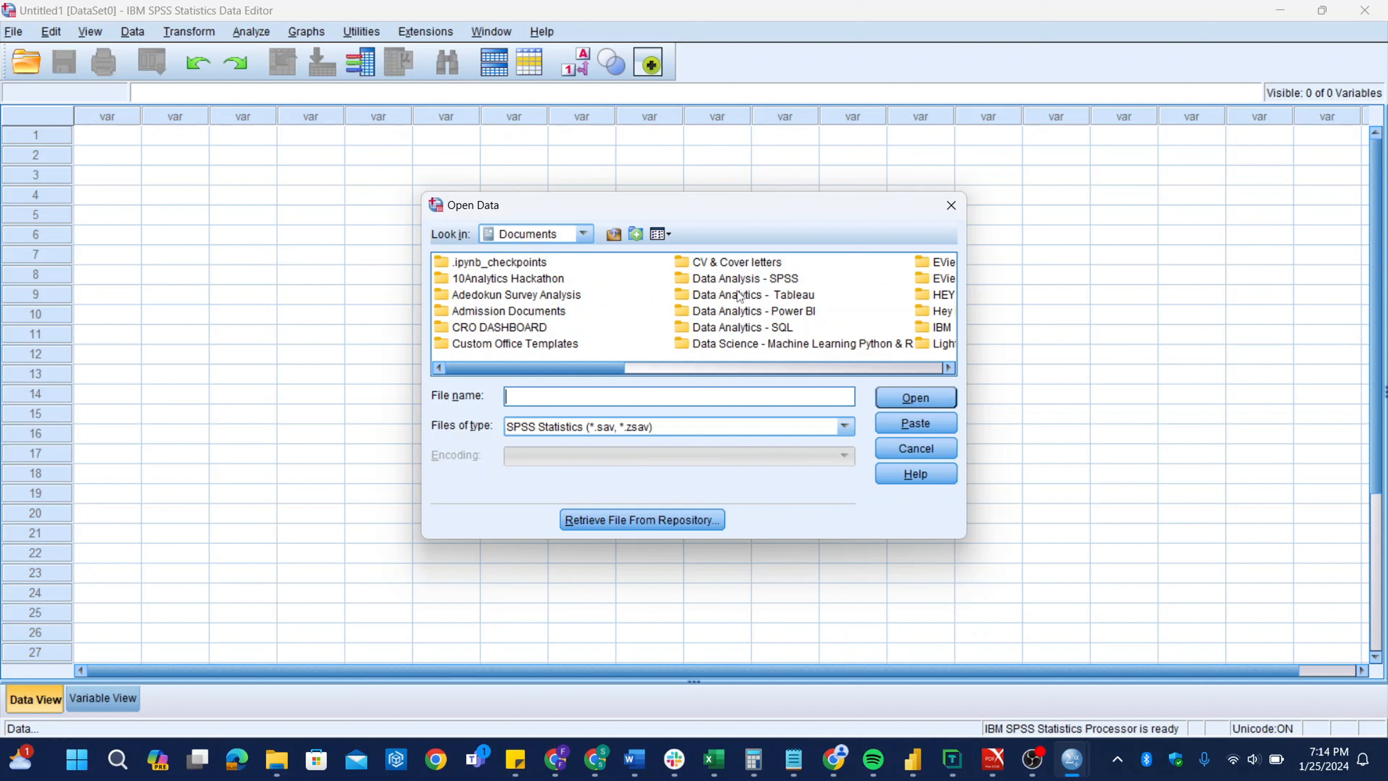
# Step: Open the data file SPSS Interface workfile.sav from the Data Analysis - SPSS folder
pyautogui.doubleClick(740, 280)
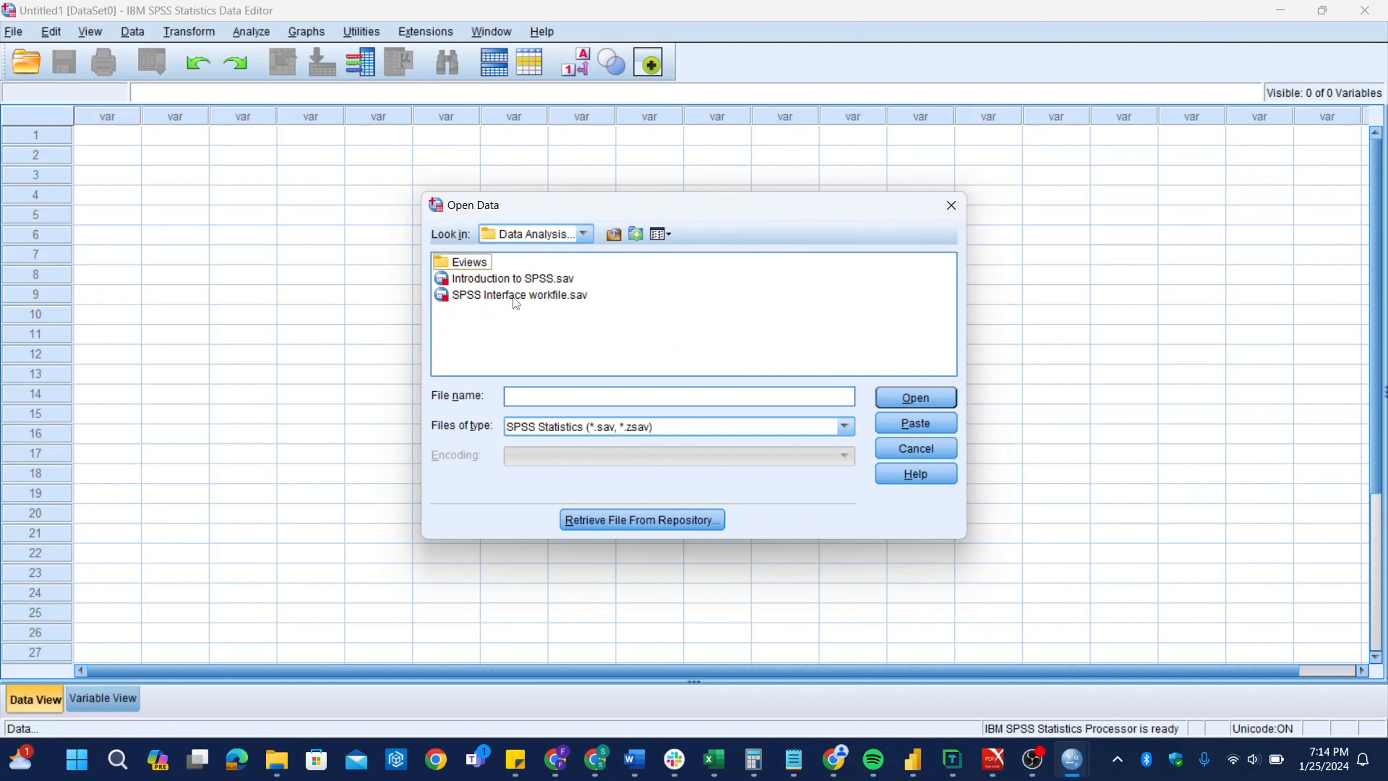
pyautogui.click(494, 295)
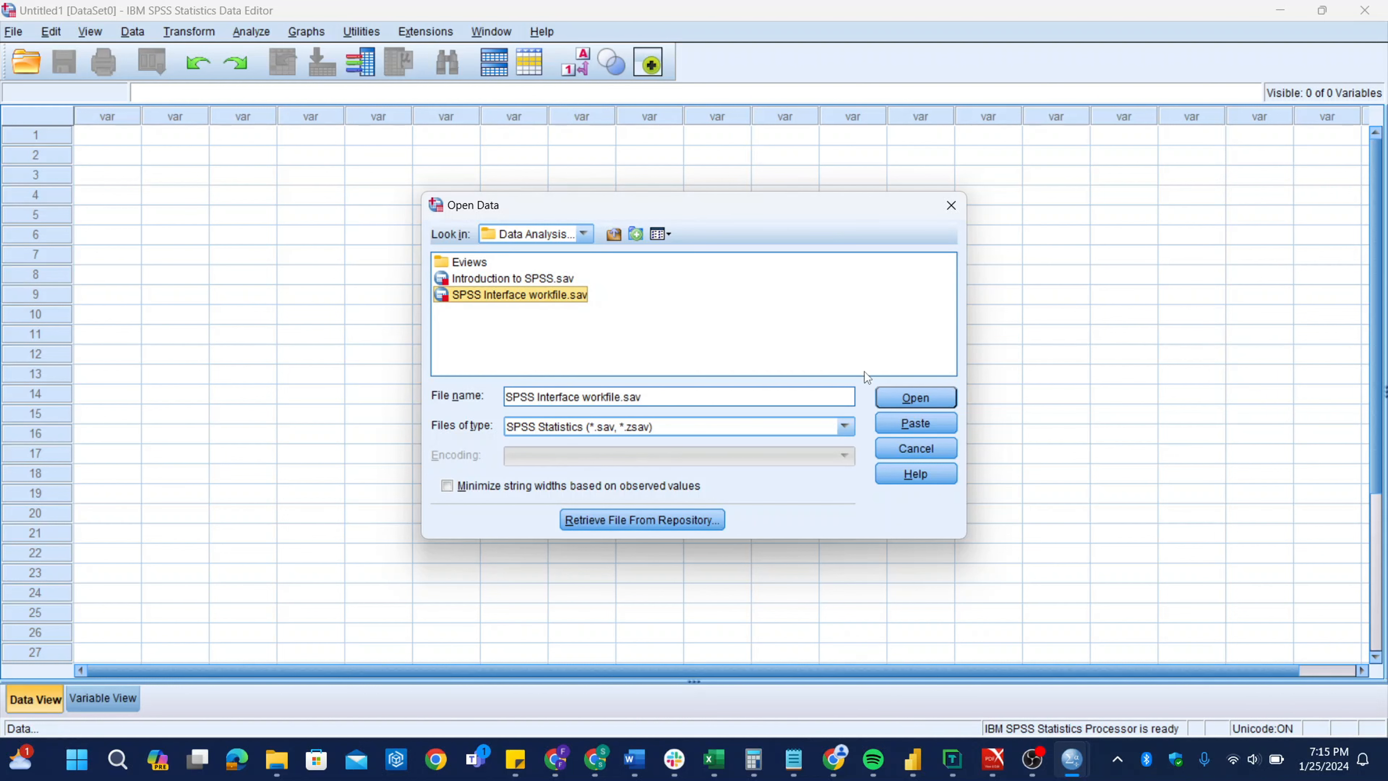
pyautogui.click(920, 400)
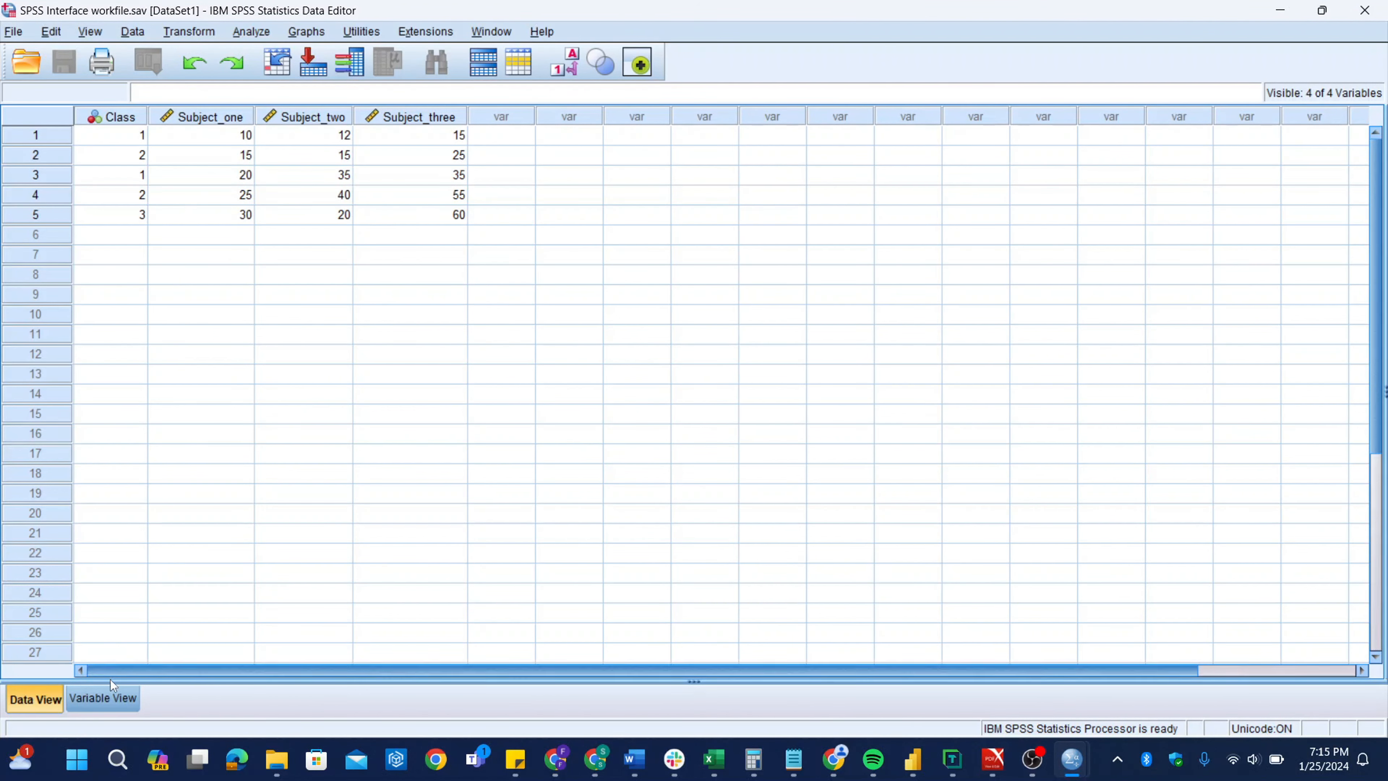
# Step: Widen the Label column in the variable definitions so the full variable labels fit
pyautogui.click(109, 694)
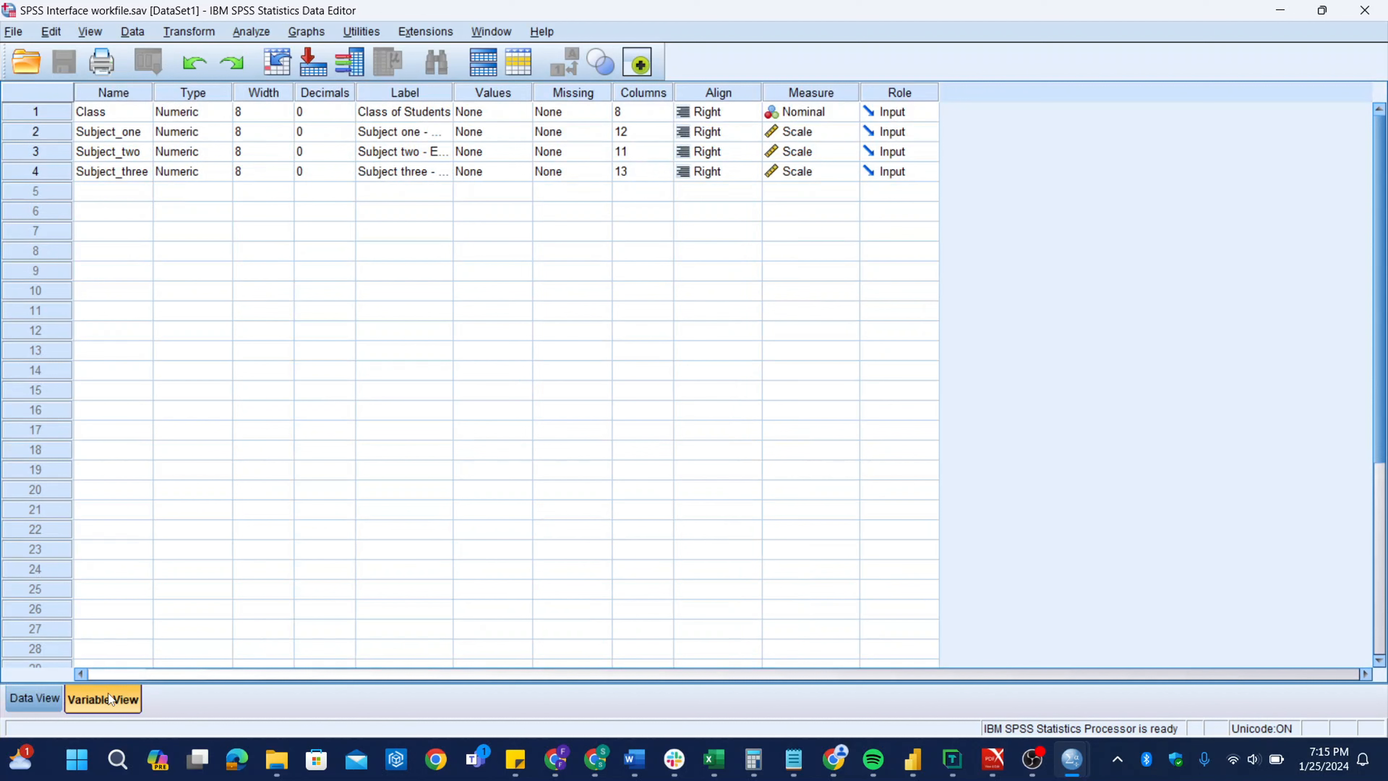
pyautogui.click(38, 708)
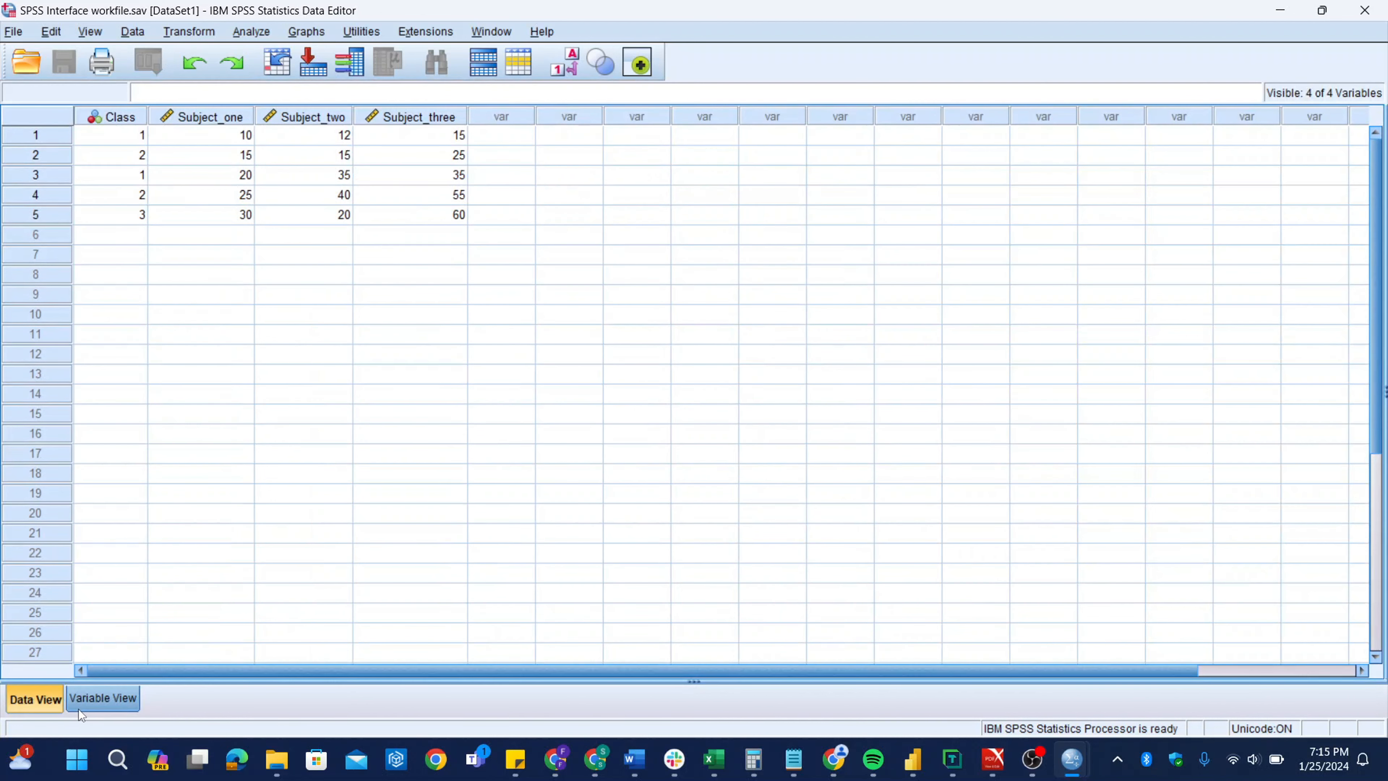
pyautogui.click(93, 705)
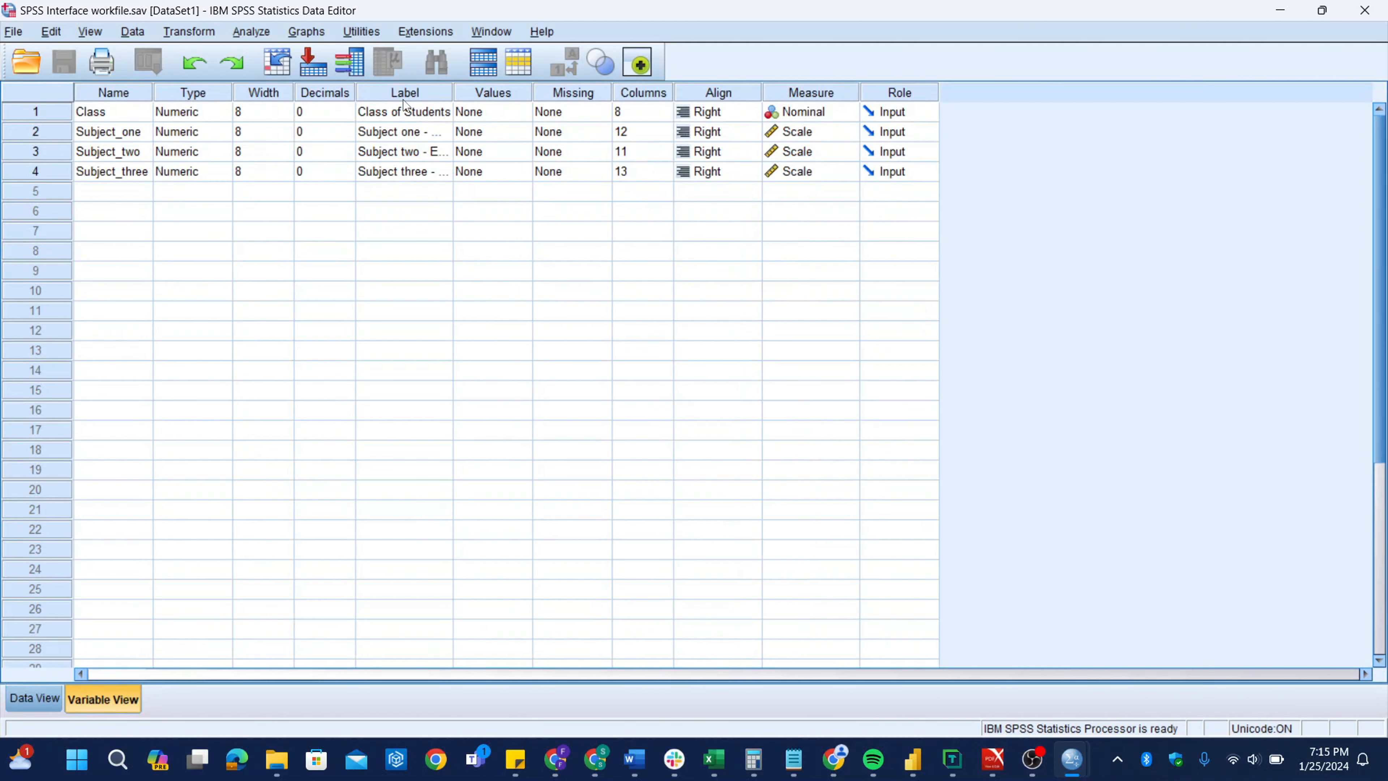
pyautogui.click(498, 92)
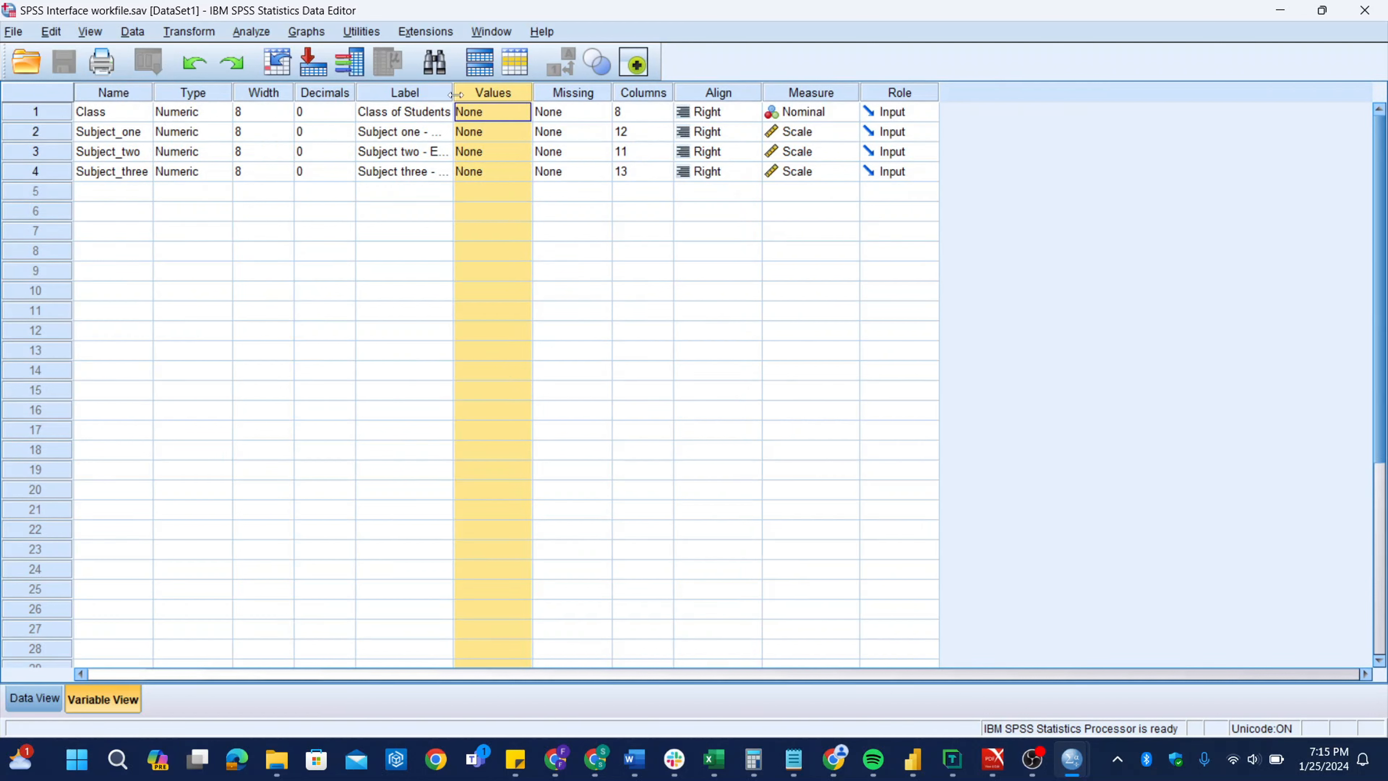
pyautogui.moveTo(453, 95); pyautogui.dragTo(541, 93)
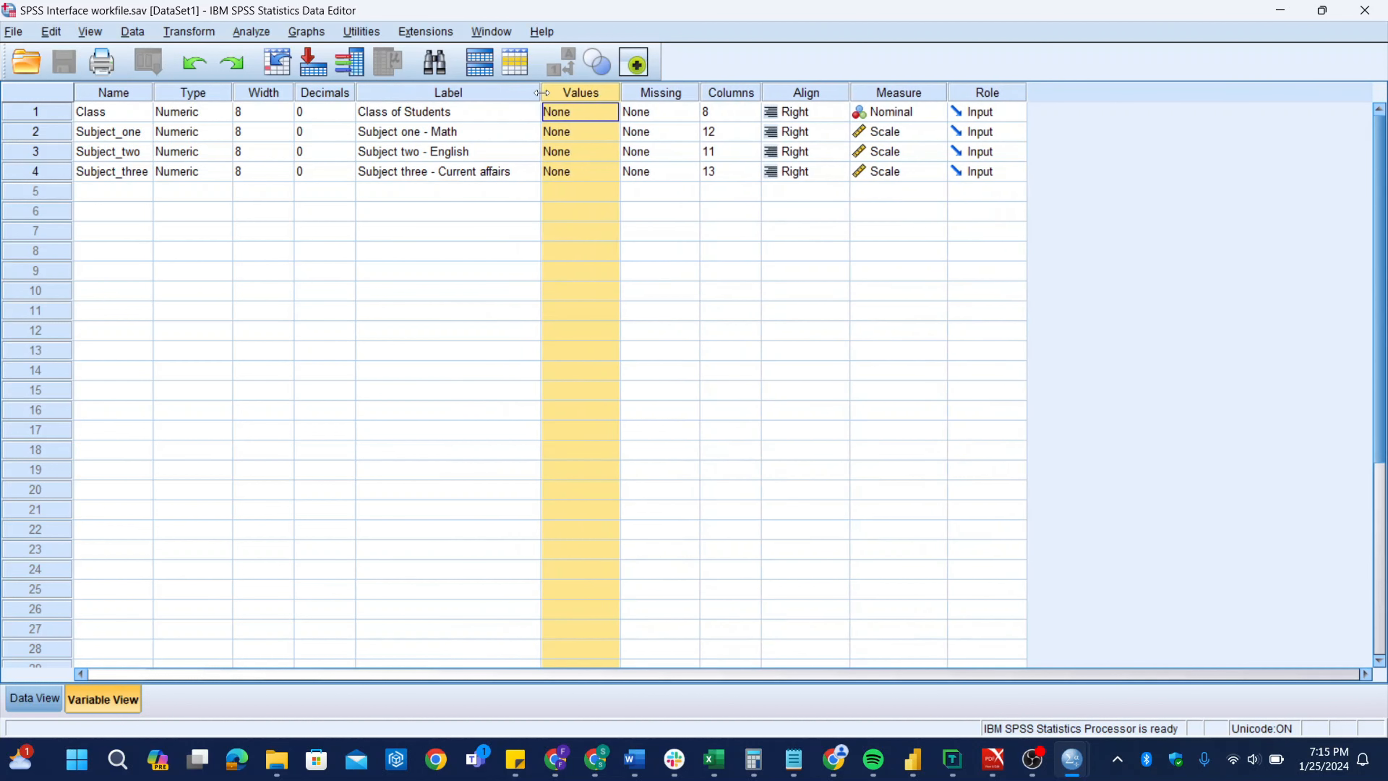
# Step: Examine the numeric codes entered for the Class variable across the five data rows
pyautogui.click(44, 702)
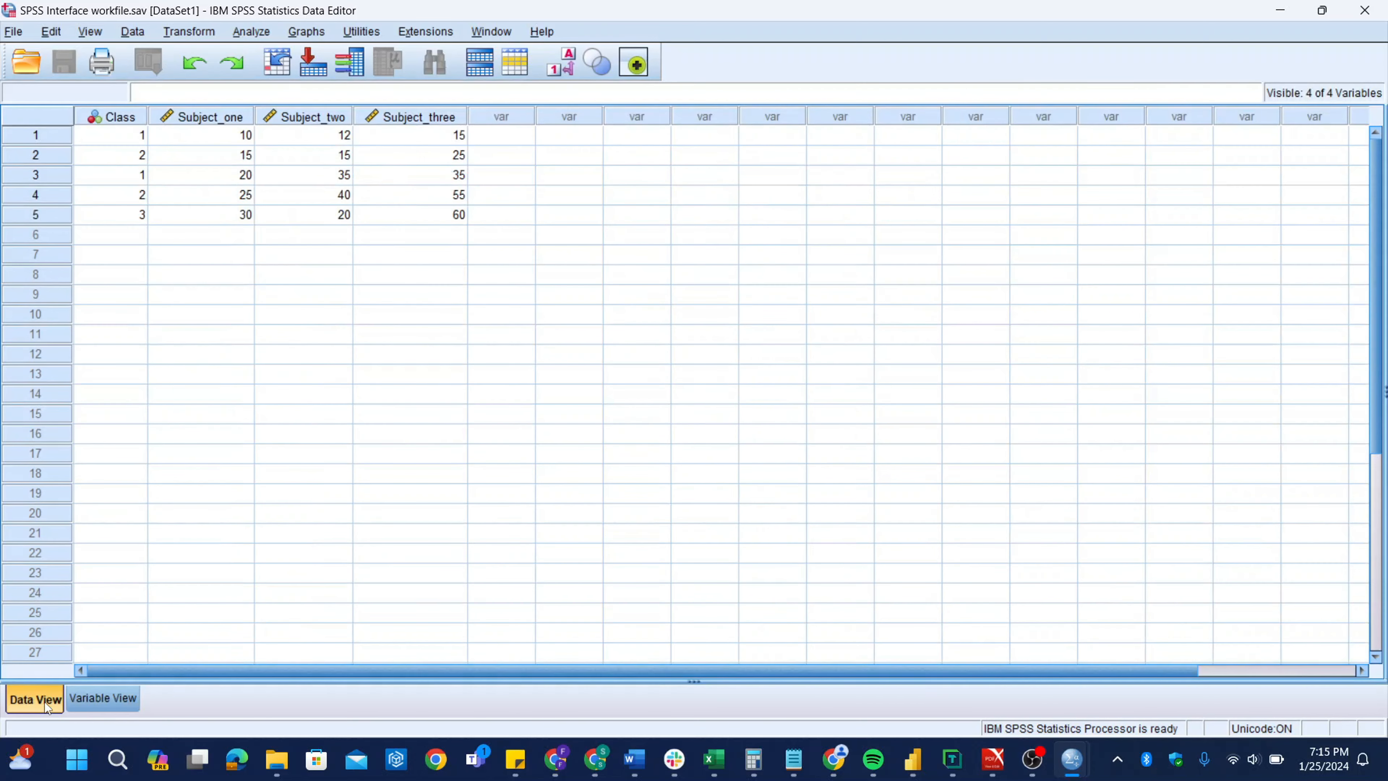
pyautogui.click(138, 138)
pyautogui.press('Down')
pyautogui.press('Down')
pyautogui.press('Down')
pyautogui.press('Down')
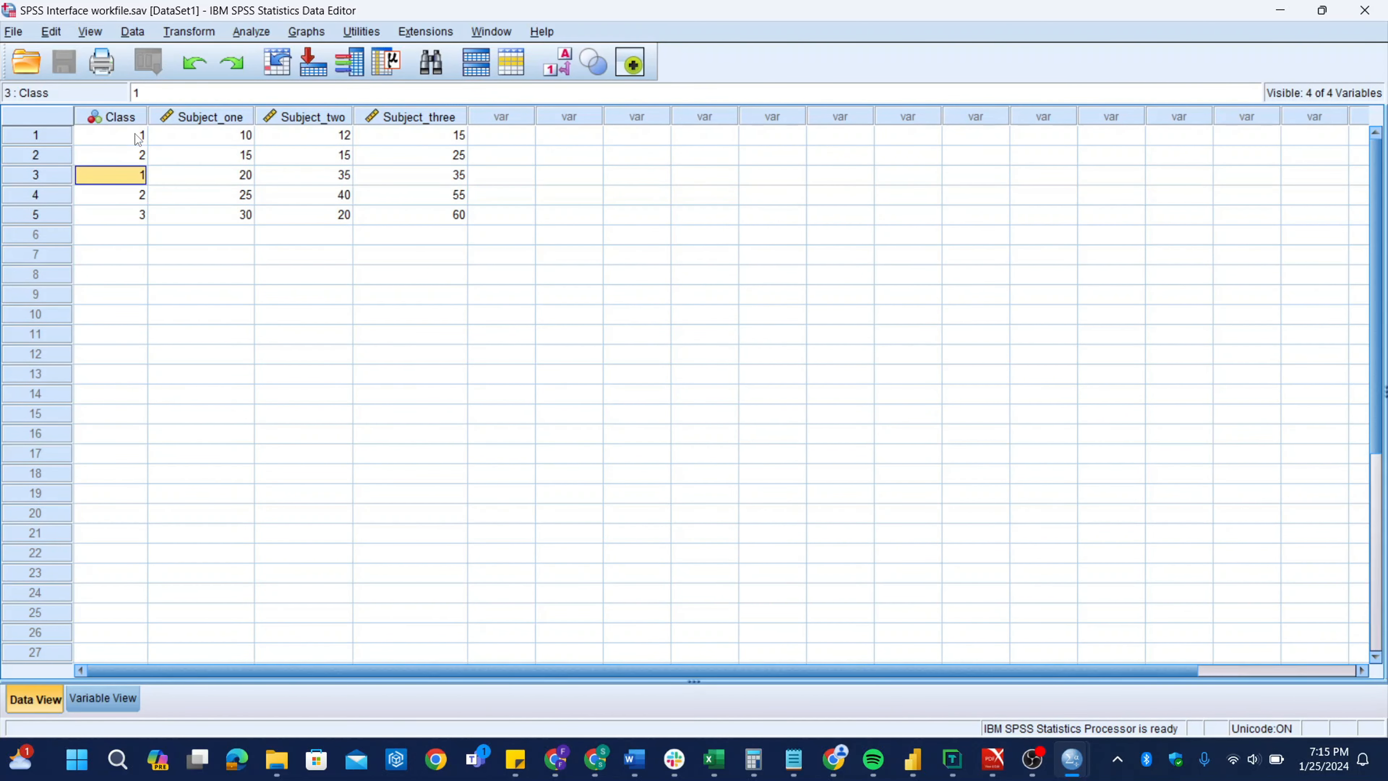
pyautogui.press('Up')
pyautogui.press('Up')
pyautogui.press('Up')
pyautogui.press('Up')
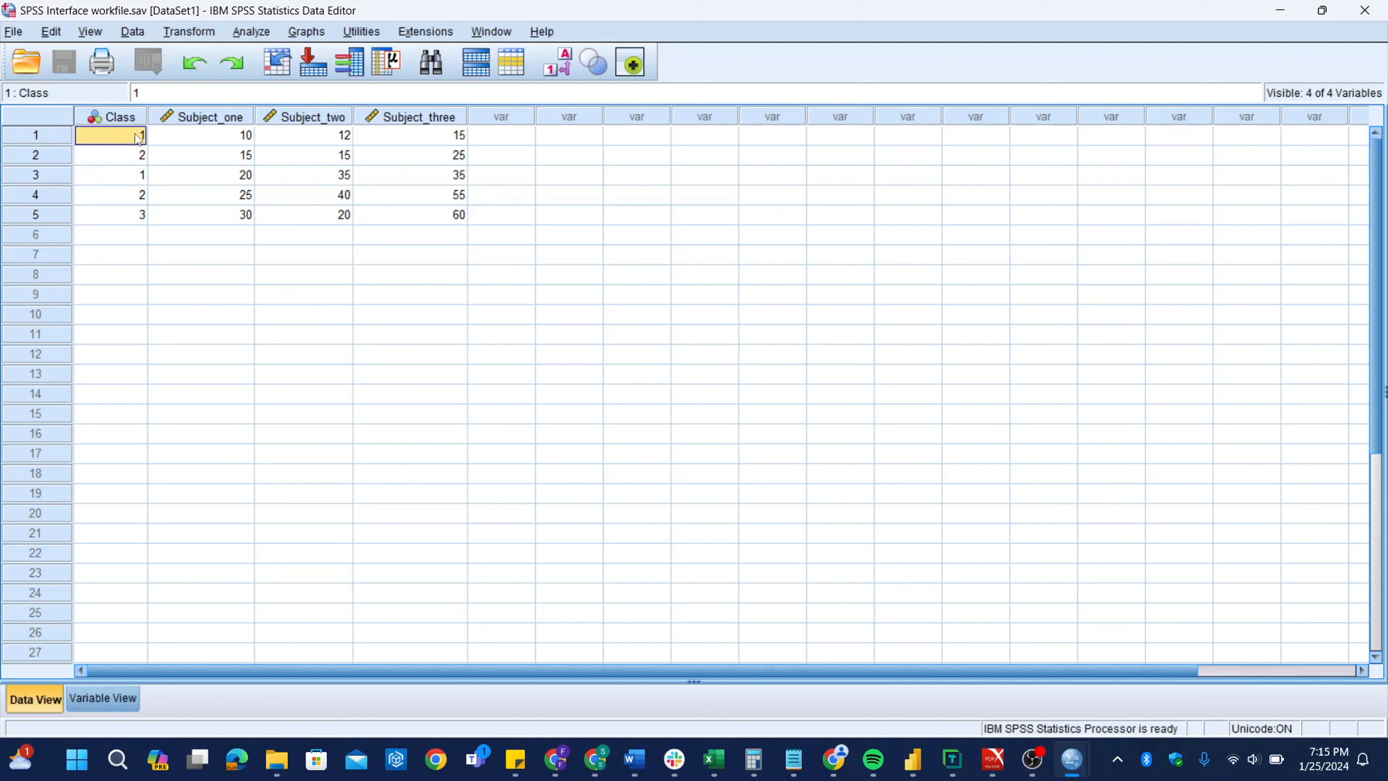
pyautogui.press('Down')
pyautogui.press('Down')
pyautogui.press('Up')
pyautogui.press('Up')
pyautogui.click(81, 695)
pyautogui.click(30, 703)
pyautogui.click(140, 155)
pyautogui.click(129, 220)
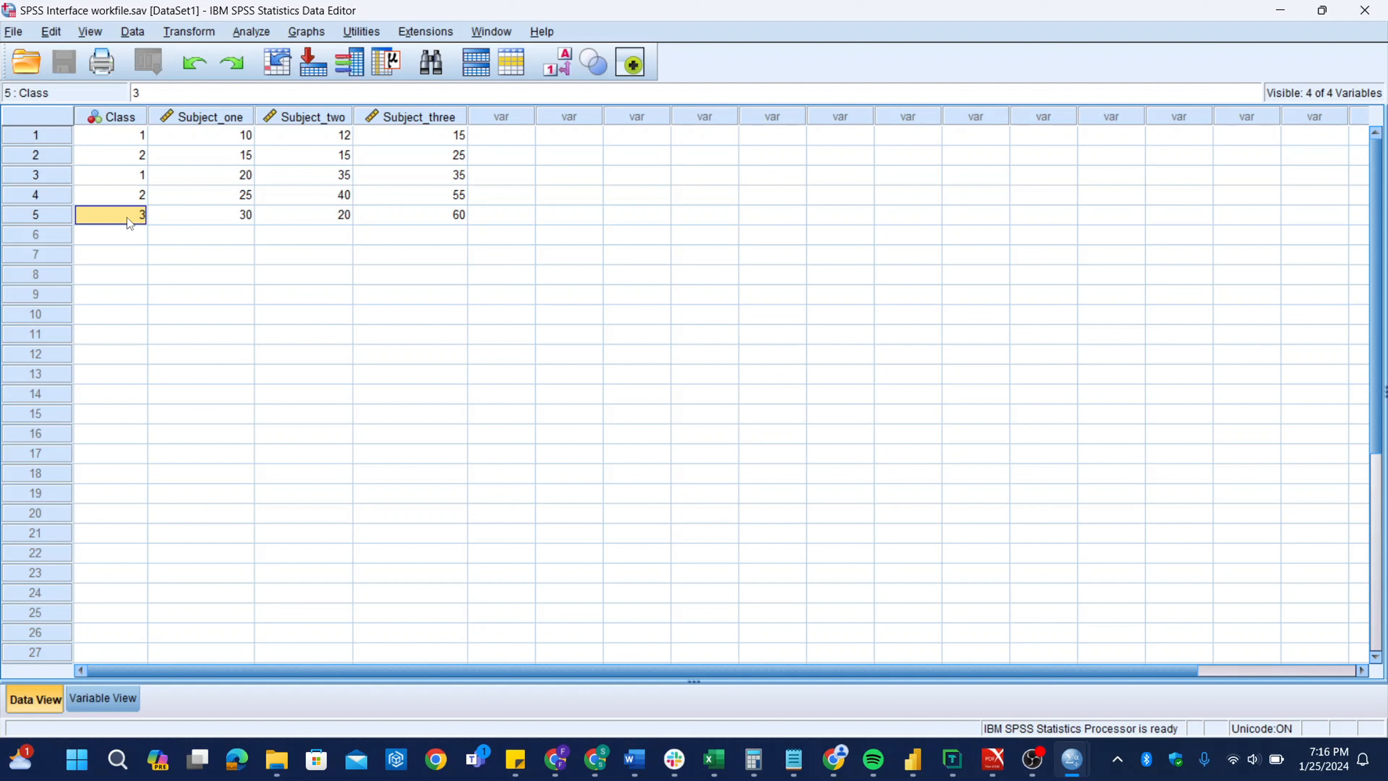
pyautogui.click(143, 136)
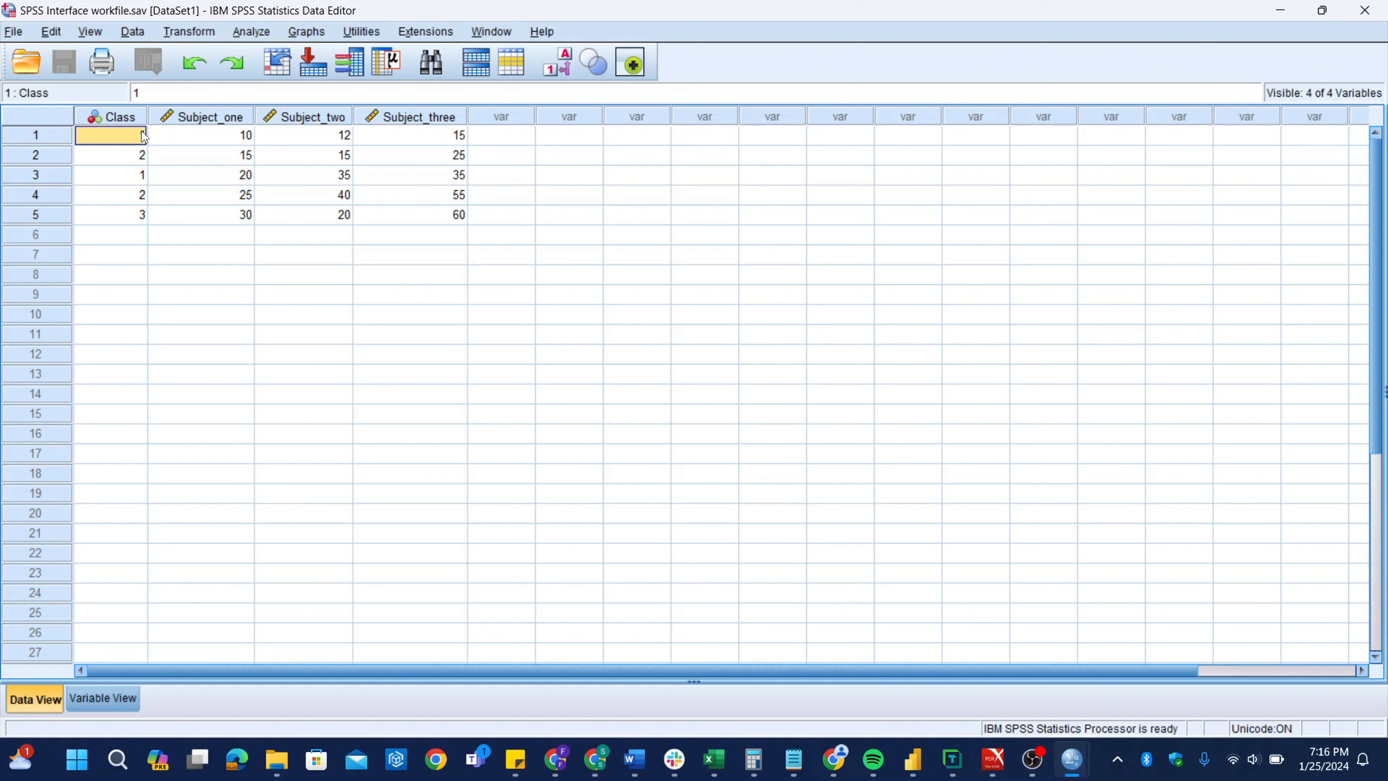
pyautogui.click(141, 158)
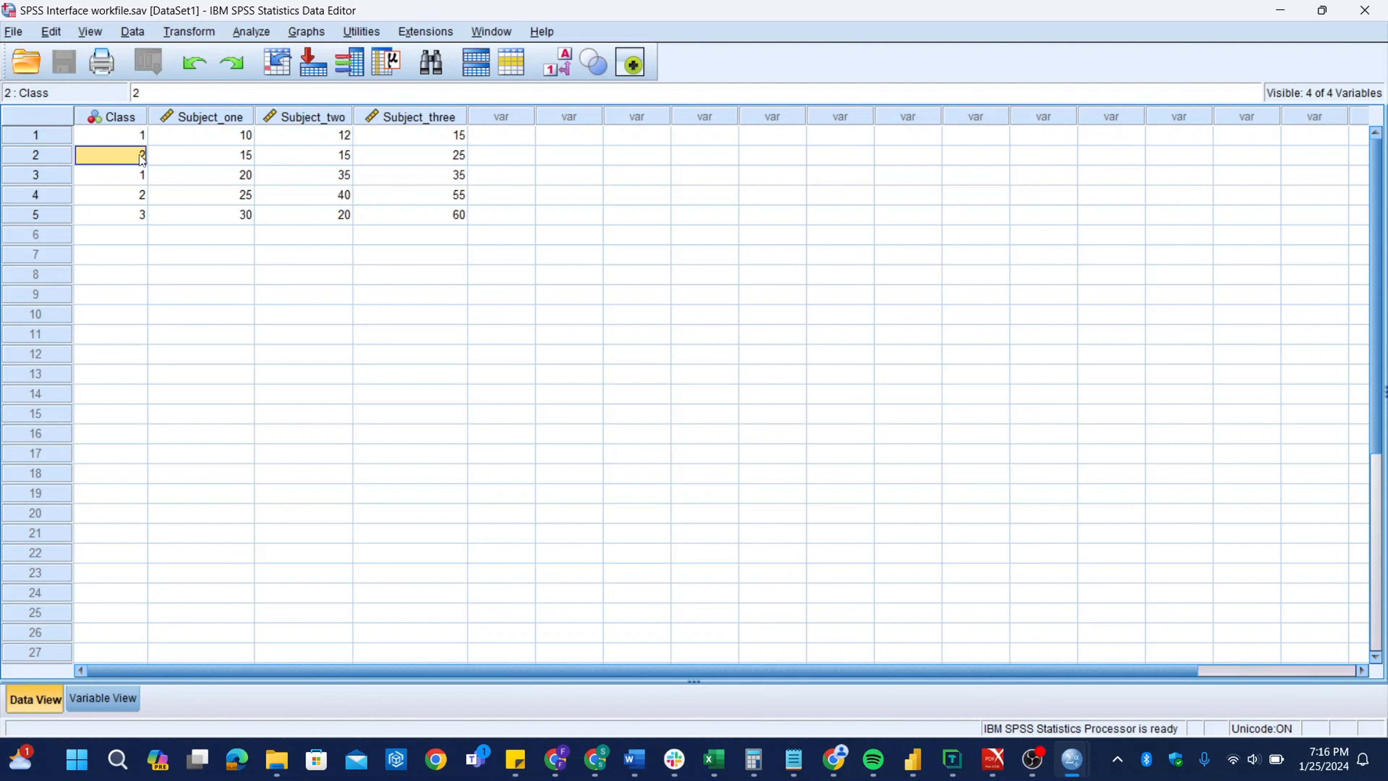
pyautogui.click(129, 184)
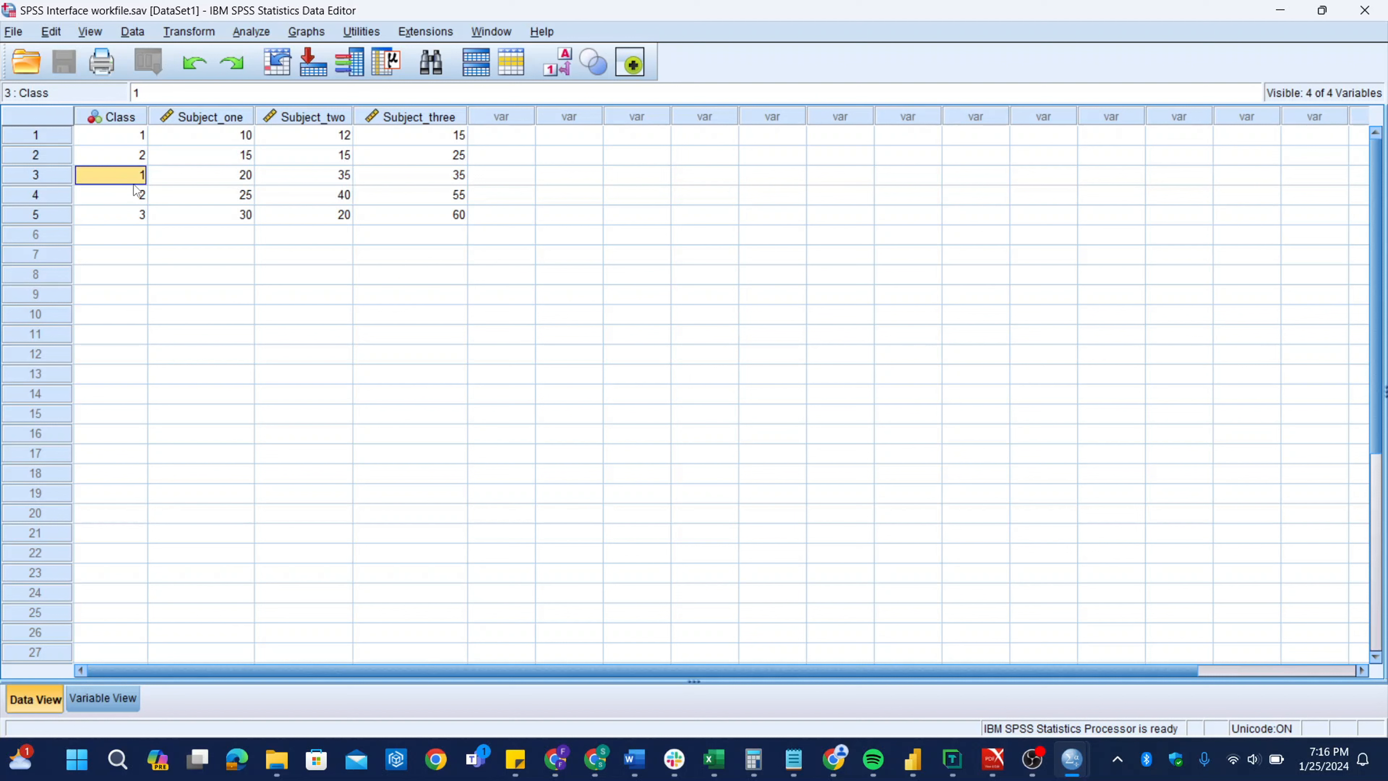
pyautogui.click(140, 137)
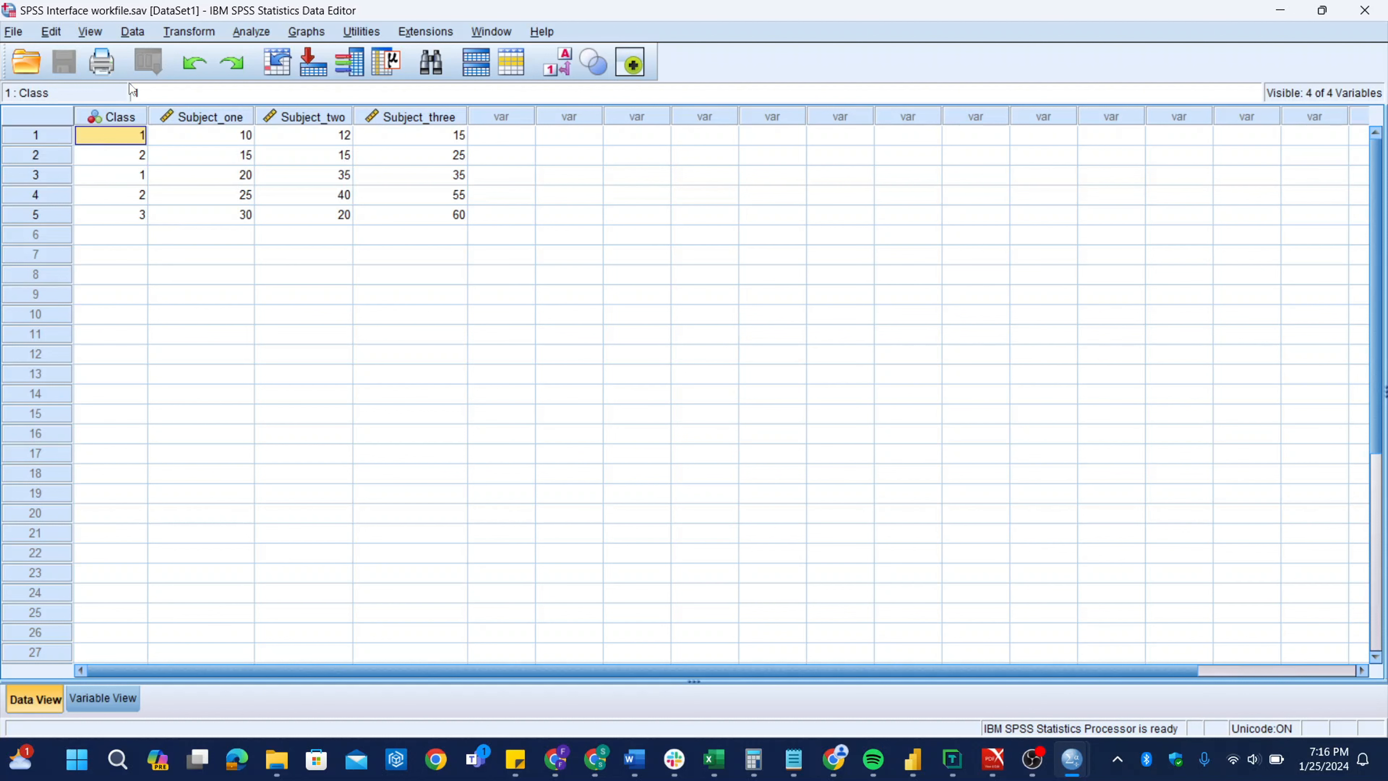
# Step: Change the Class variable's label to "Level of Students" in the variable definitions
pyautogui.click(91, 690)
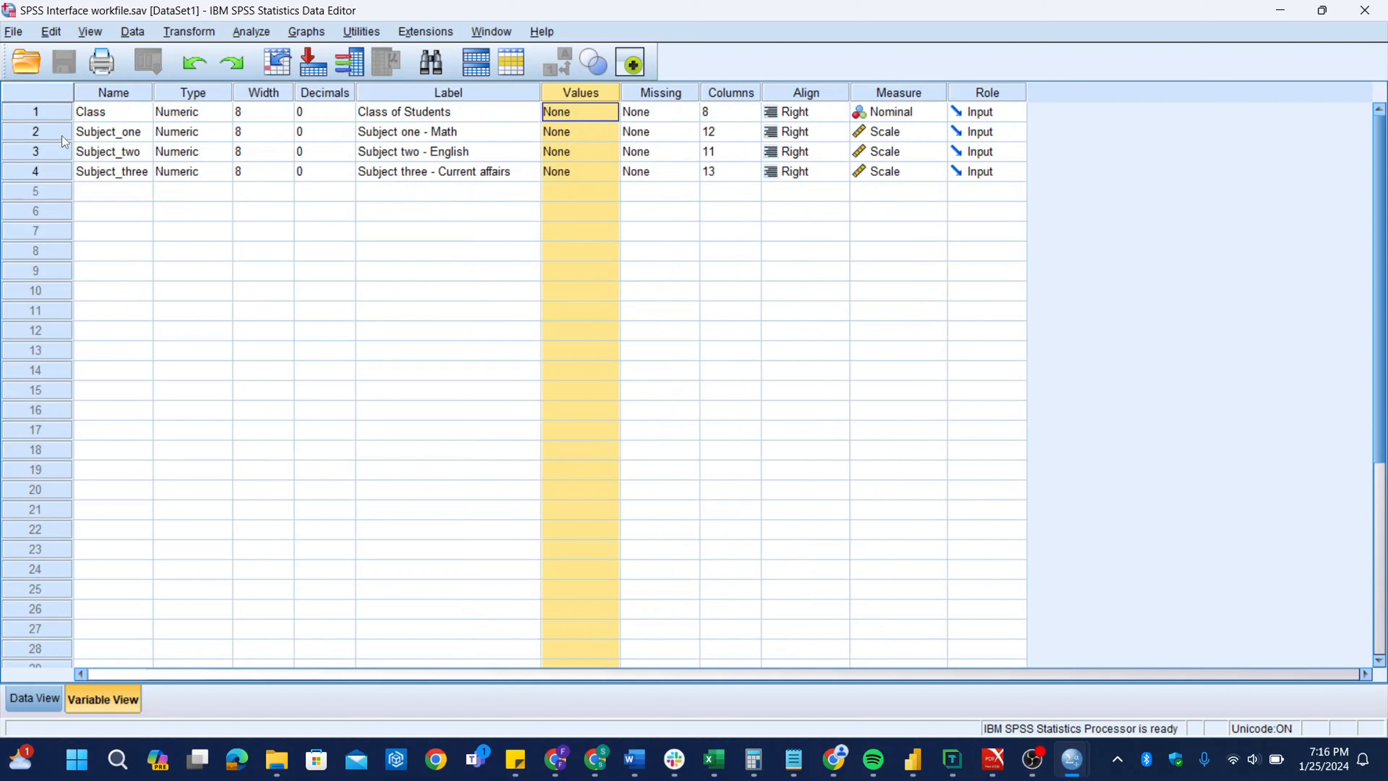
pyautogui.click(49, 116)
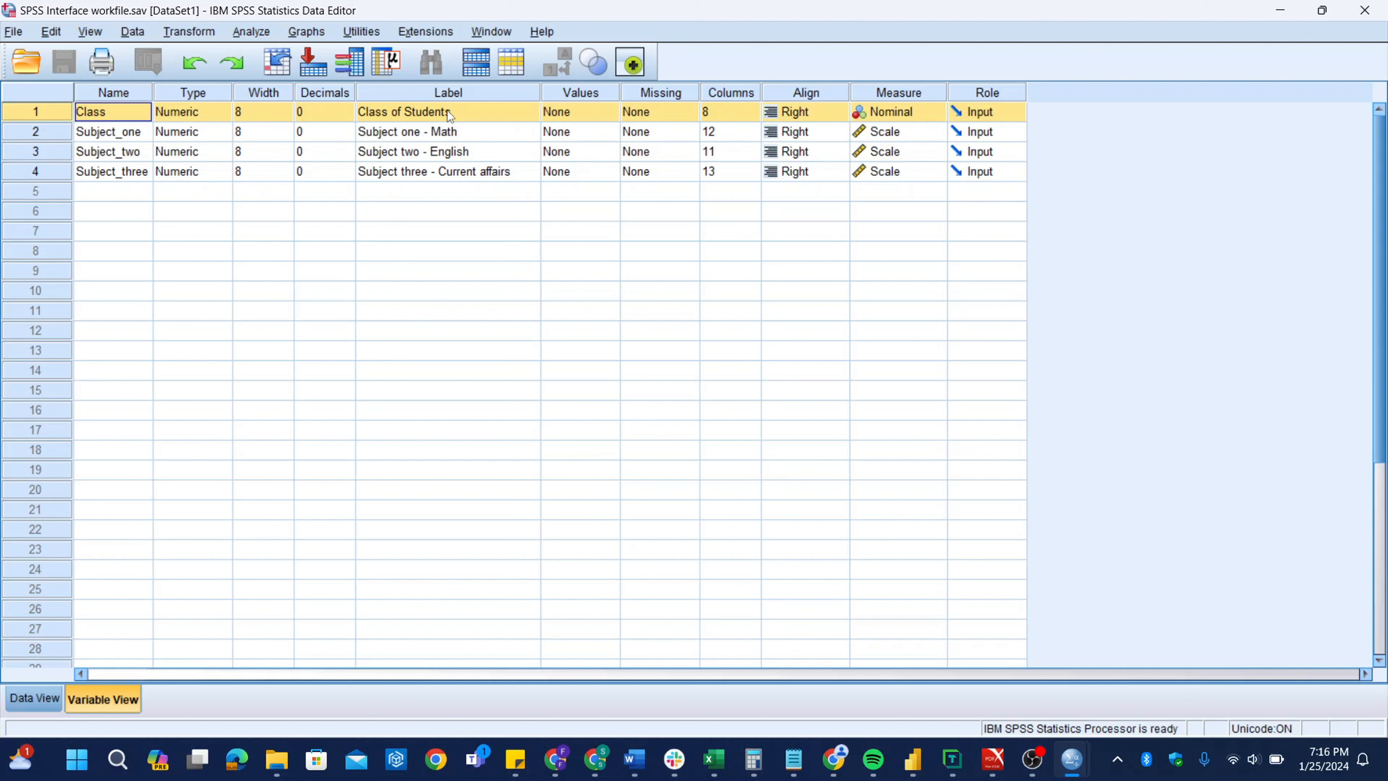
pyautogui.doubleClick(414, 113)
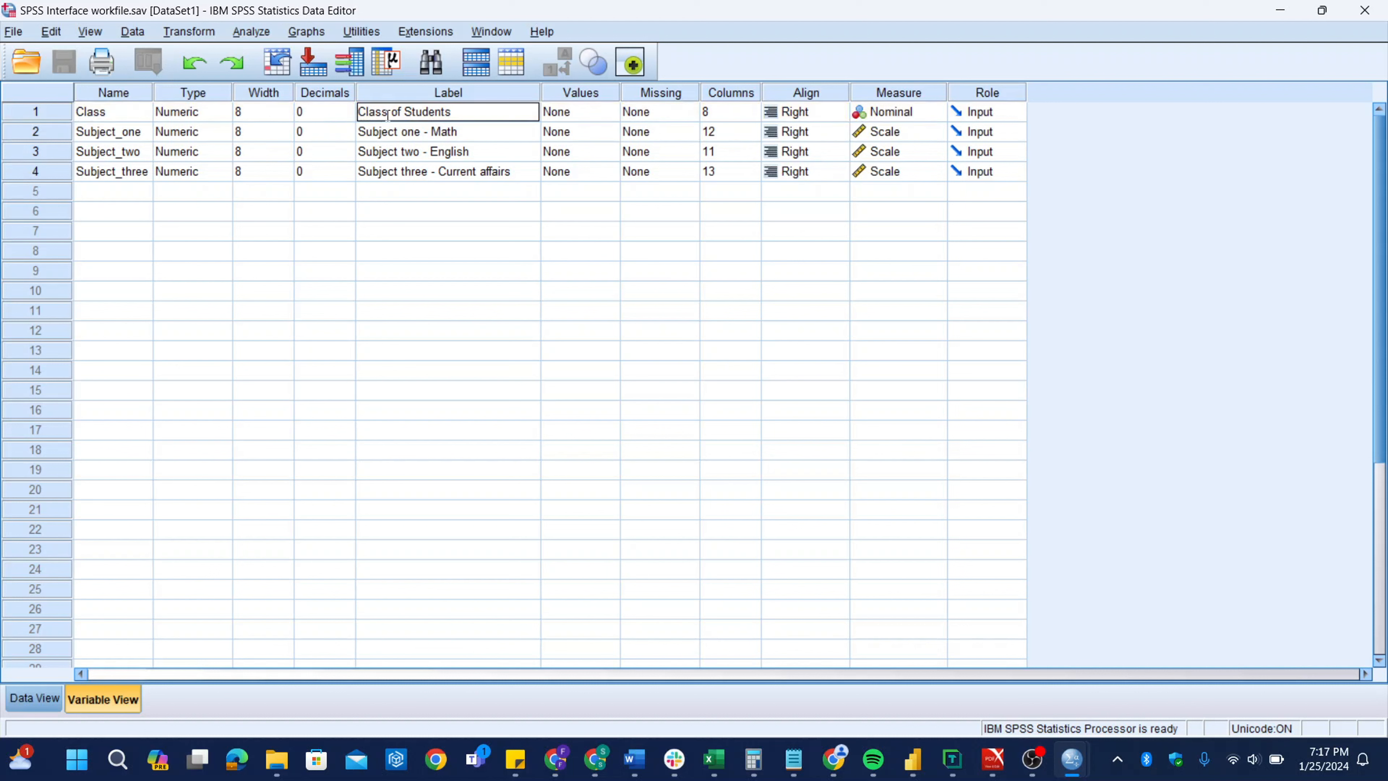
pyautogui.moveTo(389, 112); pyautogui.dragTo(350, 115)
pyautogui.press('BackSpace')
pyautogui.press('capslock')
pyautogui.write('Level')
# Step: Rename the Class variable as Level
pyautogui.doubleClick(121, 111)
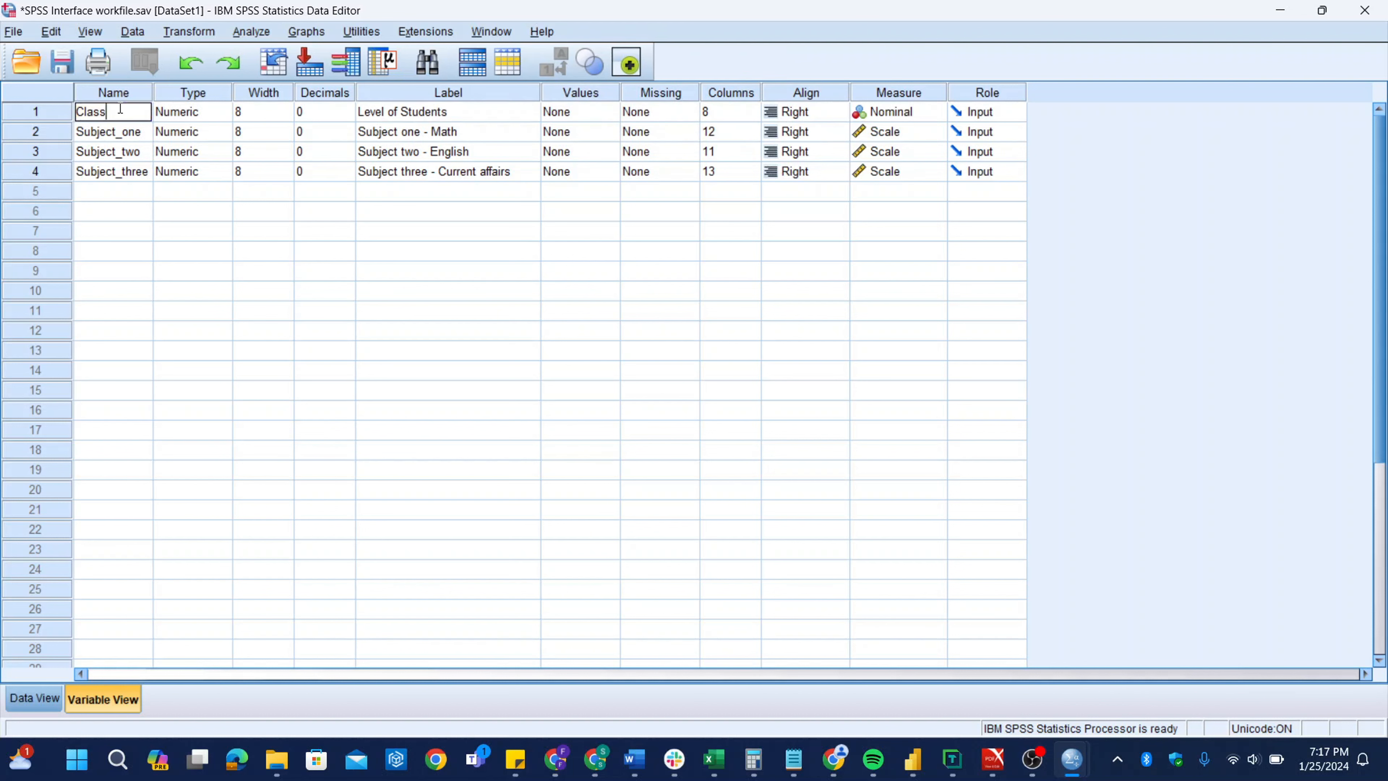
pyautogui.press('BackSpace')
pyautogui.press('BackSpace')
pyautogui.press('BackSpace')
pyautogui.press('BackSpace')
pyautogui.press('BackSpace')
pyautogui.press('capslock')
pyautogui.write('L')
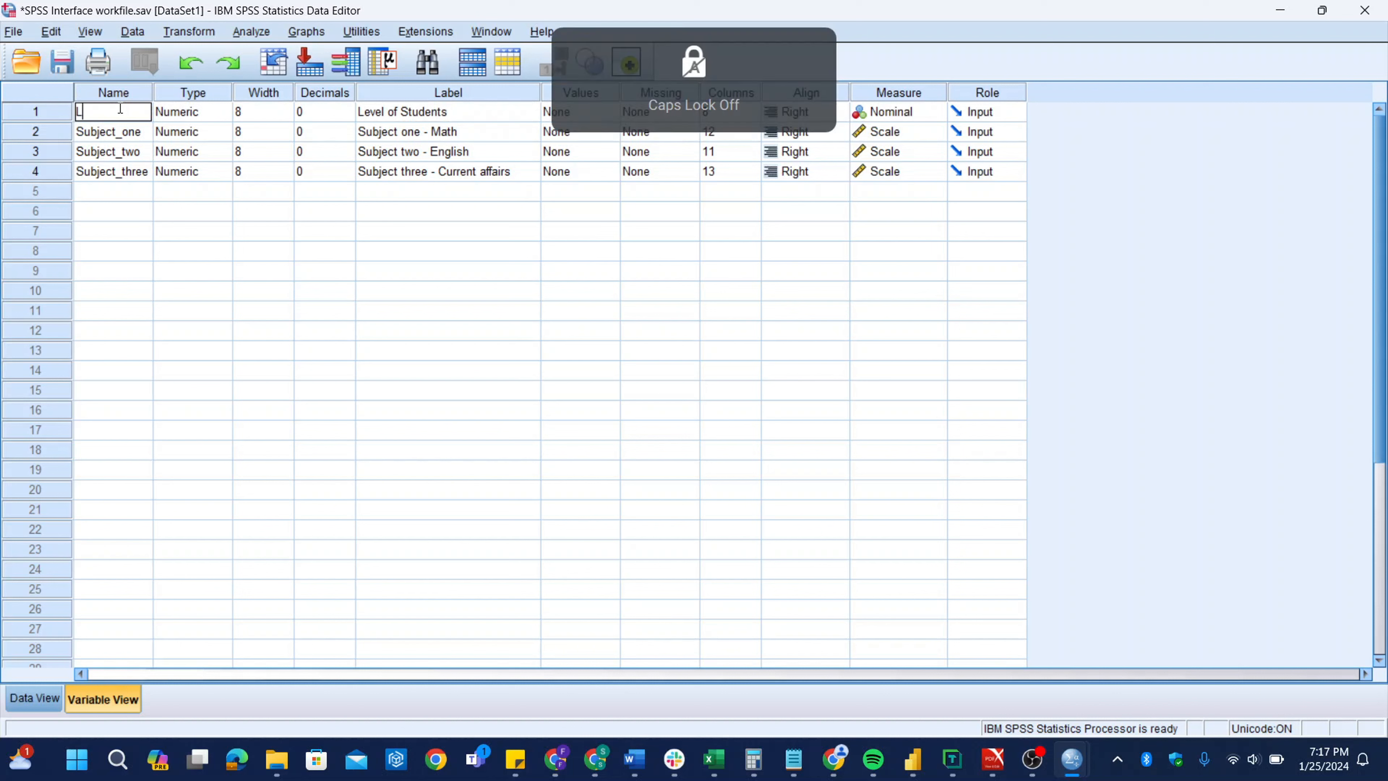
pyautogui.write('evel')
pyautogui.press('Return')
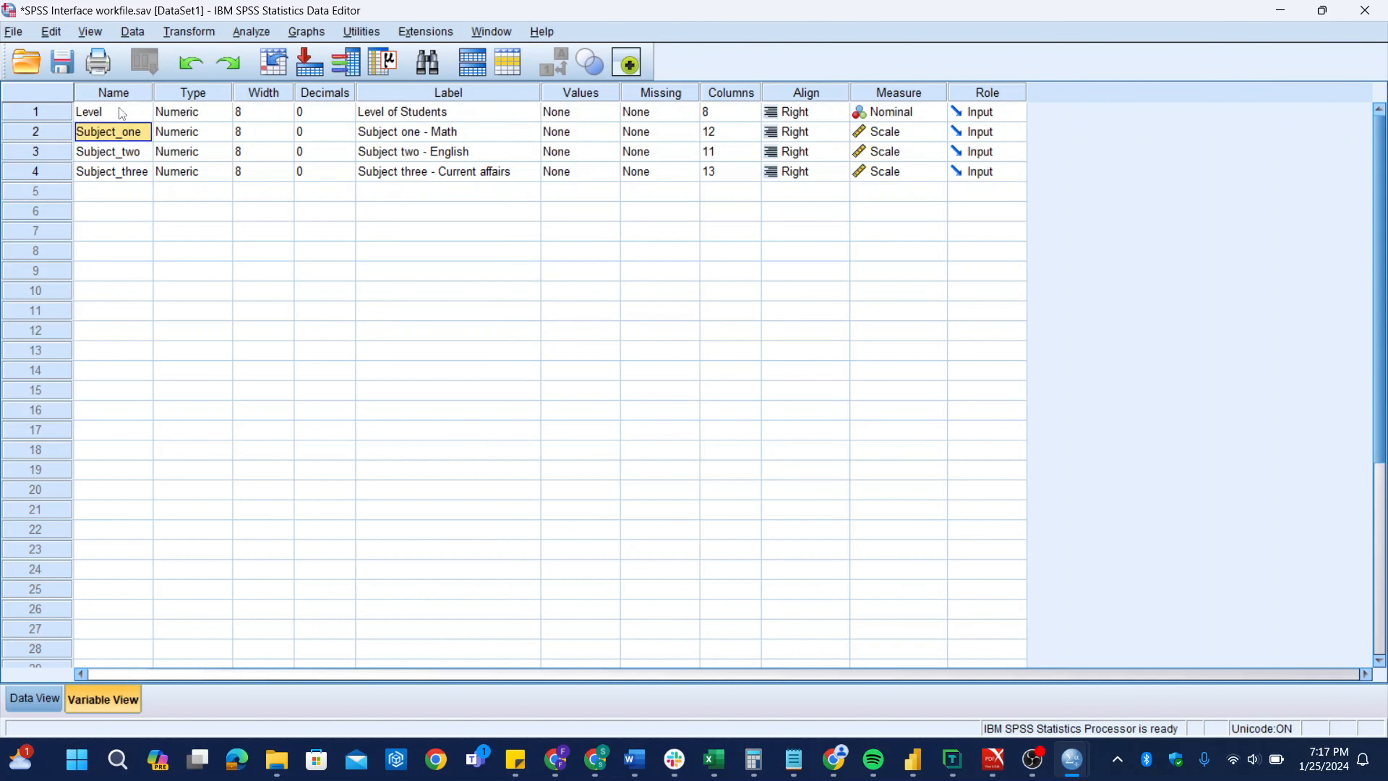
# Step: Start defining value labels for the Level variable and add value 1 with the label "100 Level"
pyautogui.click(384, 116)
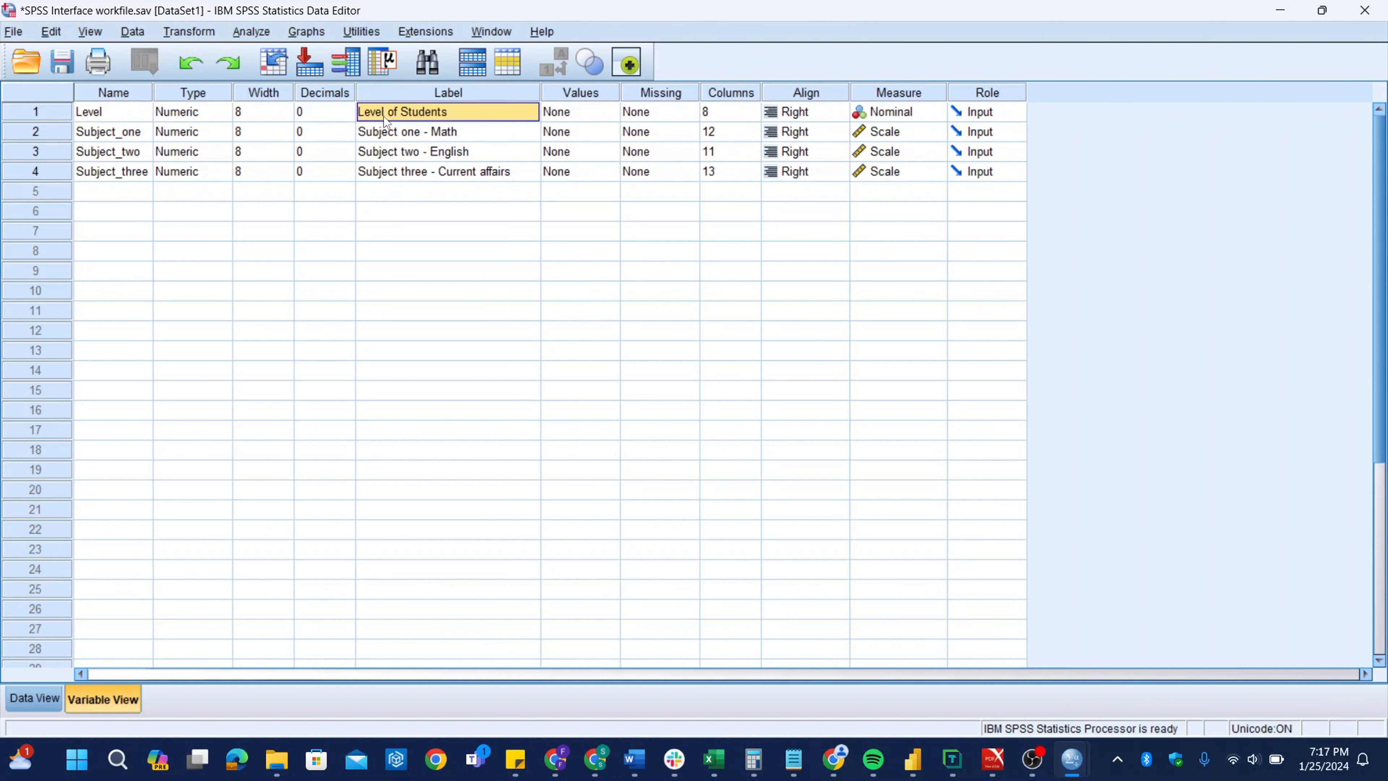
pyautogui.click(579, 111)
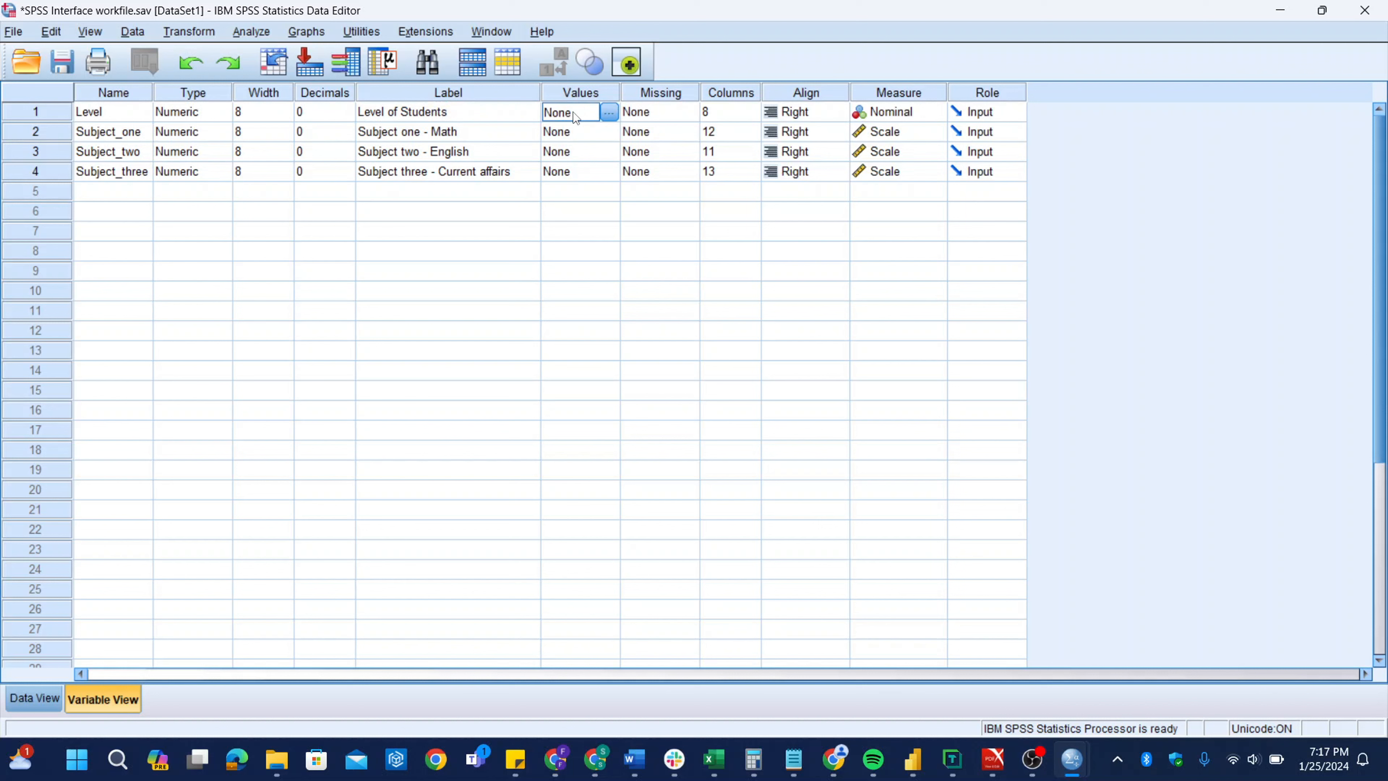
pyautogui.click(609, 114)
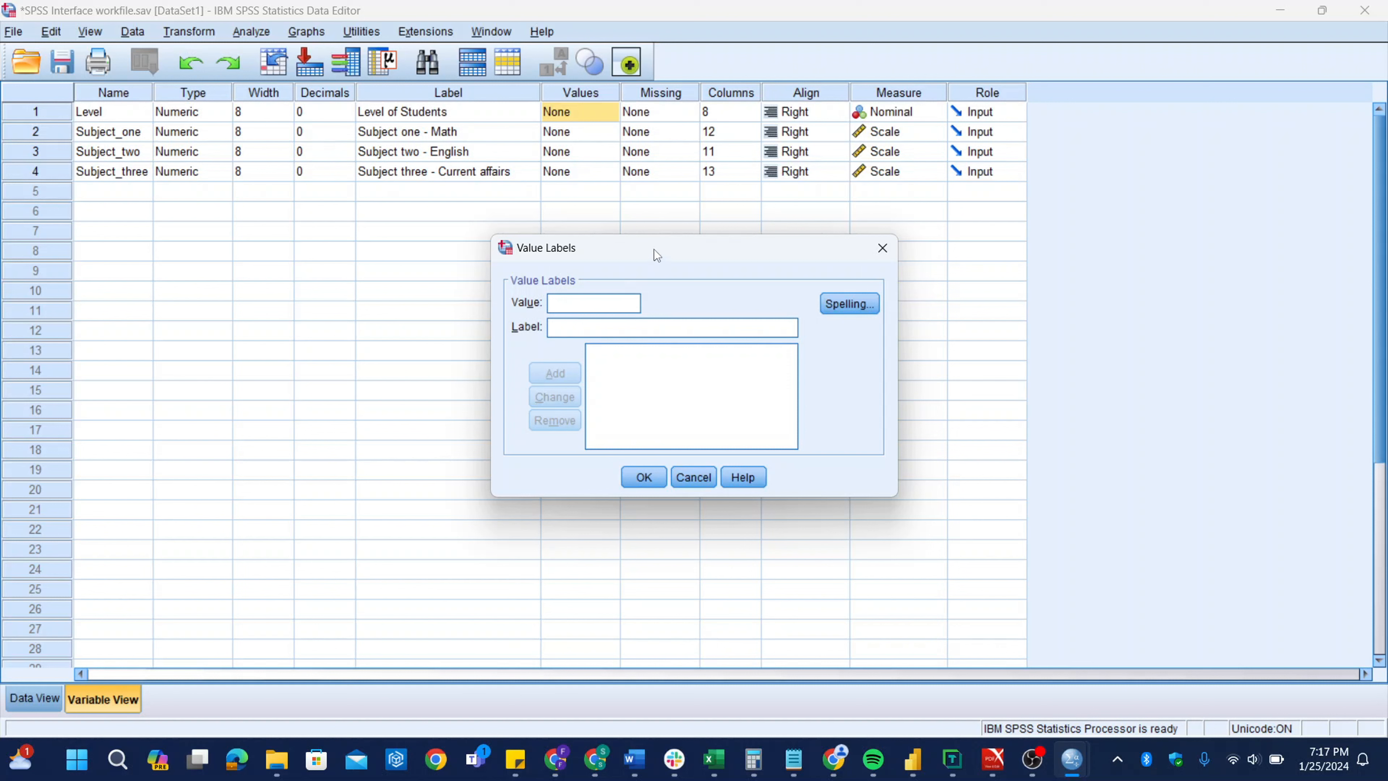
pyautogui.moveTo(654, 250); pyautogui.dragTo(570, 254)
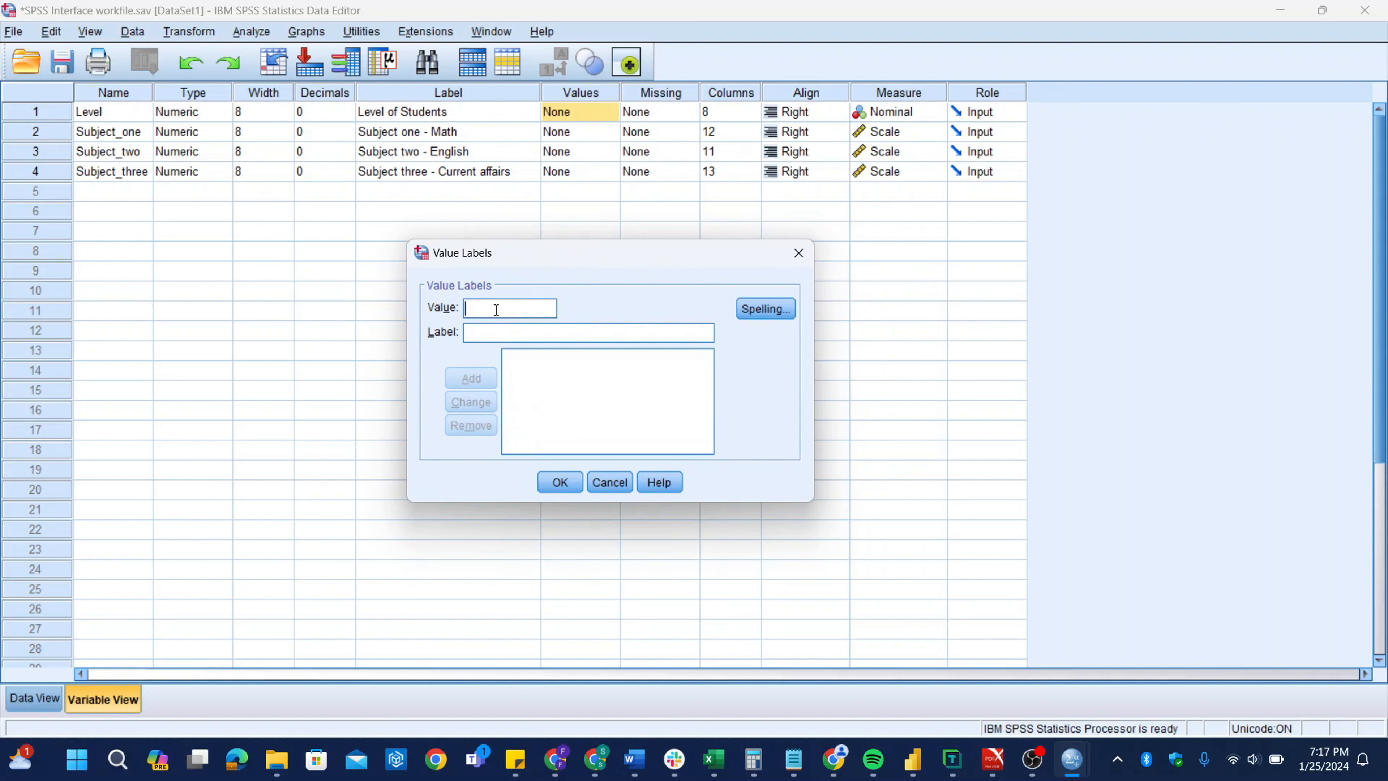
pyautogui.write('1')
pyautogui.write('100 L')
pyautogui.press('capslock')
pyautogui.write('e')
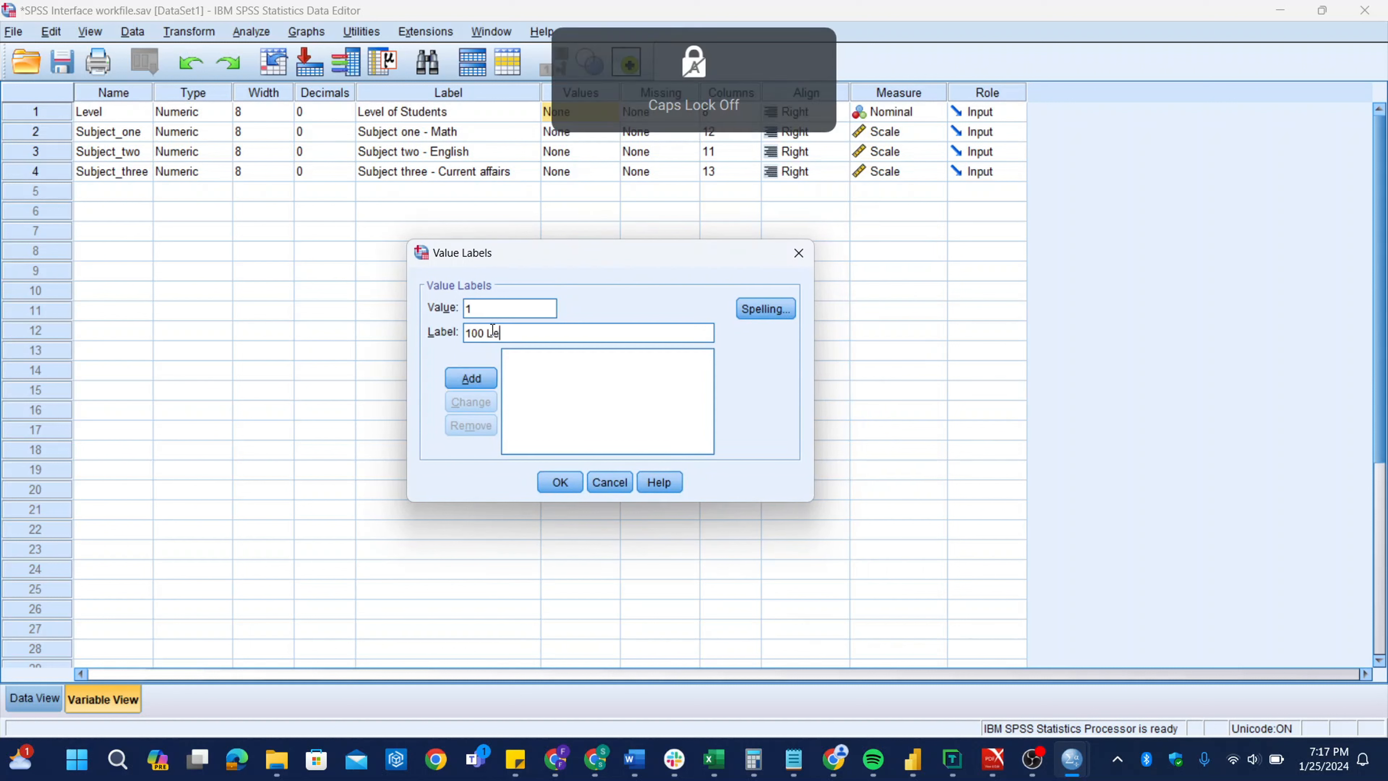
pyautogui.write('vel')
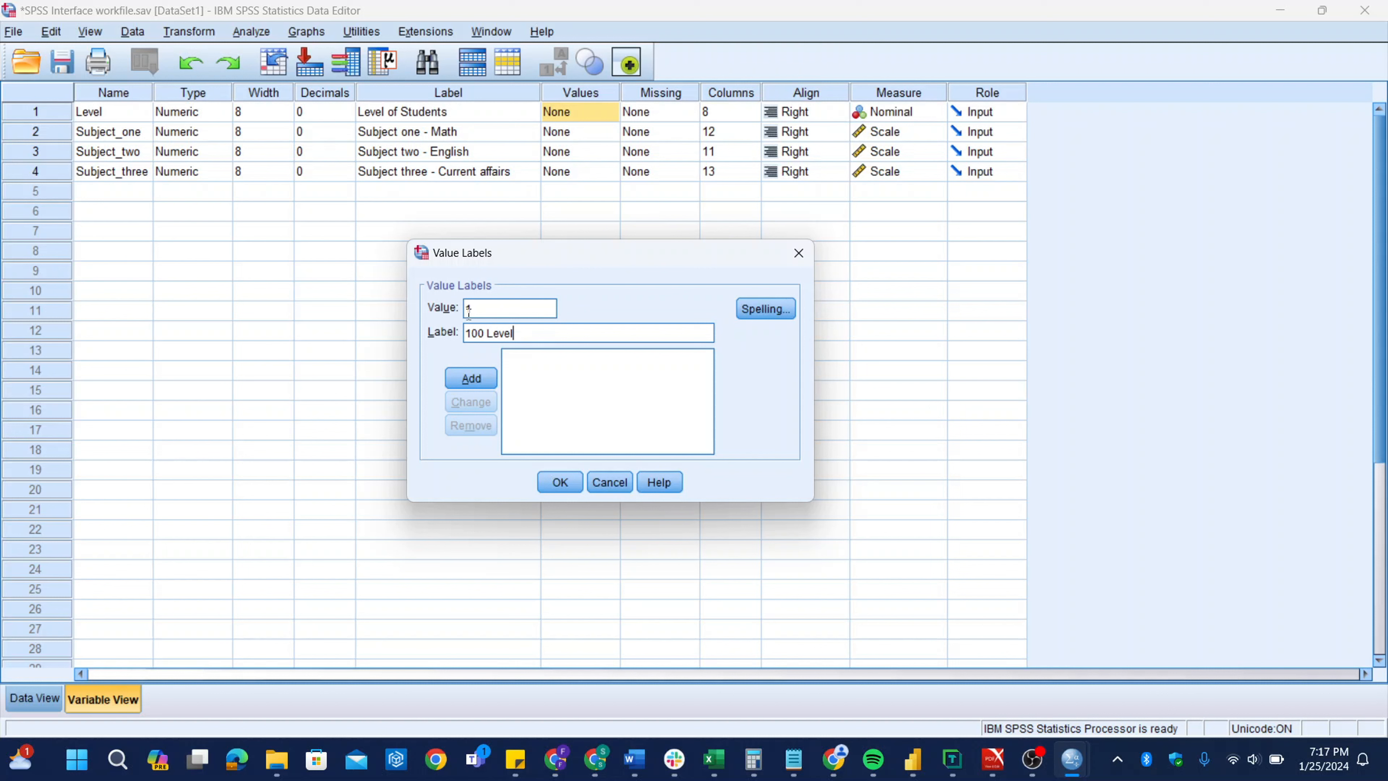
pyautogui.click(470, 379)
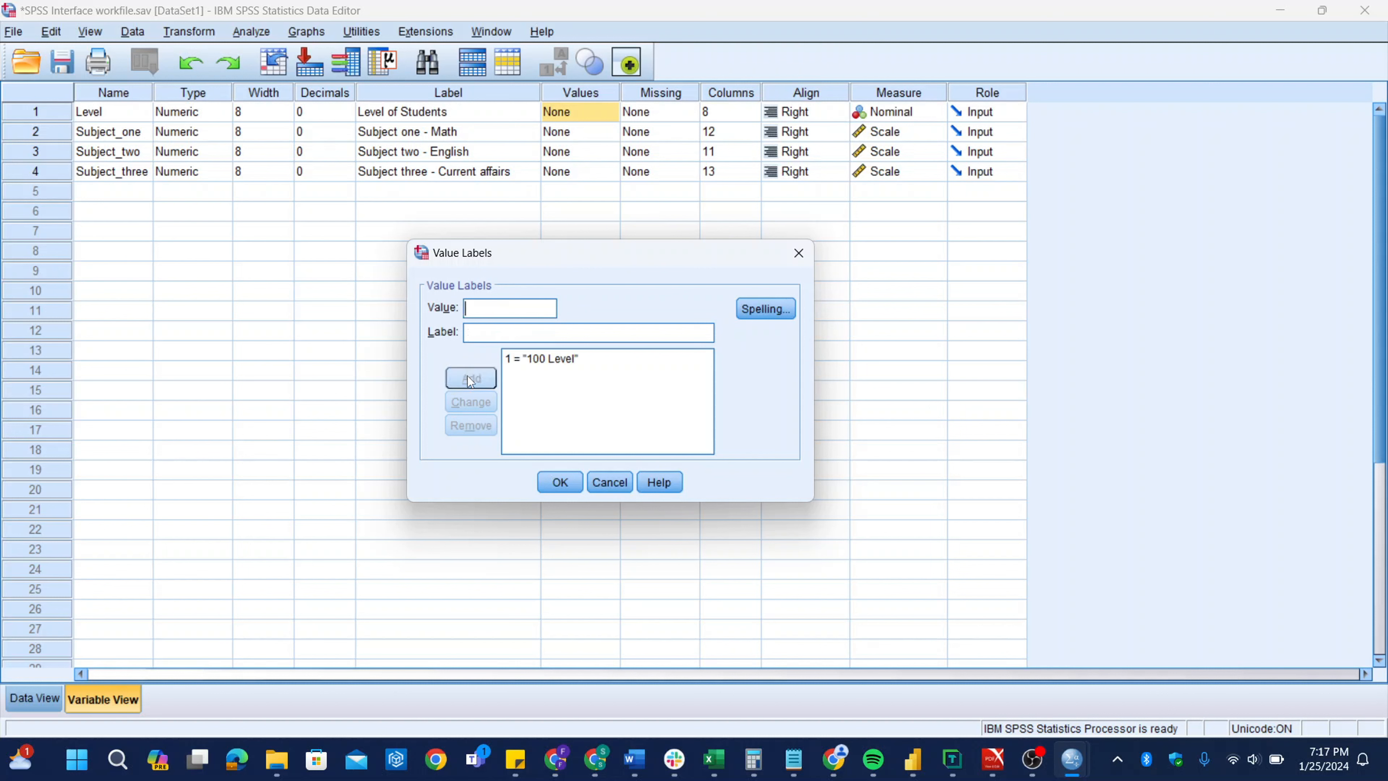
# Step: Add value 2 with the label "200 Level" to the Level variable's value labels
pyautogui.write('2')
pyautogui.click(492, 339)
pyautogui.write('200')
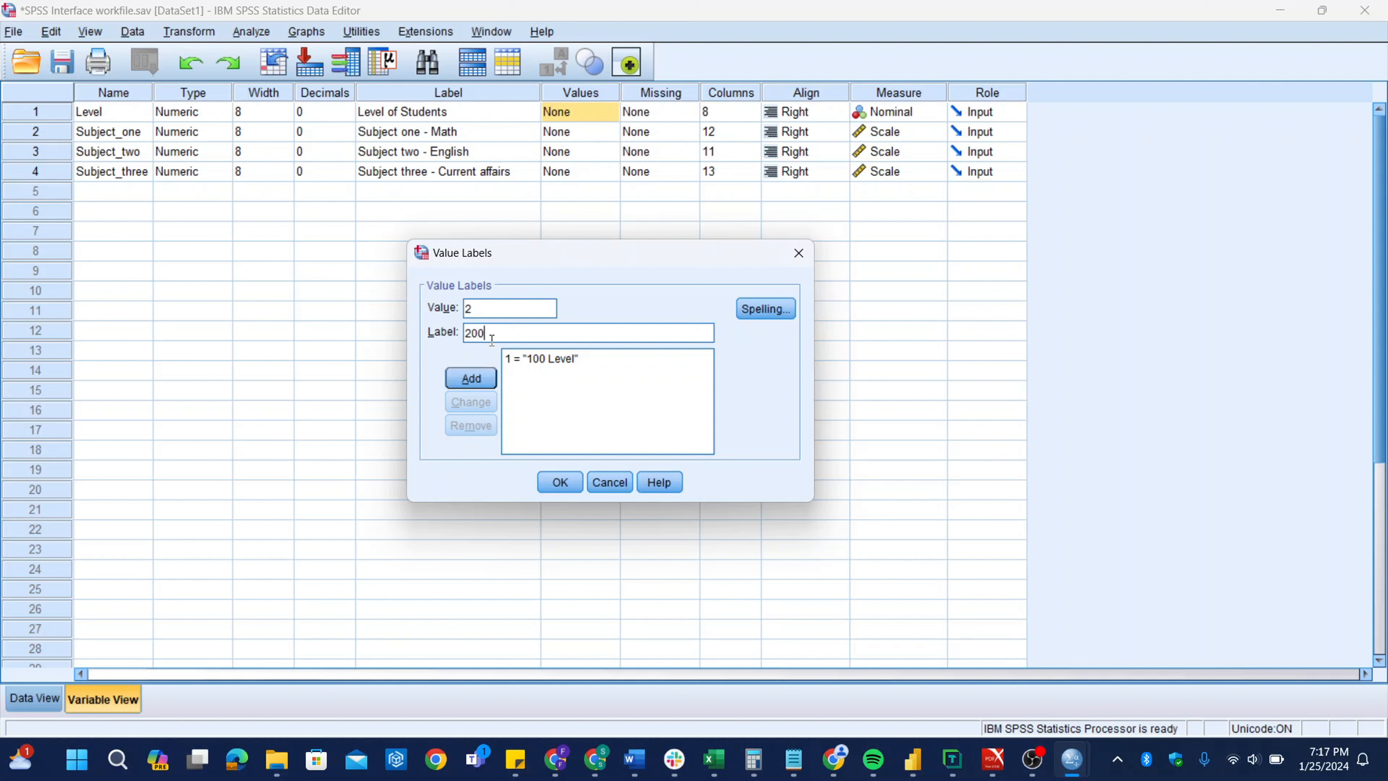
pyautogui.press('capslock')
pyautogui.write('Level')
pyautogui.click(479, 376)
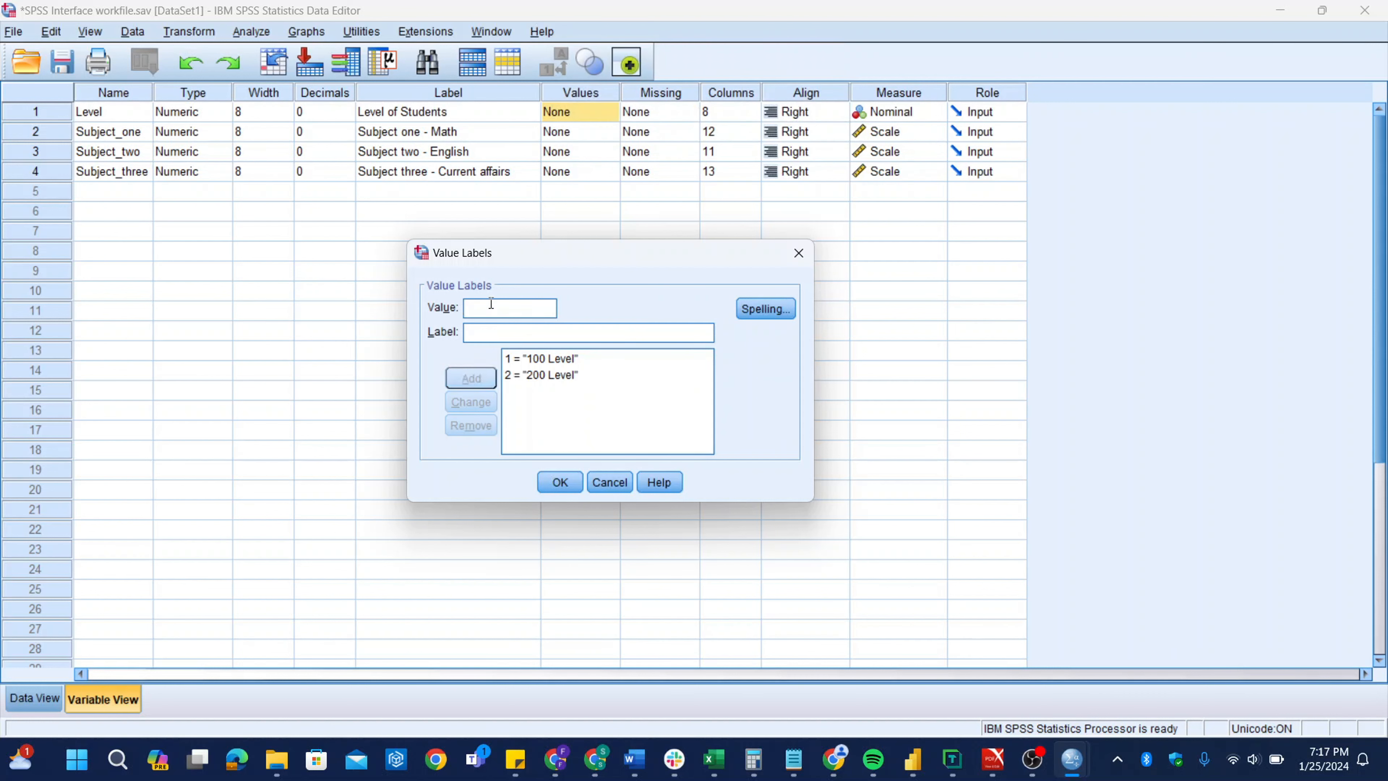
# Step: Add value 3 with the label "300 Levsl" to the Level variable's value labels
pyautogui.write('3')
pyautogui.write('300')
pyautogui.press('capslock')
pyautogui.write('Le')
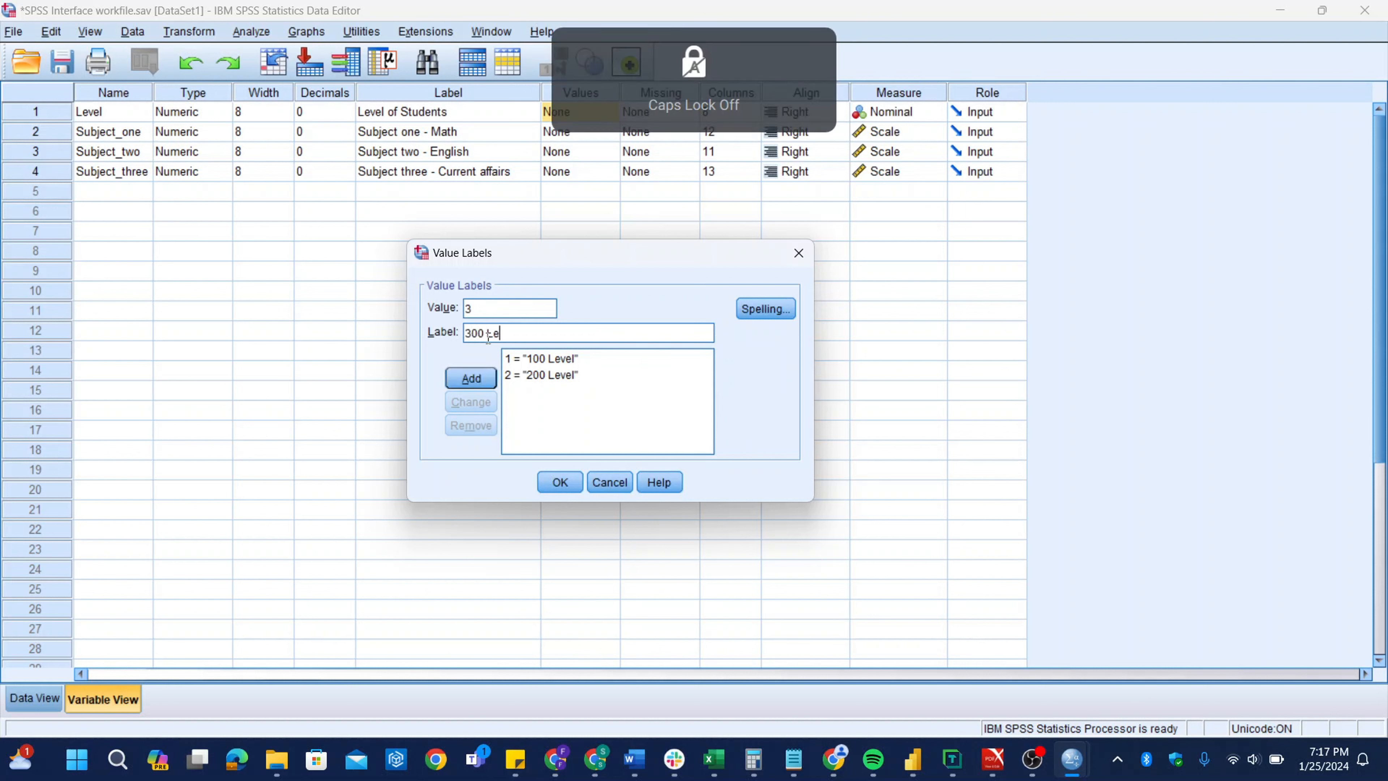
pyautogui.write('vs')
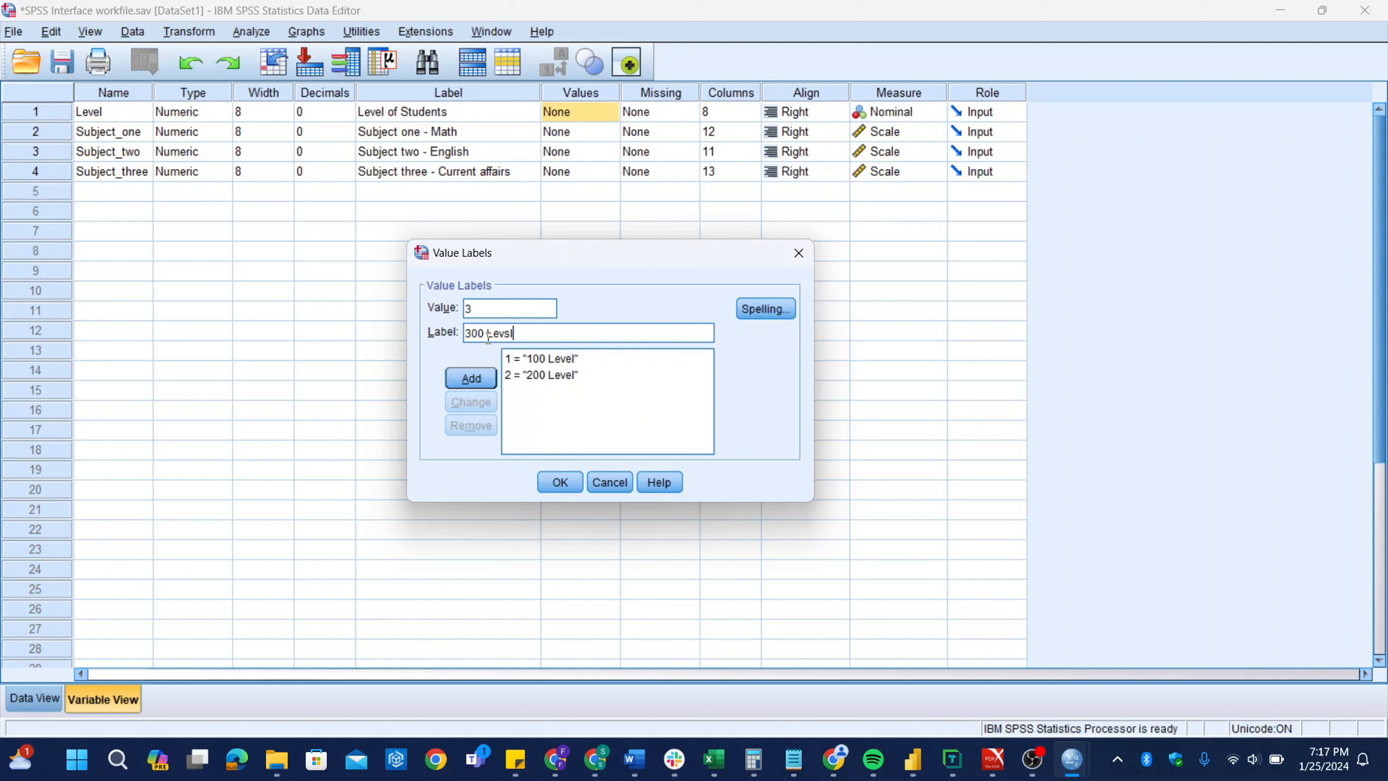
pyautogui.write('l')
pyautogui.press('Return')
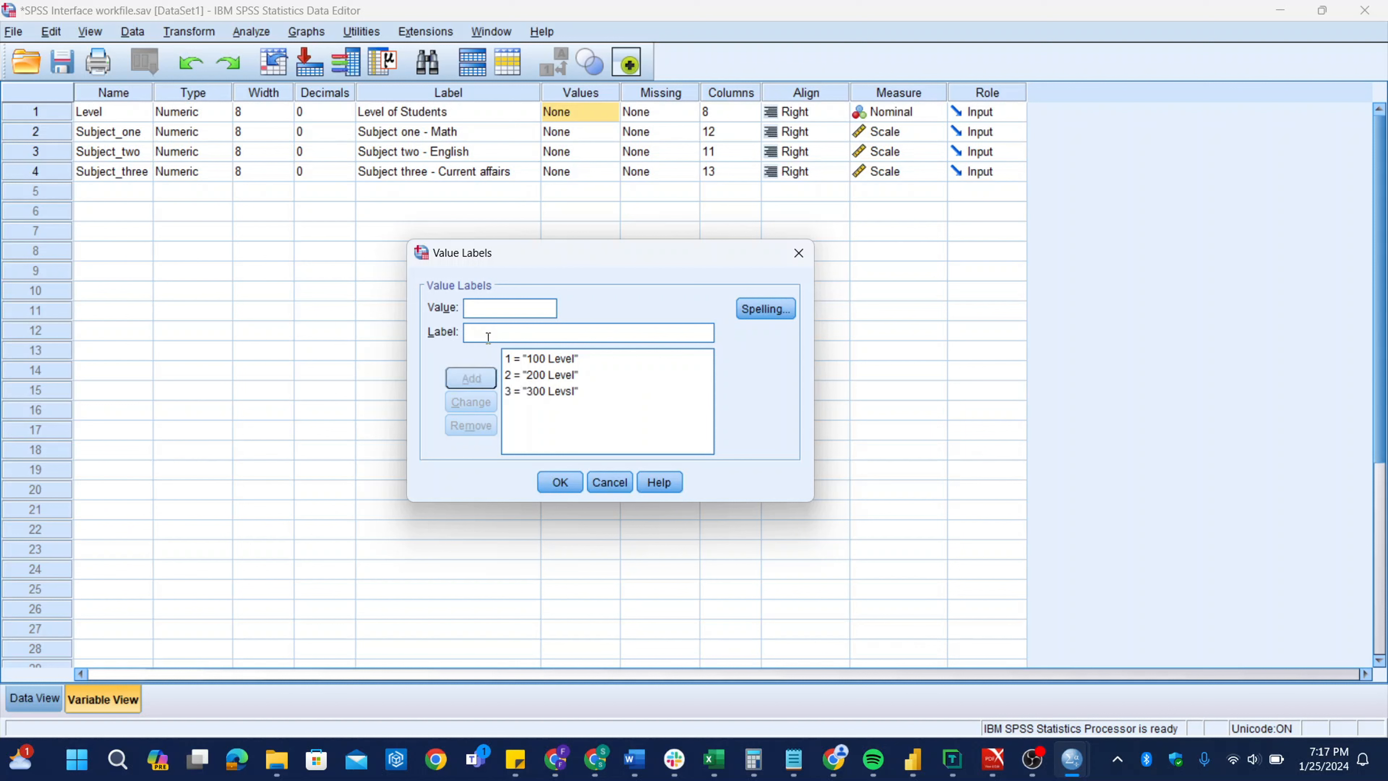
# Step: Remove the misspelled value 3 entry from the Level value labels and add value 3 again with the label "3 Level"
pyautogui.click(573, 392)
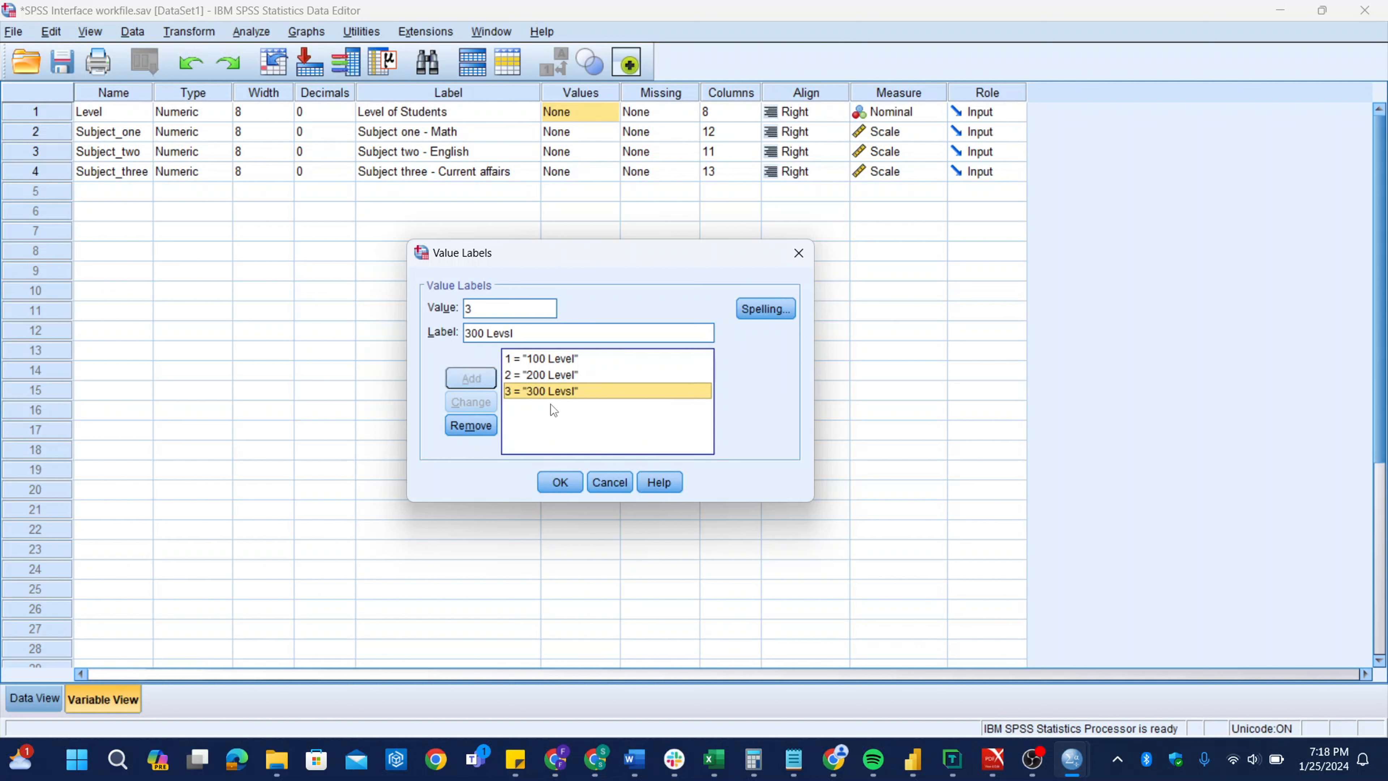
pyautogui.click(479, 432)
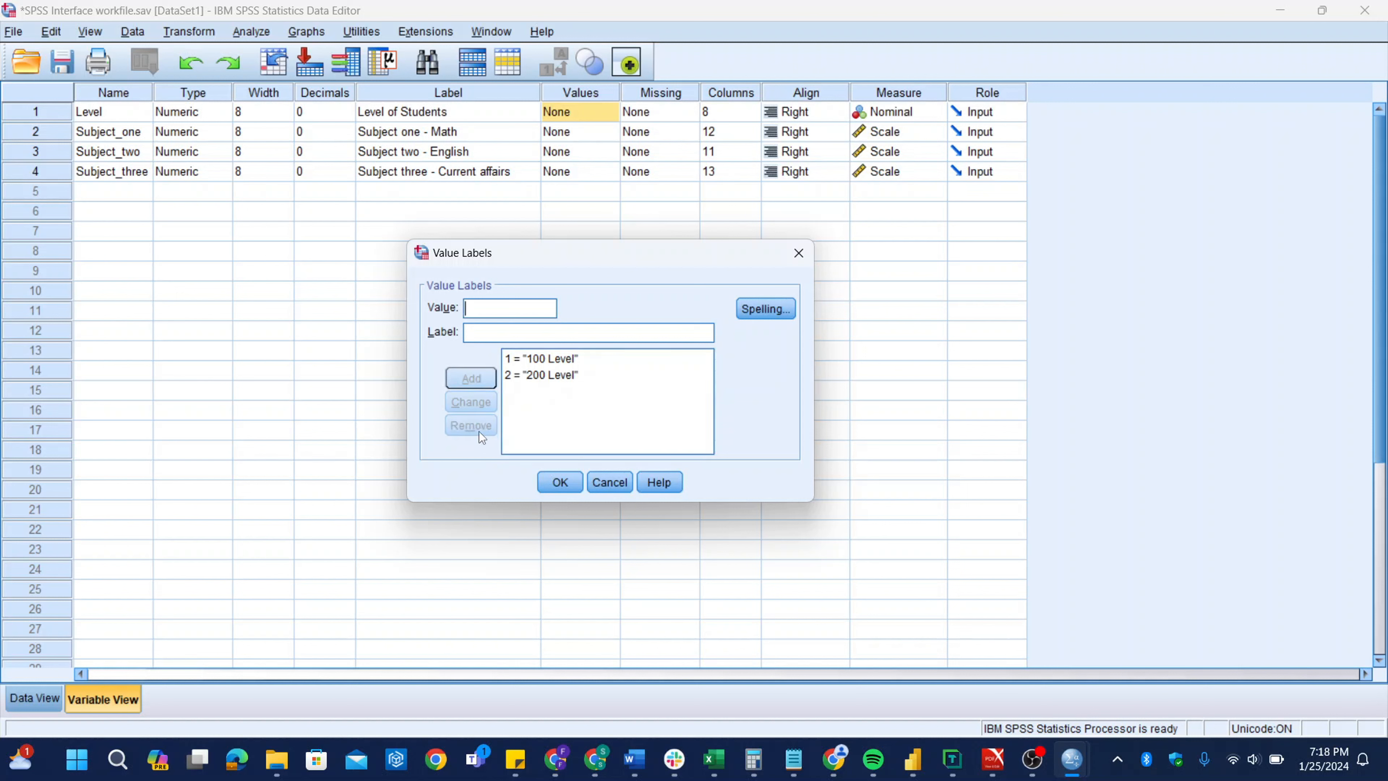
pyautogui.write('3')
pyautogui.click(489, 332)
pyautogui.write('3')
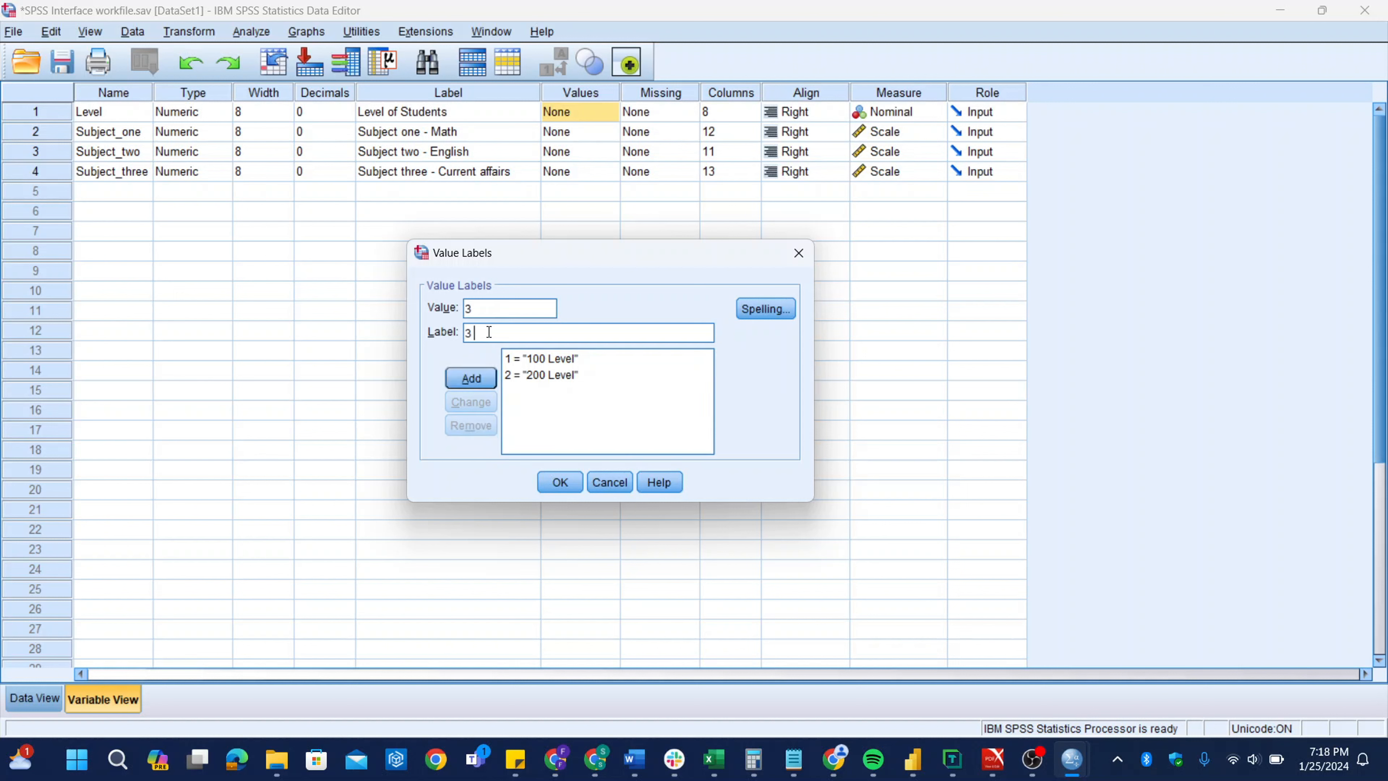
pyautogui.write(' Level')
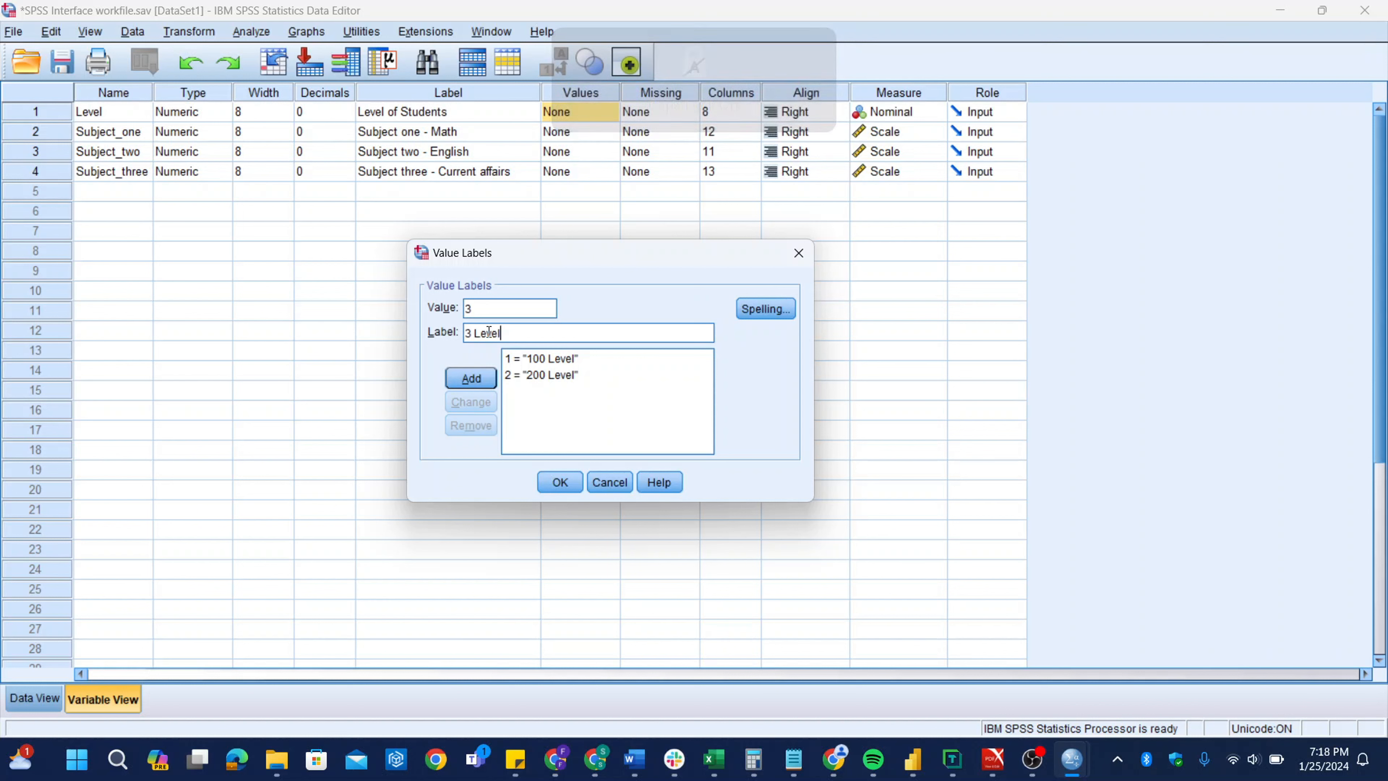
pyautogui.press('Return')
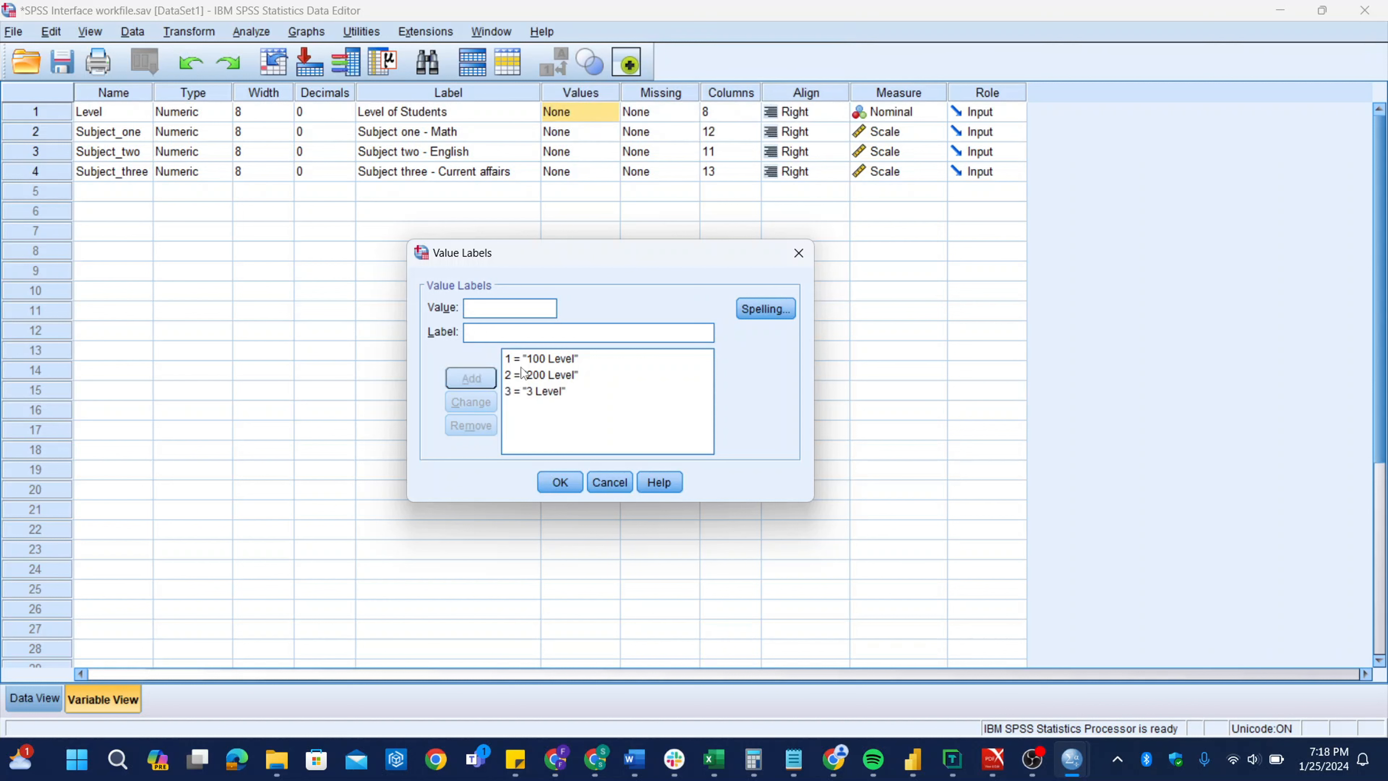
# Step: Change the label of value 3 to "300 Level" in the Level variable's value labels
pyautogui.click(543, 391)
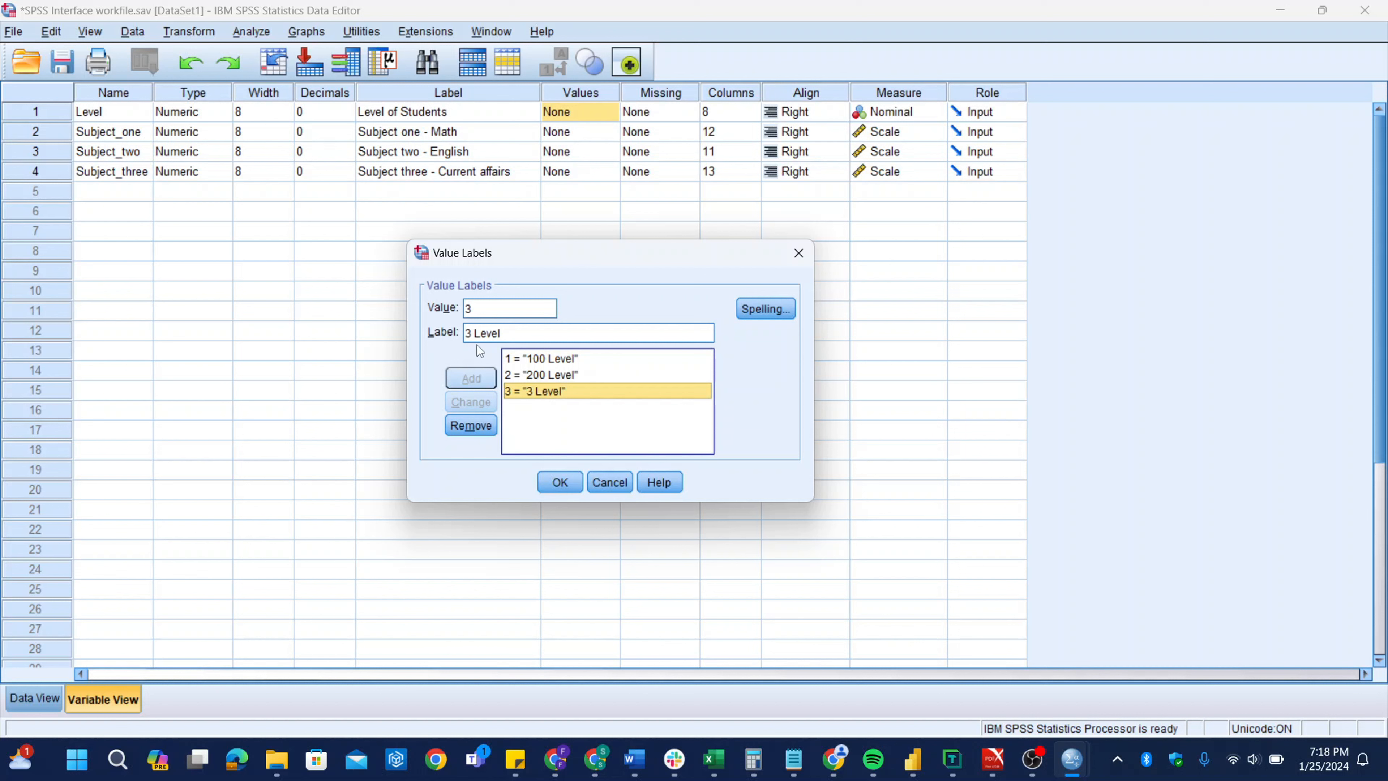
pyautogui.click(472, 334)
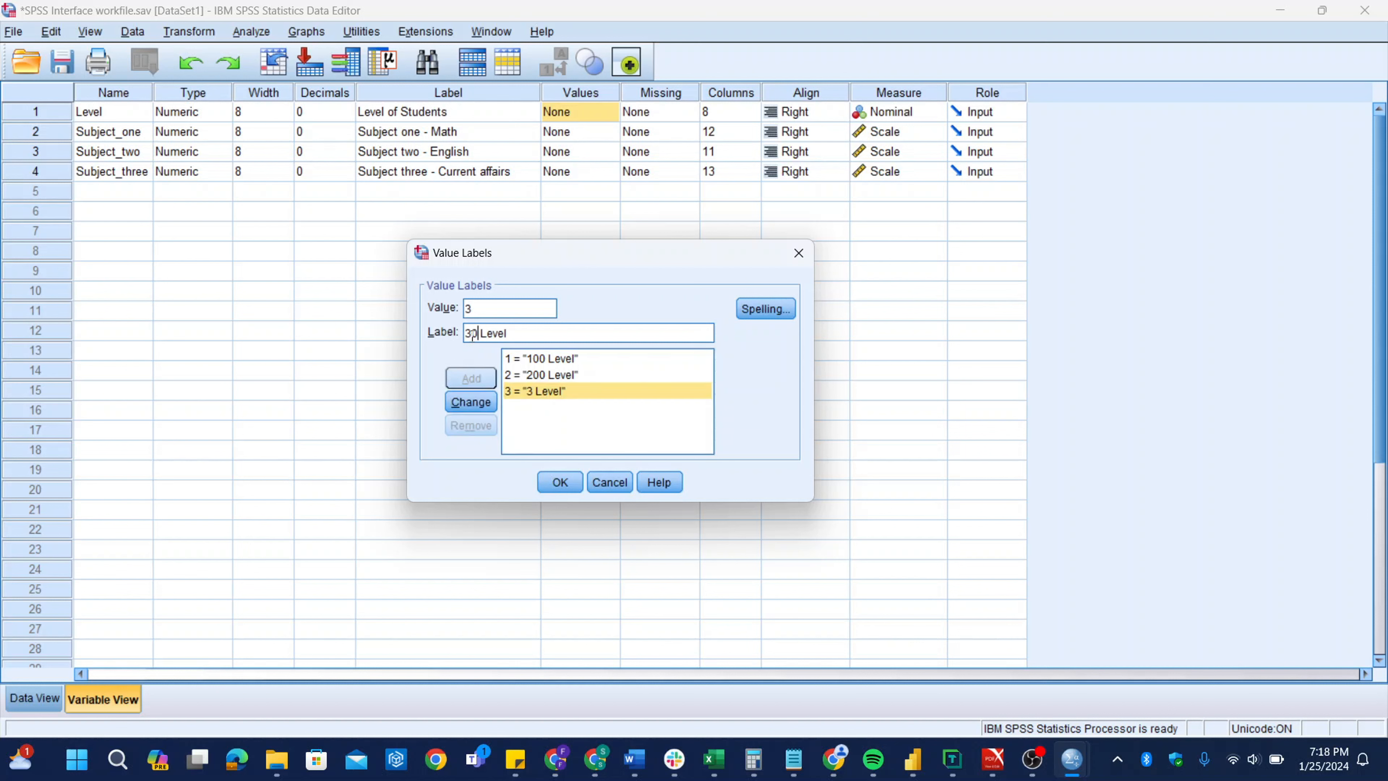
pyautogui.write('00')
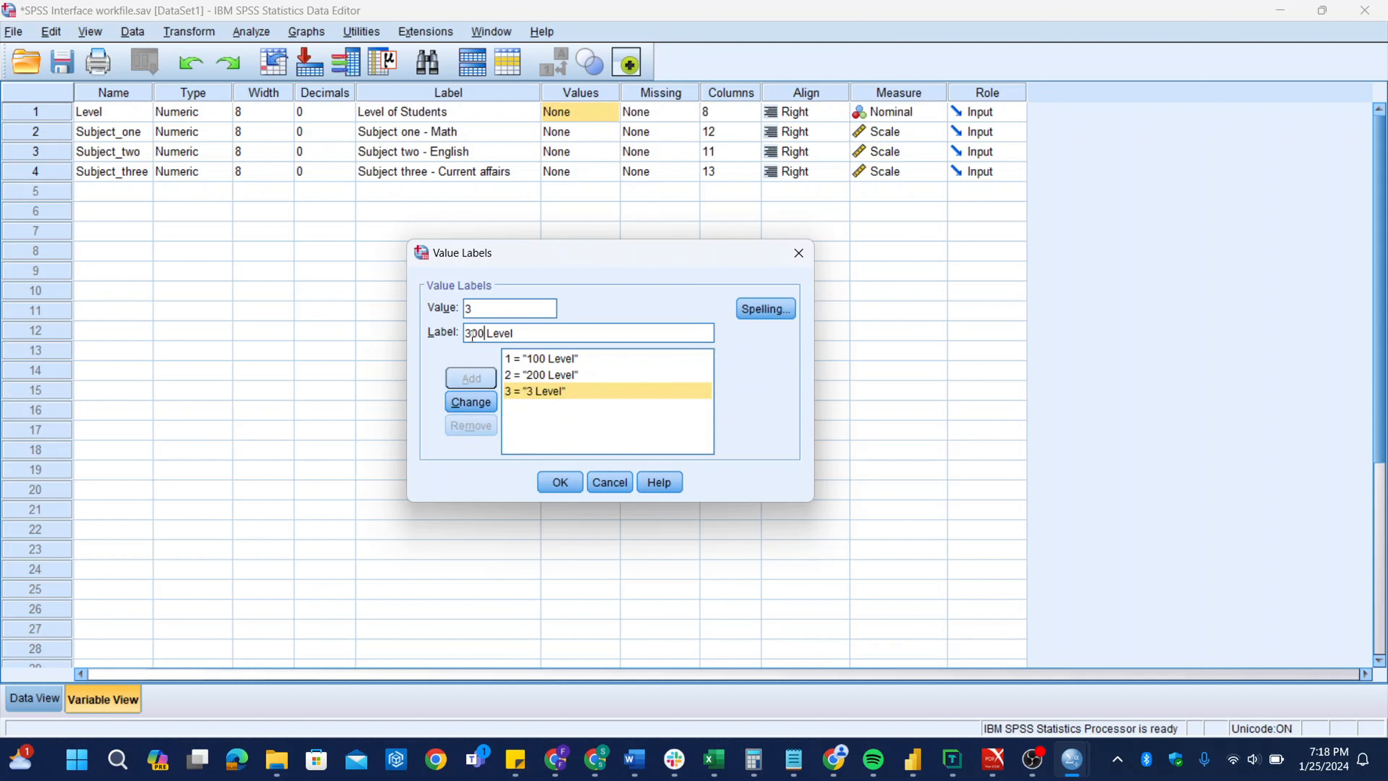
pyautogui.click(478, 402)
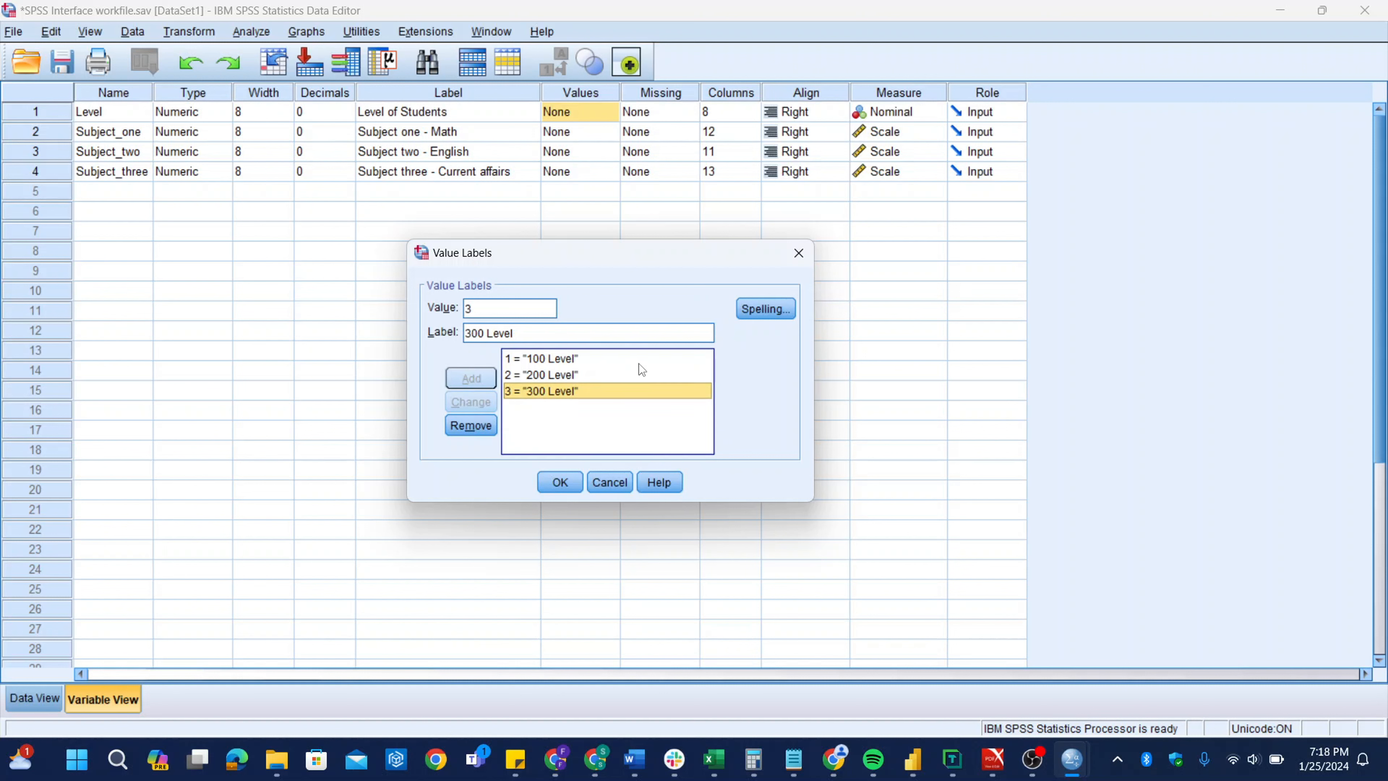
# Step: Add value 4 with the label "400 Level" to the Level variable's value labels
pyautogui.click(482, 308)
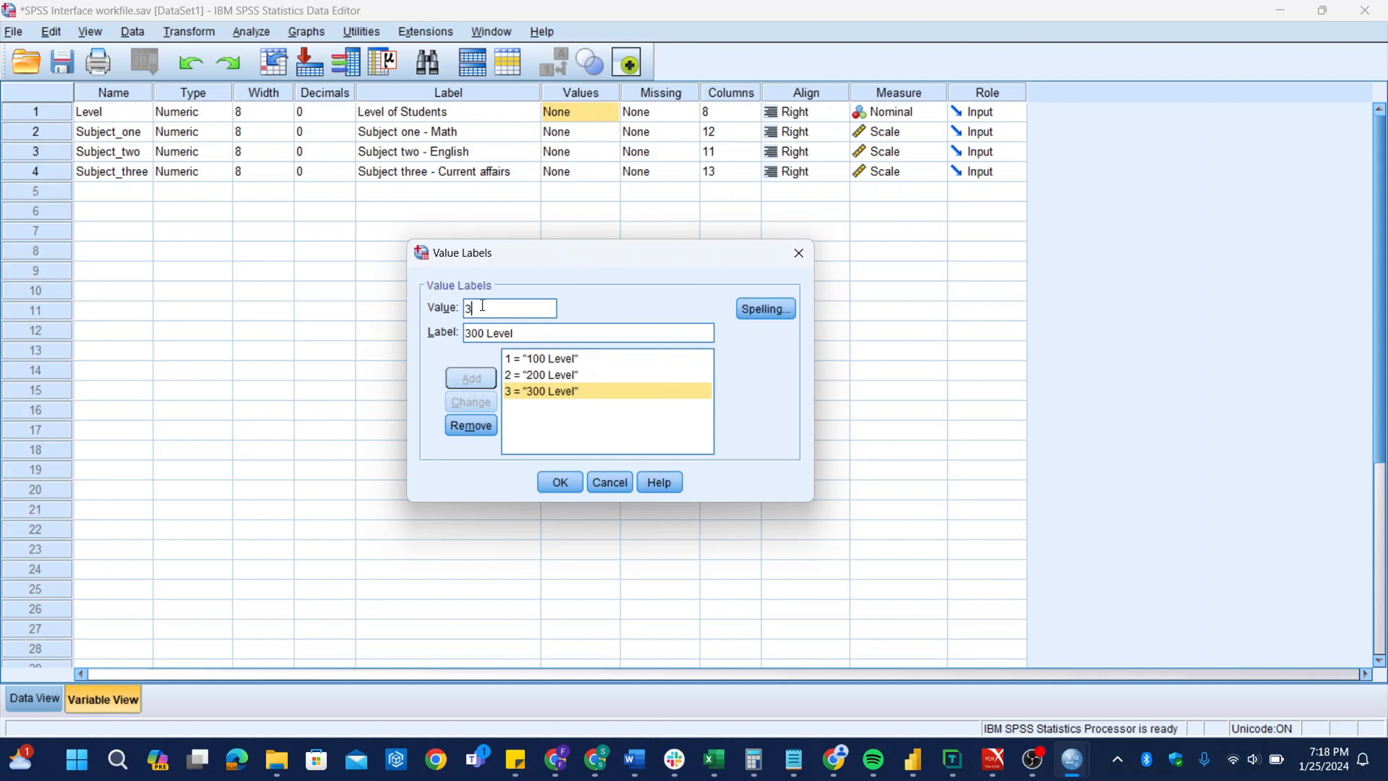
pyautogui.press('BackSpace')
pyautogui.write('4')
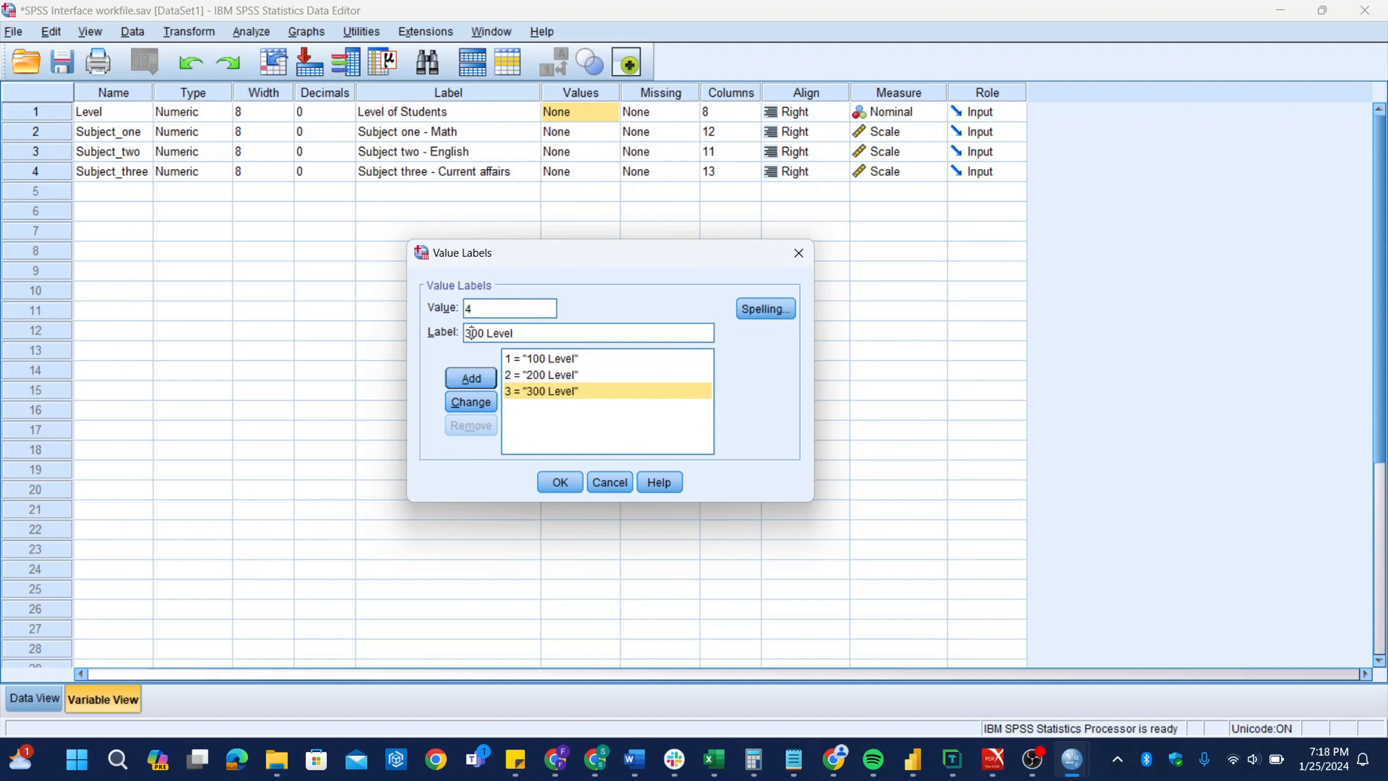
pyautogui.click(471, 333)
pyautogui.press('BackSpace')
pyautogui.write('4')
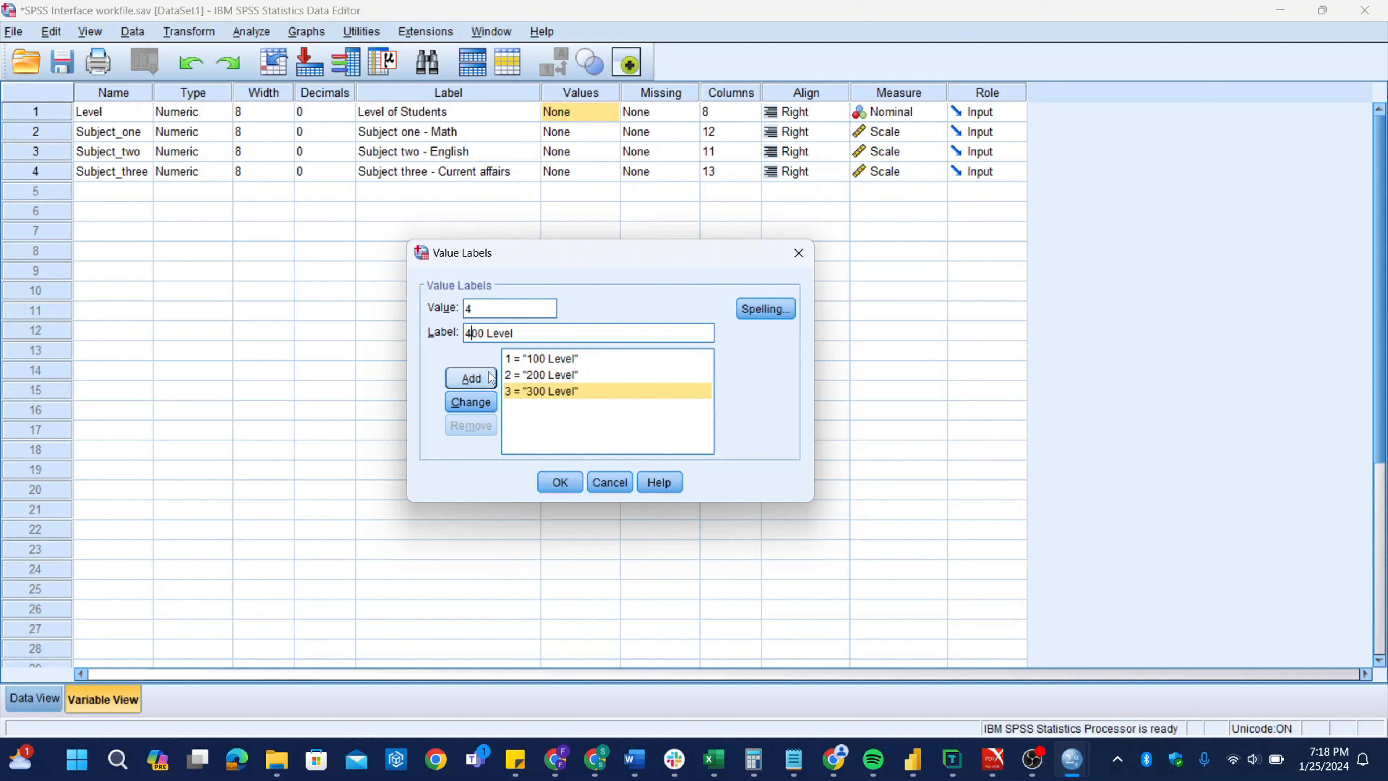
pyautogui.click(471, 376)
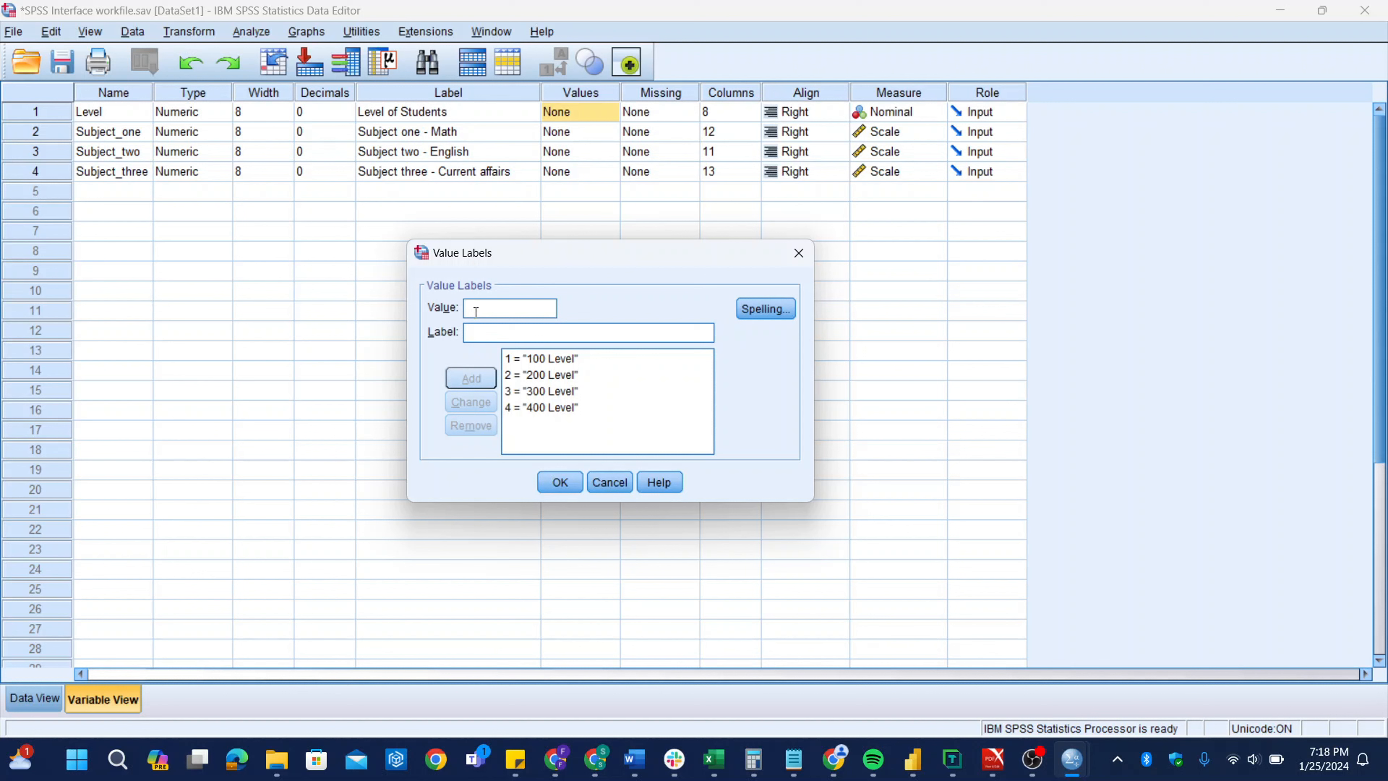
# Step: Add value 5 with the label "500 Level" and apply the value labels to the Level variable
pyautogui.write('5')
pyautogui.click(479, 332)
pyautogui.write('500')
pyautogui.press('capslock')
pyautogui.write('L')
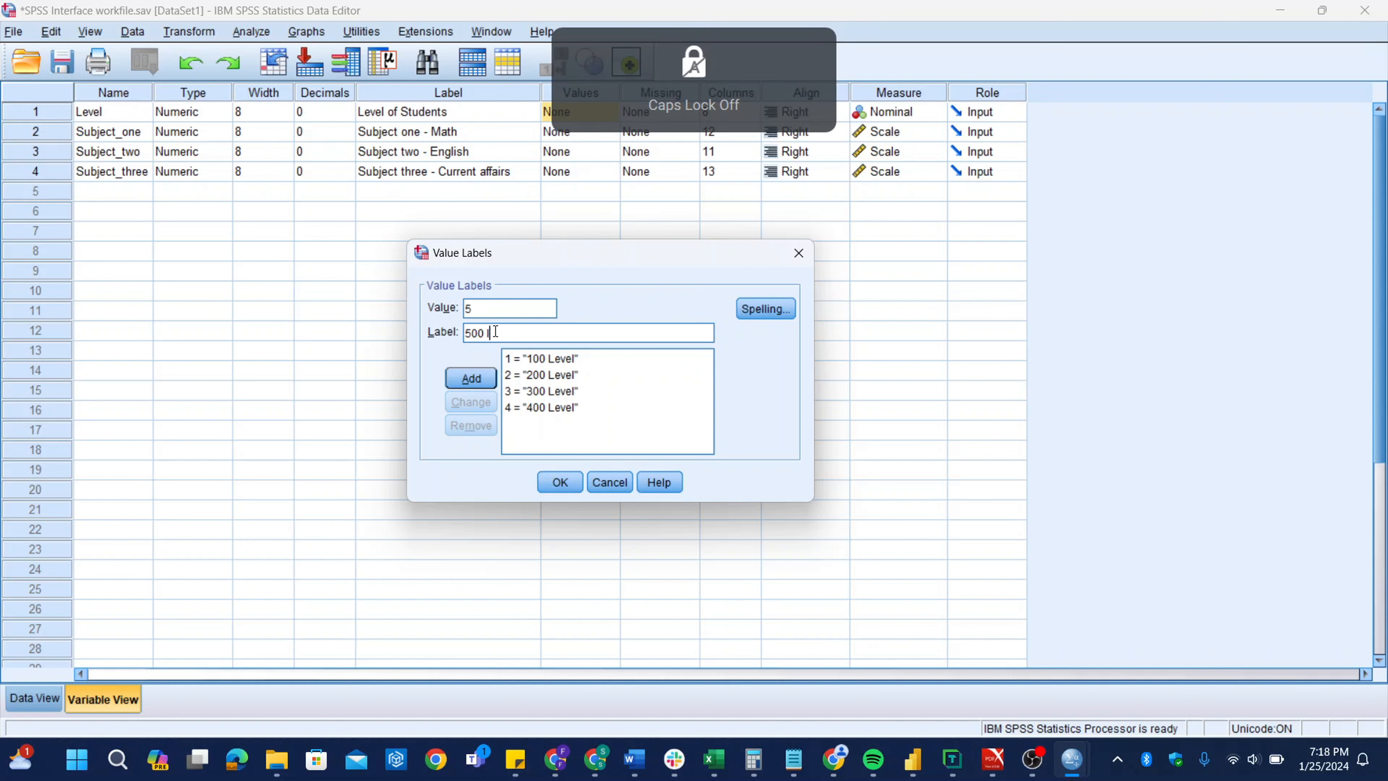
pyautogui.press('capslock')
pyautogui.write('evel')
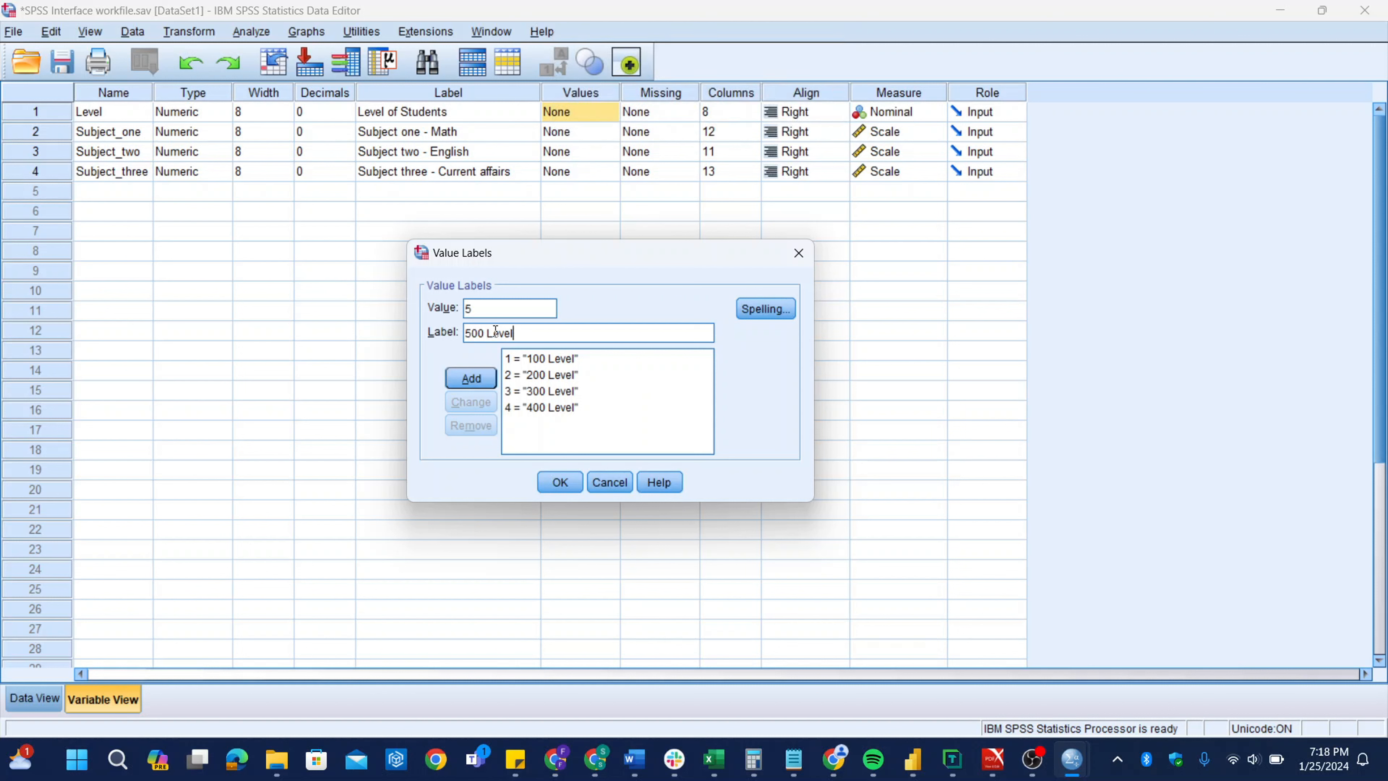
pyautogui.click(471, 378)
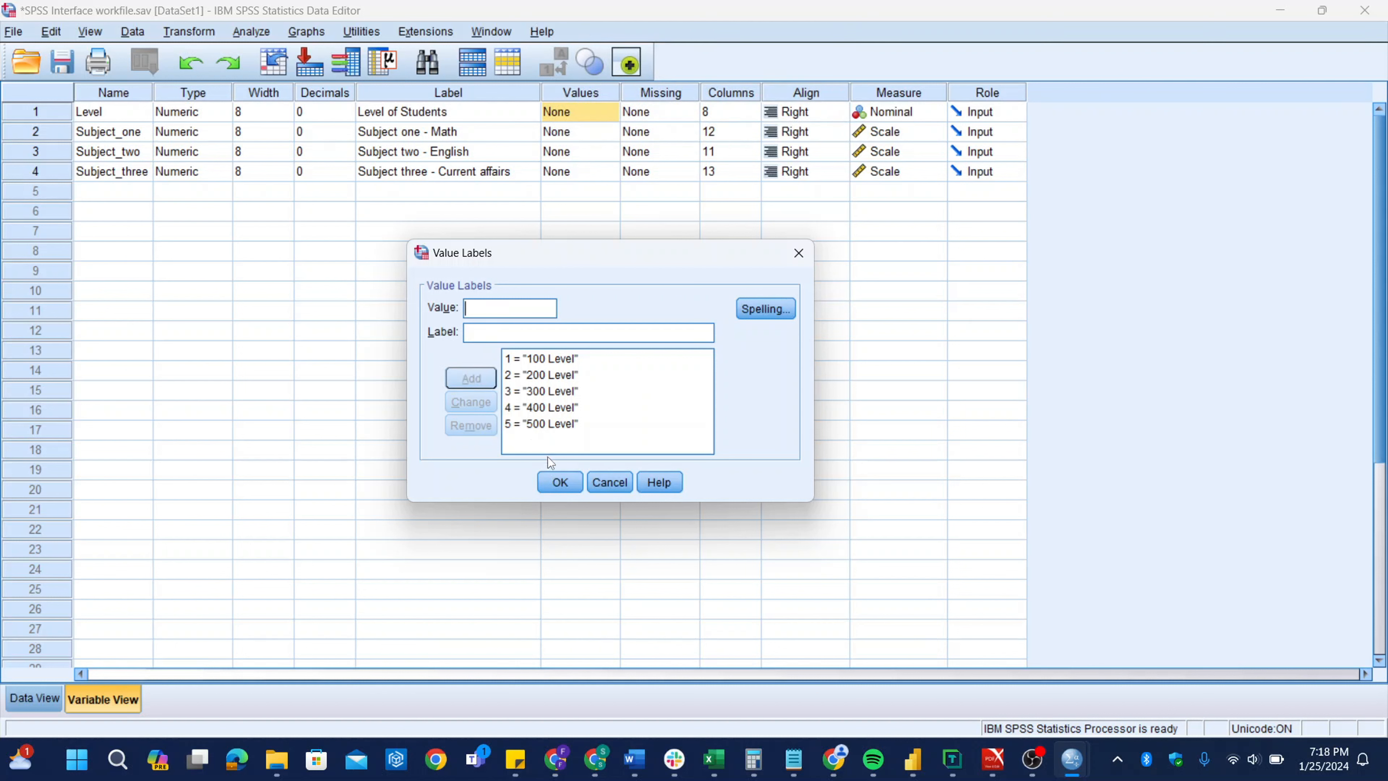
pyautogui.click(560, 482)
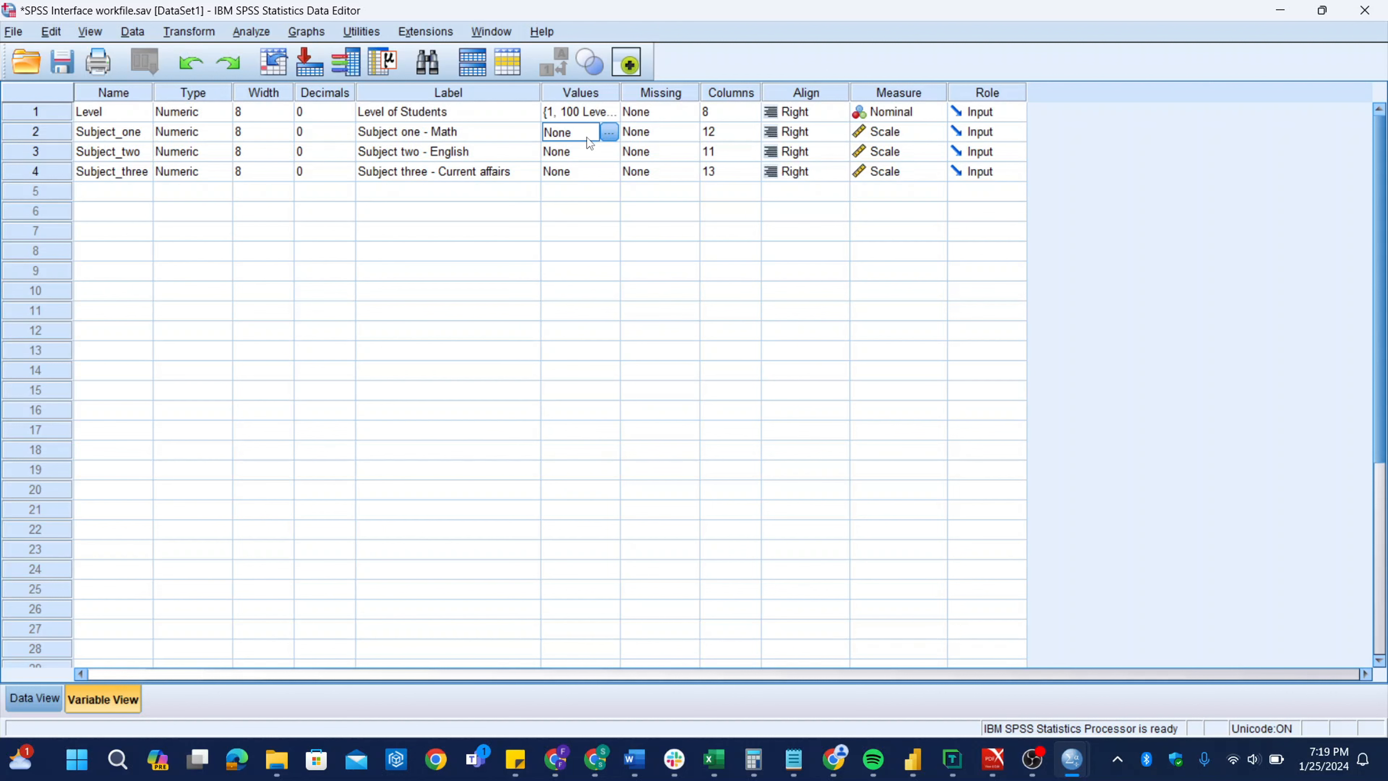
# Step: In the data sheet, enter 4, 3, 2, 1 and 5 as the Level values of cases 6 to 10
pyautogui.click(29, 705)
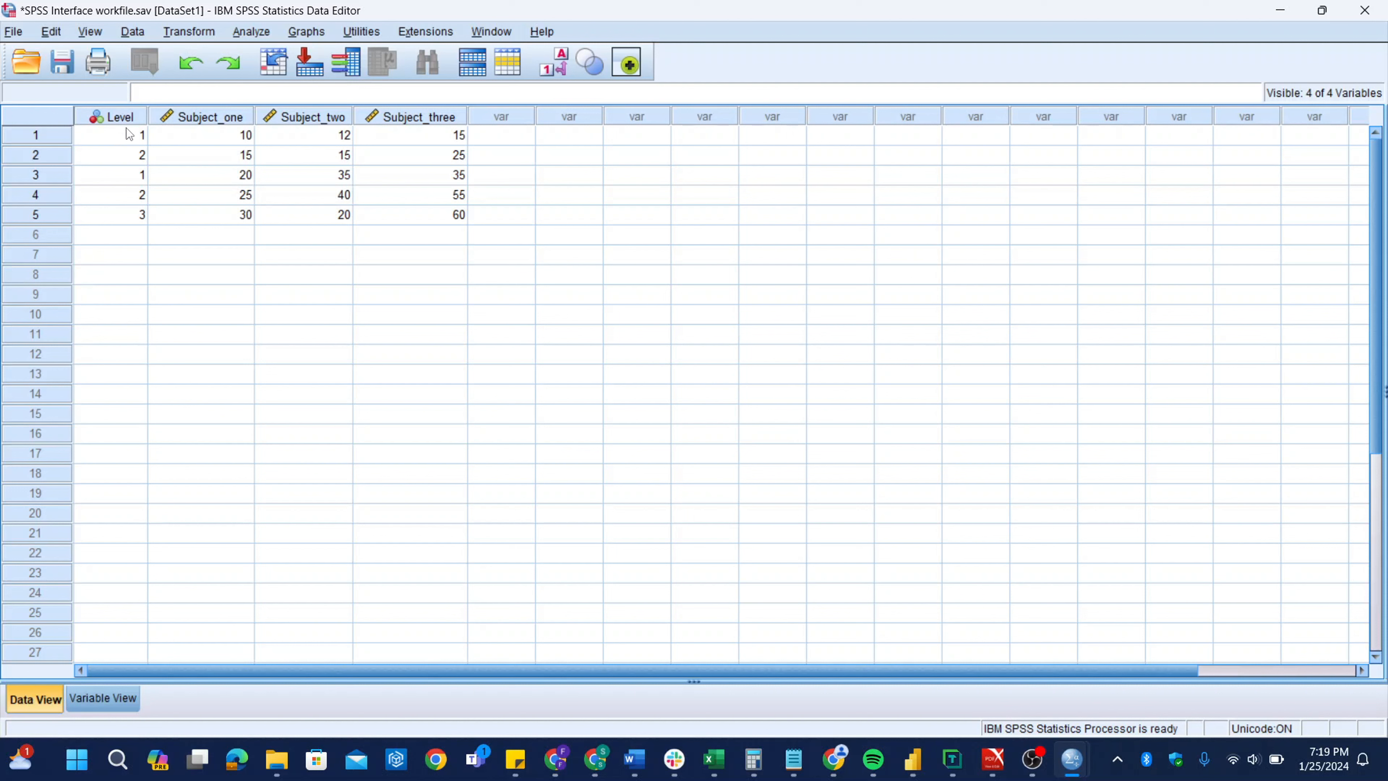
pyautogui.moveTo(129, 134); pyautogui.dragTo(135, 213)
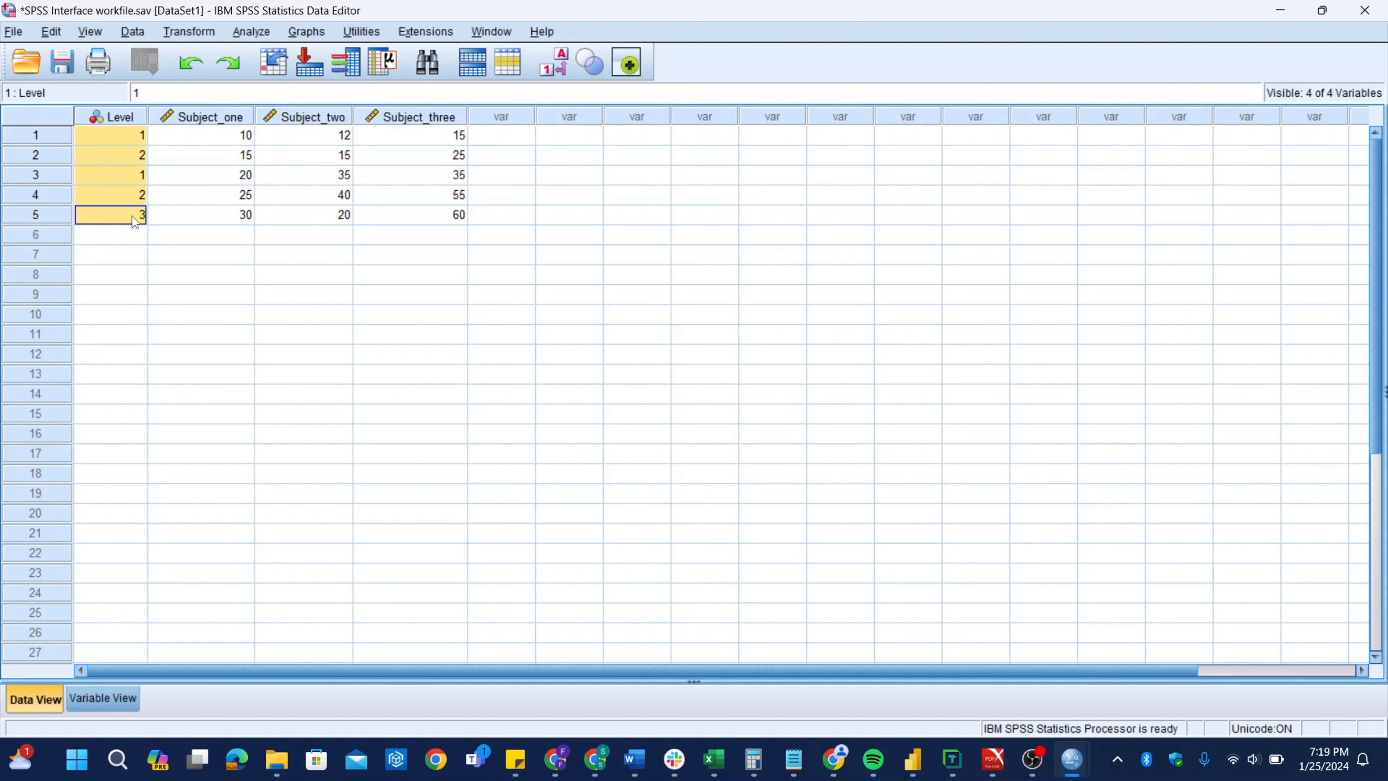
pyautogui.moveTo(133, 216); pyautogui.dragTo(125, 233)
pyautogui.click(124, 235)
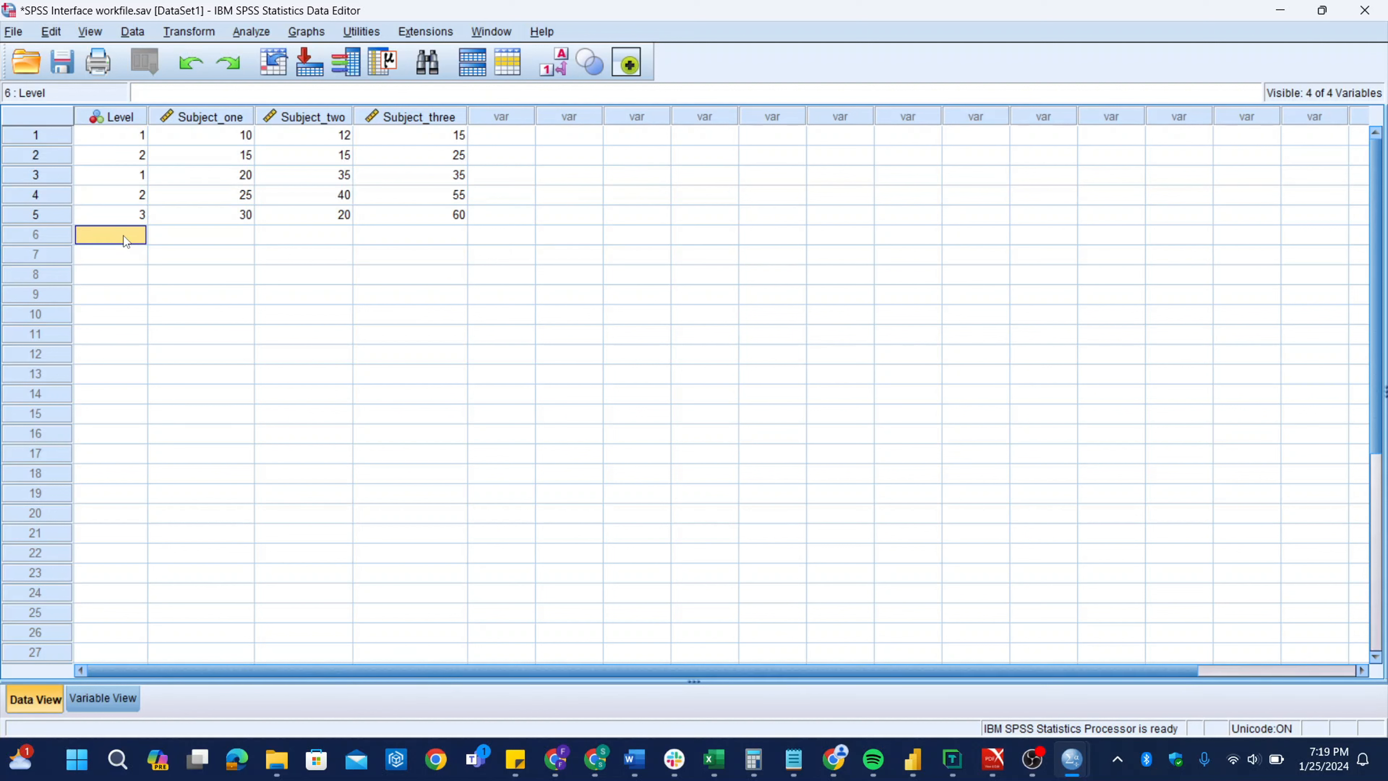
pyautogui.write('4')
pyautogui.press('Return')
pyautogui.write('3')
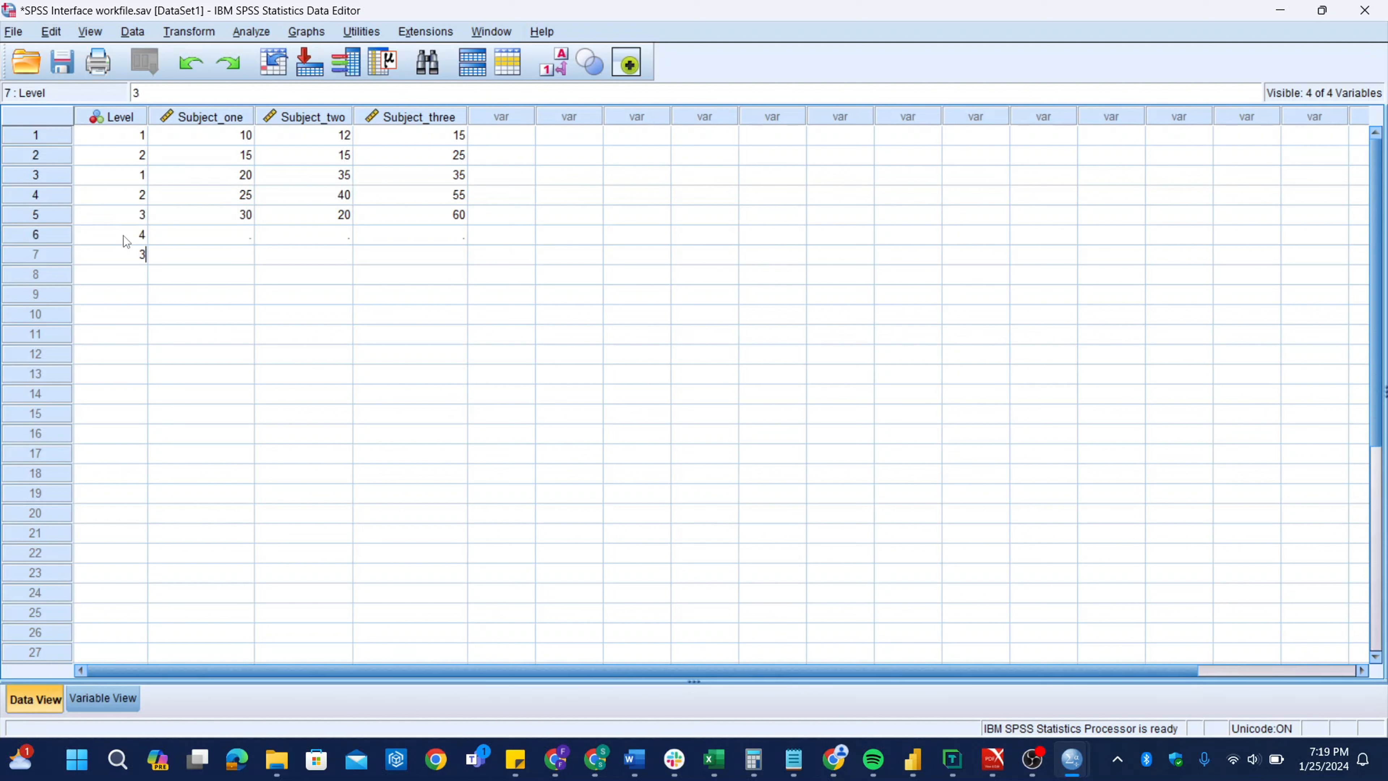
pyautogui.press('Return')
pyautogui.write('2')
pyautogui.press('Return')
pyautogui.write('1')
pyautogui.press('Return')
pyautogui.write('54')
pyautogui.press('BackSpace')
pyautogui.press('Return')
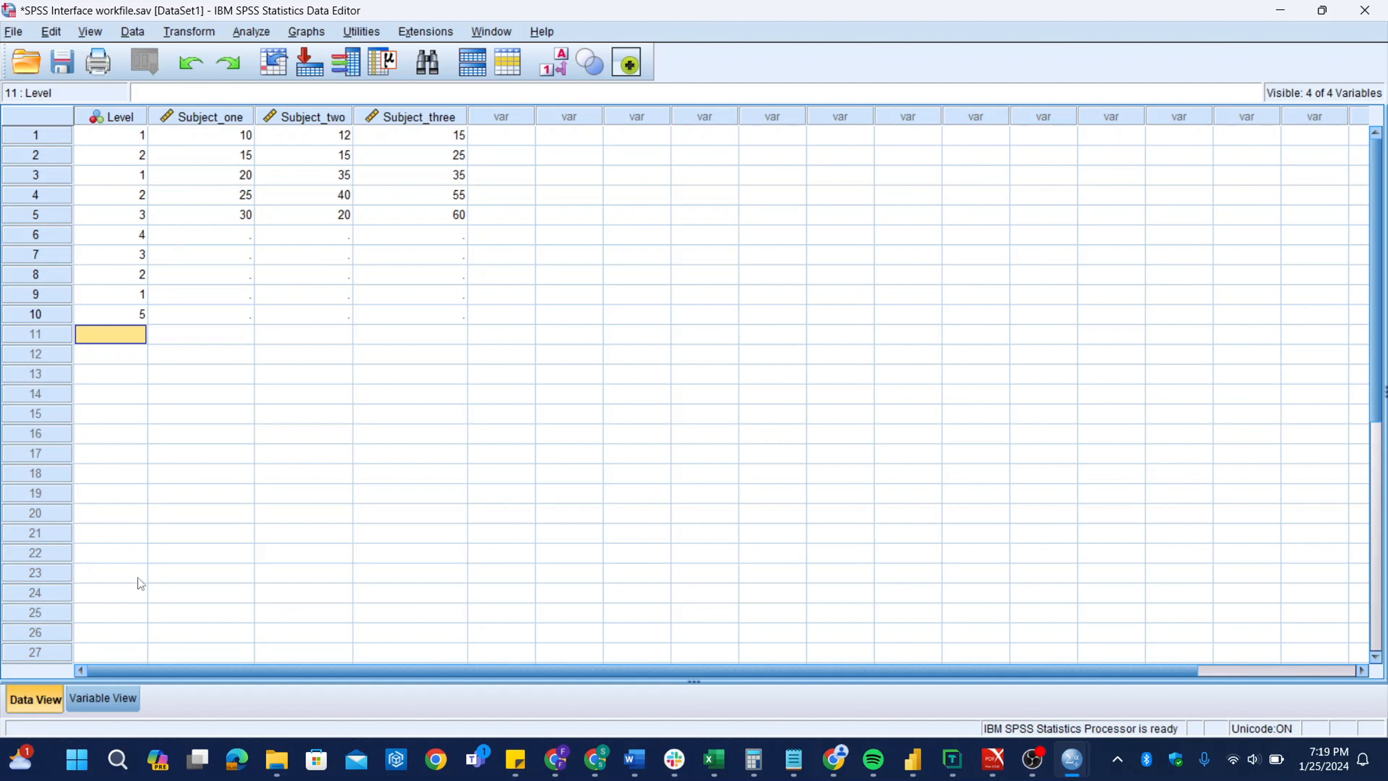
# Step: Define a new fifth variable named Gender and set its decimals to 0
pyautogui.click(88, 693)
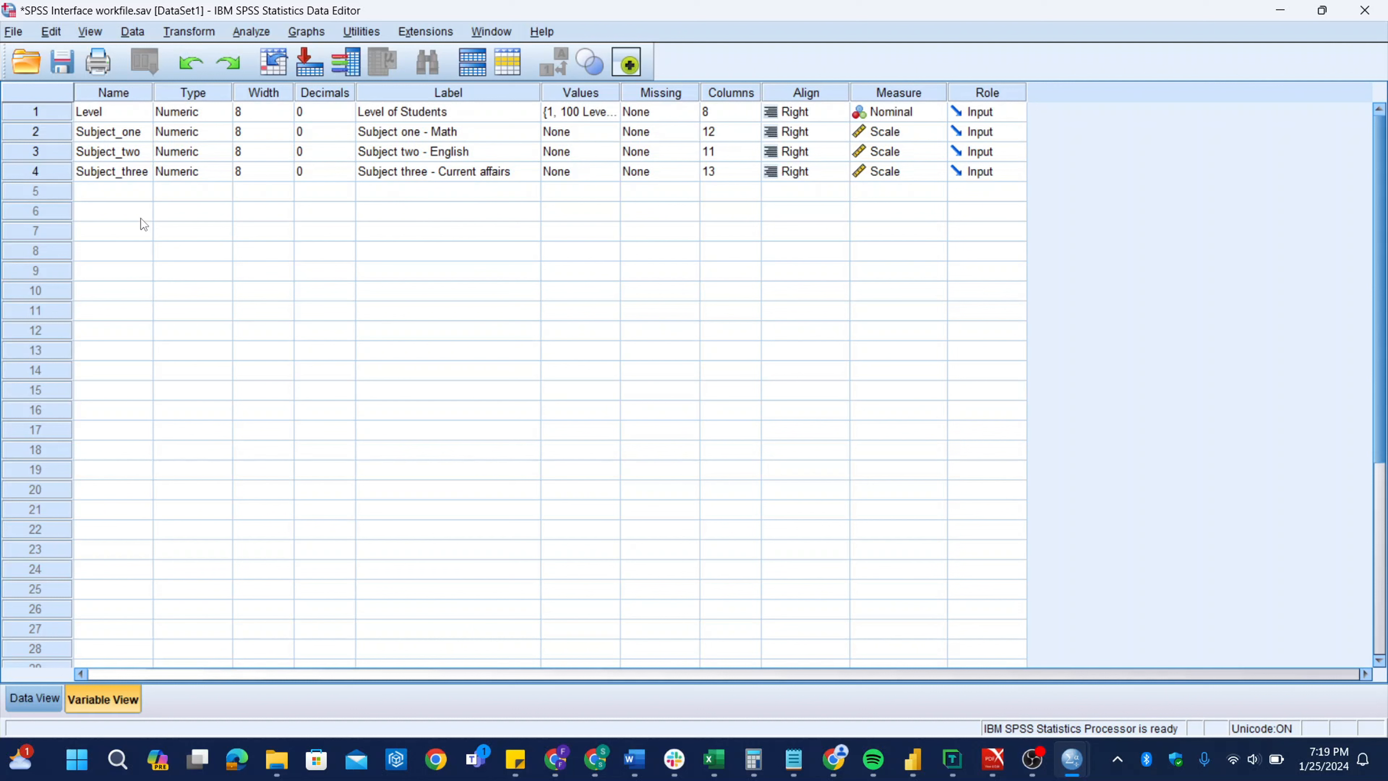
pyautogui.click(134, 193)
pyautogui.write('G')
pyautogui.press('capslock')
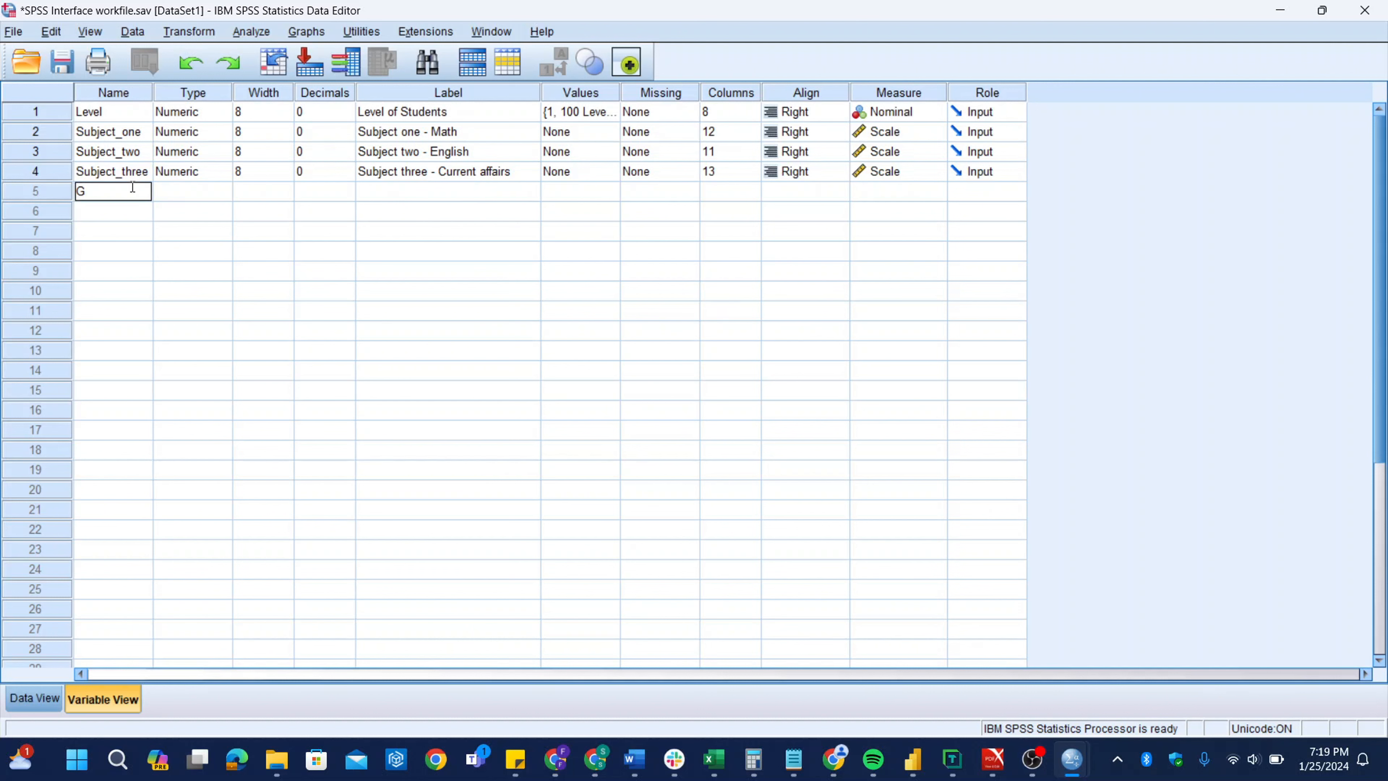
pyautogui.write('ender')
pyautogui.press('Return')
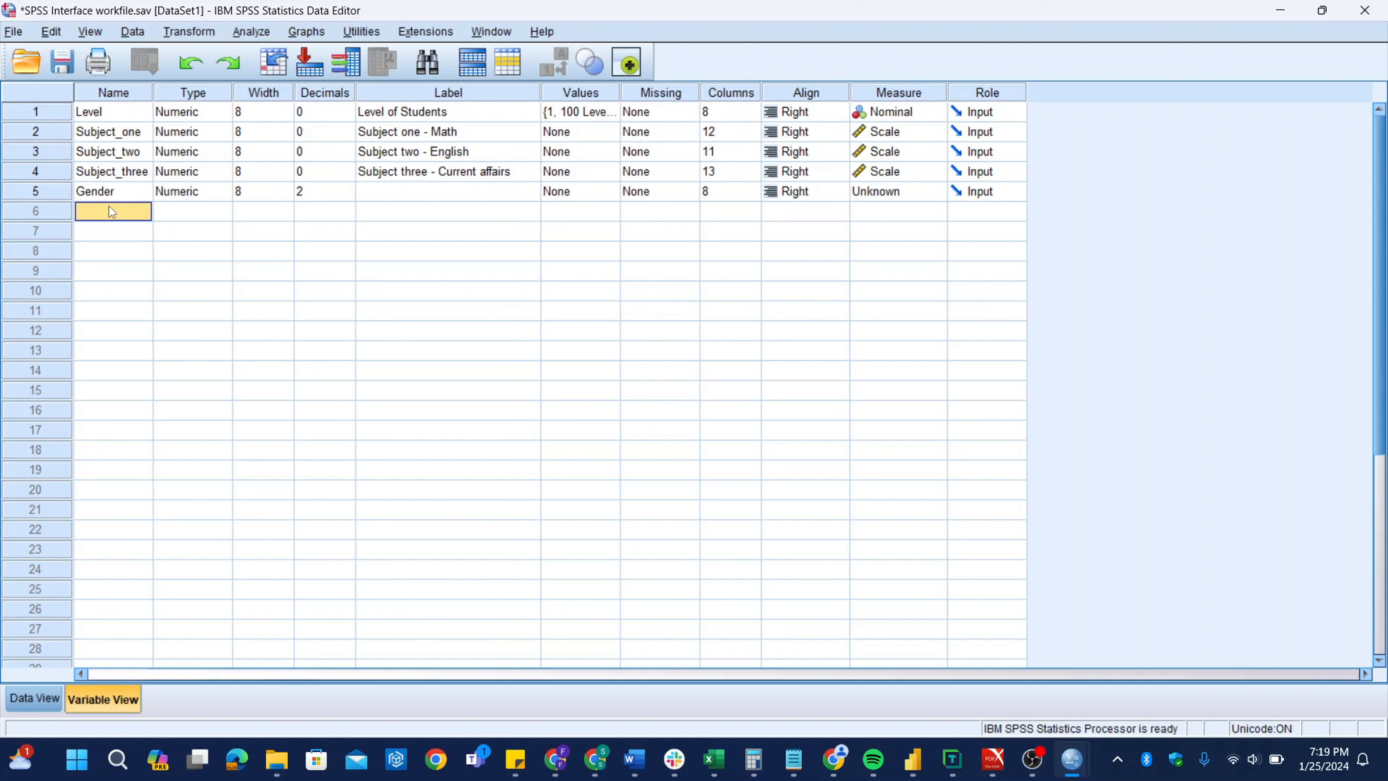
pyautogui.click(315, 191)
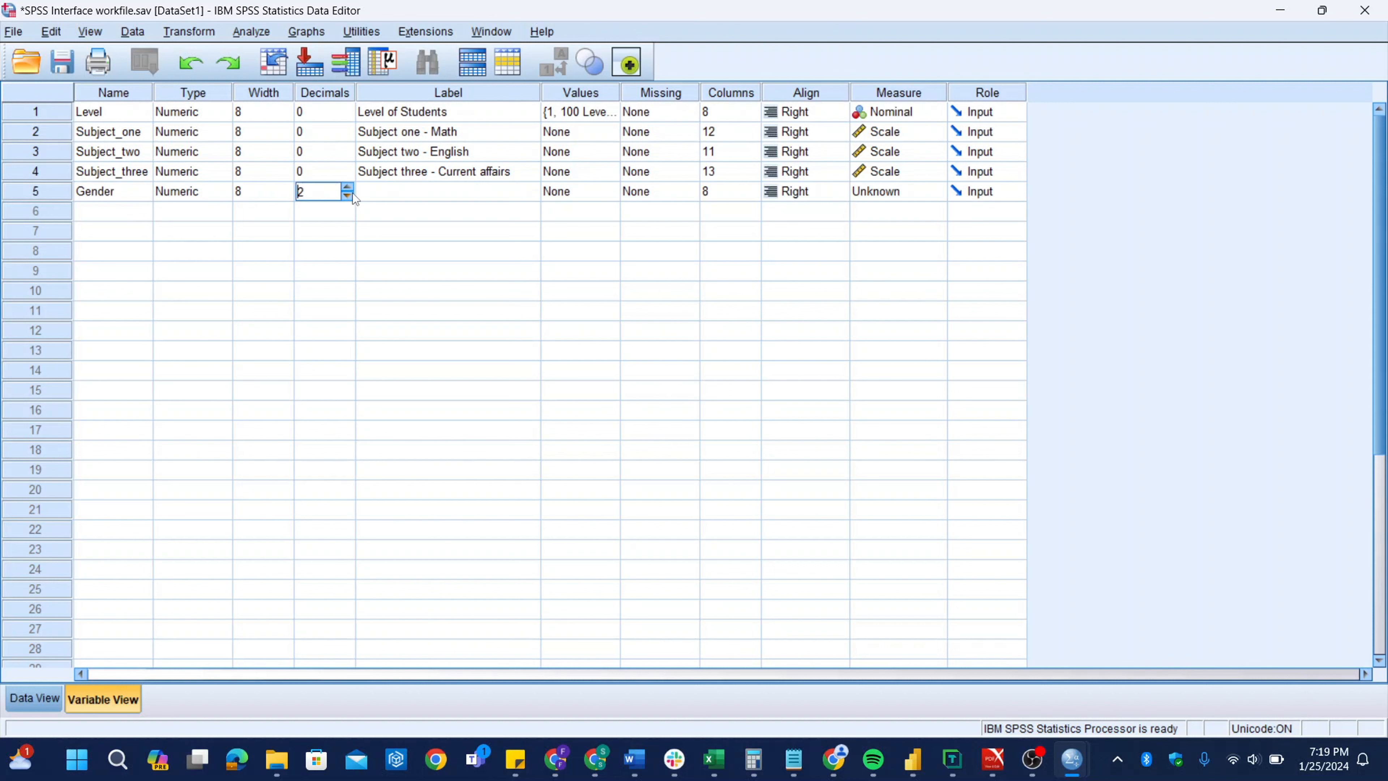
pyautogui.click(347, 196)
pyautogui.click(348, 196)
# Step: Give the Gender variable the descriptive label "Gender of Student"
pyautogui.click(411, 193)
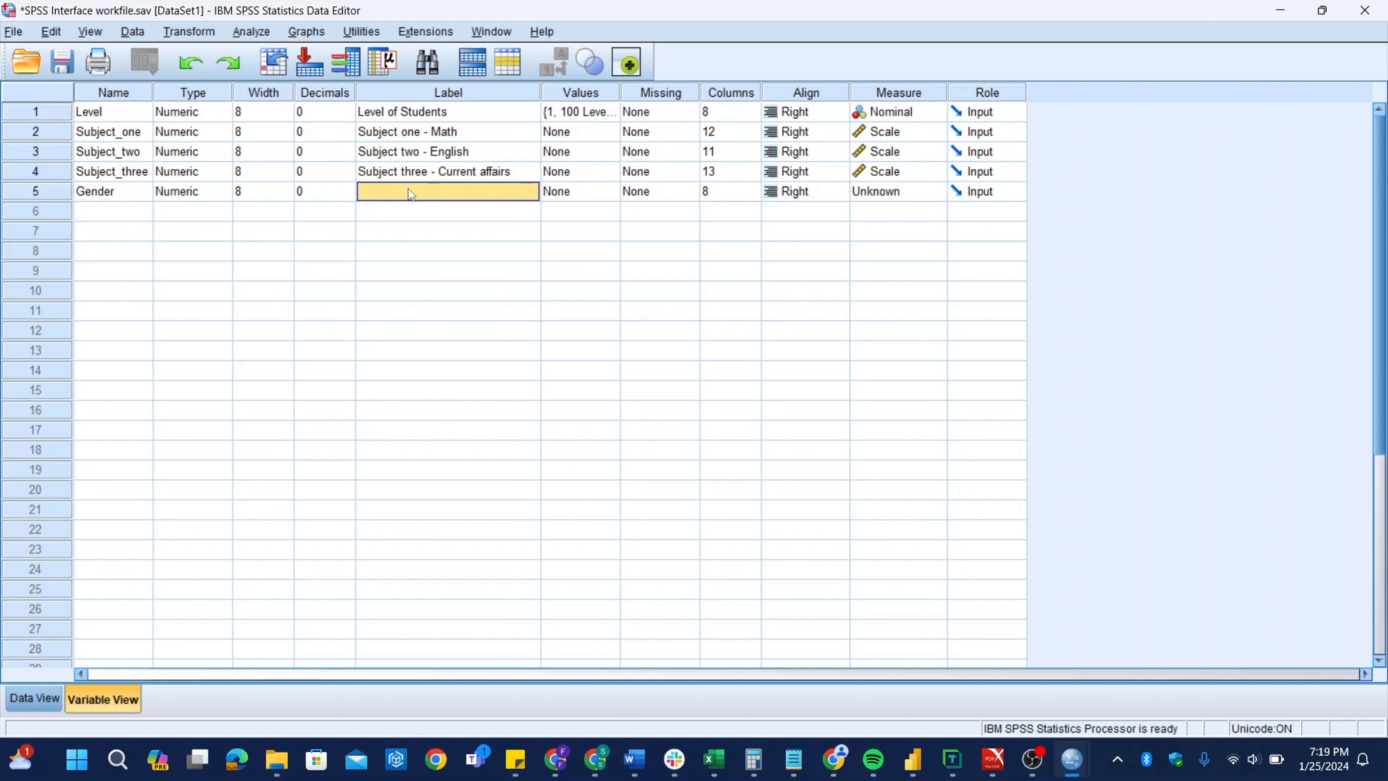
pyautogui.press('capslock')
pyautogui.write('Gender')
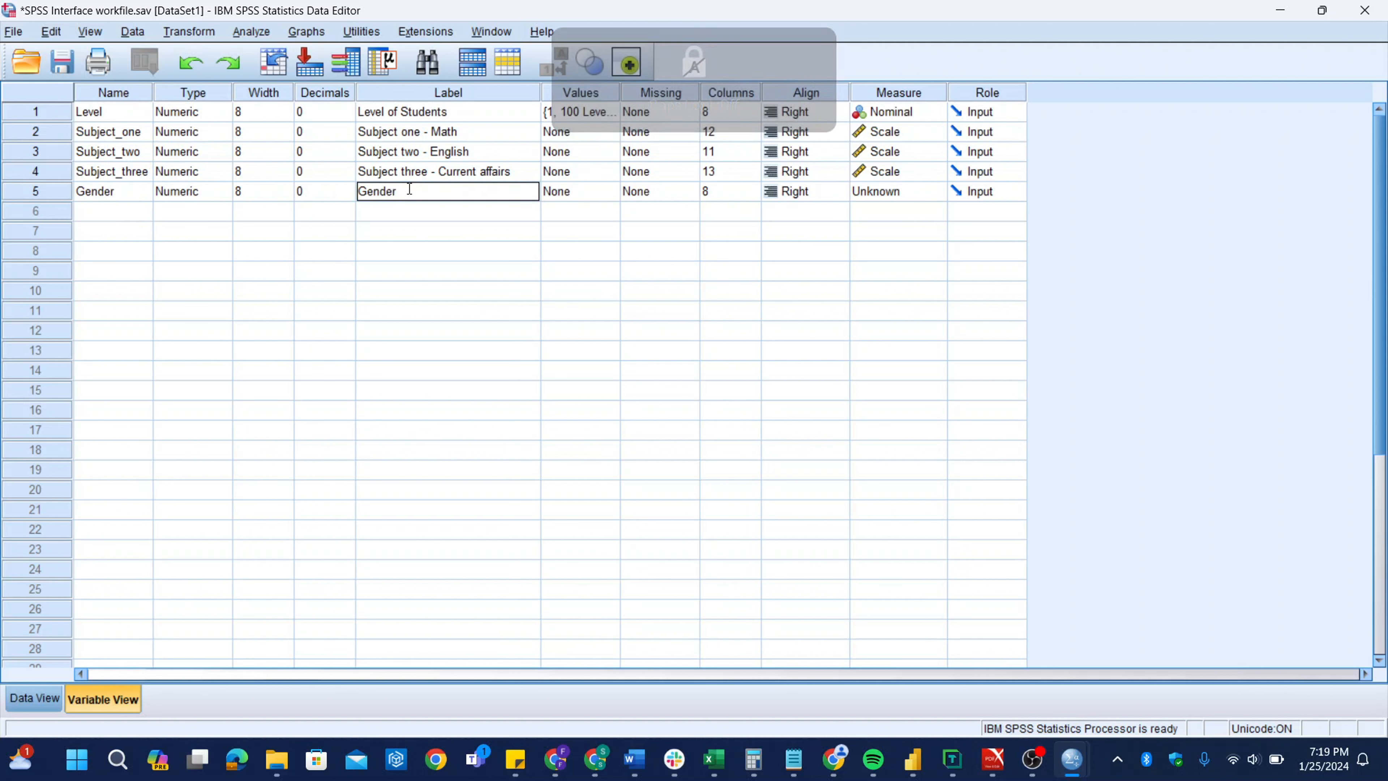
pyautogui.write(' of S')
pyautogui.press('capslock')
pyautogui.write('tudent')
pyautogui.press('Return')
# Step: Start defining value labels for the Gender variable and add value 1 with the label "Male"
pyautogui.click(581, 191)
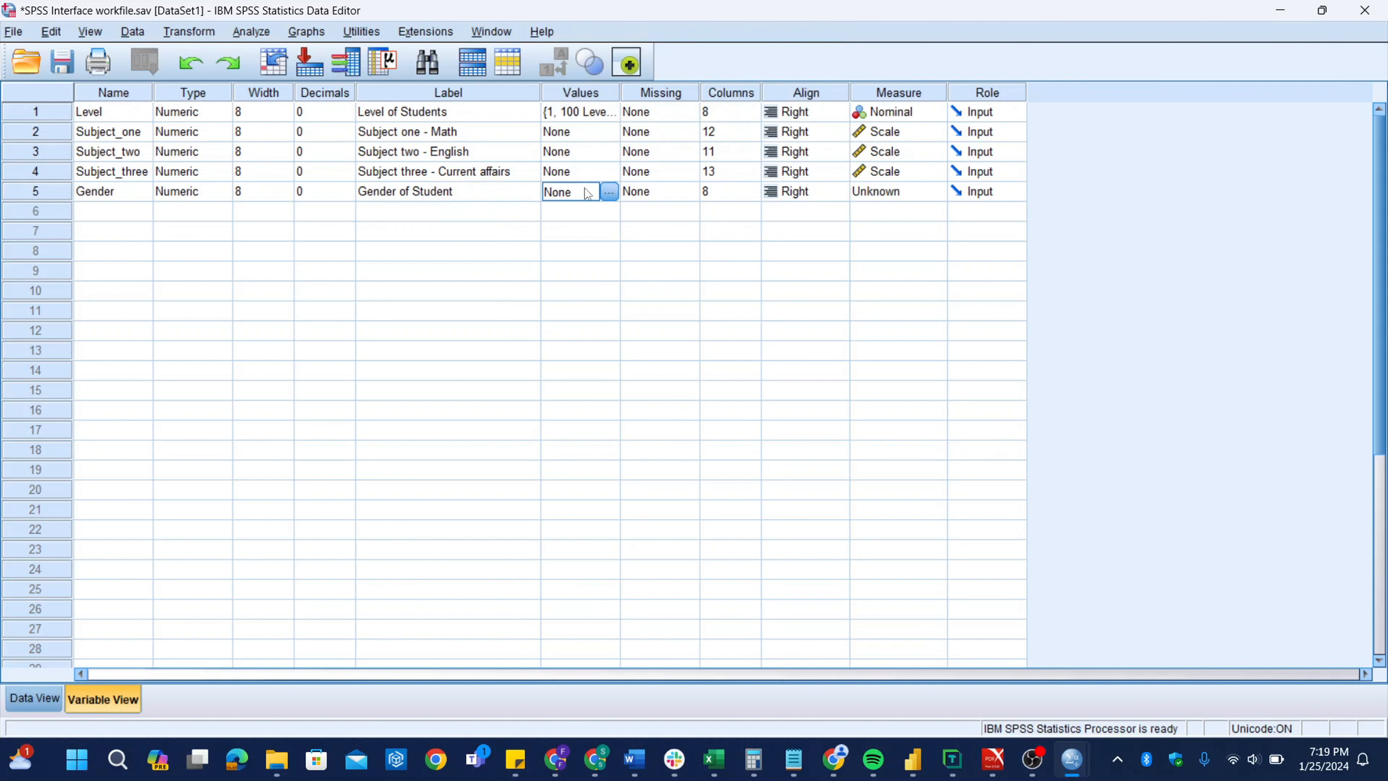
pyautogui.click(605, 191)
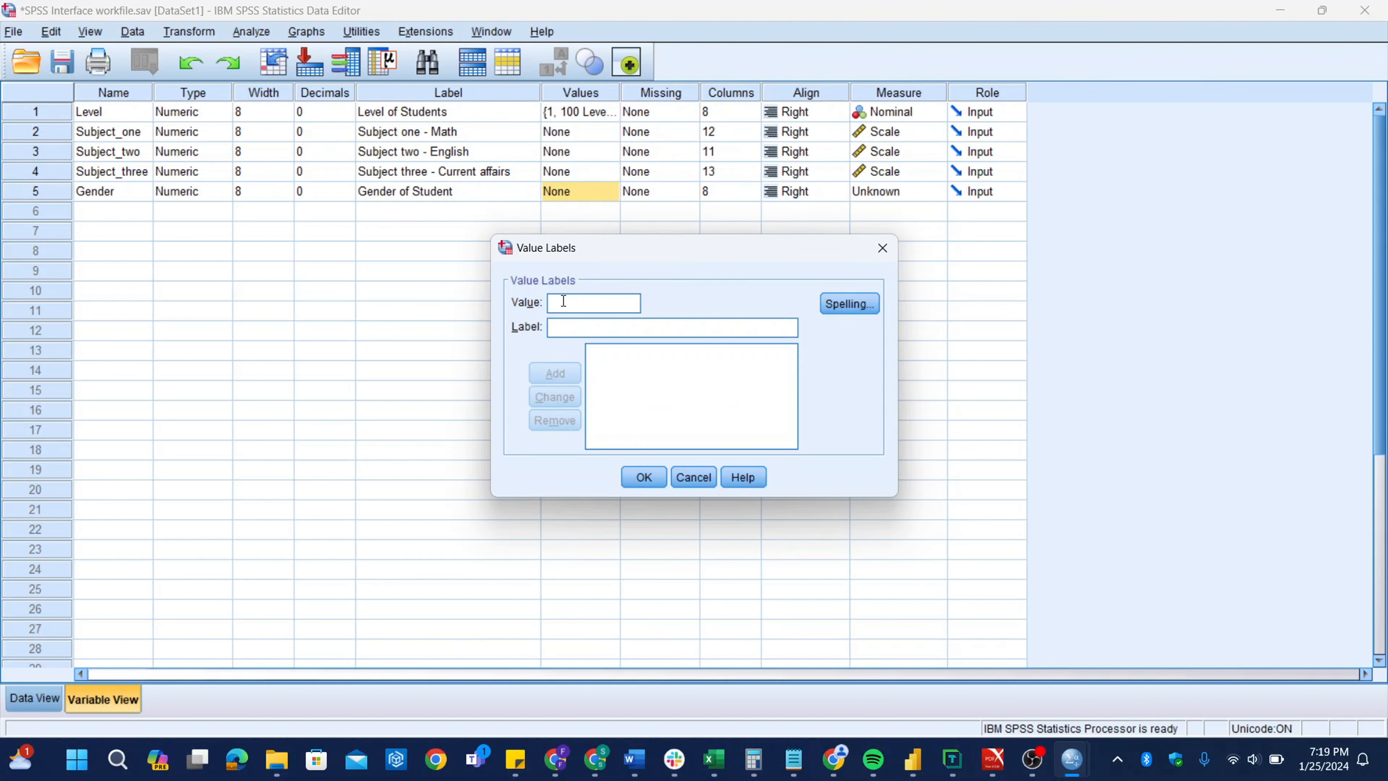
pyautogui.write('1')
pyautogui.click(577, 328)
pyautogui.press('capslock')
pyautogui.write('M')
pyautogui.press('capslock')
pyautogui.write('ale')
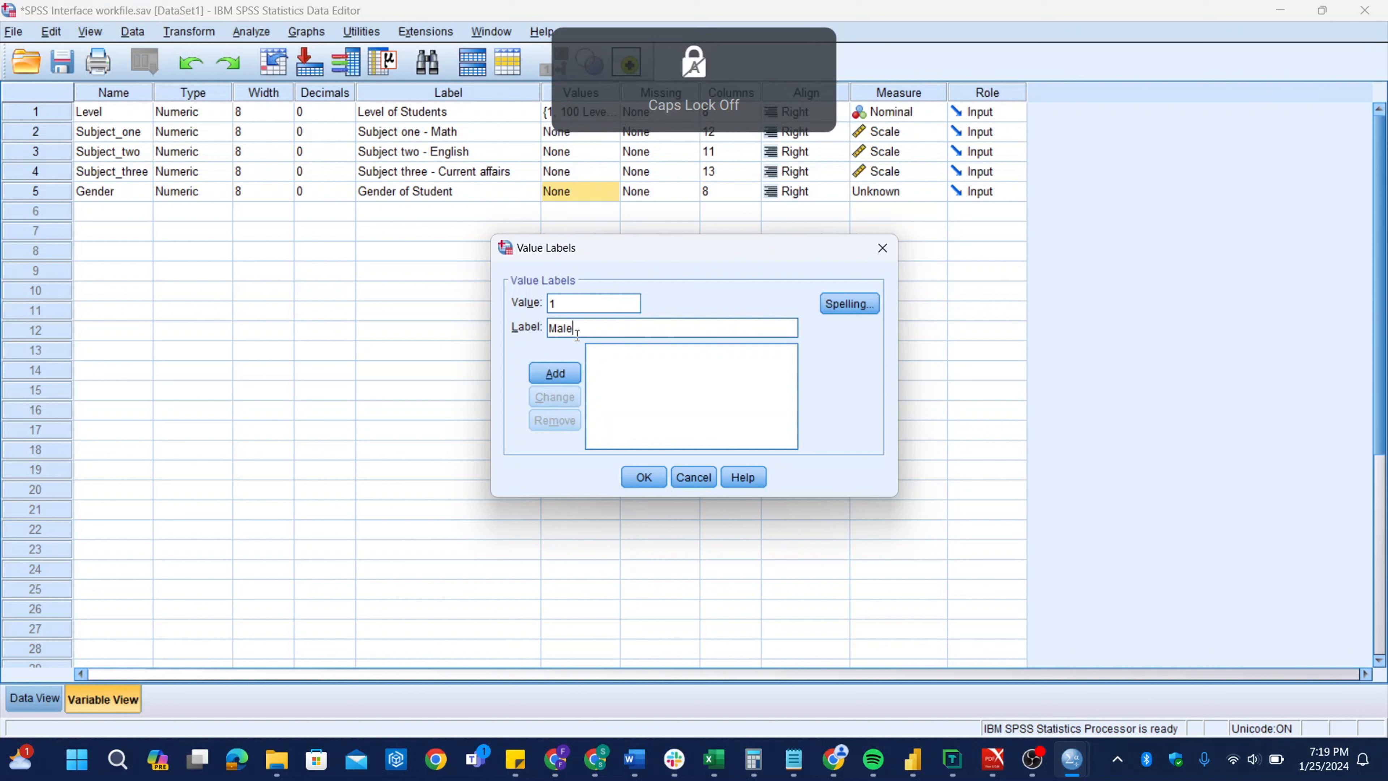
pyautogui.click(557, 365)
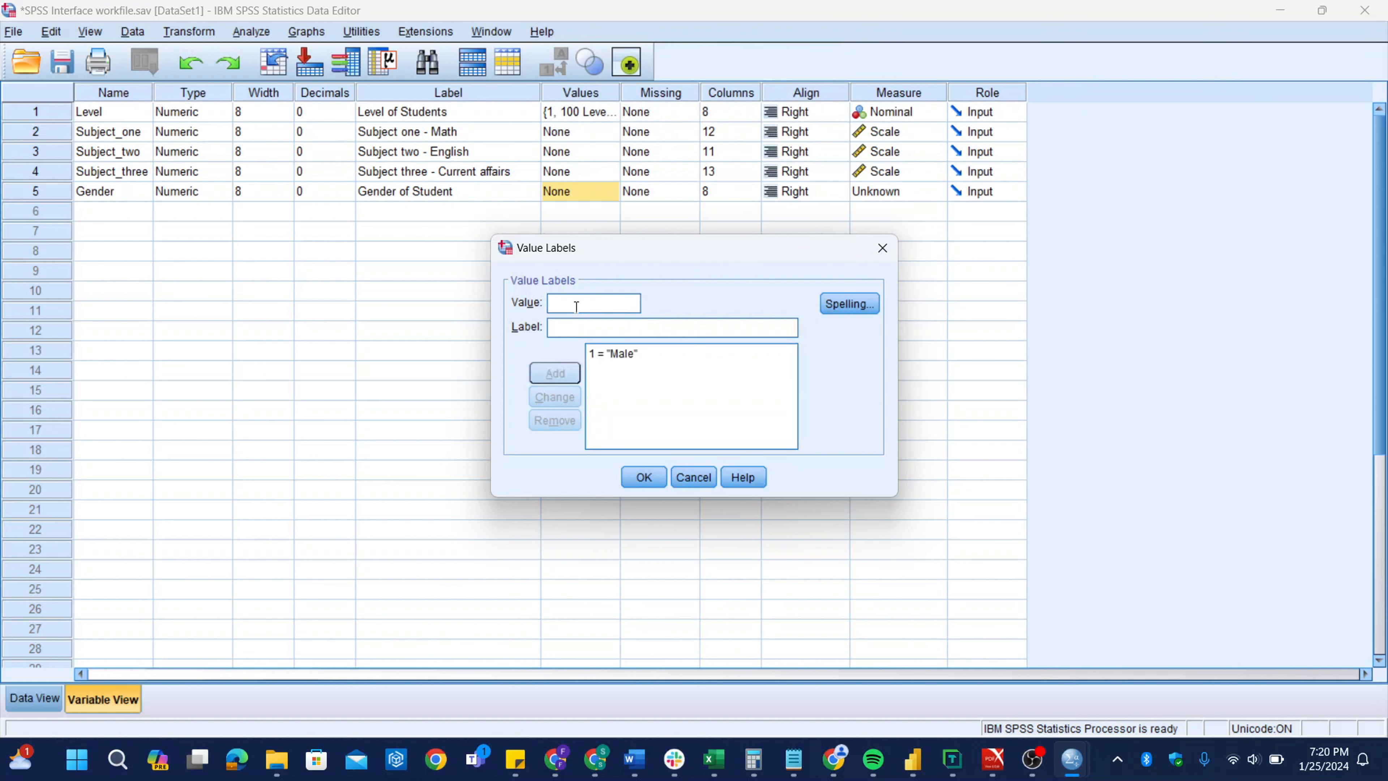
# Step: Add value 2 with the label "Female" to the Gender variable's value labels
pyautogui.write('2')
pyautogui.press('capslock')
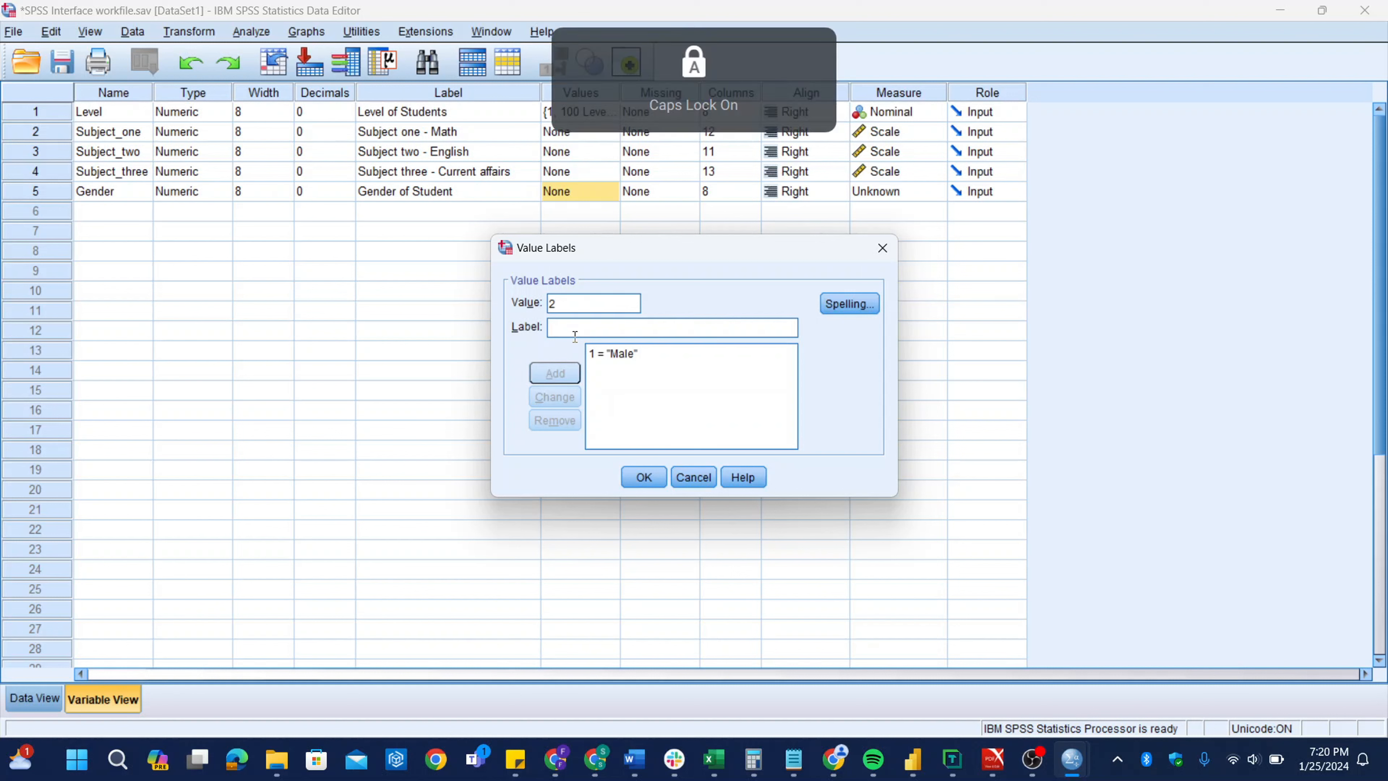
pyautogui.write('F')
pyautogui.press('capslock')
pyautogui.write('email')
pyautogui.press('BackSpace')
pyautogui.press('BackSpace')
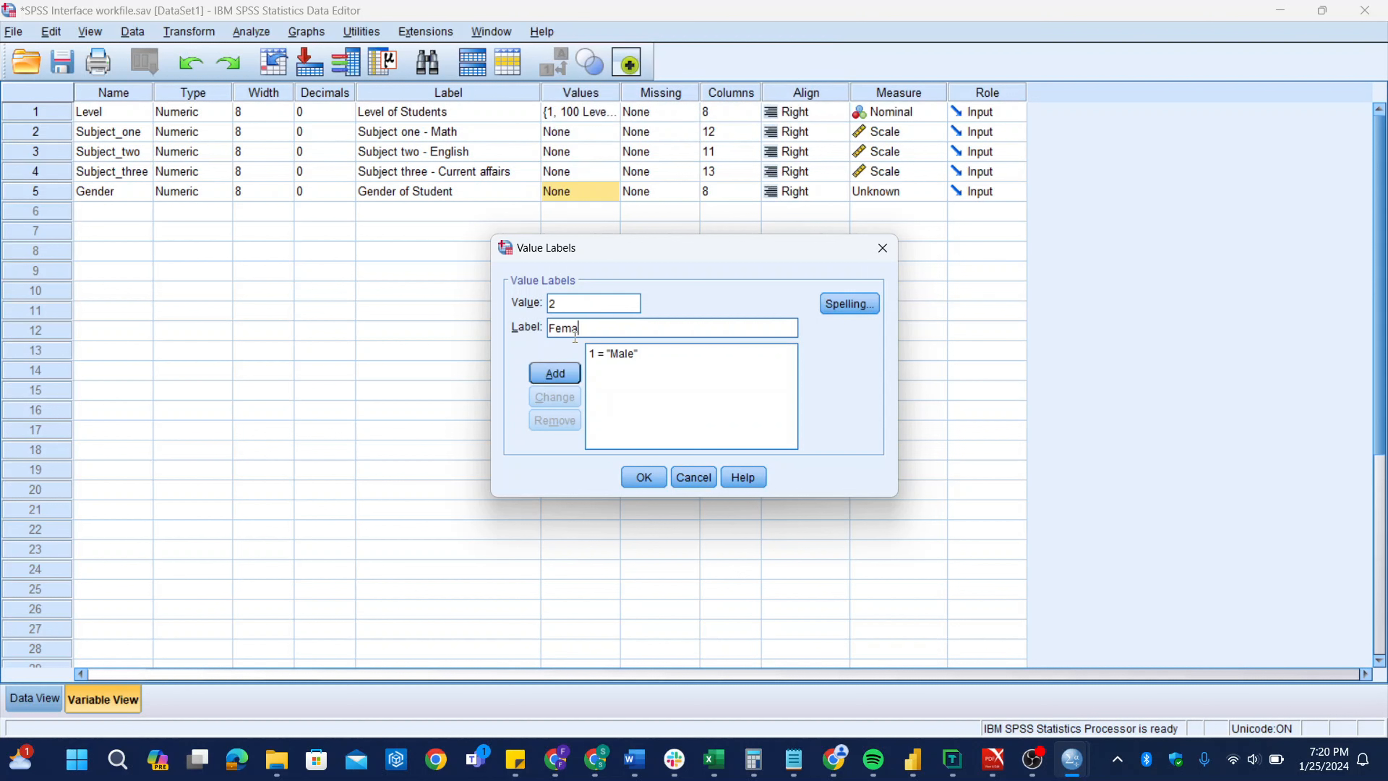
pyautogui.write('le')
pyautogui.click(548, 377)
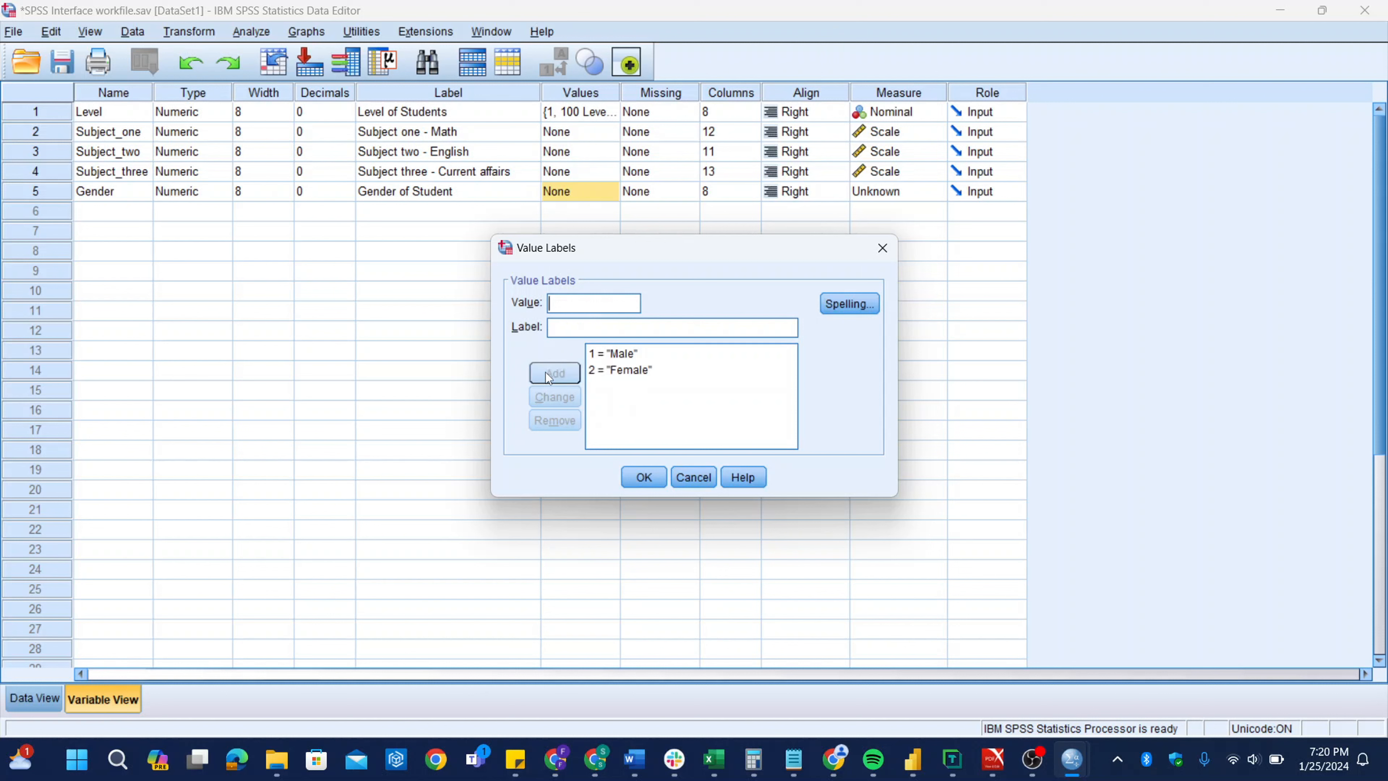
# Step: Add value 3 with the label "Prefer not to say" to Gender's value labels and apply the set
pyautogui.click(567, 302)
pyautogui.write('3')
pyautogui.click(566, 335)
pyautogui.press('capslock')
pyautogui.write('P')
pyautogui.press('capslock')
pyautogui.write('re')
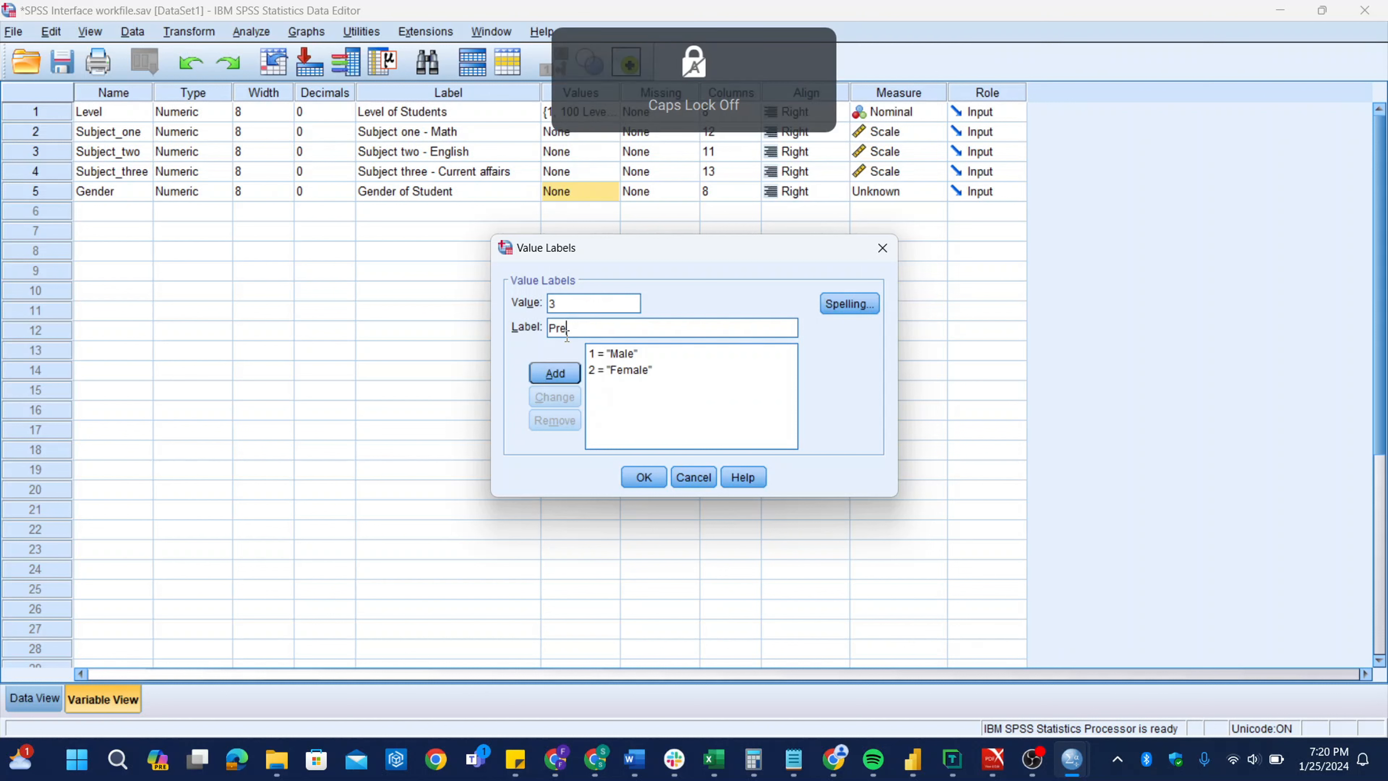
pyautogui.write('fer not to say')
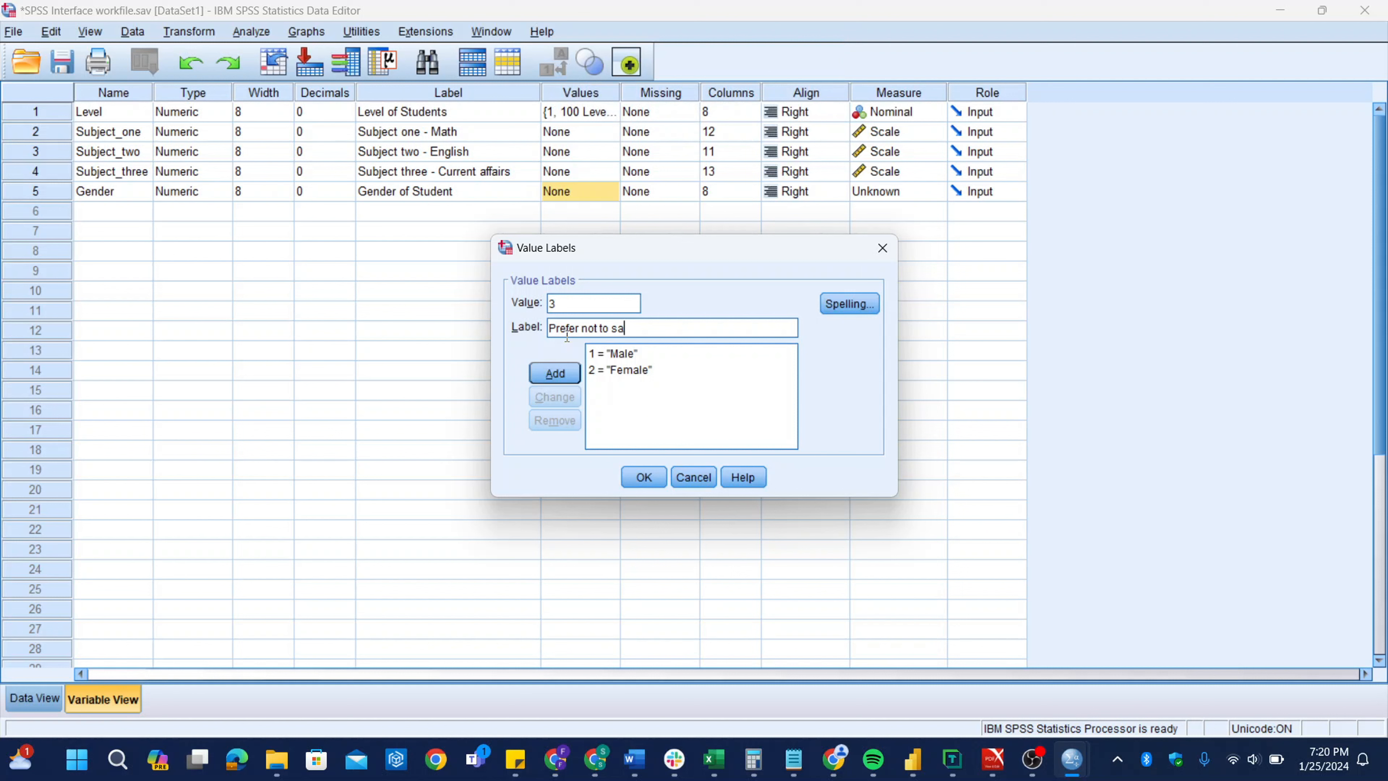
pyautogui.click(548, 378)
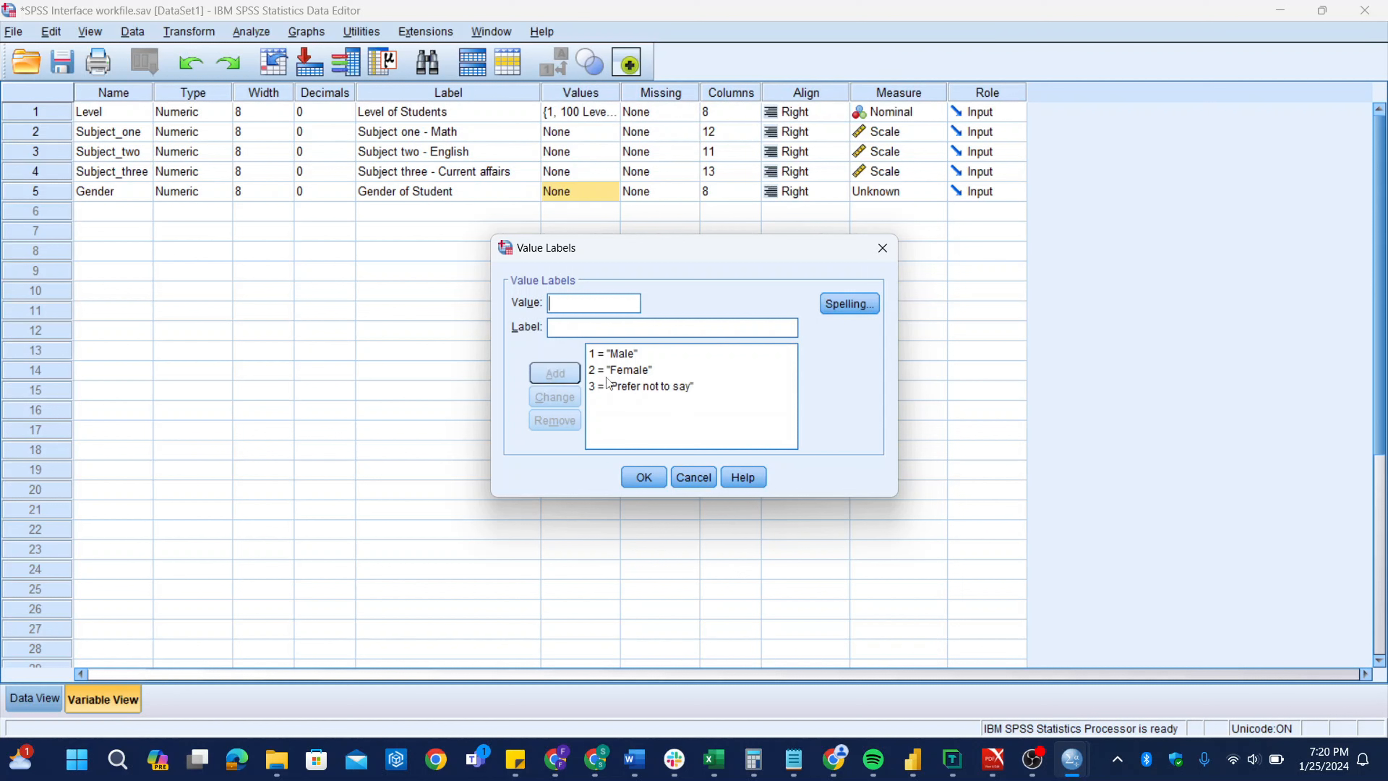
pyautogui.click(649, 472)
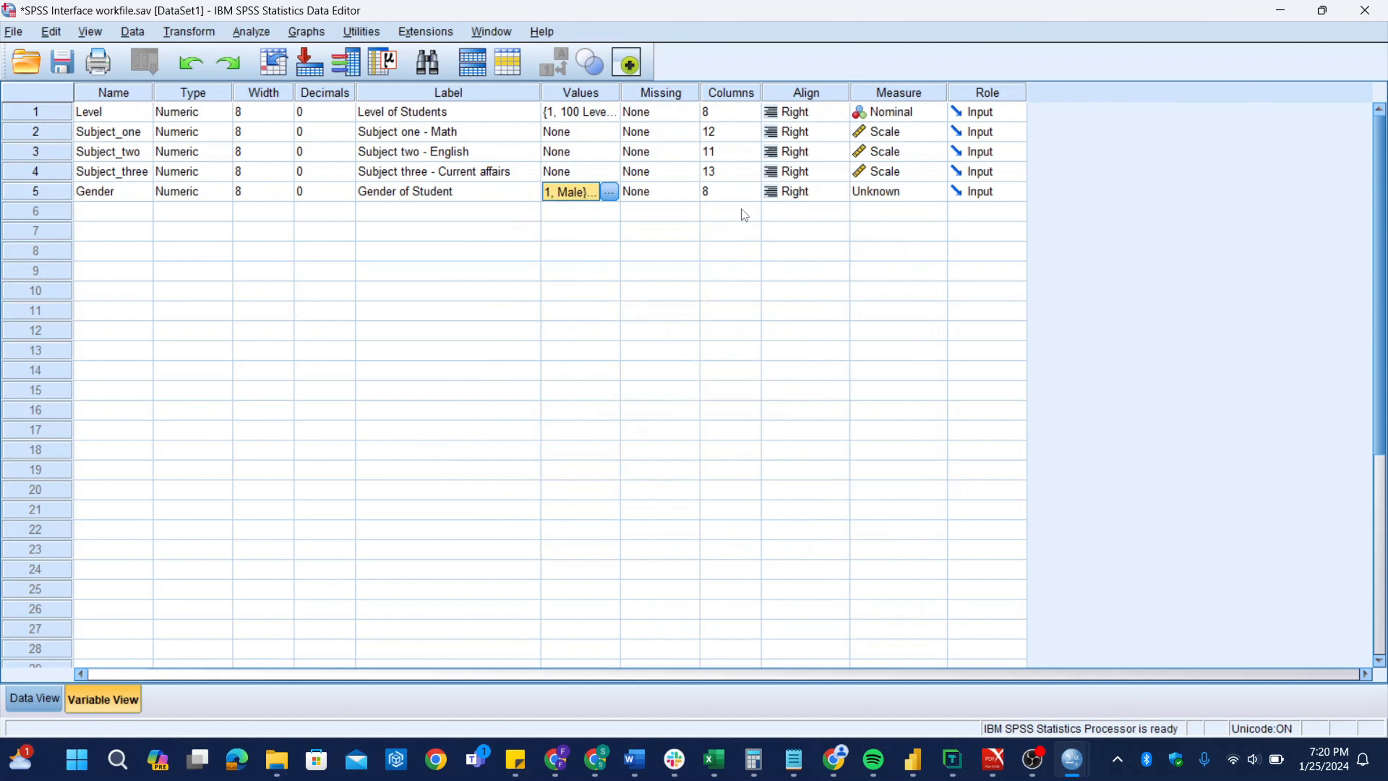
# Step: Set the Gender variable's measure to Nominal and move its data column between Level and Subject_one
pyautogui.click(891, 191)
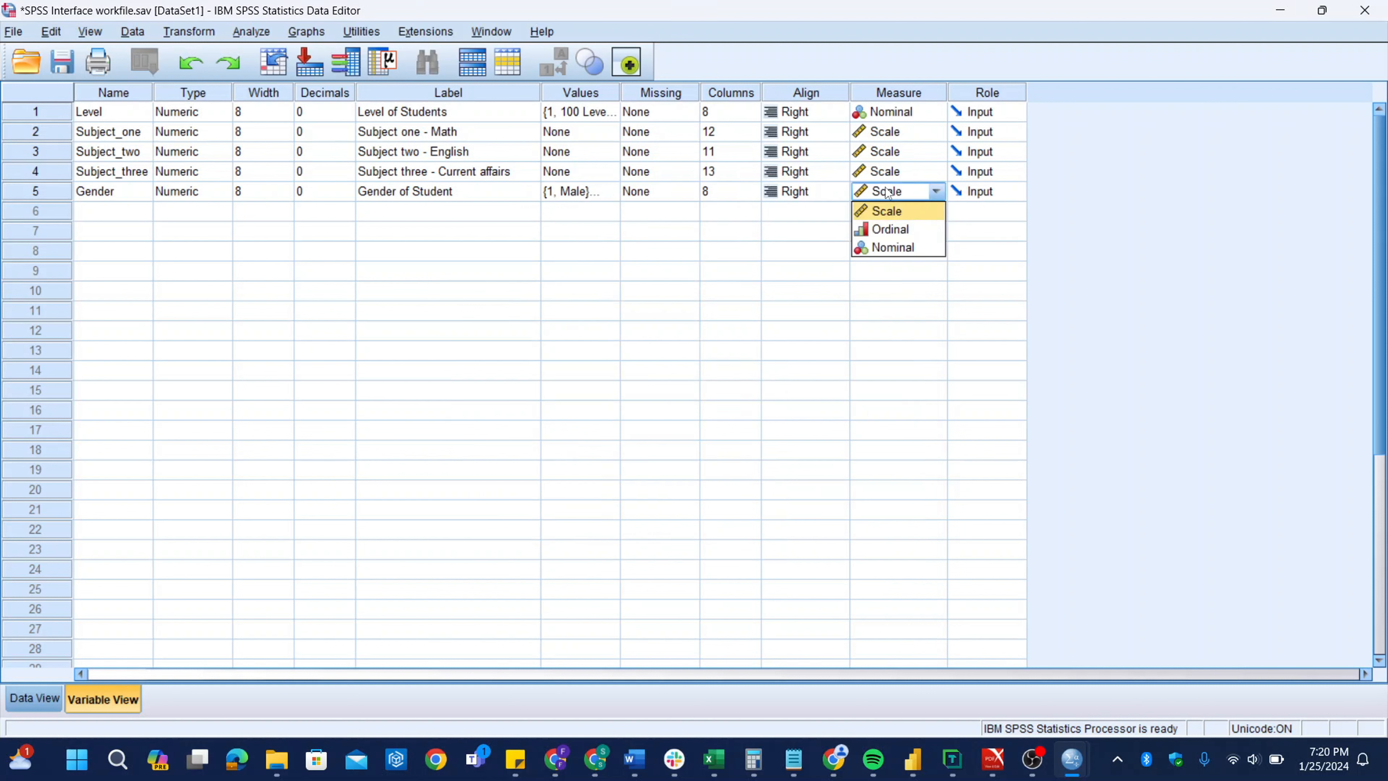
pyautogui.click(895, 248)
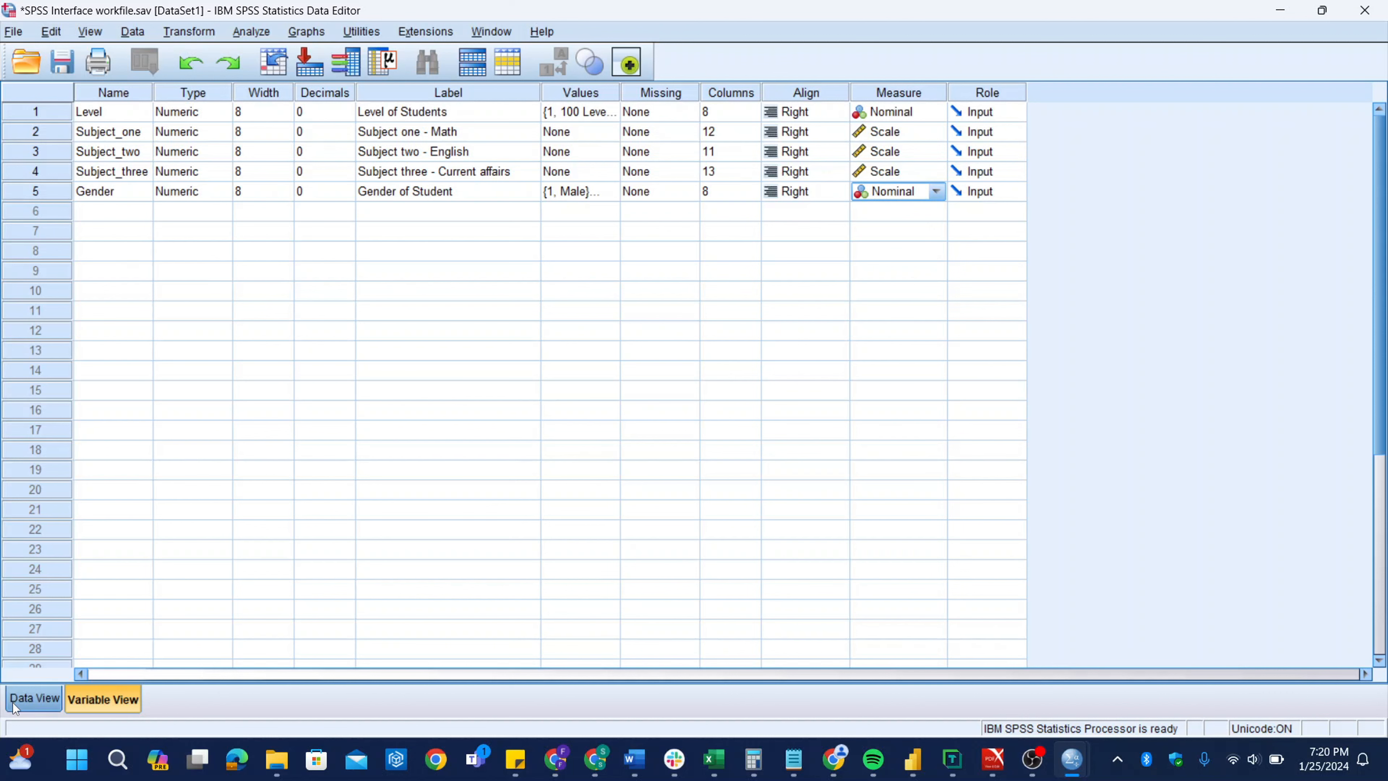
pyautogui.click(33, 699)
pyautogui.click(500, 121)
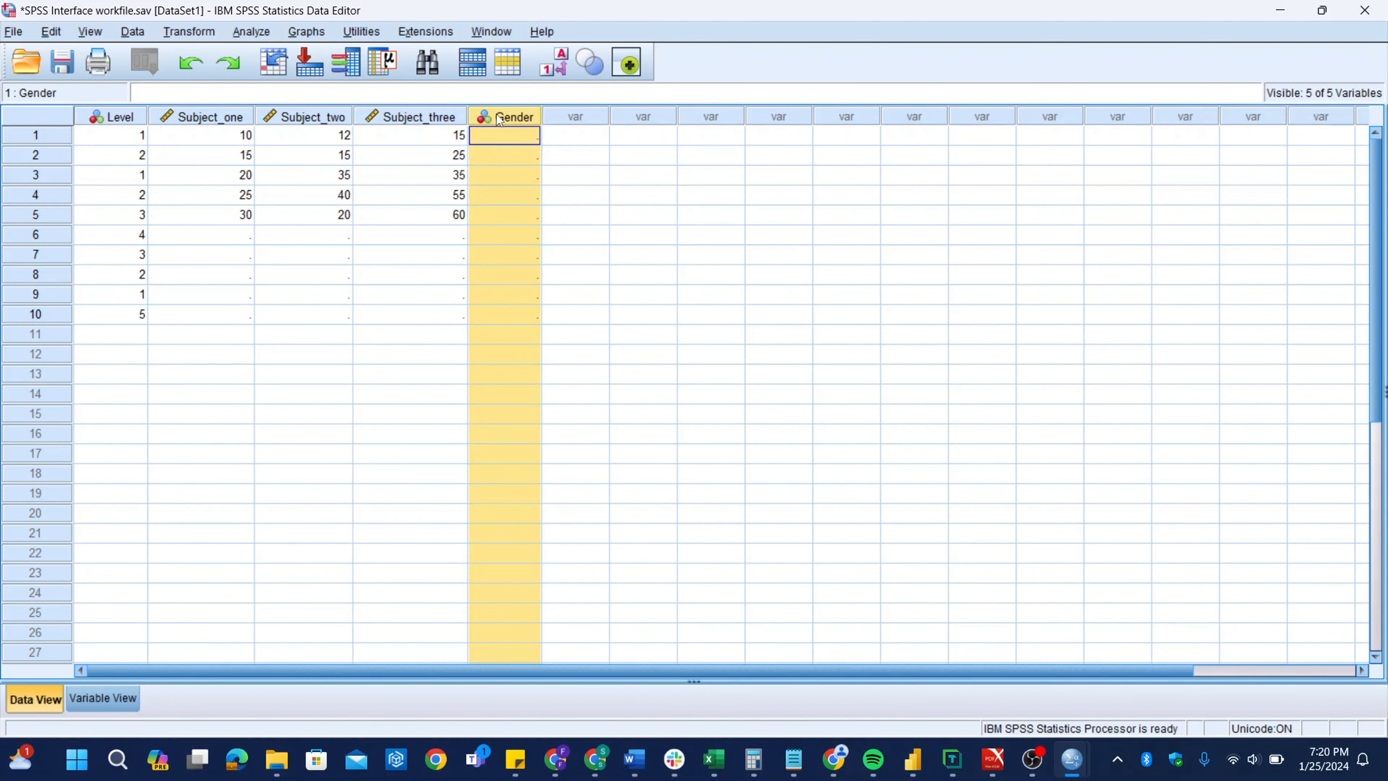
pyautogui.moveTo(497, 116); pyautogui.dragTo(234, 127)
pyautogui.moveTo(490, 114); pyautogui.dragTo(158, 125)
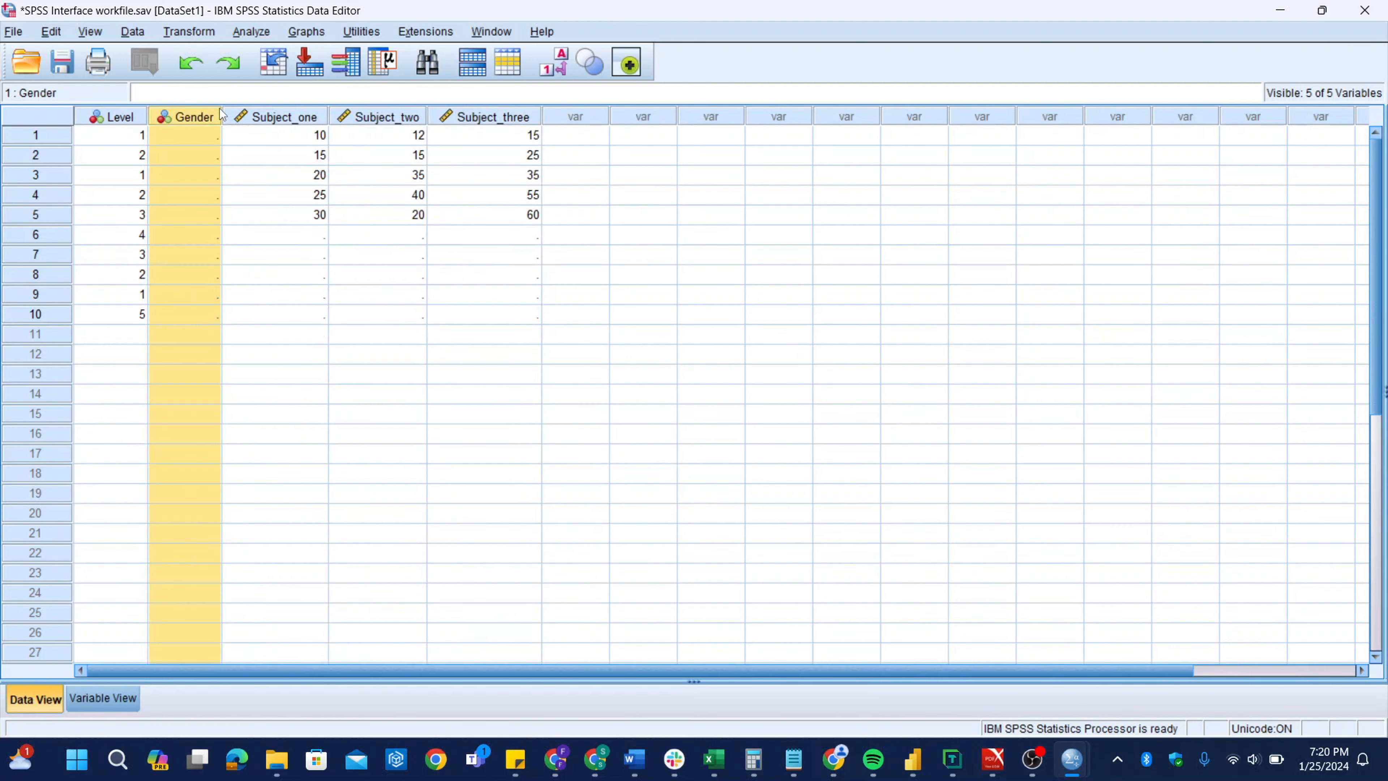
# Step: Copy the three subject scores of cases 1 to 5 into cases 6 to 10
pyautogui.click(199, 137)
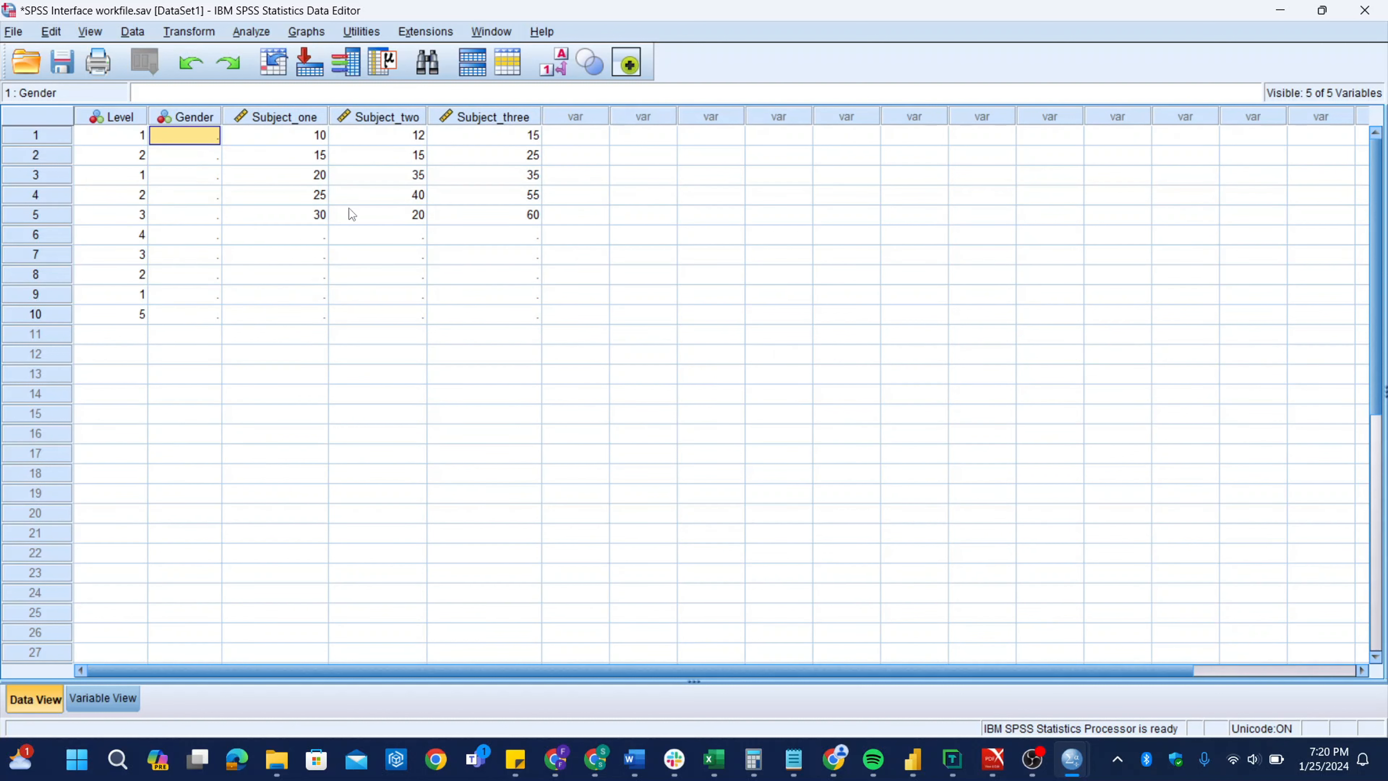
pyautogui.moveTo(322, 218); pyautogui.dragTo(316, 136)
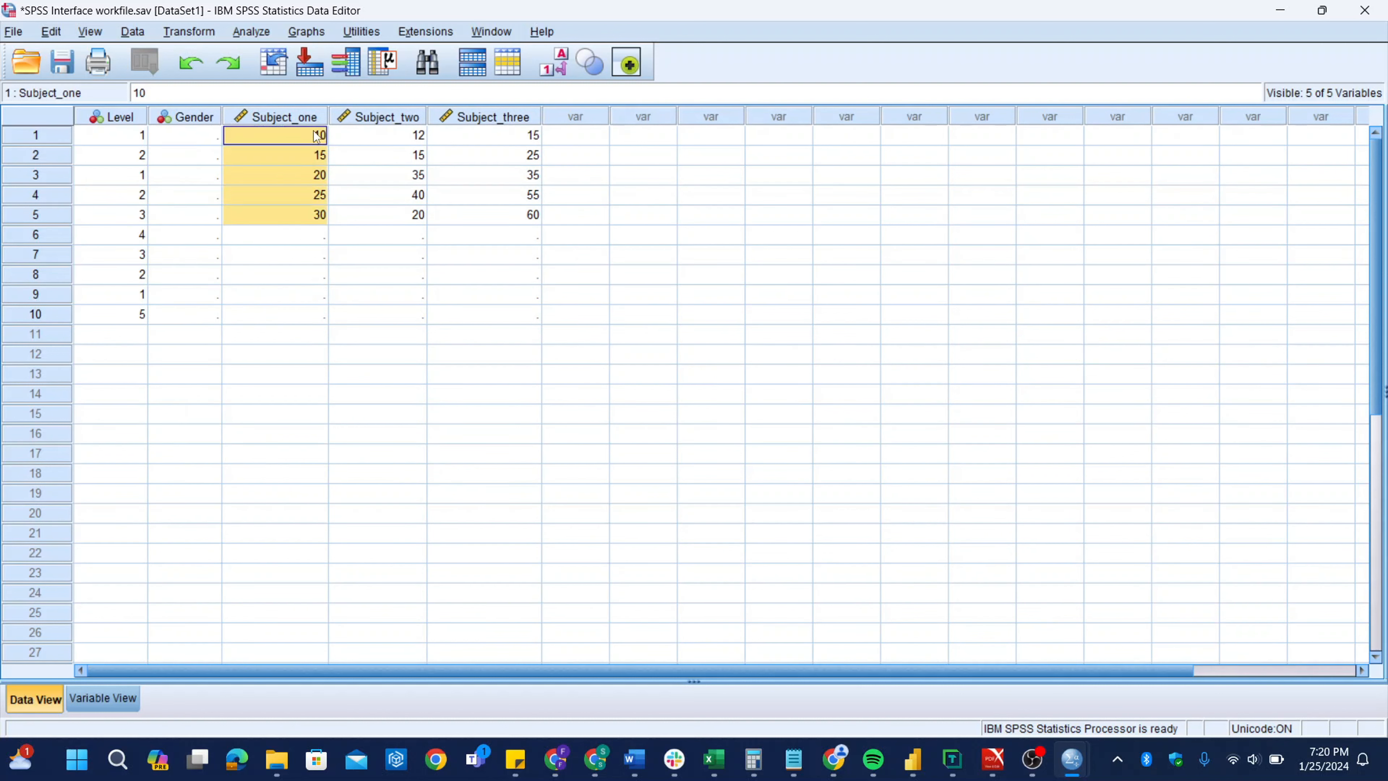
pyautogui.click(310, 232)
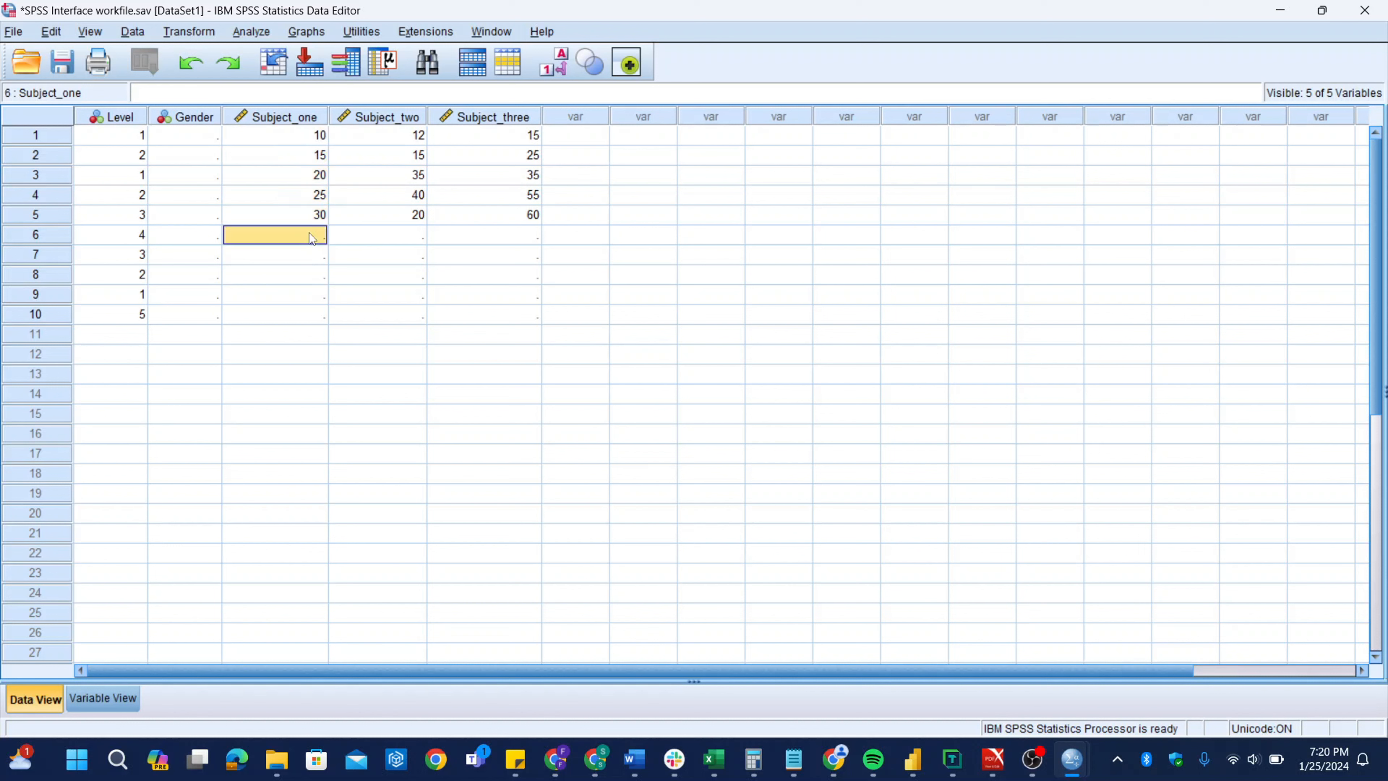
pyautogui.hotkey('ctrl', 'v')
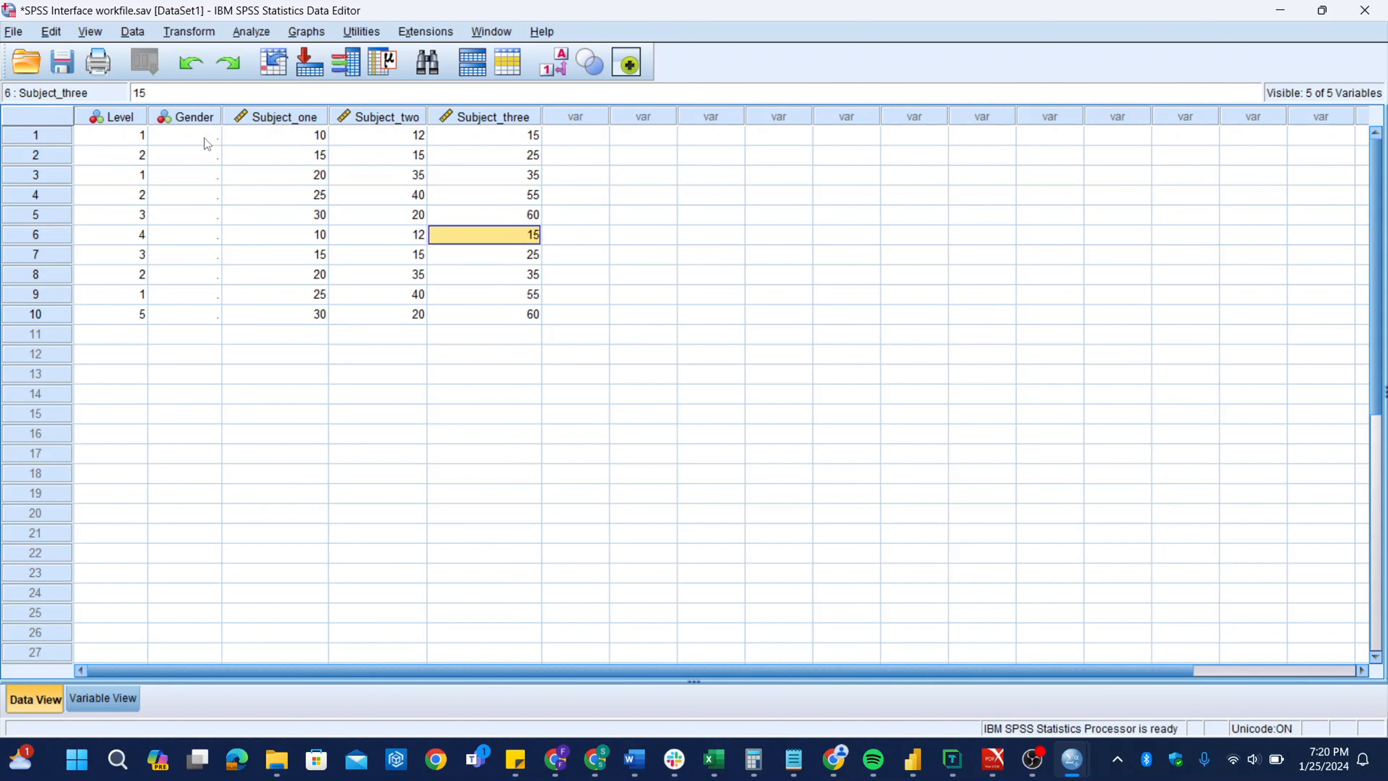
# Step: Enter the Gender codes 1, 2, 1, 1, 1, 1, 2, 2, 3, 1 for cases 1 to 10
pyautogui.click(204, 138)
pyautogui.write('1')
pyautogui.press('Return')
pyautogui.write('2')
pyautogui.press('Return')
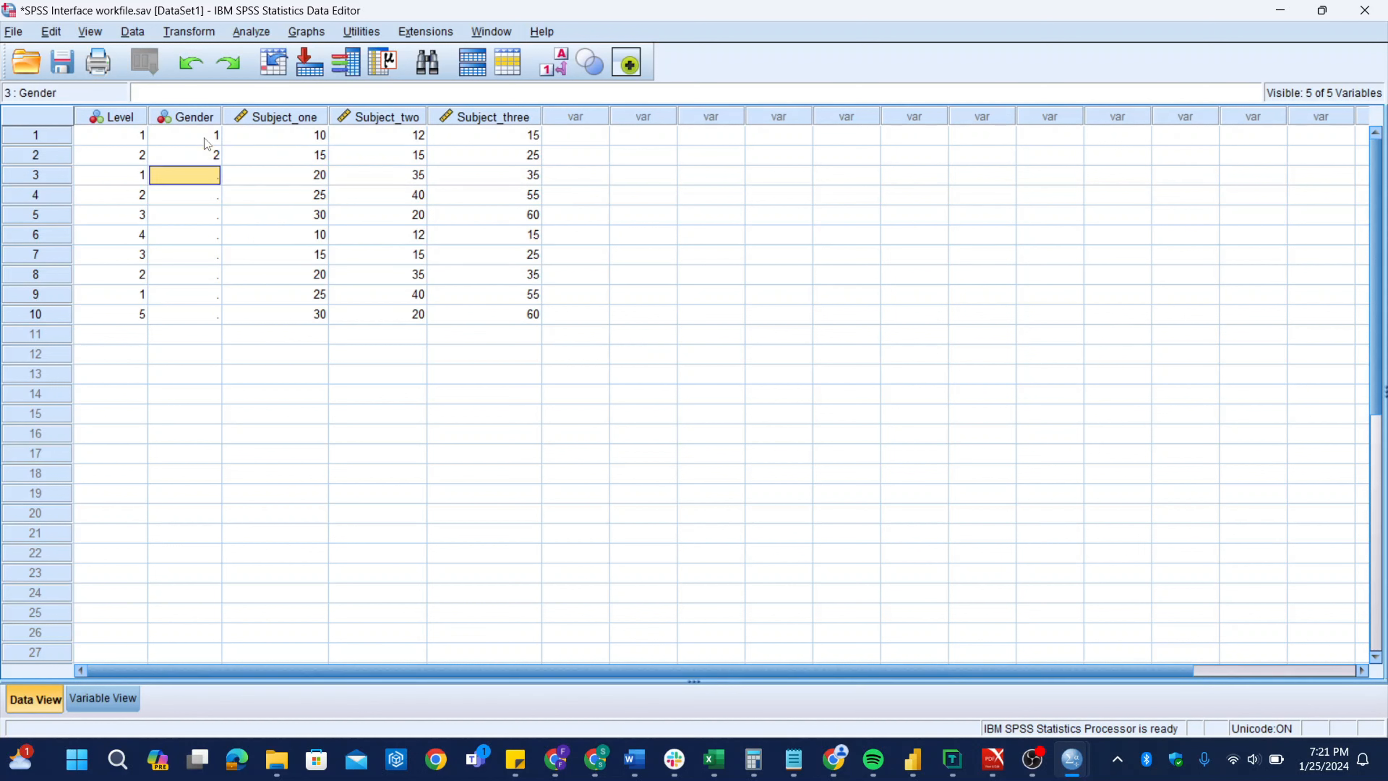
pyautogui.write('1')
pyautogui.press('Return')
pyautogui.write('1')
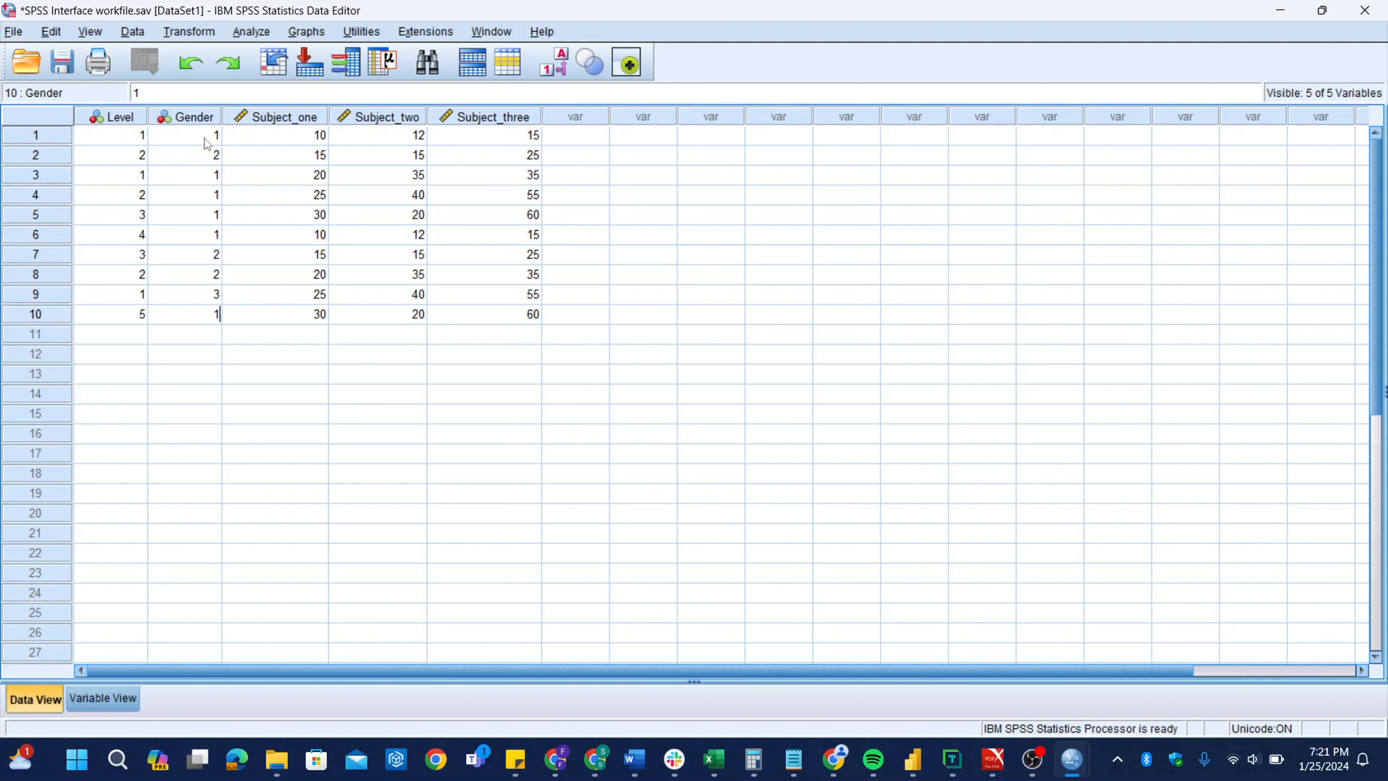
pyautogui.press('Return')
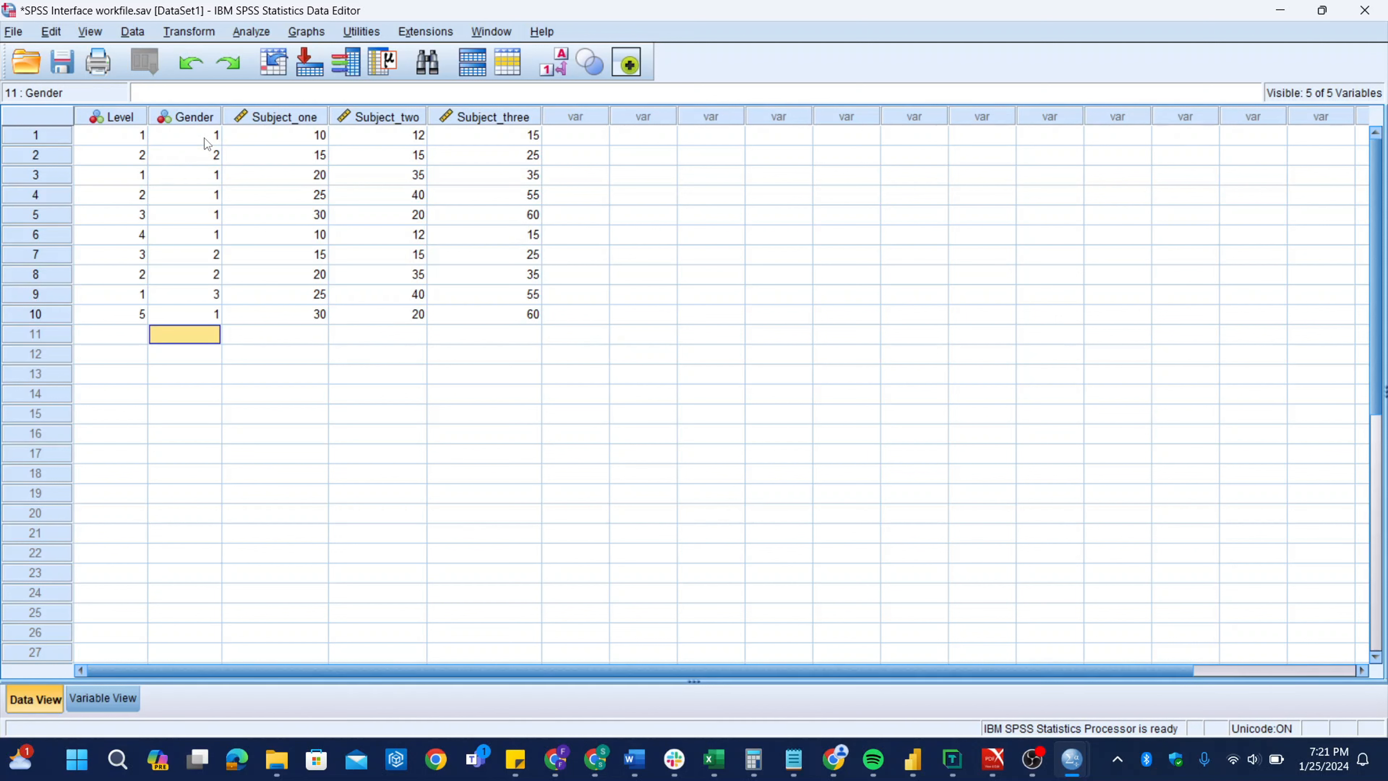
pyautogui.press('Up')
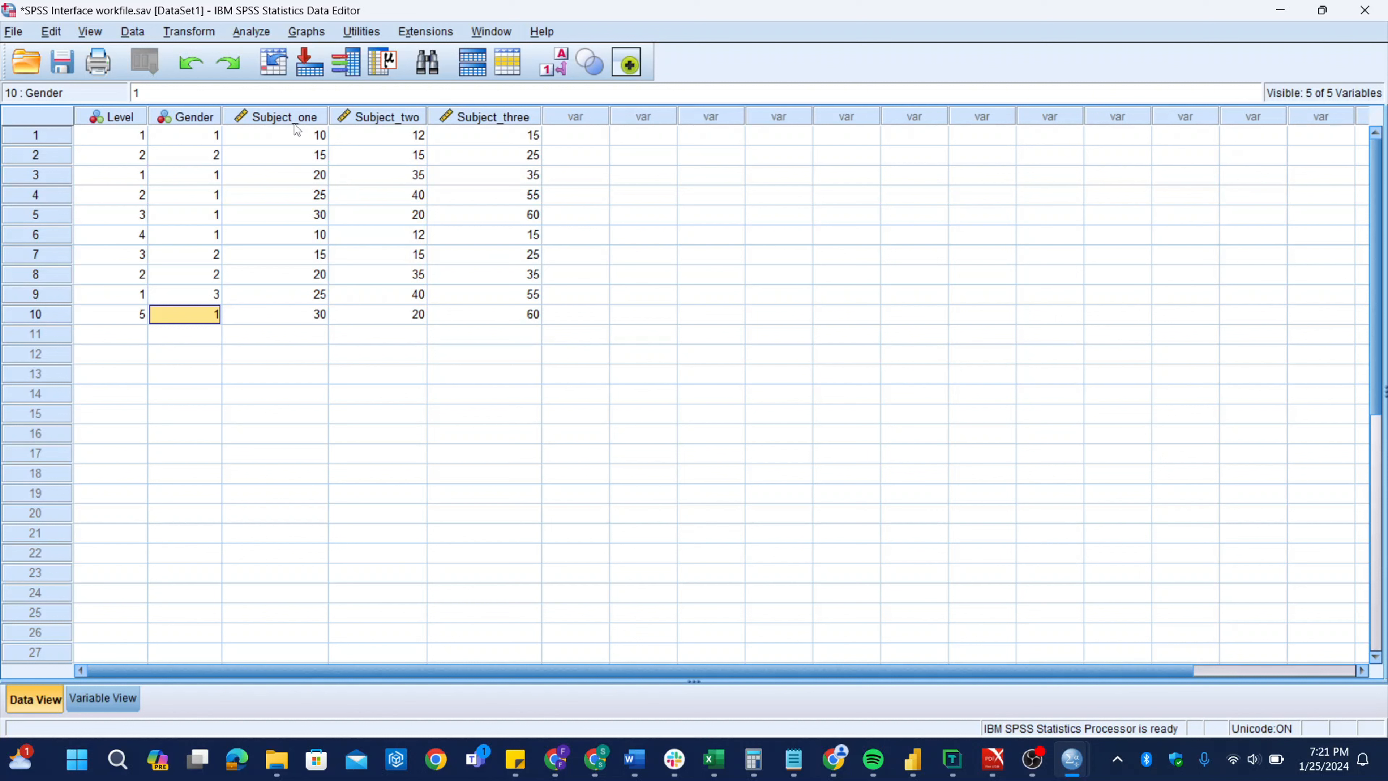
# Step: Toggle the value labels on and off for the Level and Gender data and return to the variable definitions
pyautogui.moveTo(142, 143); pyautogui.dragTo(208, 314)
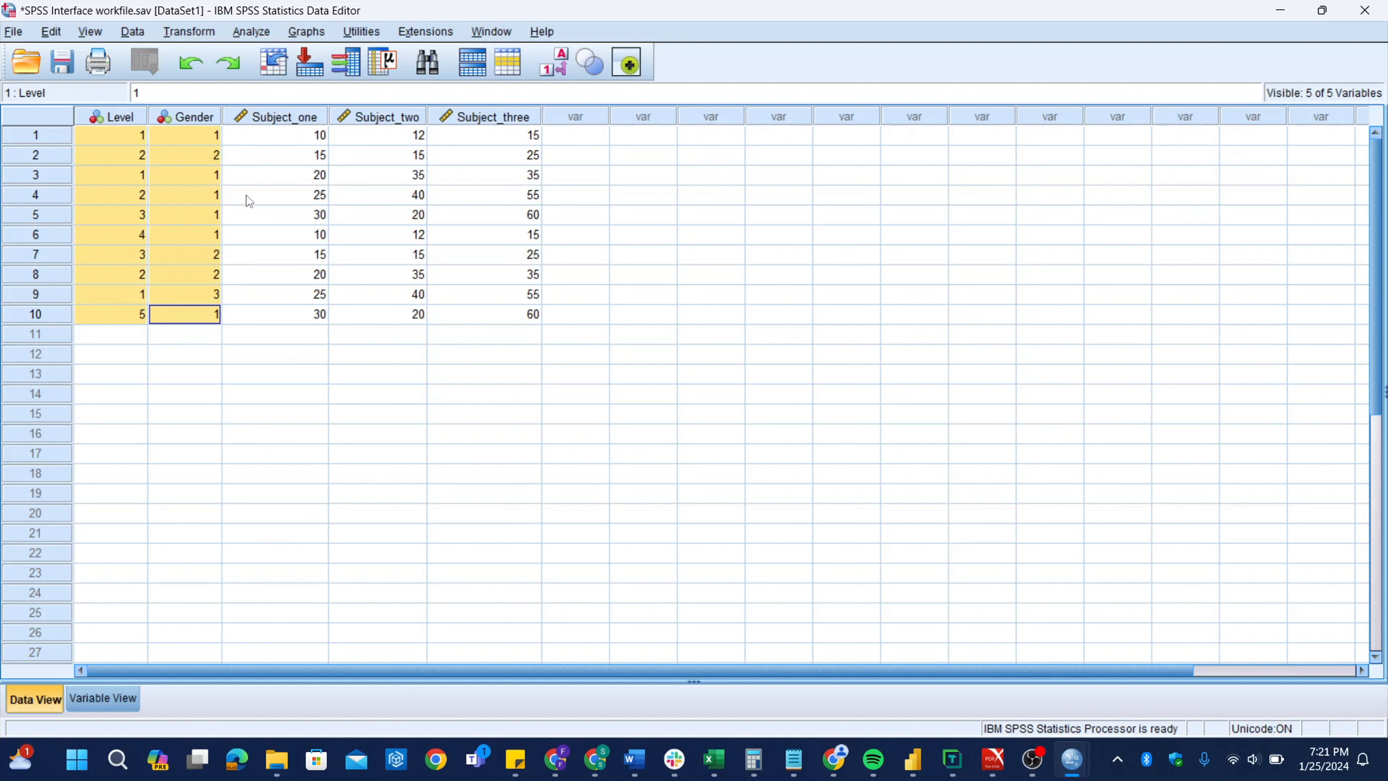
pyautogui.click(242, 143)
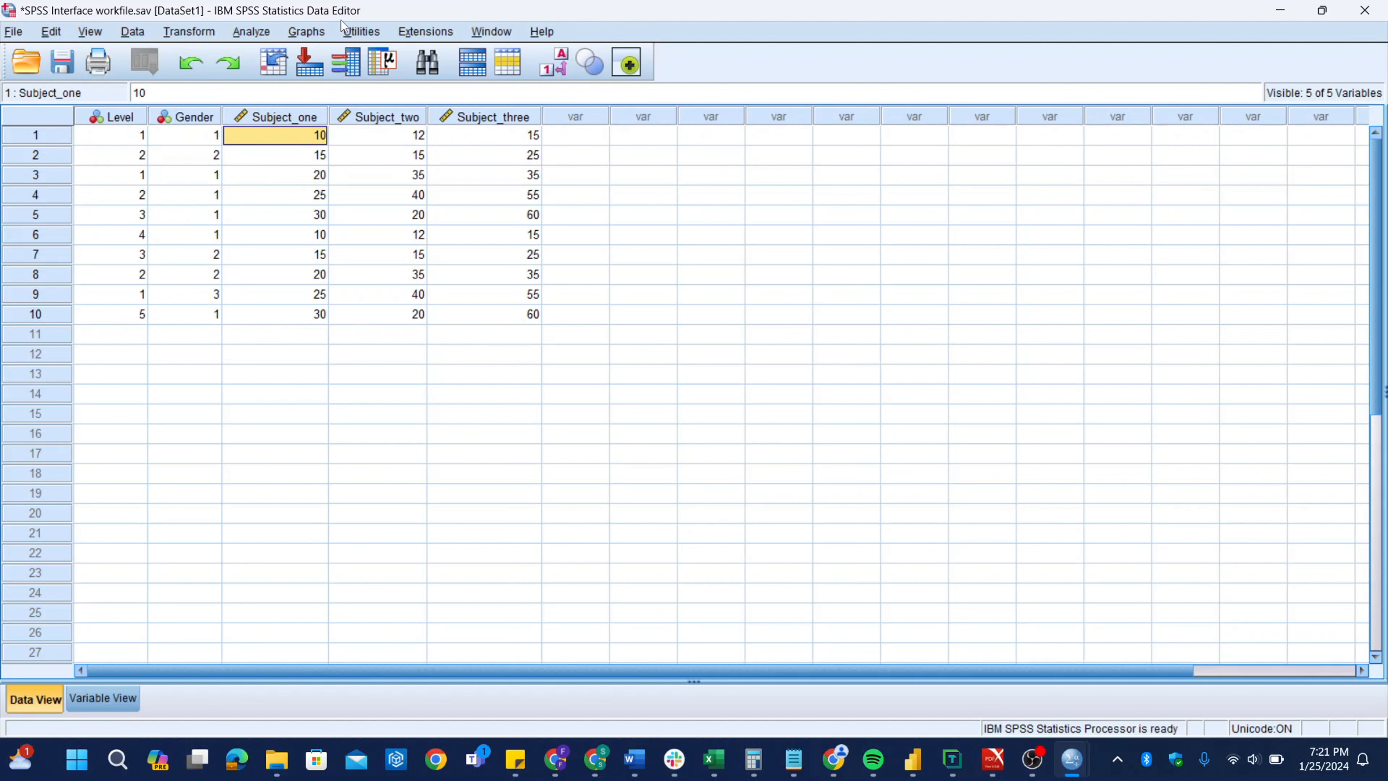
pyautogui.click(553, 64)
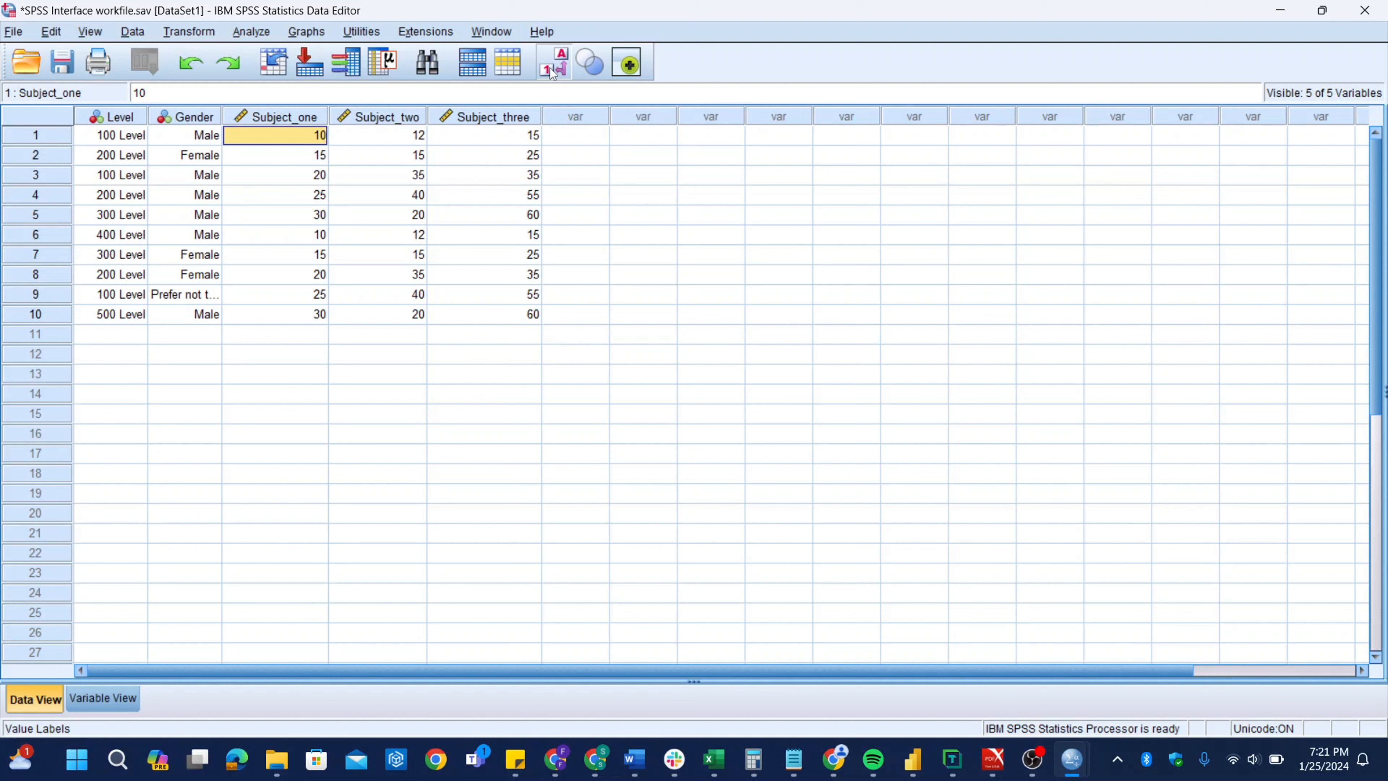
pyautogui.click(553, 64)
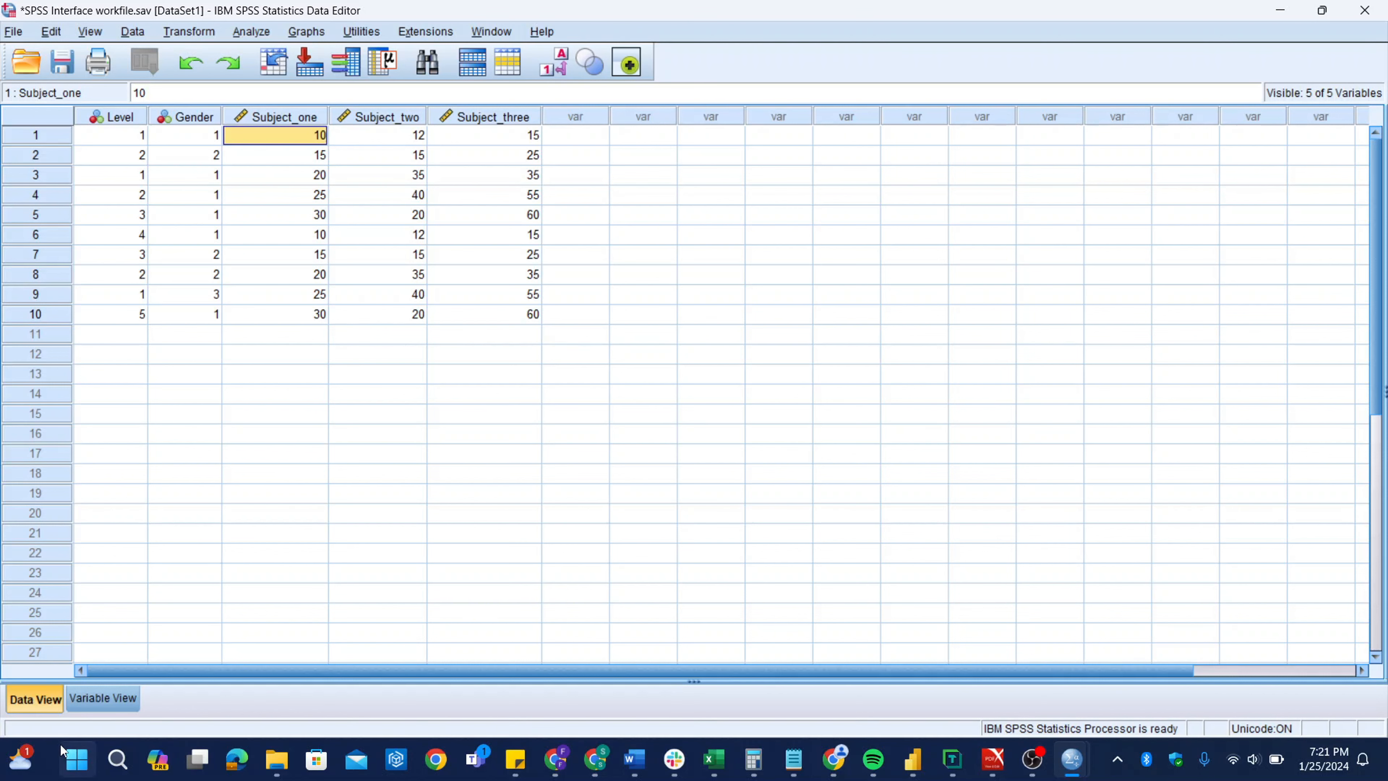
pyautogui.click(113, 697)
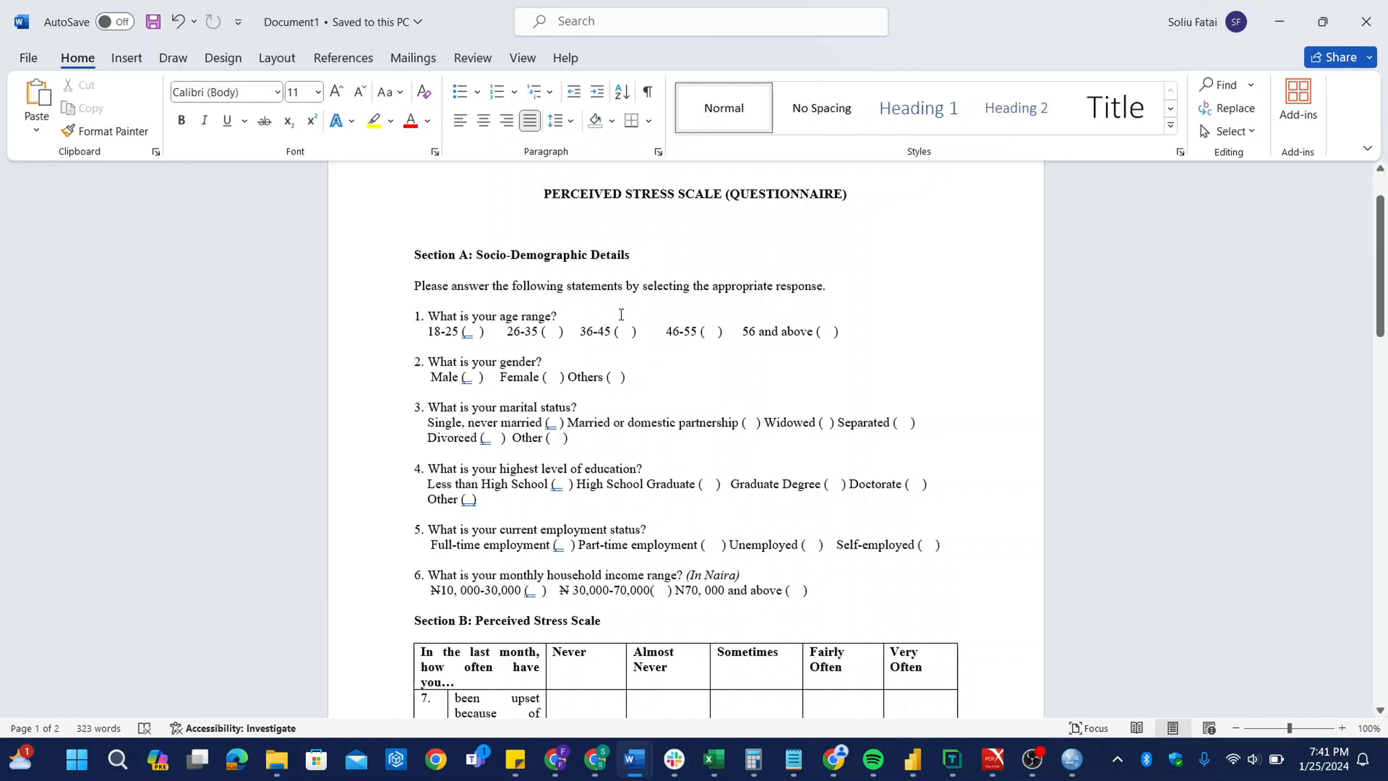
# Step: Examine the Perceived Stress Scale questionnaire in Word, from the socio-demographic questions through the last stress item
pyautogui.click(649, 286)
pyautogui.press('Down')
pyautogui.press('Down')
pyautogui.press('Down')
pyautogui.press('Down')
pyautogui.press('Down')
pyautogui.press('Down')
pyautogui.press('Down')
pyautogui.press('Down')
pyautogui.press('Down')
pyautogui.press('Down')
pyautogui.press('Down')
pyautogui.press('Down')
pyautogui.press('Down')
pyautogui.press('Down')
pyautogui.press('Down')
pyautogui.press('Down')
pyautogui.press('Down')
pyautogui.press('Down')
pyautogui.press('Down')
pyautogui.press('Down')
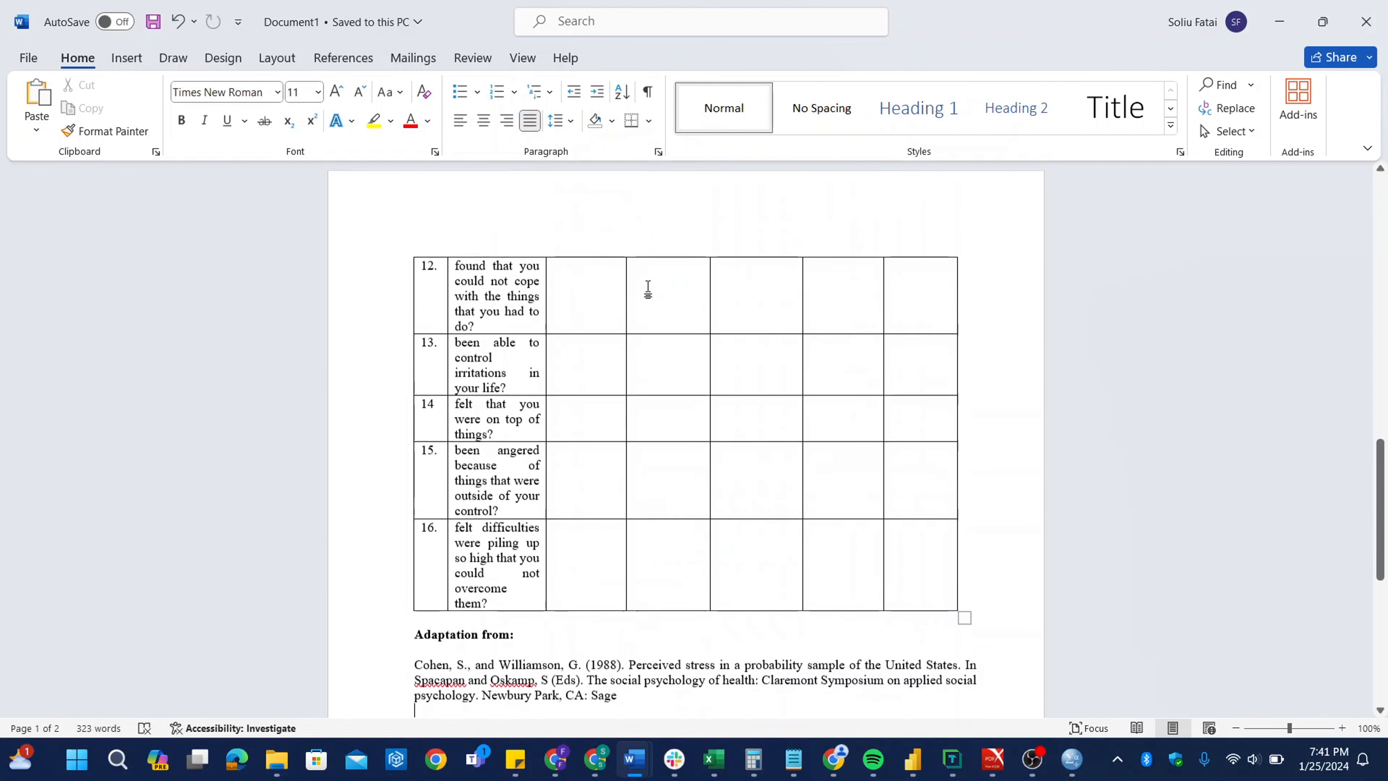
pyautogui.press('Up')
pyautogui.press('Up')
pyautogui.press('Up')
pyautogui.press('Up')
pyautogui.press('Up')
pyautogui.press('Up')
pyautogui.press('Up')
pyautogui.press('Up')
pyautogui.press('Up')
pyautogui.press('Up')
pyautogui.press('Up')
pyautogui.press('Up')
pyautogui.press('Up')
pyautogui.press('Up')
pyautogui.press('Up')
pyautogui.press('Up')
pyautogui.press('Up')
pyautogui.press('Up')
pyautogui.press('Up')
pyautogui.press('Up')
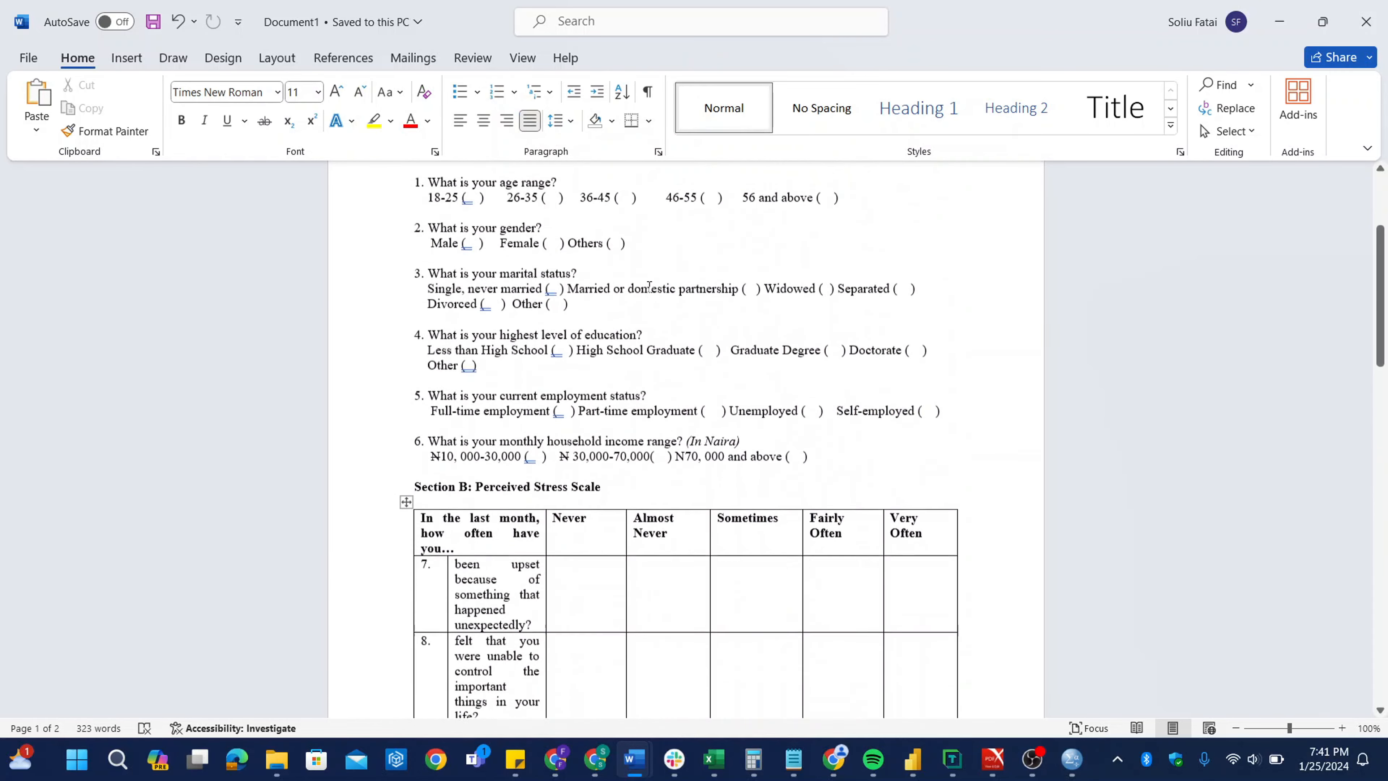
pyautogui.press('Up')
pyautogui.press('Up')
pyautogui.press('Up')
pyautogui.press('Up')
pyautogui.press('Up')
pyautogui.press('Up')
pyautogui.press('Up')
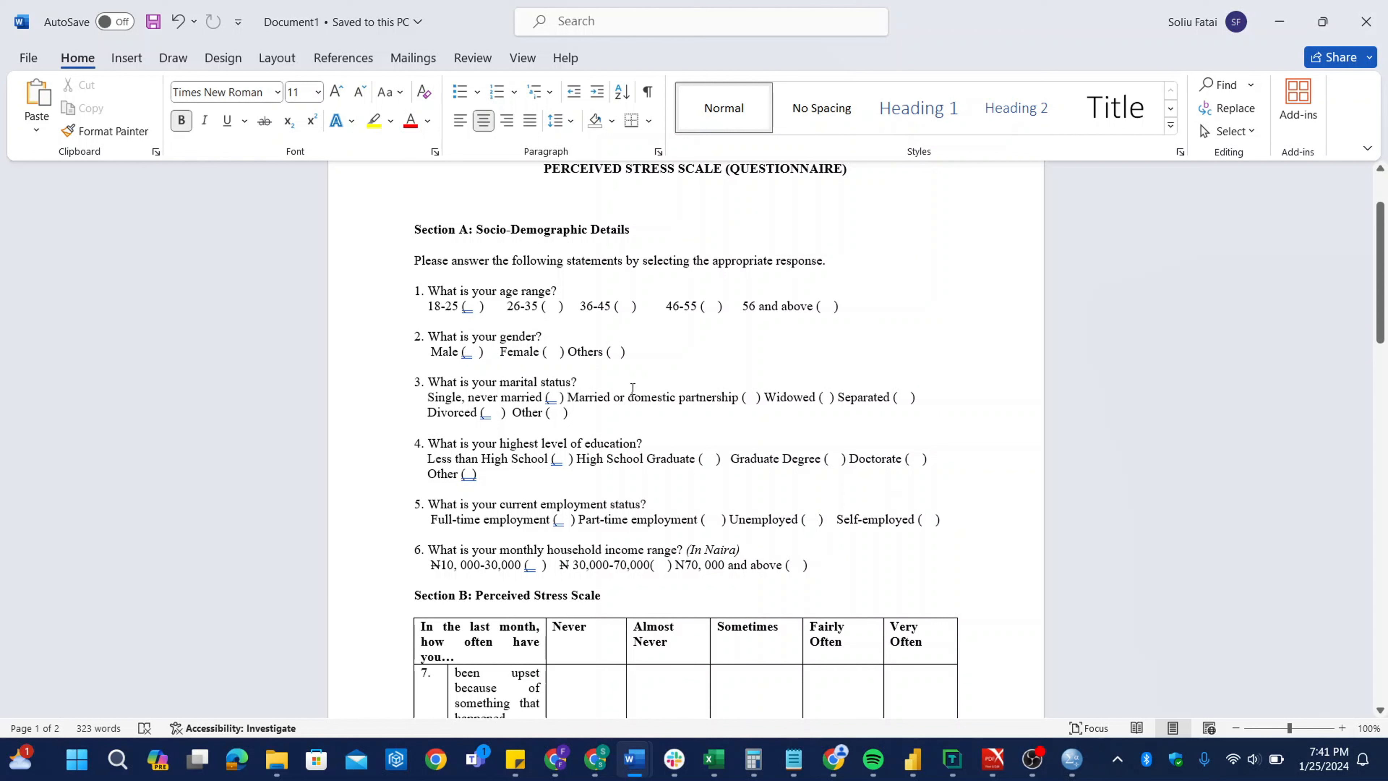
# Step: Switch back to the SPSS data file and delete all five variables, from Level to Subject_three
pyautogui.moveTo(1072, 759)
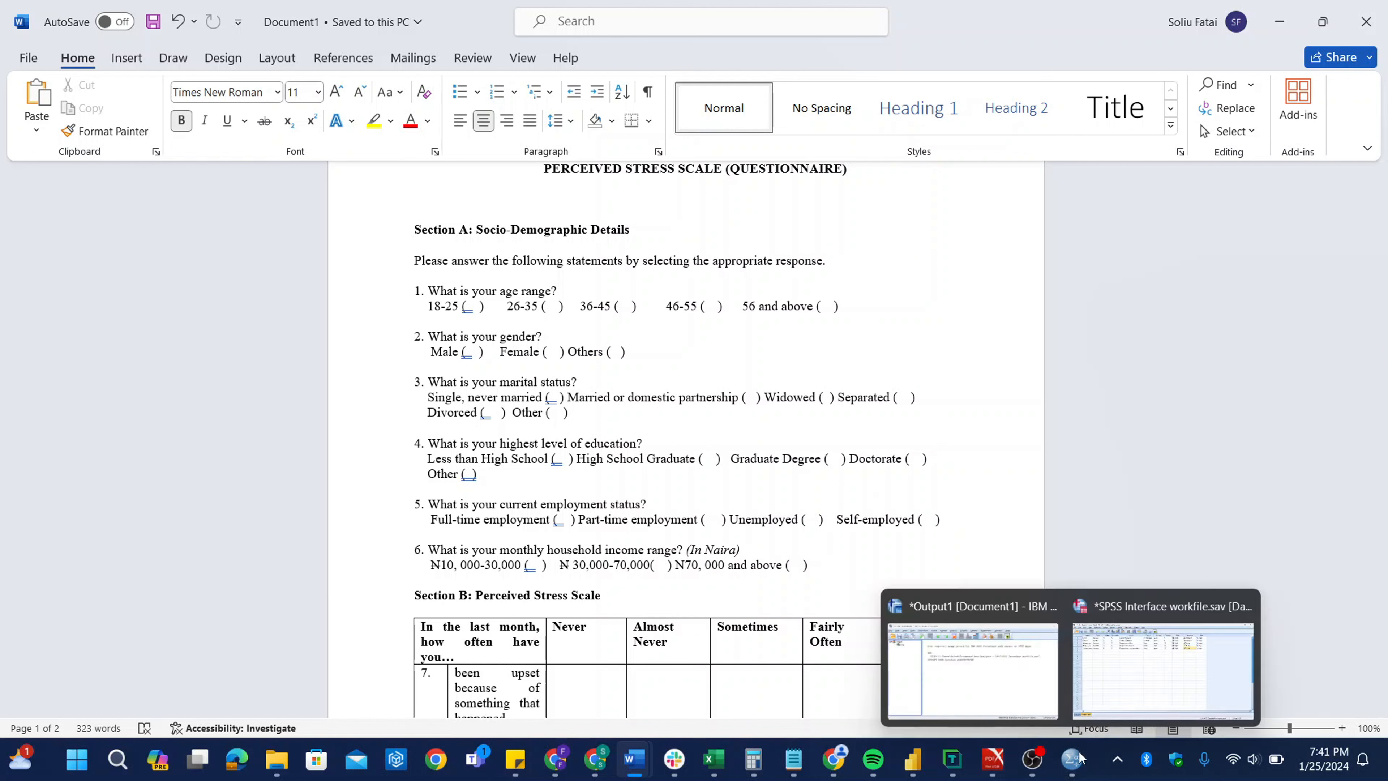
pyautogui.click(1158, 682)
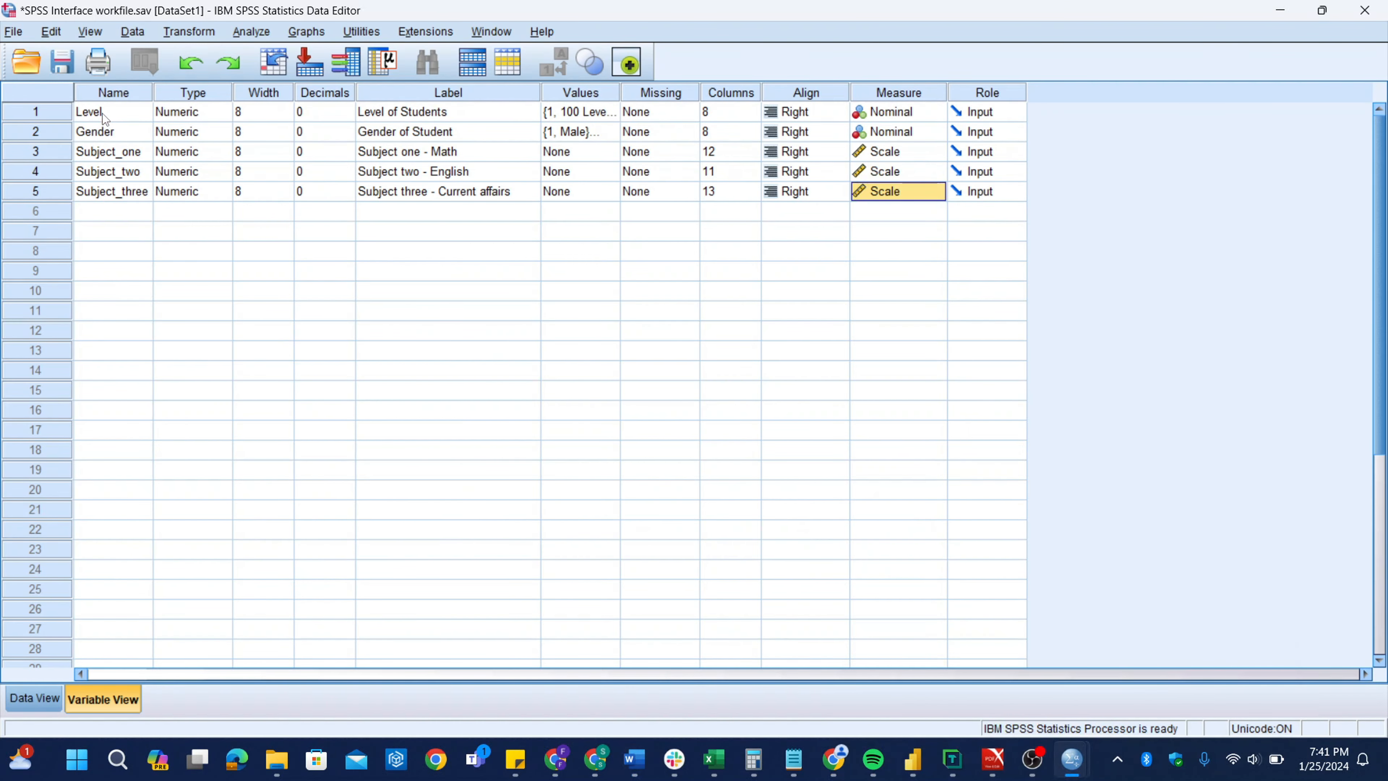
pyautogui.moveTo(102, 113); pyautogui.dragTo(107, 184)
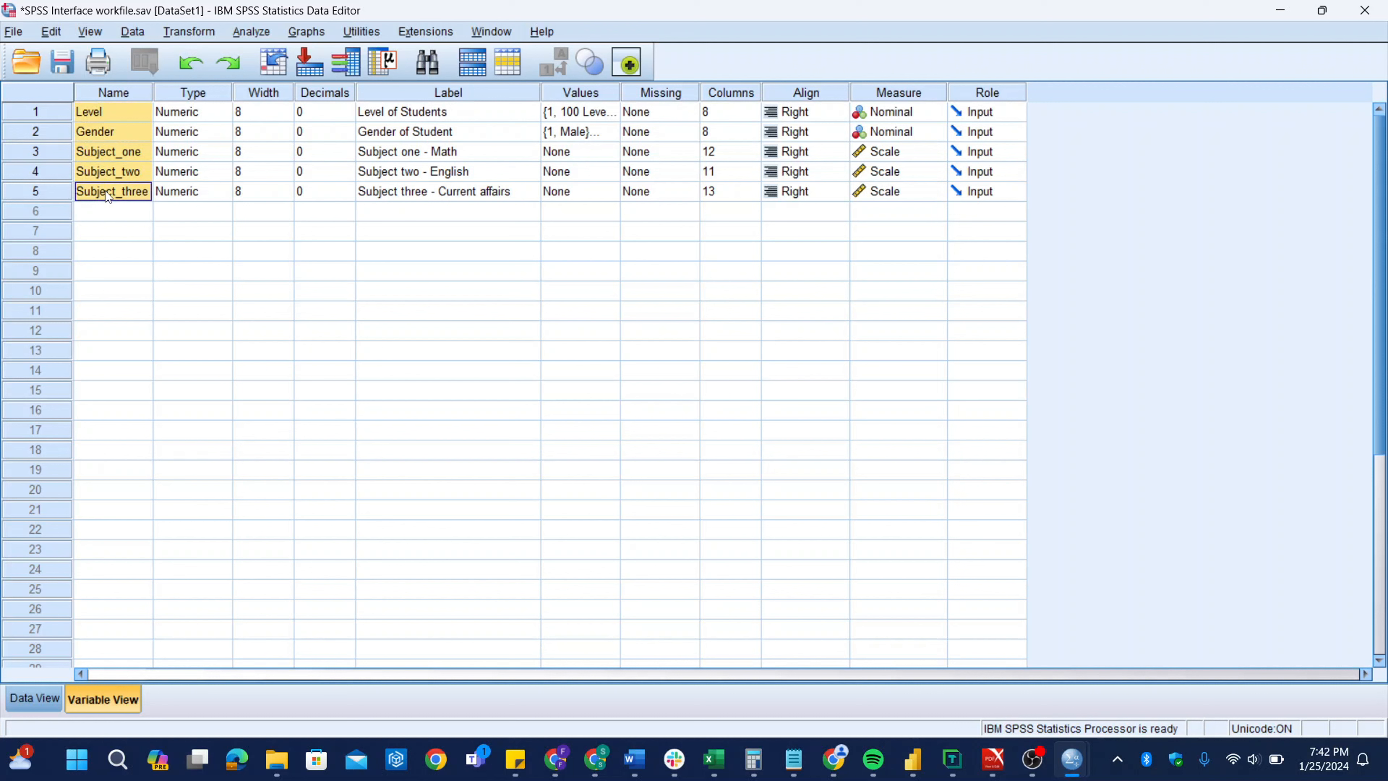
pyautogui.moveTo(37, 112); pyautogui.dragTo(45, 198)
pyautogui.press('Delete')
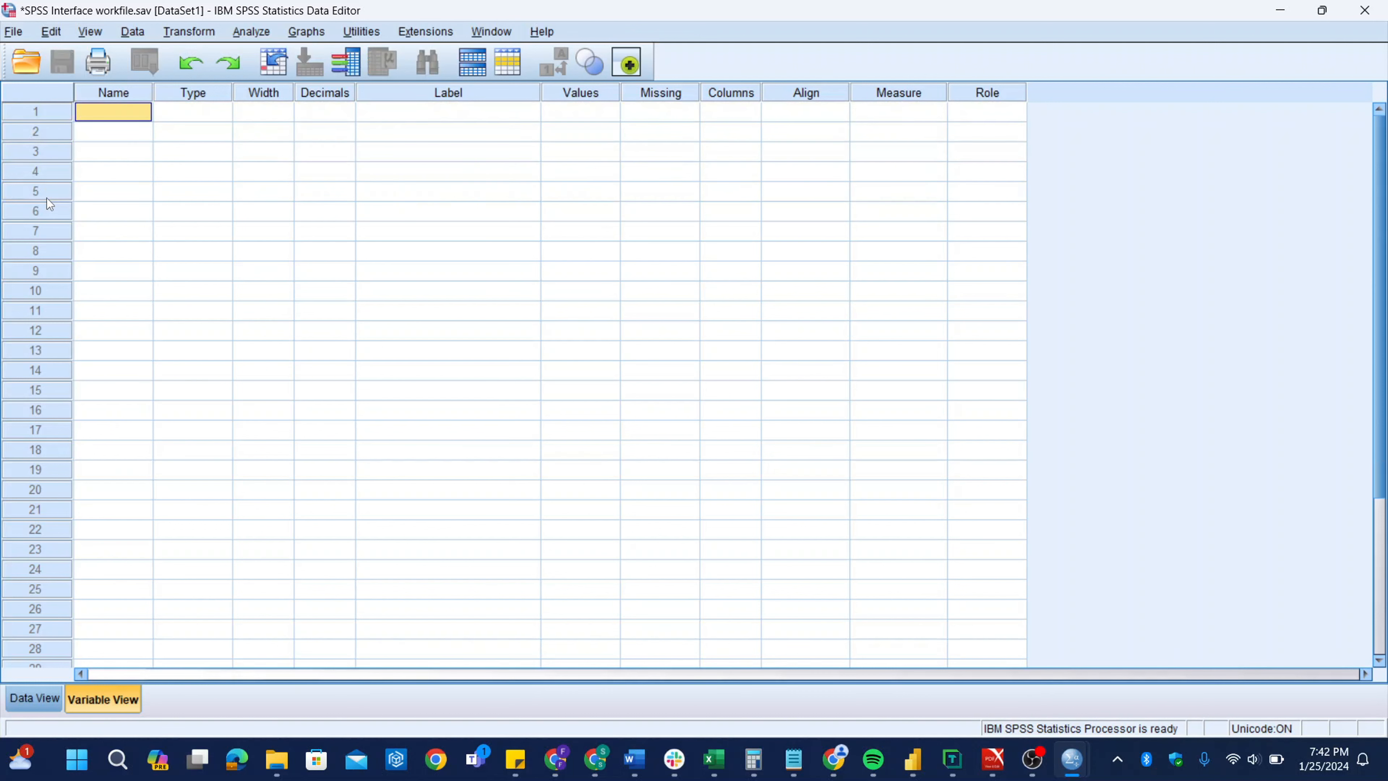
# Step: Check the questionnaire's opening questions in Word and define the first variable in SPSS with the name Age
pyautogui.click(635, 759)
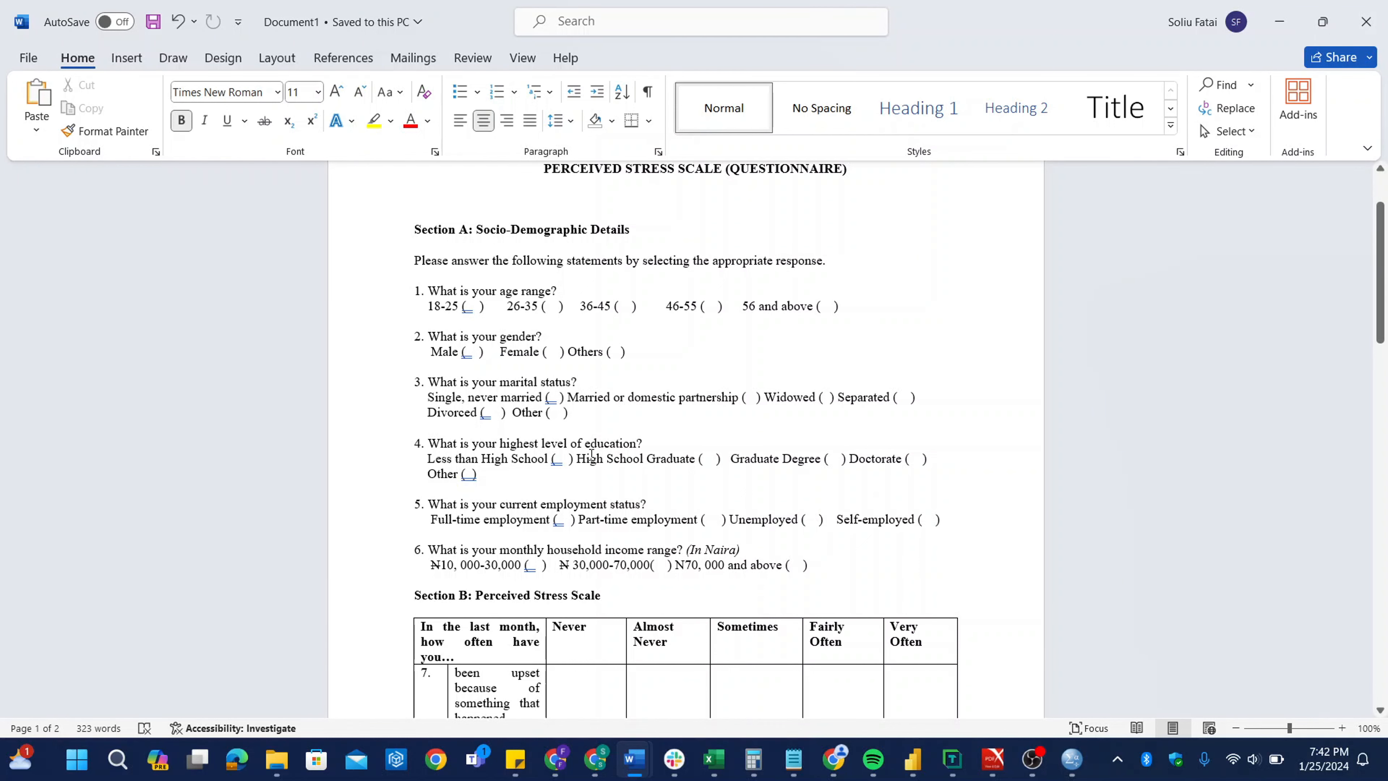
pyautogui.moveTo(1083, 760)
pyautogui.click(1140, 663)
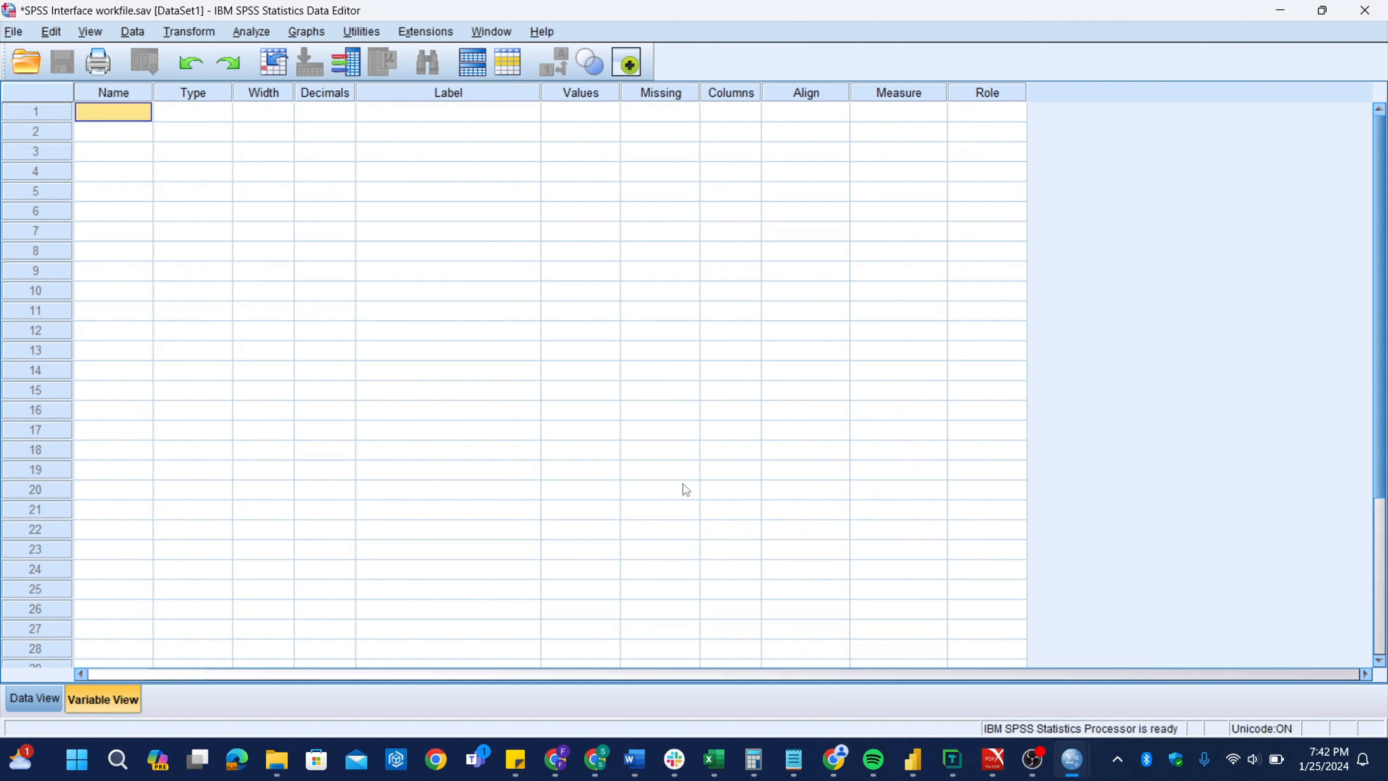
pyautogui.press('capslock')
pyautogui.write('A')
pyautogui.press('capslock')
pyautogui.write('ge')
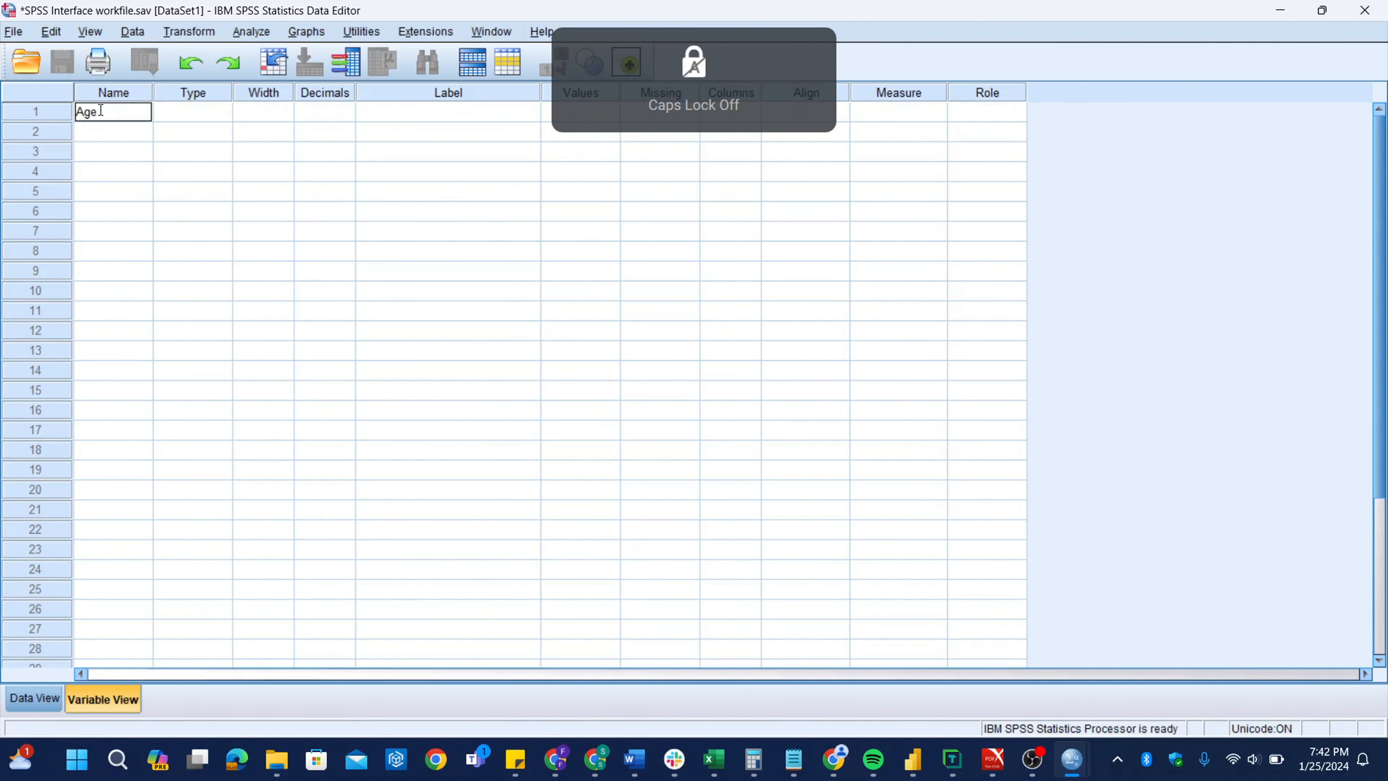
pyautogui.press('Return')
pyautogui.doubleClick(113, 109)
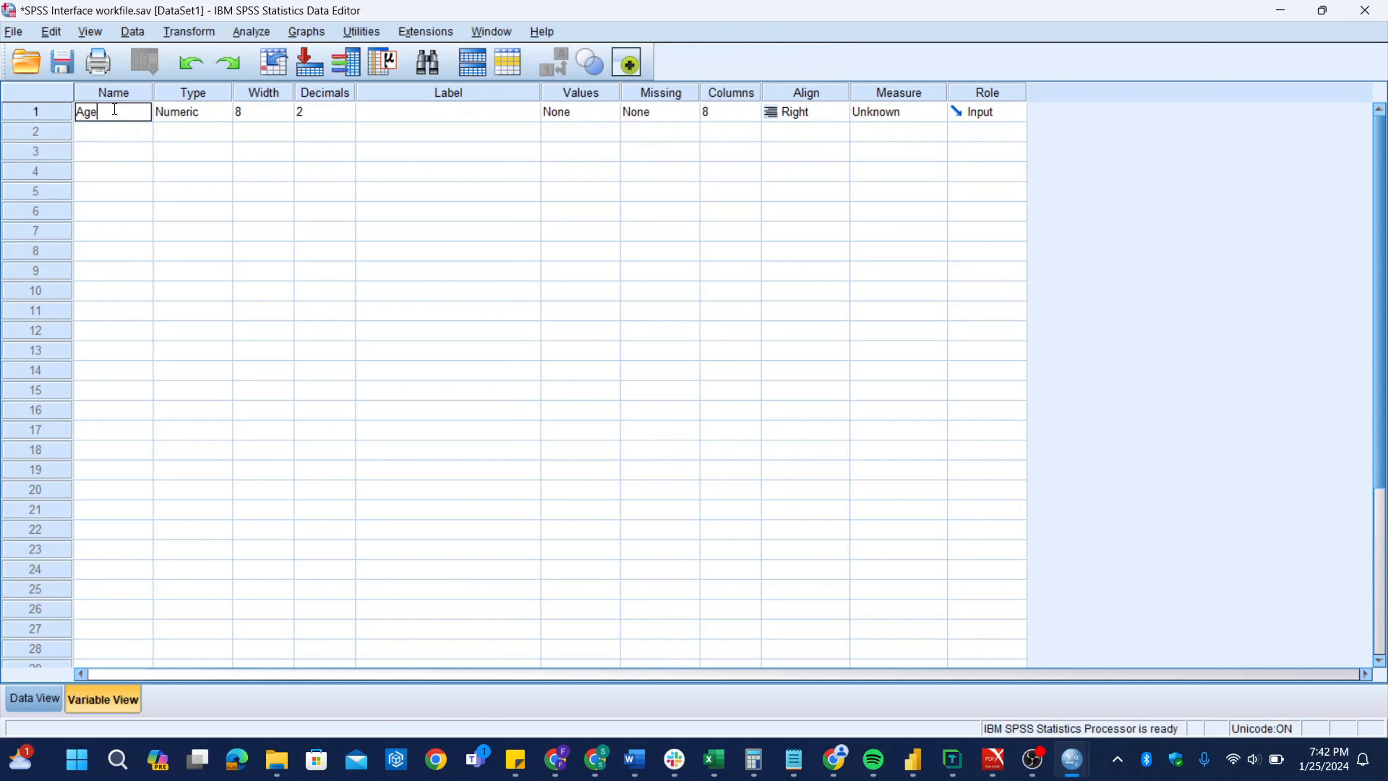
pyautogui.press('Return')
# Step: Define the second variable as Gender and the third as Marital_status
pyautogui.press('capslock')
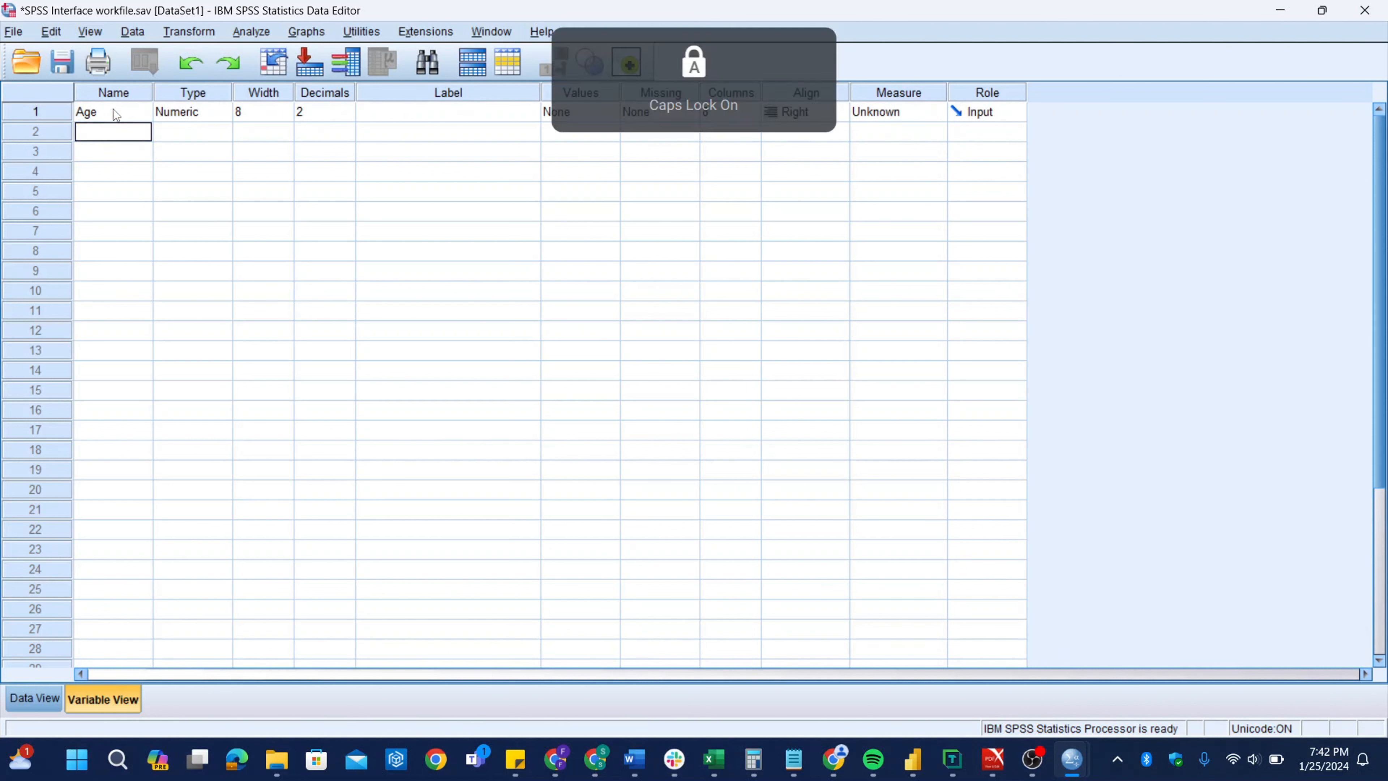
pyautogui.write('G')
pyautogui.press('capslock')
pyautogui.write('ender')
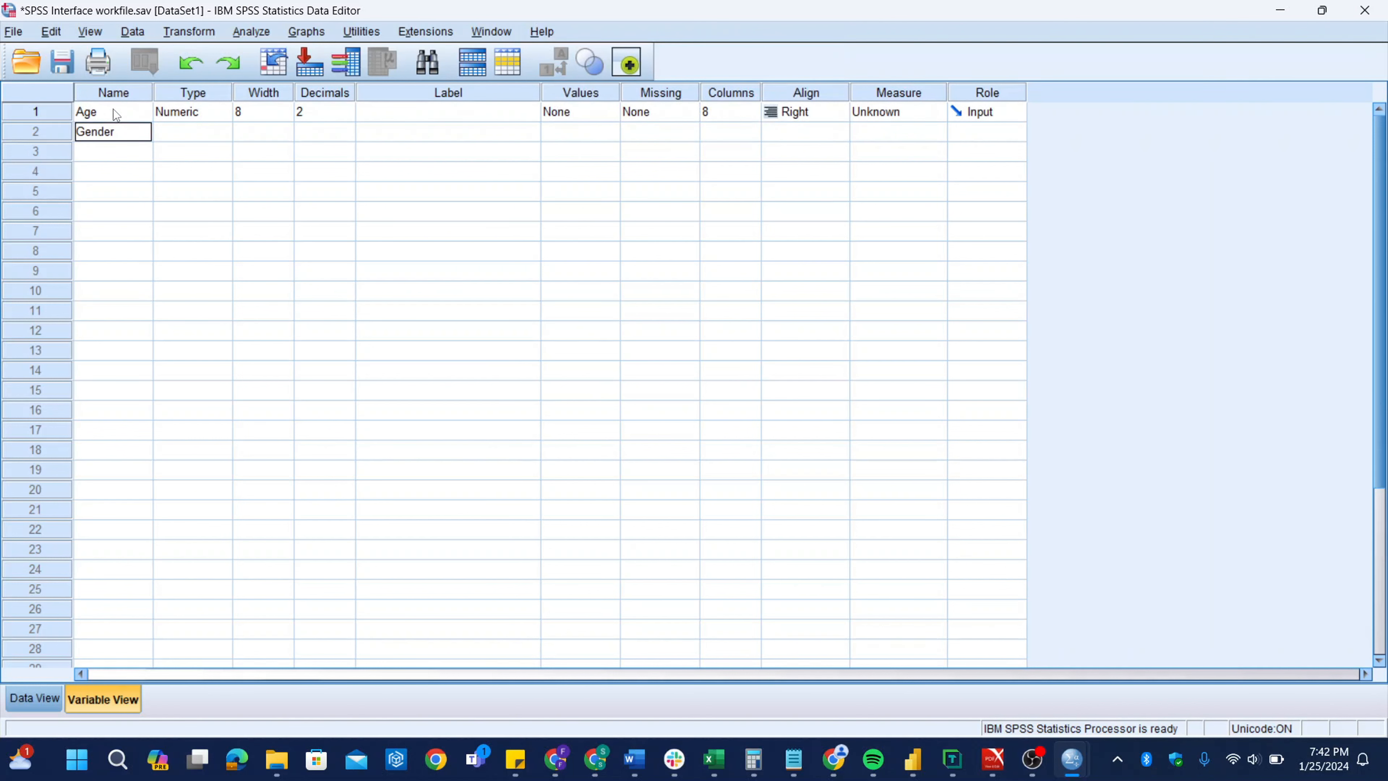
pyautogui.press('Return')
pyautogui.press('capslock')
pyautogui.write('Marital_status')
pyautogui.press('capslock')
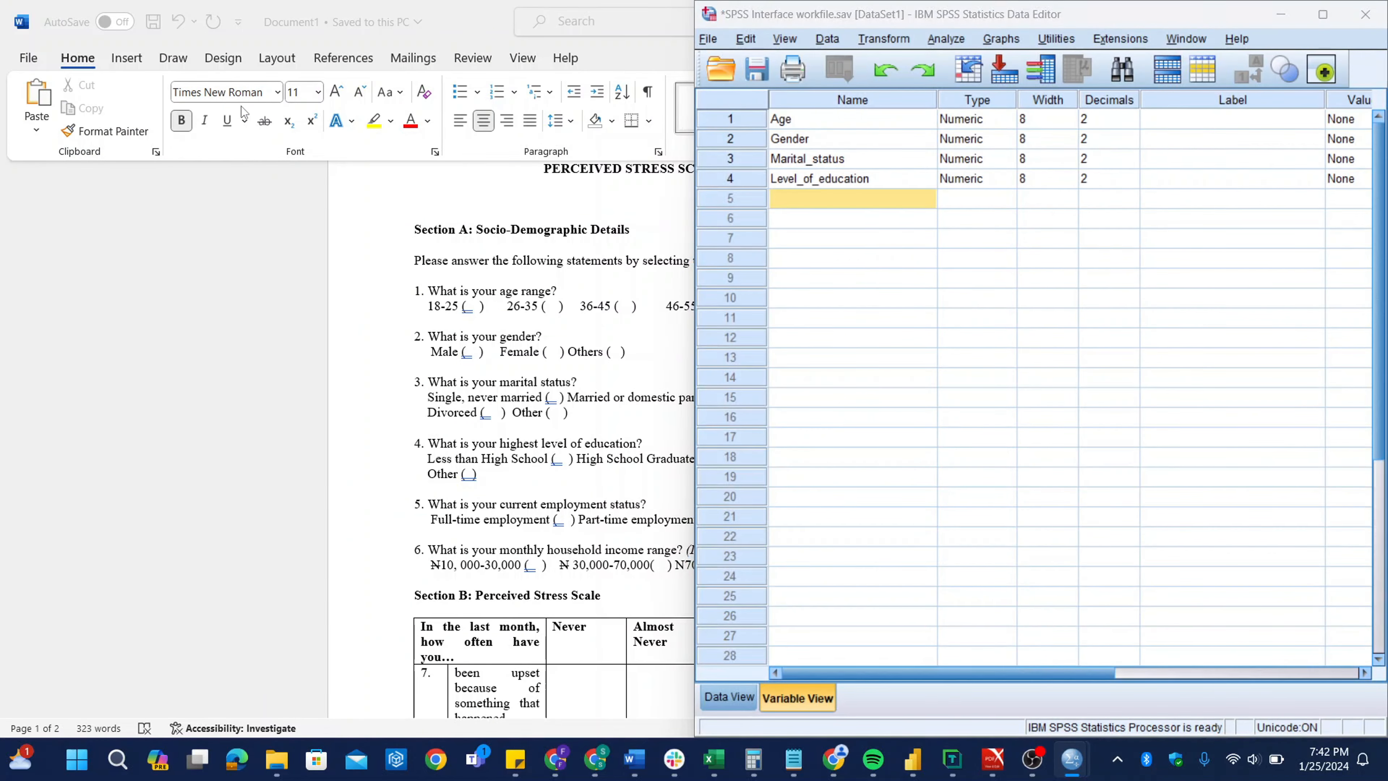
# Step: Place the Word questionnaire and the SPSS data file side by side and define the fifth variable as employment_status
pyautogui.press('super+Right')
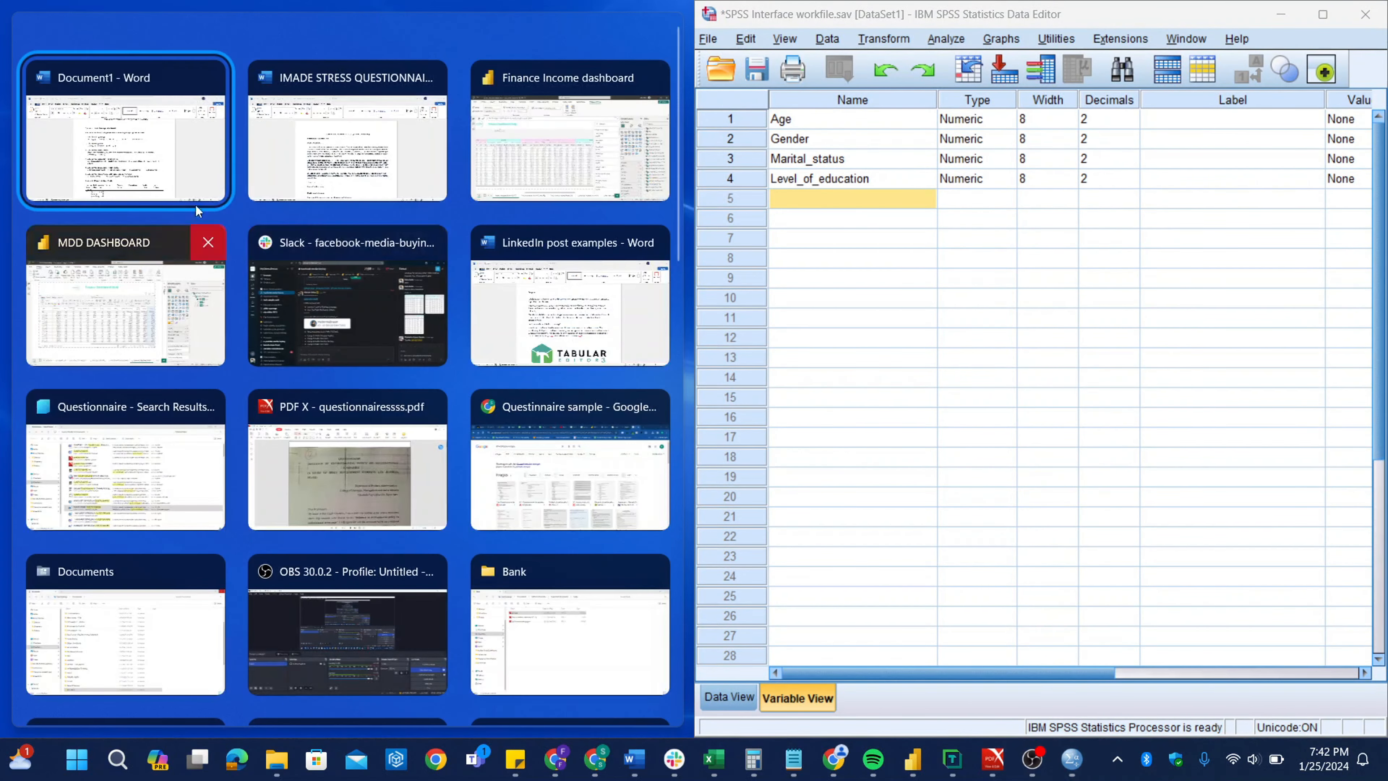
pyautogui.click(151, 145)
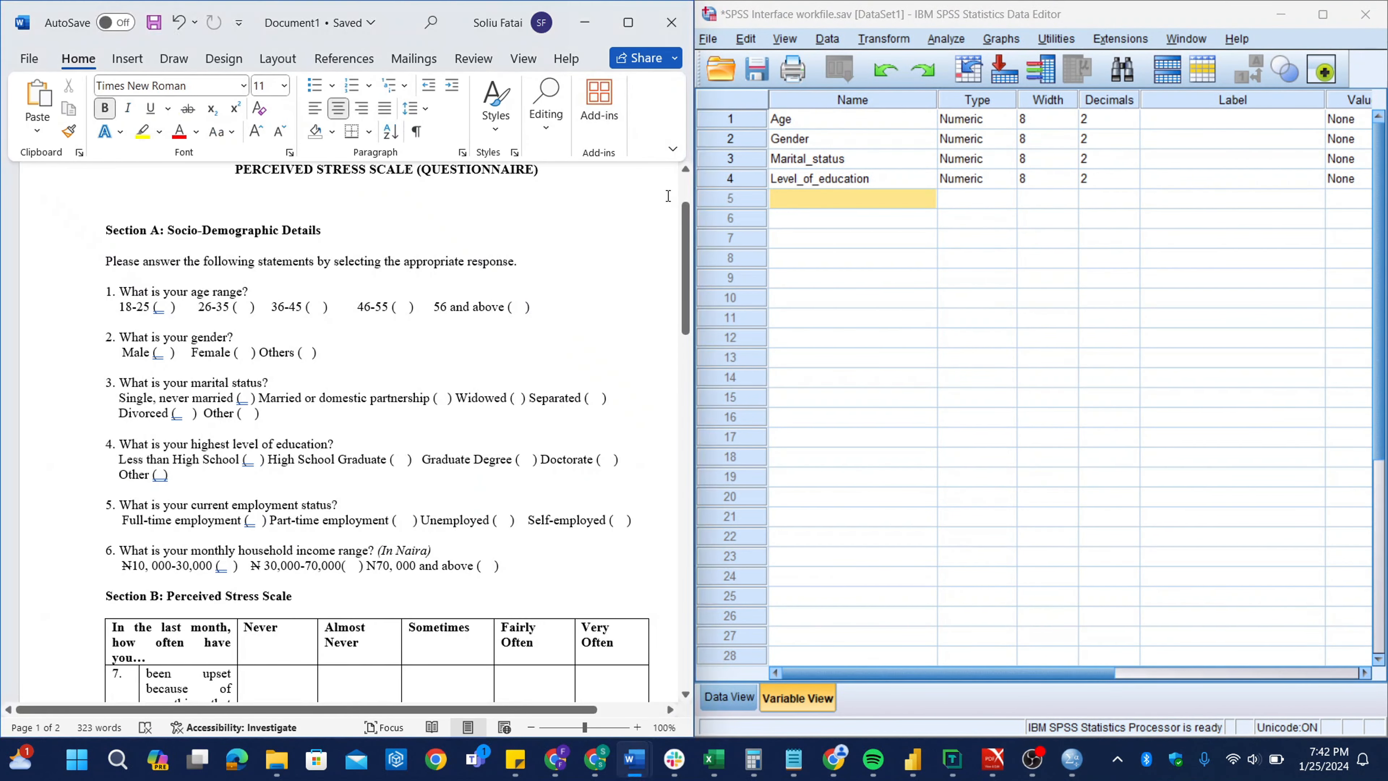
pyautogui.click(796, 207)
pyautogui.click(795, 206)
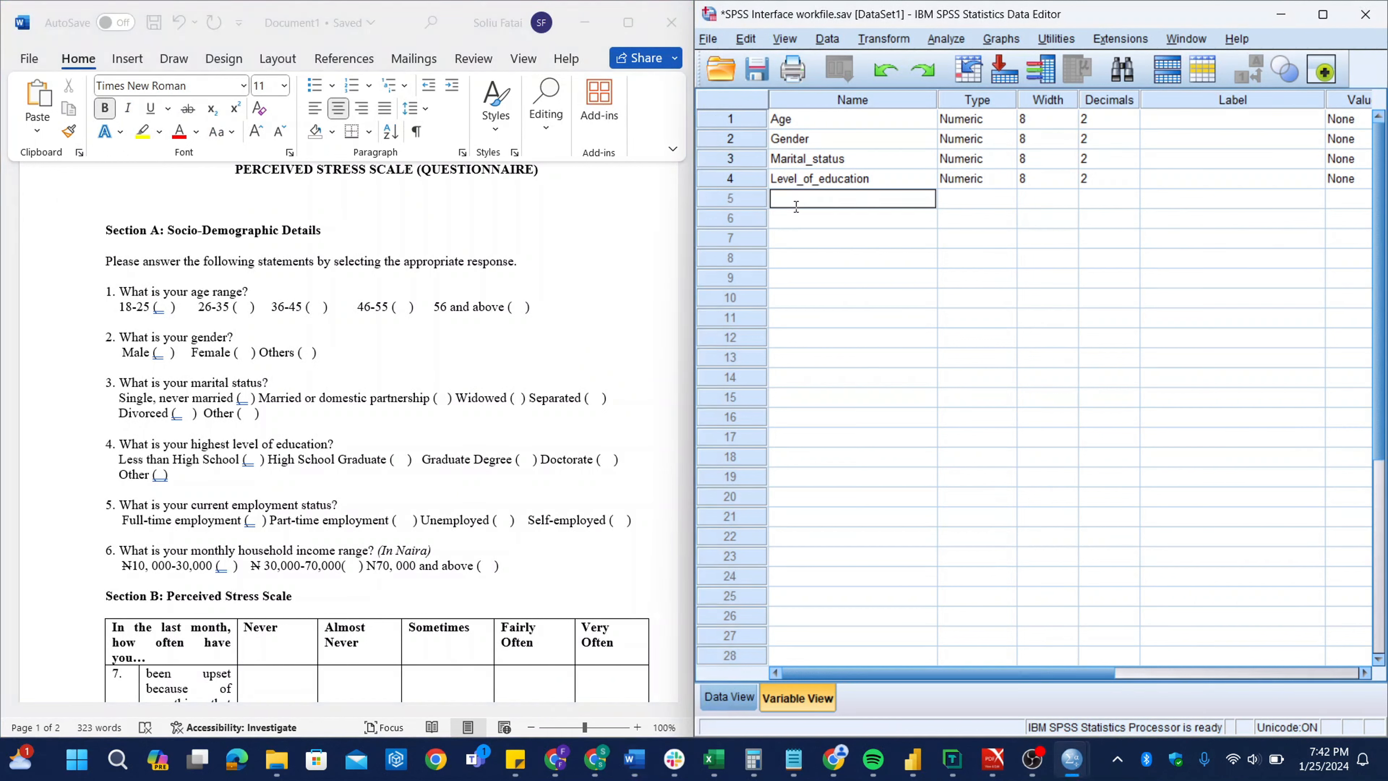
pyautogui.write('employment_status')
pyautogui.press('Return')
# Step: Define the sixth variable with the name Monthly_income
pyautogui.press('capslock')
pyautogui.write('M')
pyautogui.press('capslock')
pyautogui.write('onth')
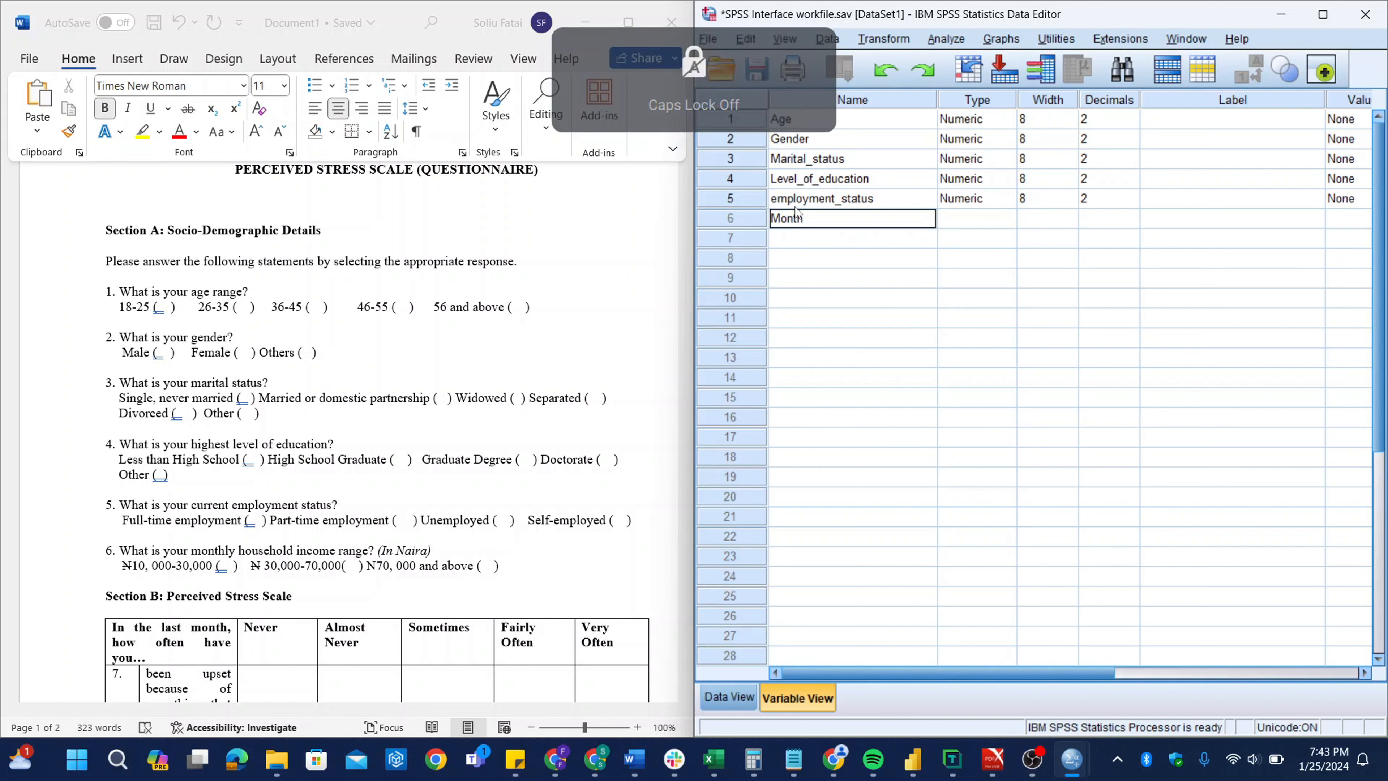
pyautogui.write('ly_income')
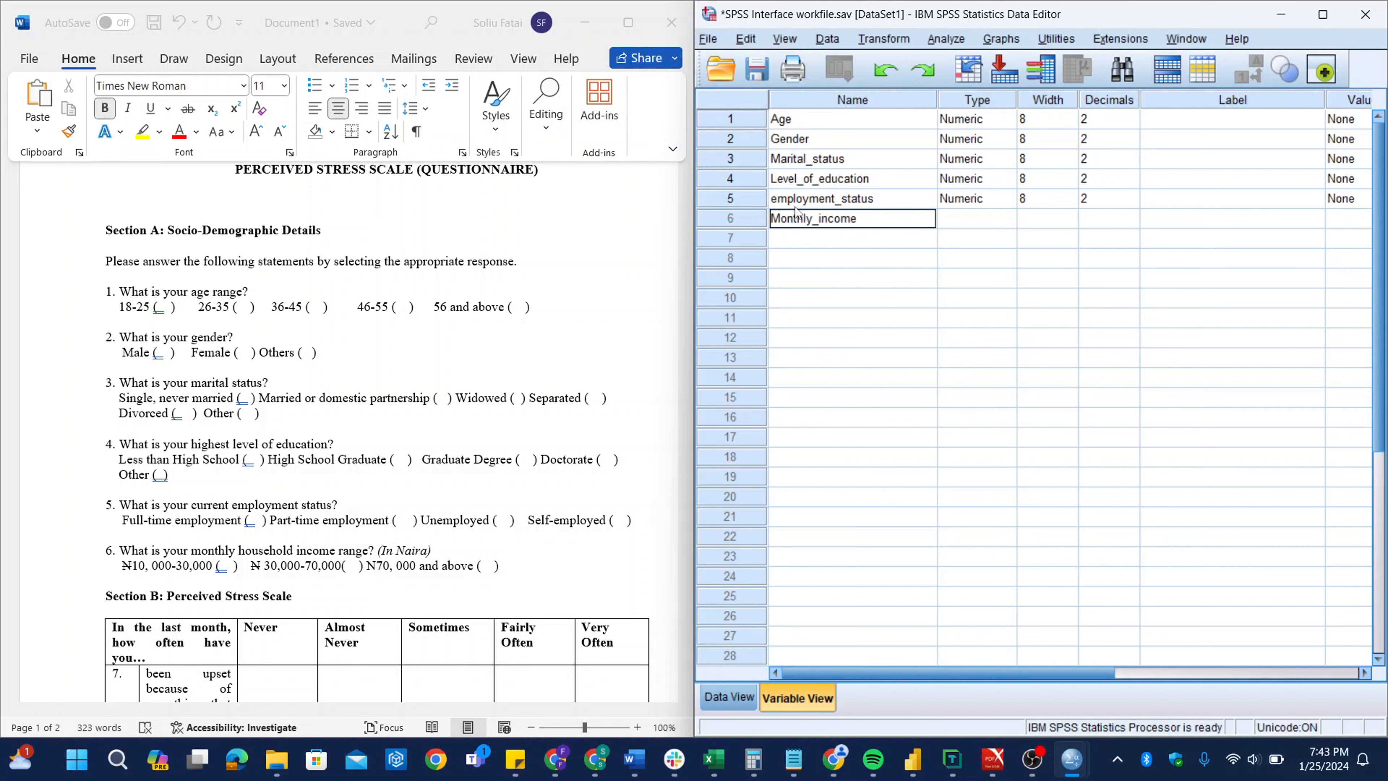
pyautogui.press('Return')
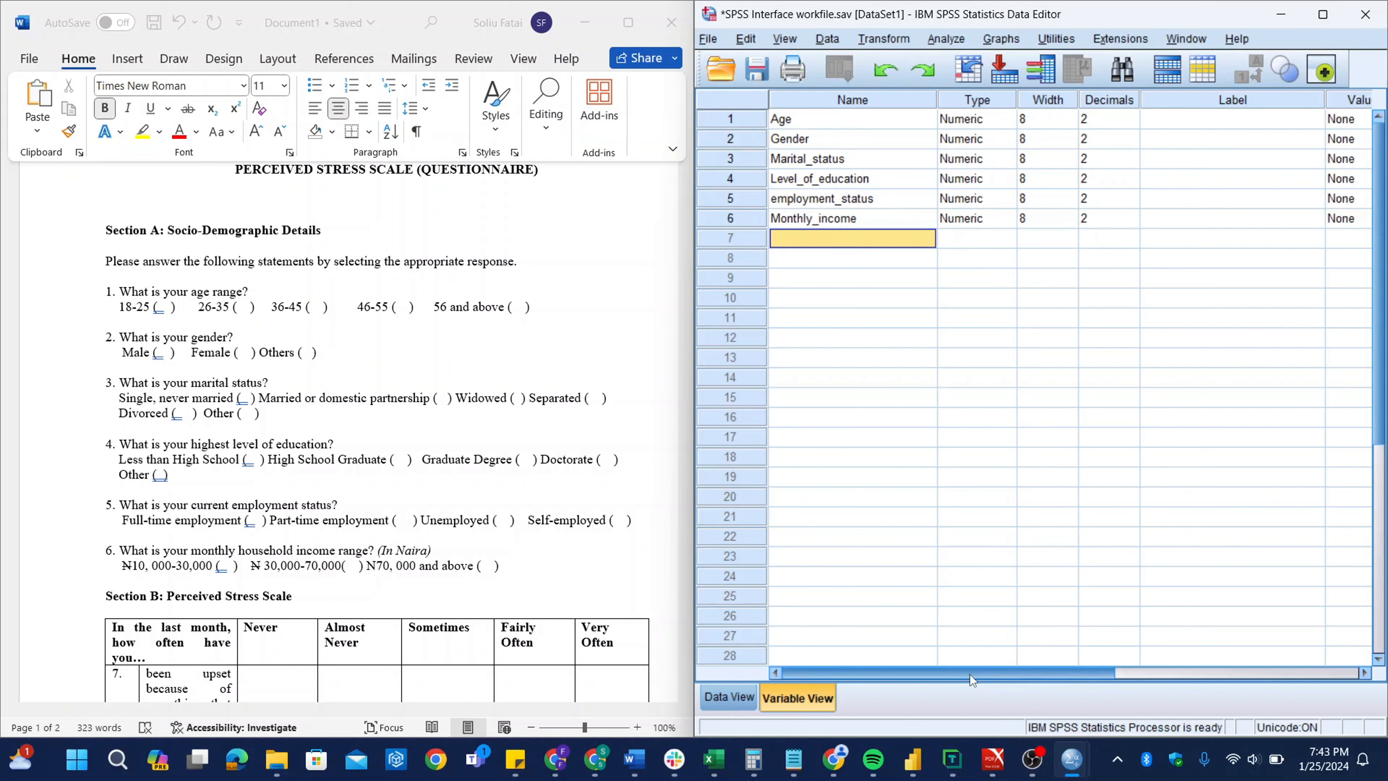
# Step: Add the first two value labels for Age: 1 as 18-25 and 2 as 26-35
pyautogui.moveTo(970, 675); pyautogui.dragTo(1150, 640)
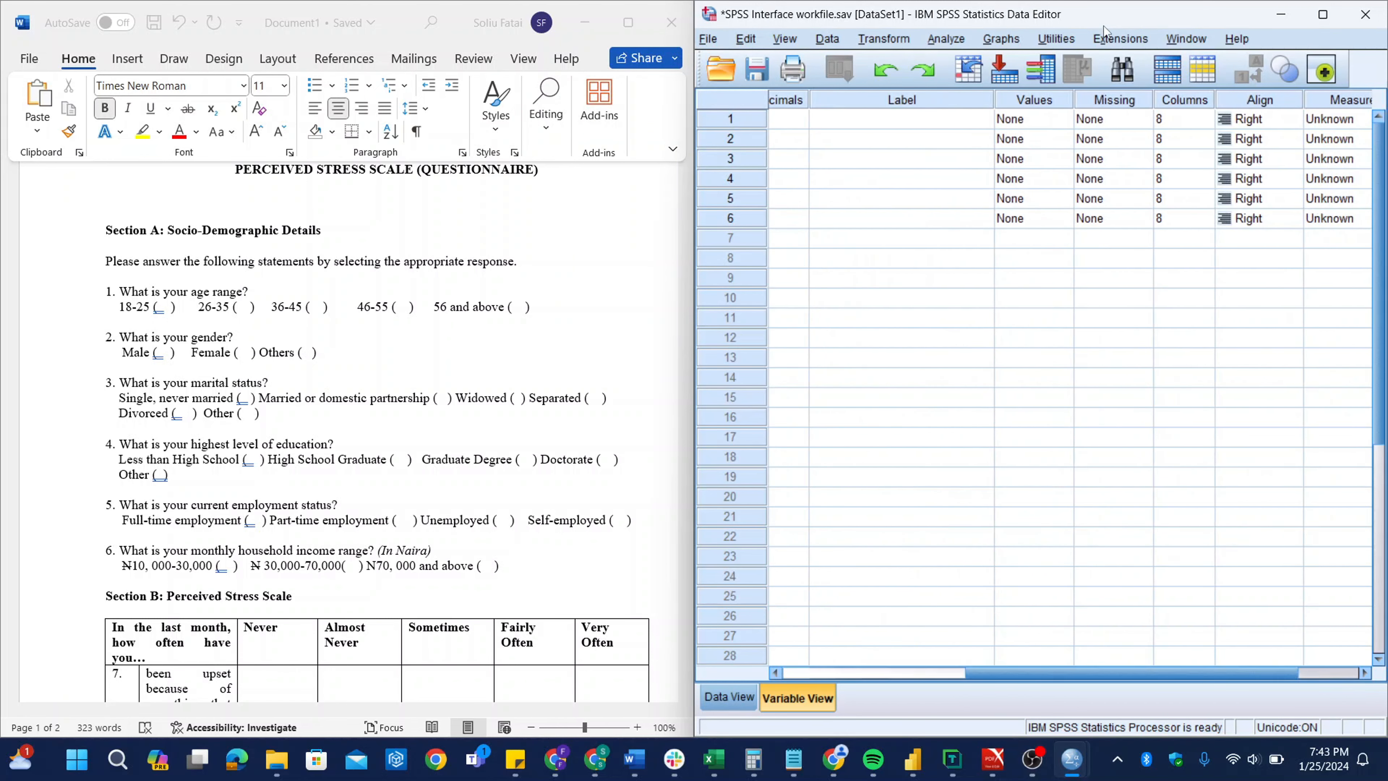
pyautogui.click(1042, 122)
pyautogui.click(1062, 121)
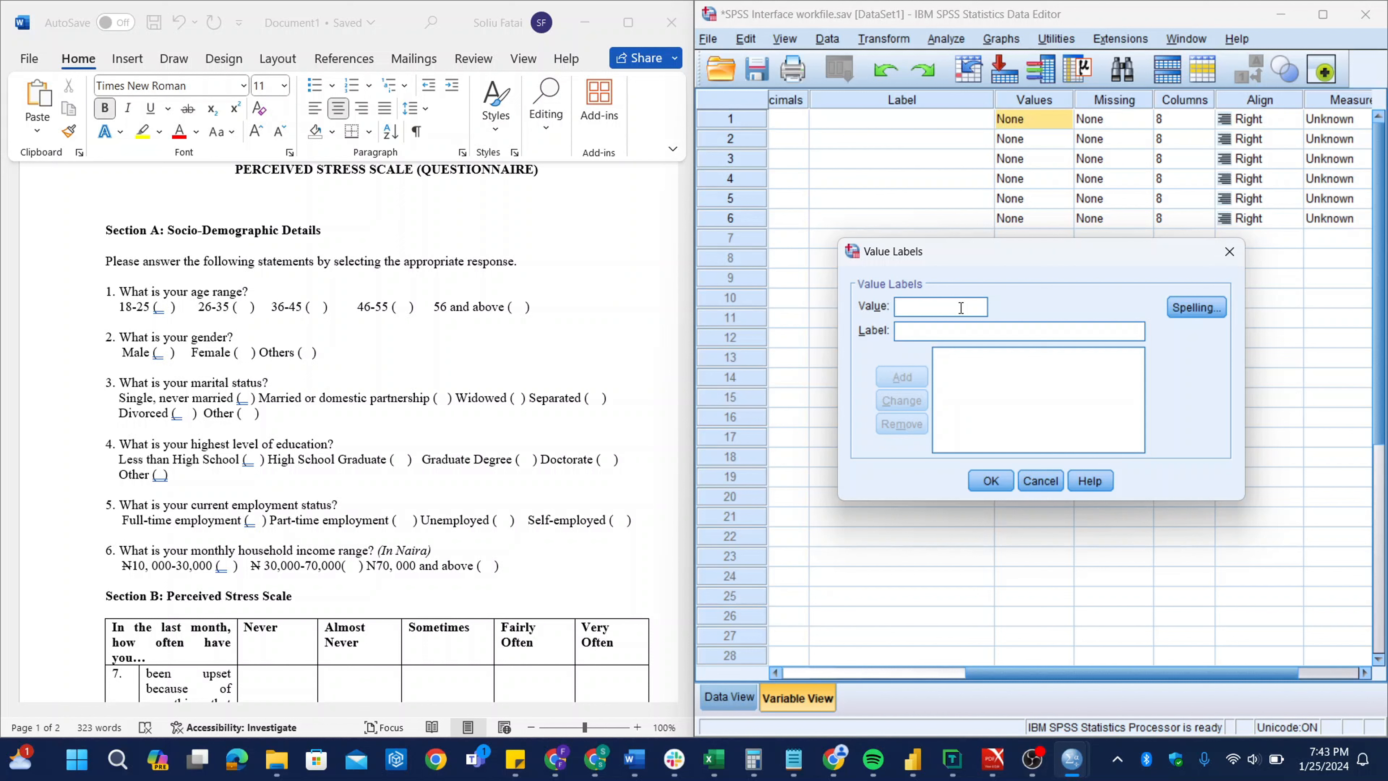
pyautogui.write('1')
pyautogui.press('Tab')
pyautogui.write('18-25')
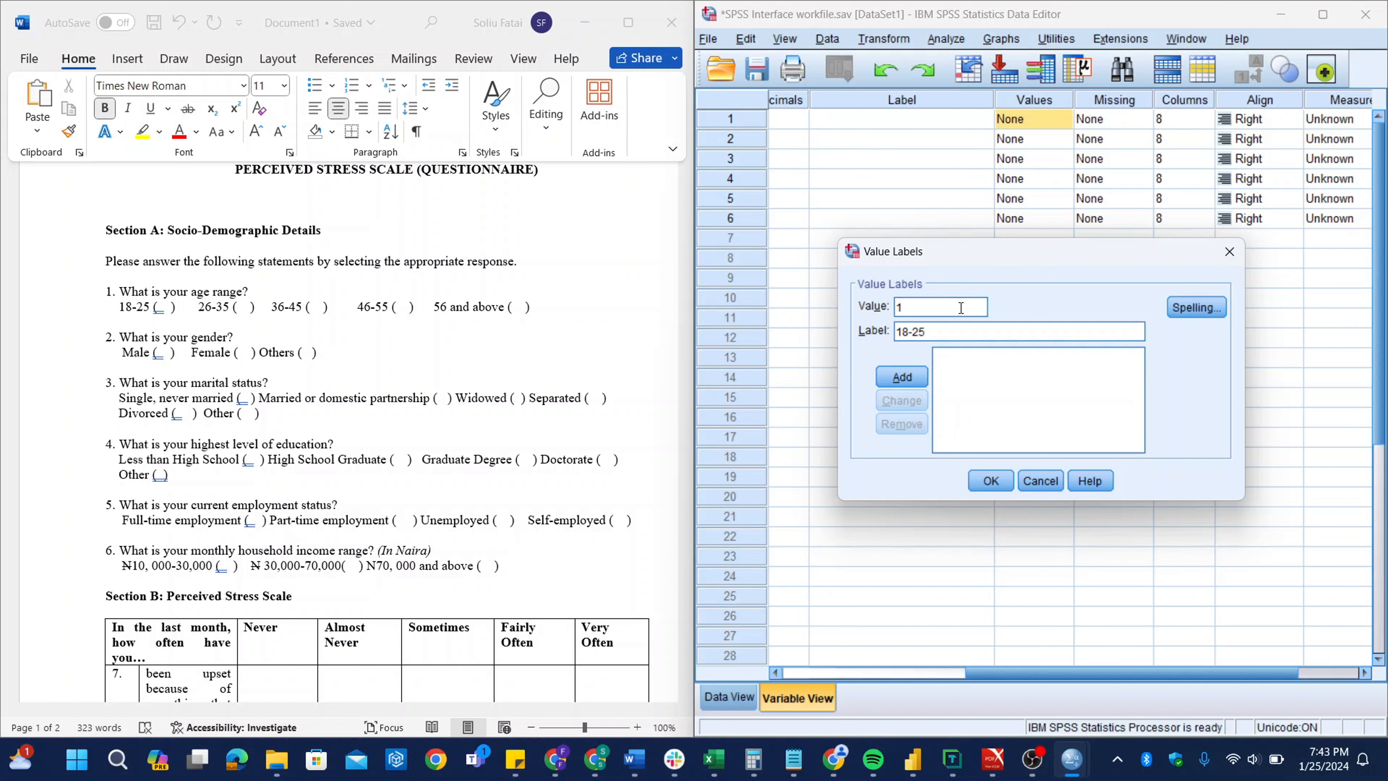
pyautogui.click(918, 380)
pyautogui.write('2')
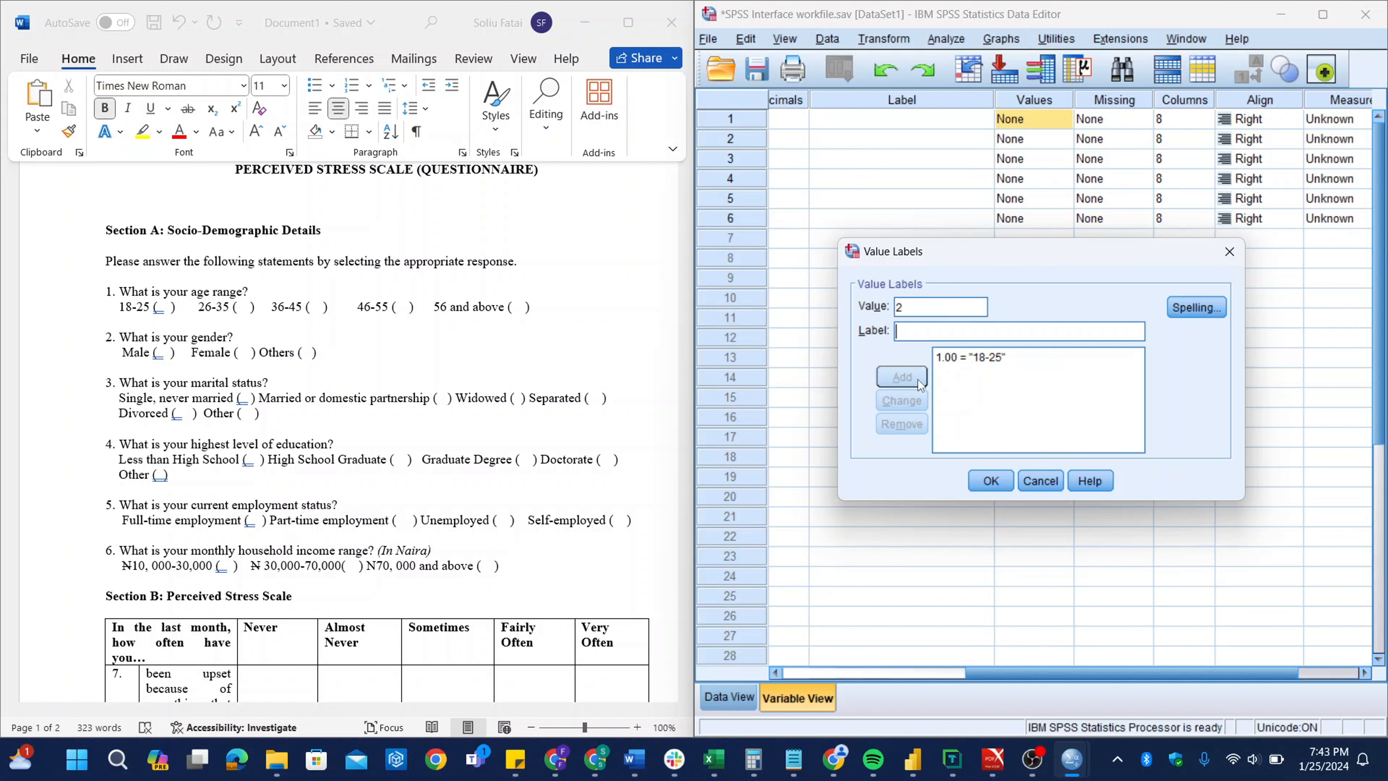
pyautogui.write('26-35')
pyautogui.click(917, 379)
# Step: Add the Age value labels 3 as 36-45 and 4 as 46-55
pyautogui.write('3')
pyautogui.press('Tab')
pyautogui.write('36-45')
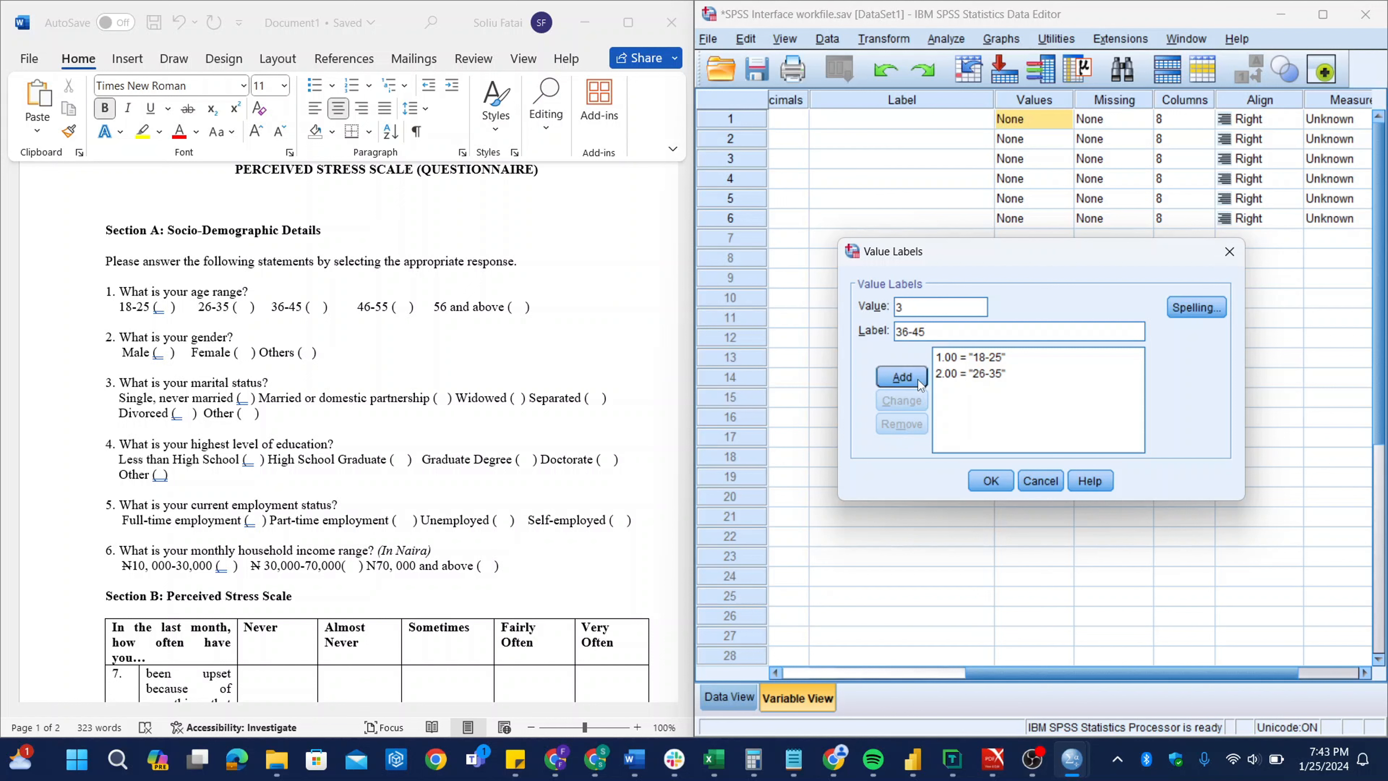
pyautogui.click(917, 380)
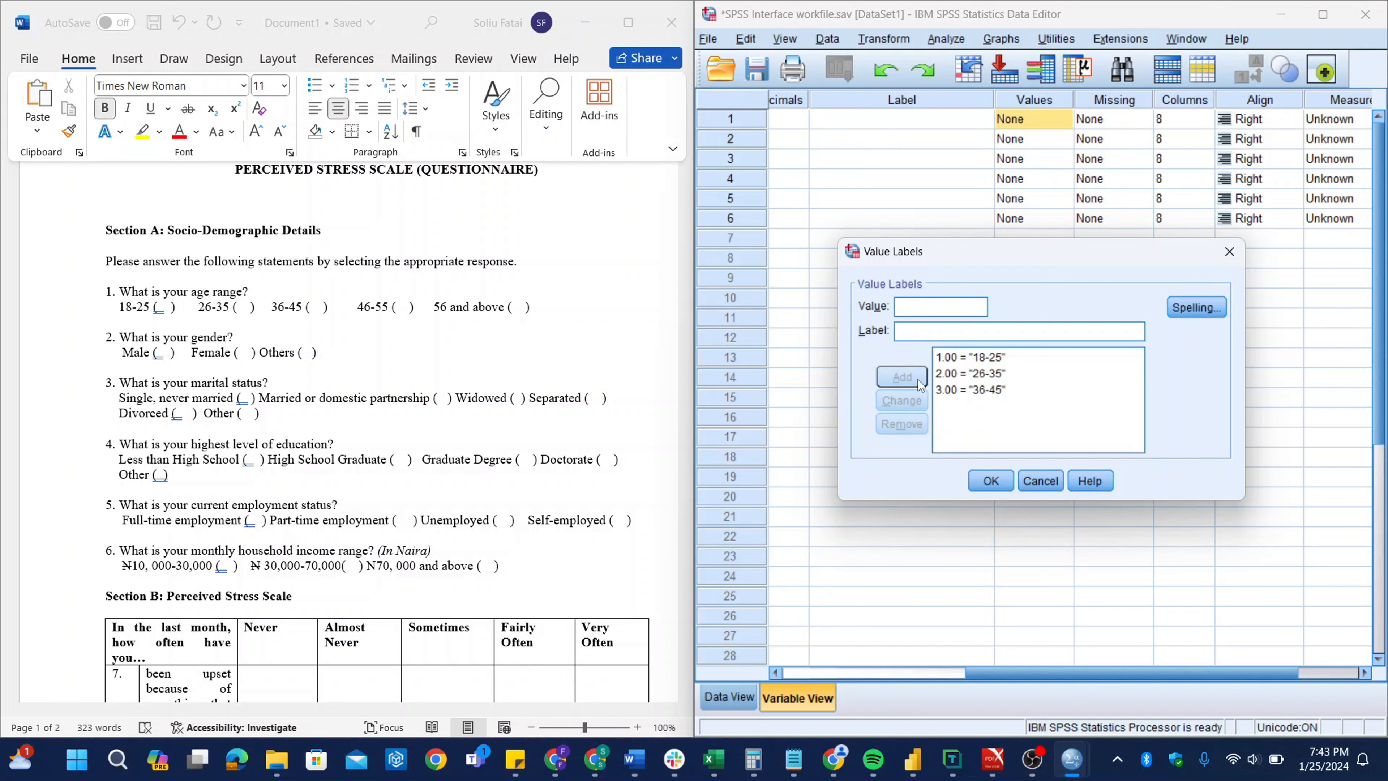
pyautogui.write('4')
pyautogui.press('Tab')
pyautogui.write('46-55')
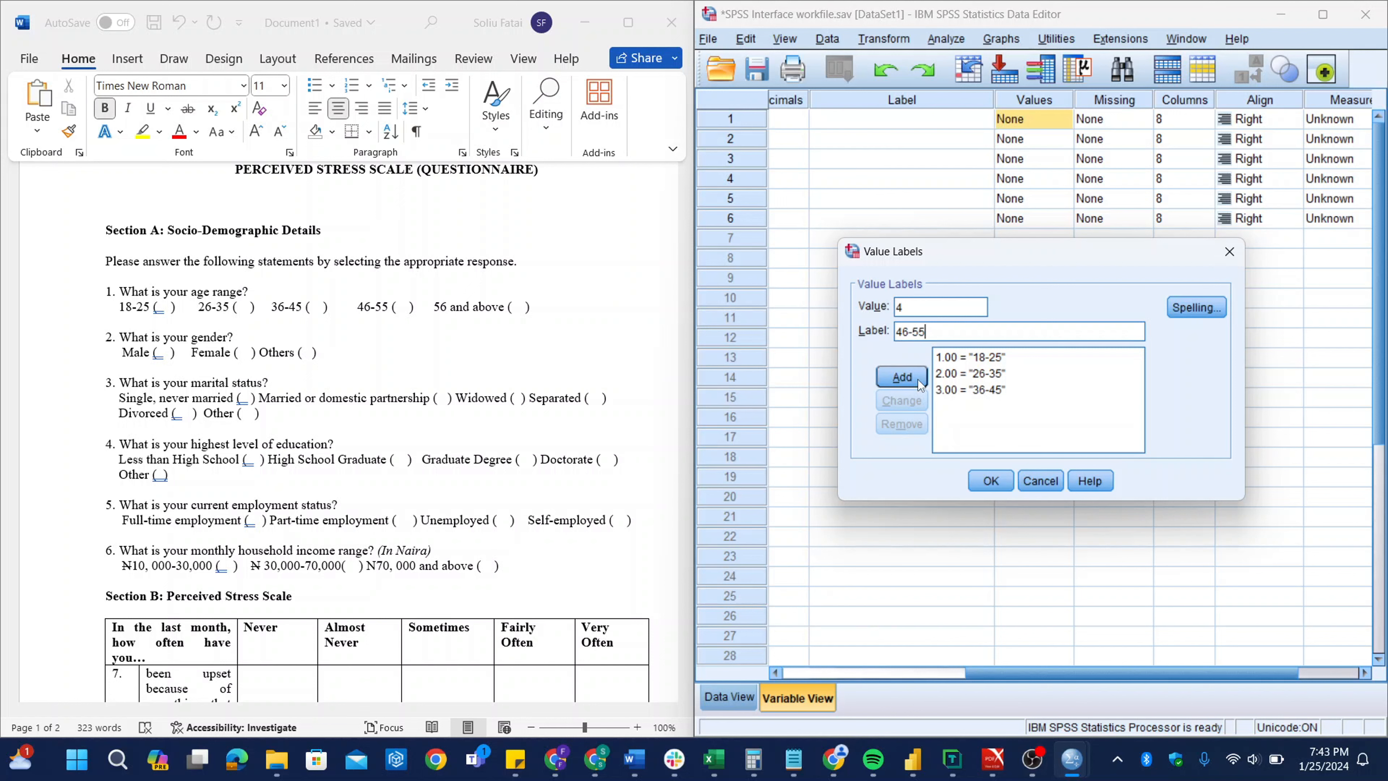
pyautogui.click(918, 381)
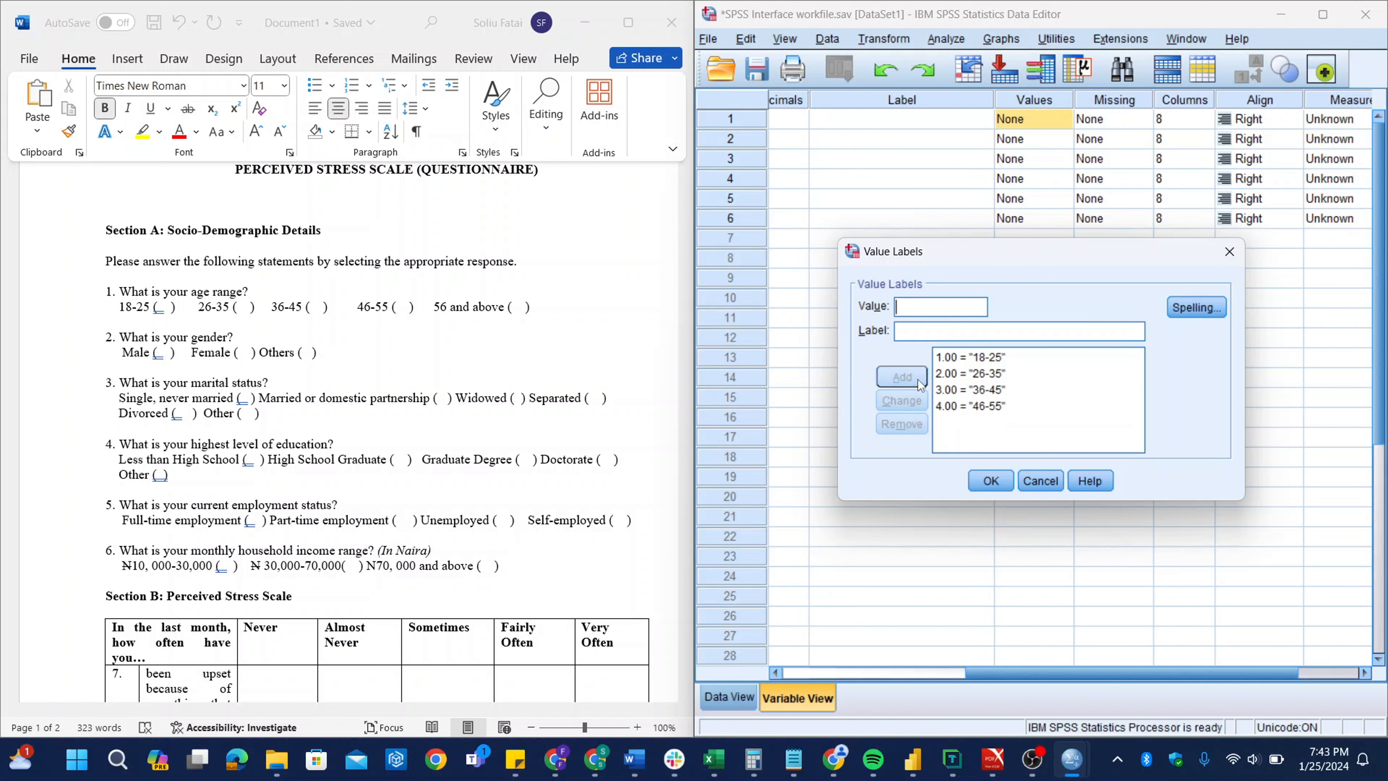
# Step: Add value 5 labelled "56 and above" for Age and apply the age value labels
pyautogui.write('5')
pyautogui.press('Tab')
pyautogui.write('56 and ao')
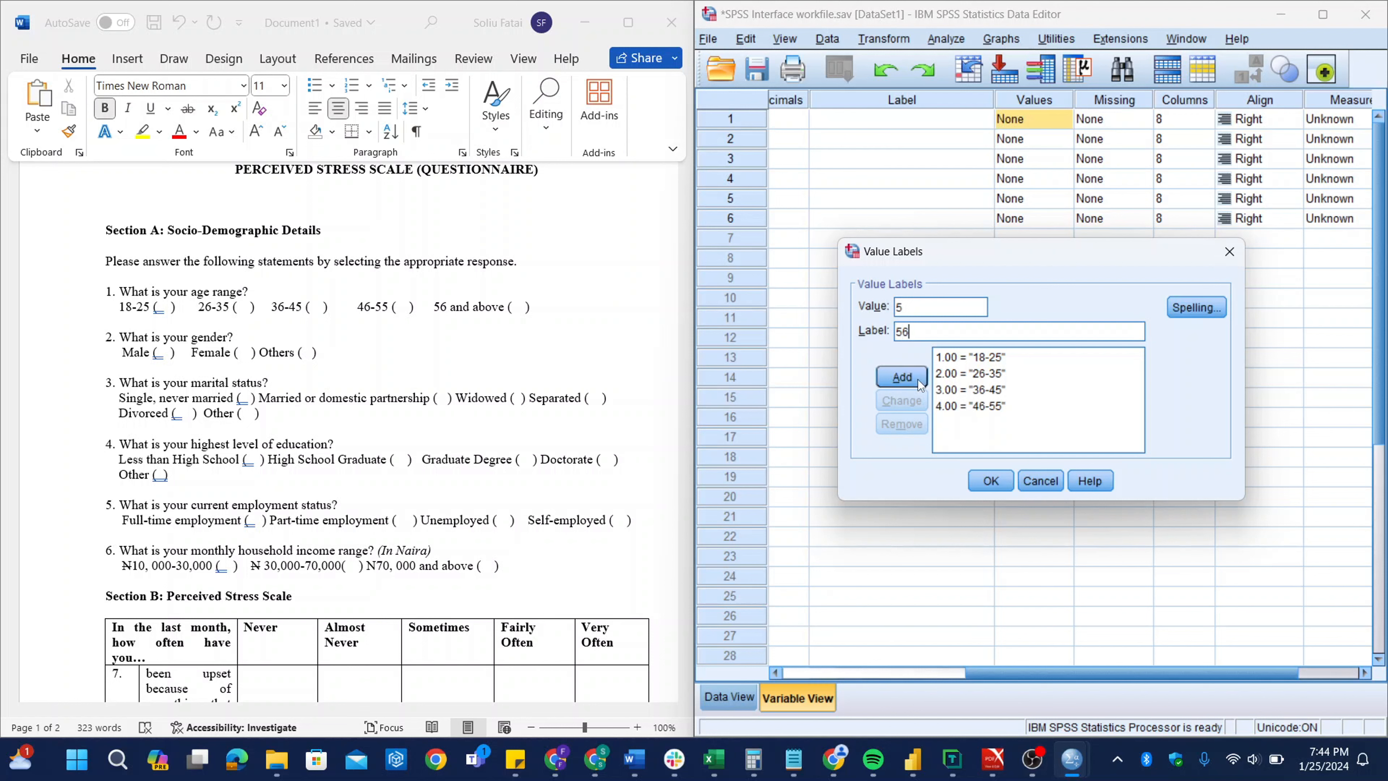
pyautogui.press('BackSpace')
pyautogui.write('bove')
pyautogui.click(913, 382)
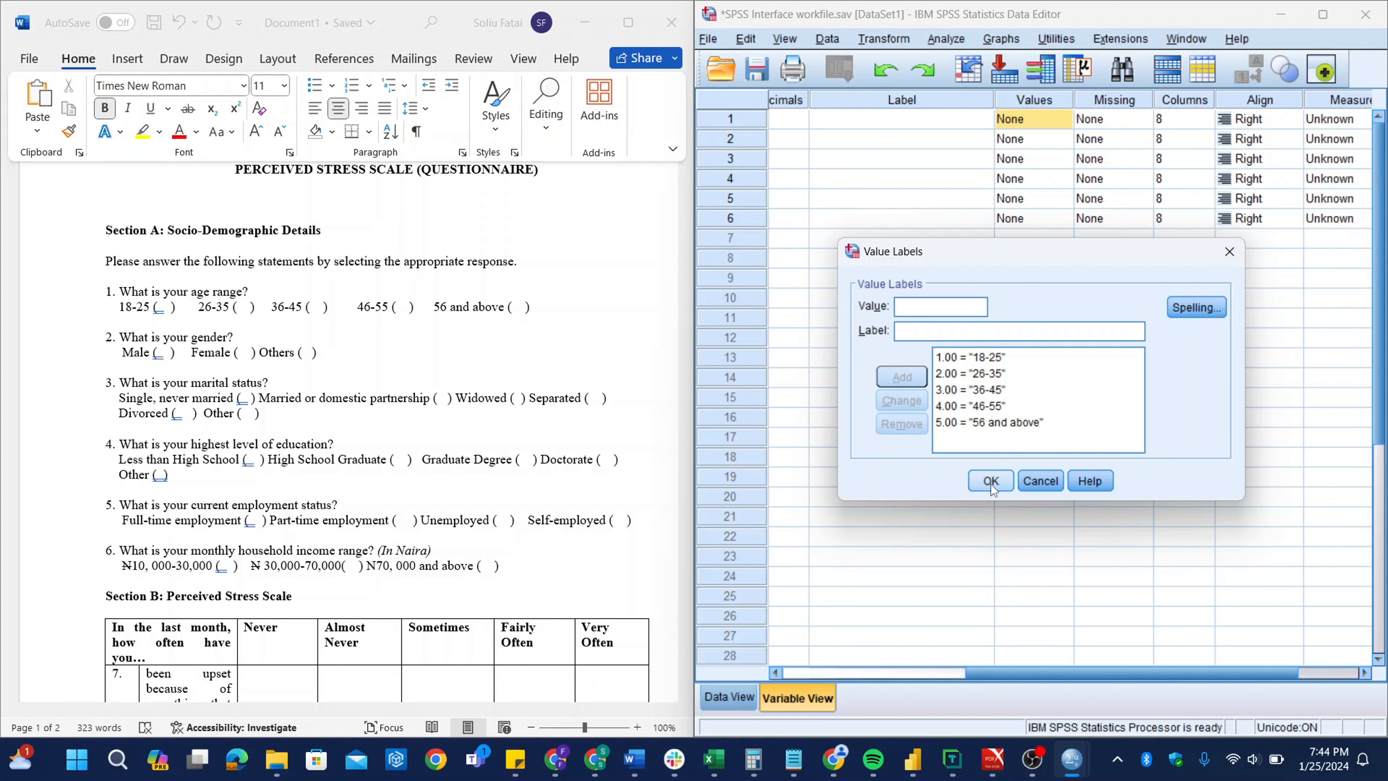
pyautogui.click(991, 481)
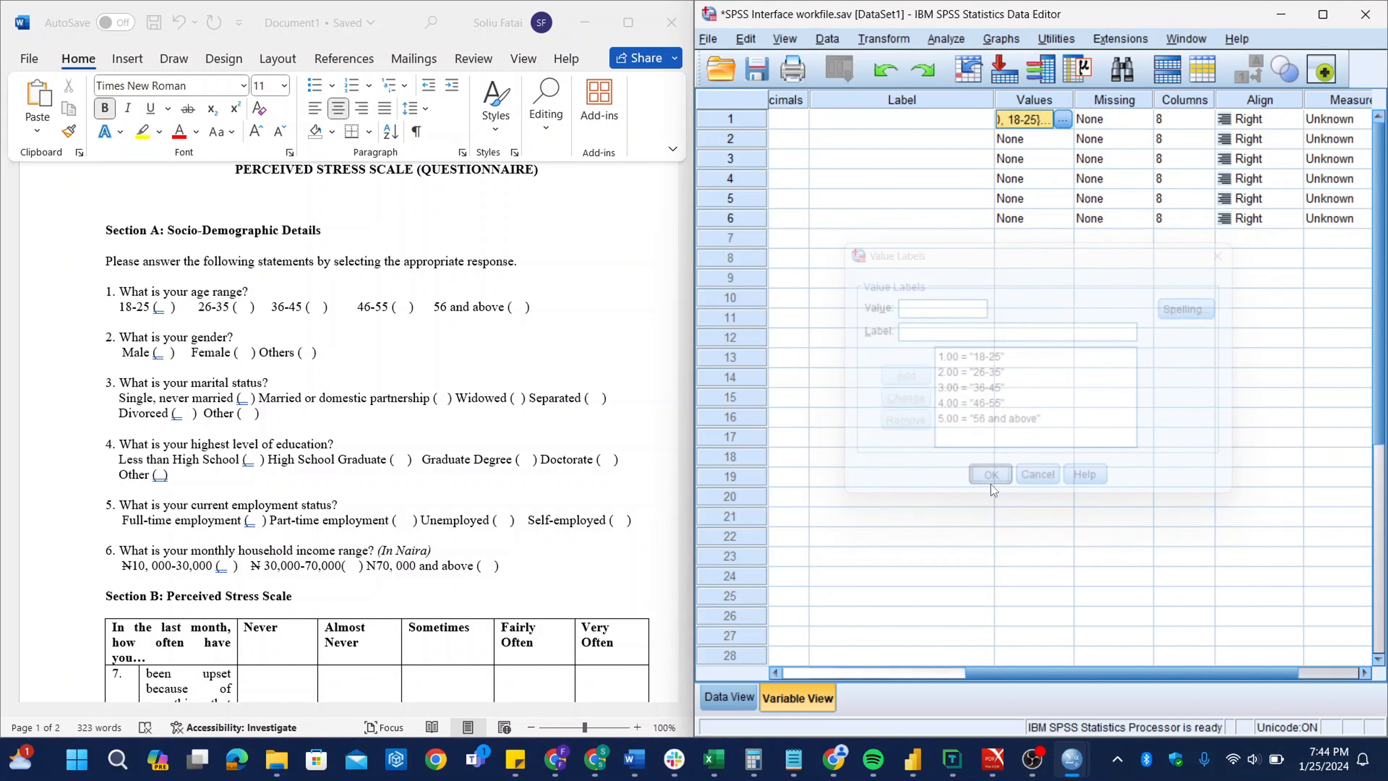
# Step: Start the value labels for Gender by adding 1 as Male
pyautogui.click(1050, 142)
pyautogui.click(1062, 141)
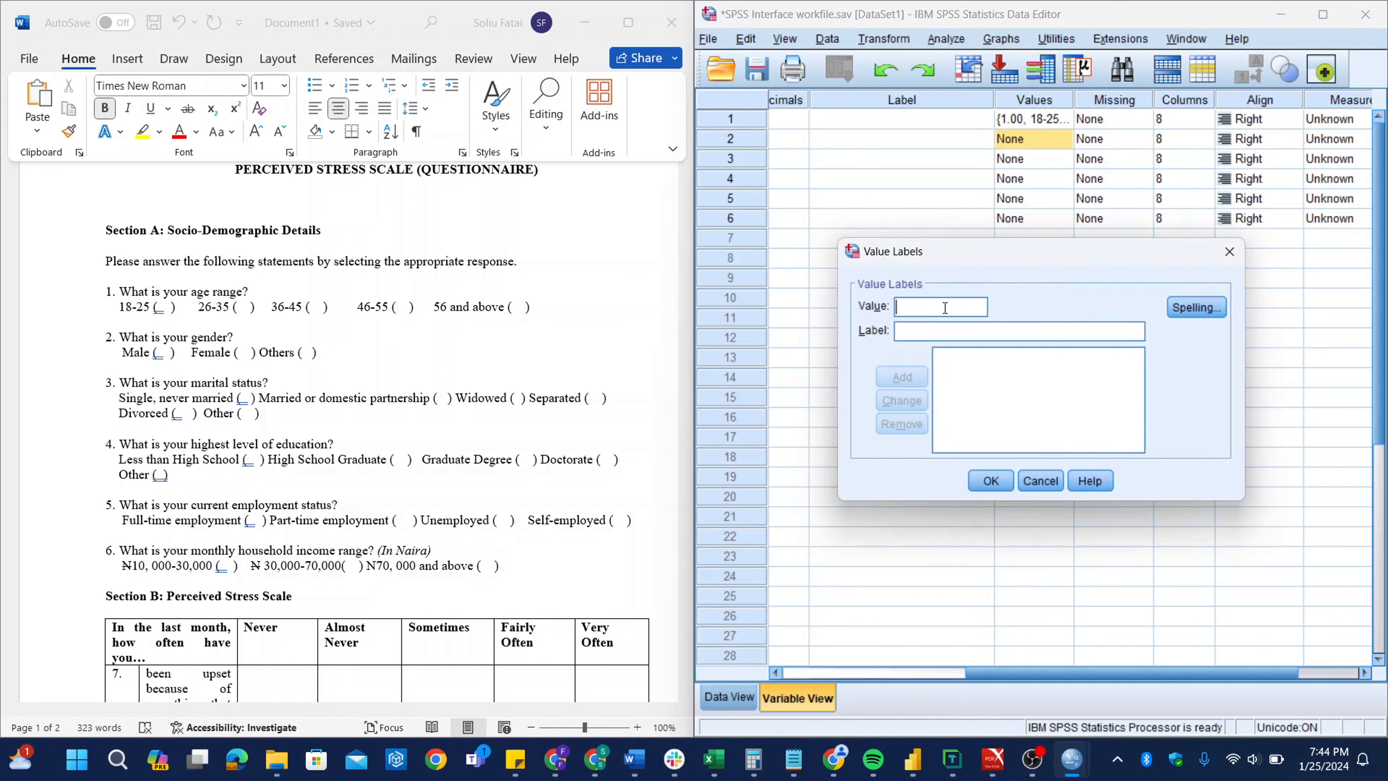
pyautogui.write('1')
pyautogui.press('capslock')
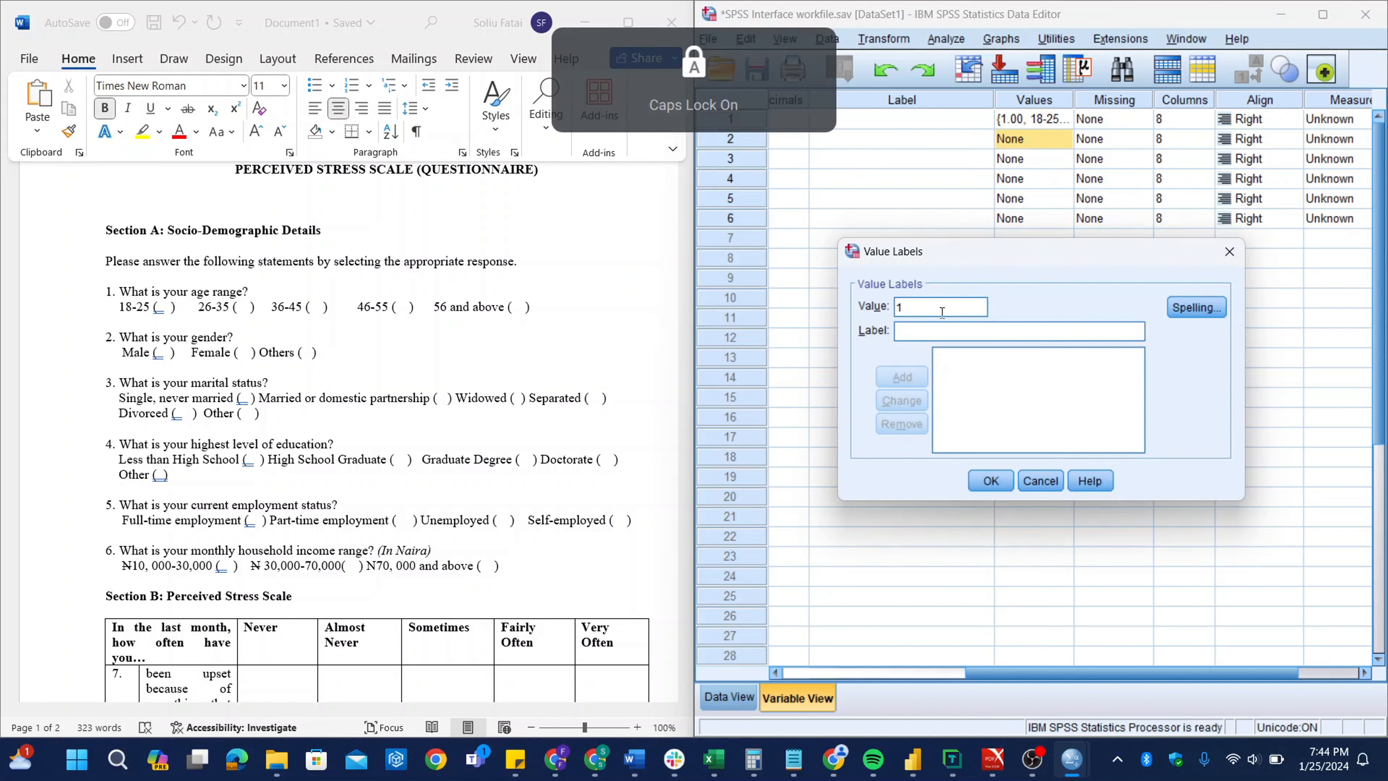
pyautogui.press('capslock')
pyautogui.write('Male')
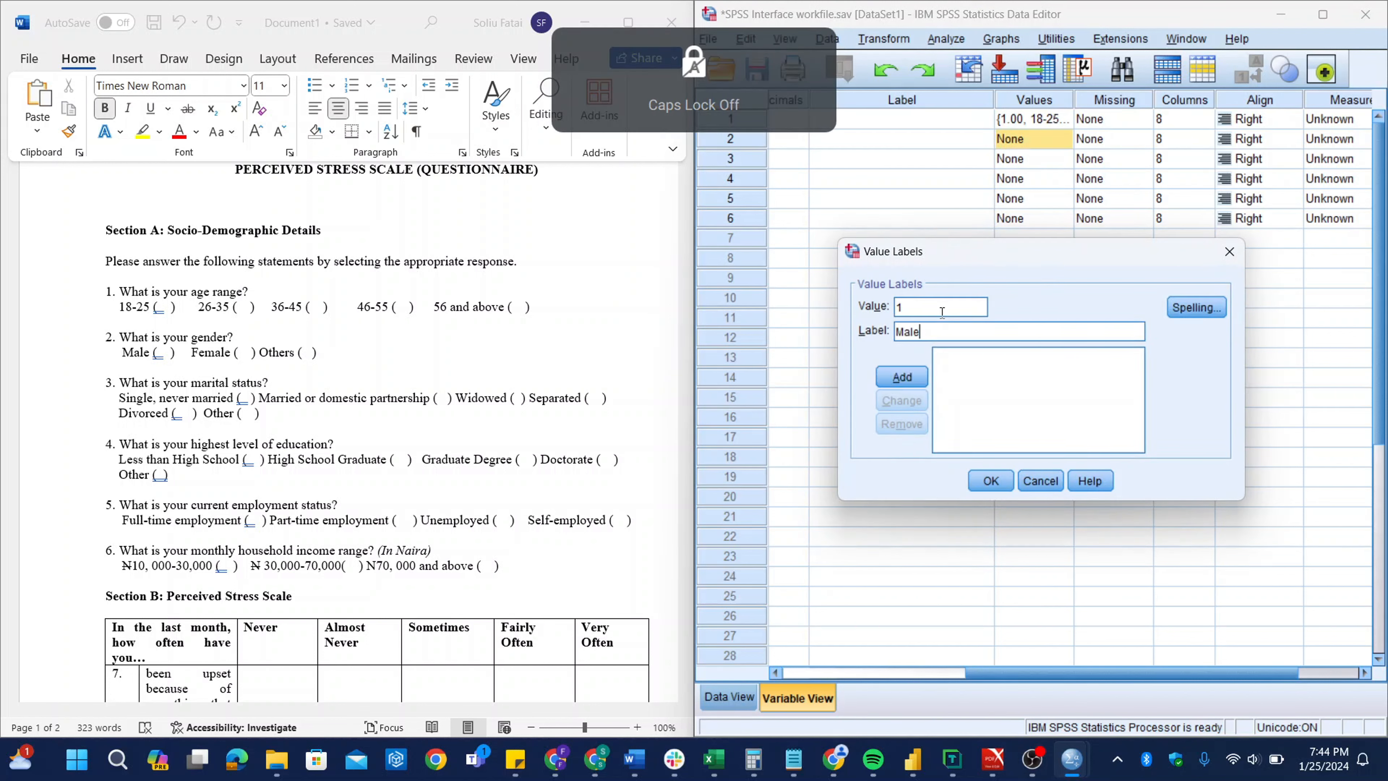
pyautogui.press('Return')
# Step: Add value 2 labelled Female for Gender
pyautogui.write('2')
pyautogui.press('Tab')
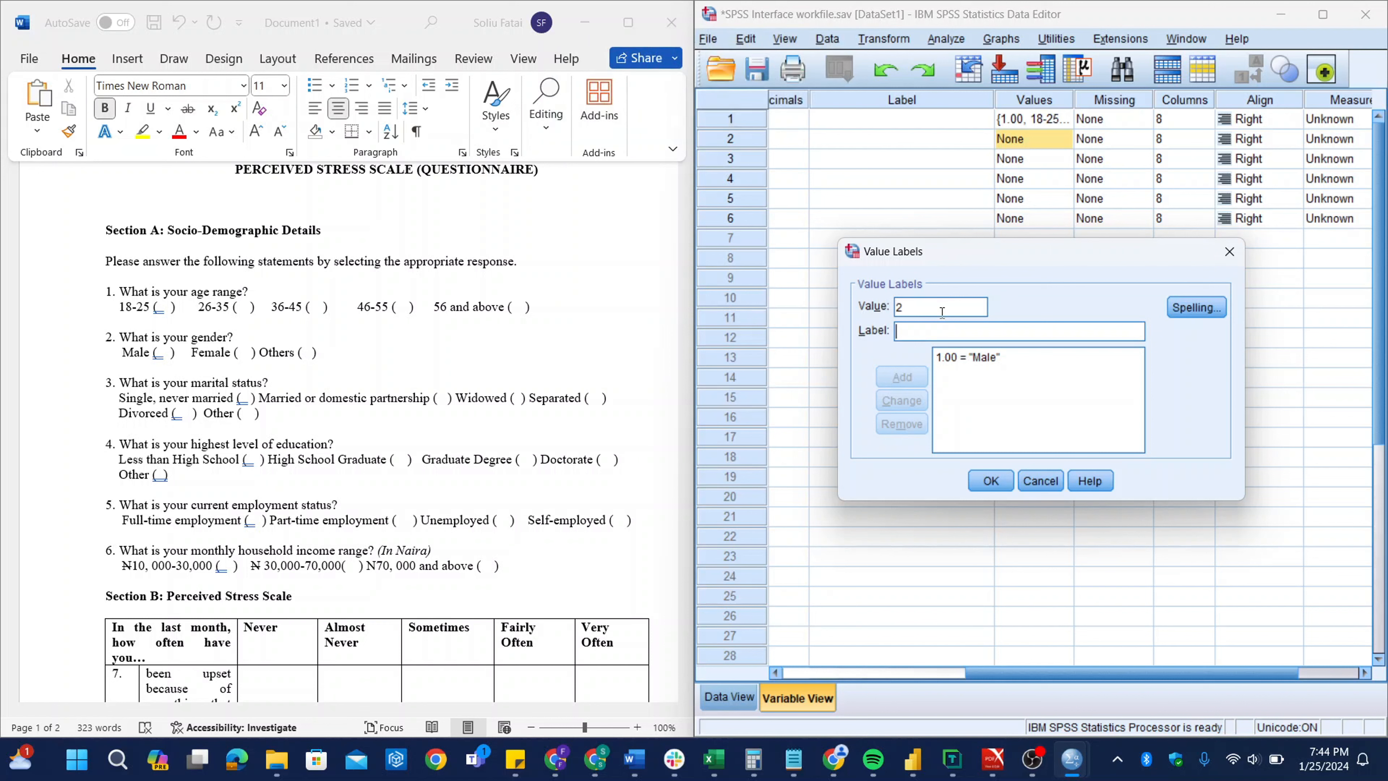
pyautogui.press('capslock')
pyautogui.write('F')
pyautogui.press('capslock')
pyautogui.write('emale')
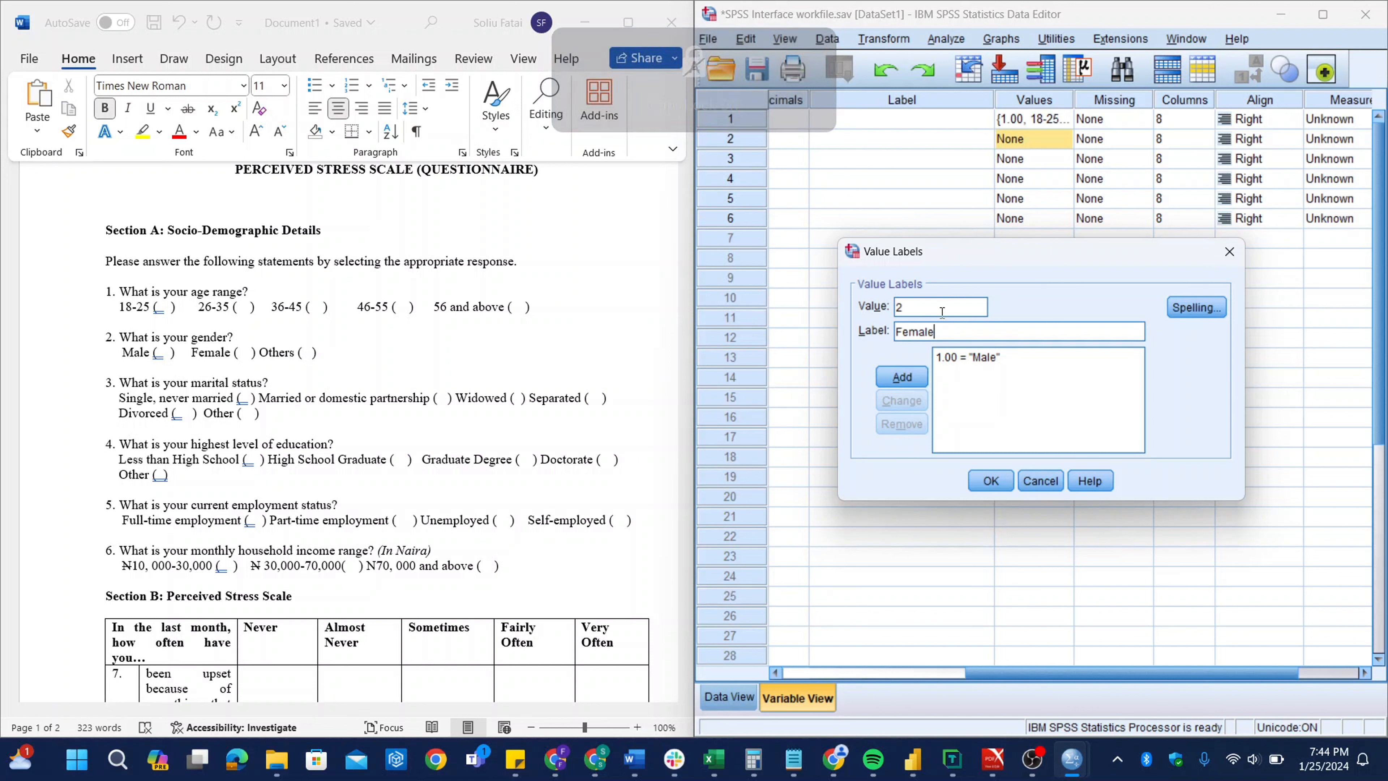
pyautogui.press('Return')
# Step: Add value 3 labelled Others for Gender and apply the gender value labels
pyautogui.write('3')
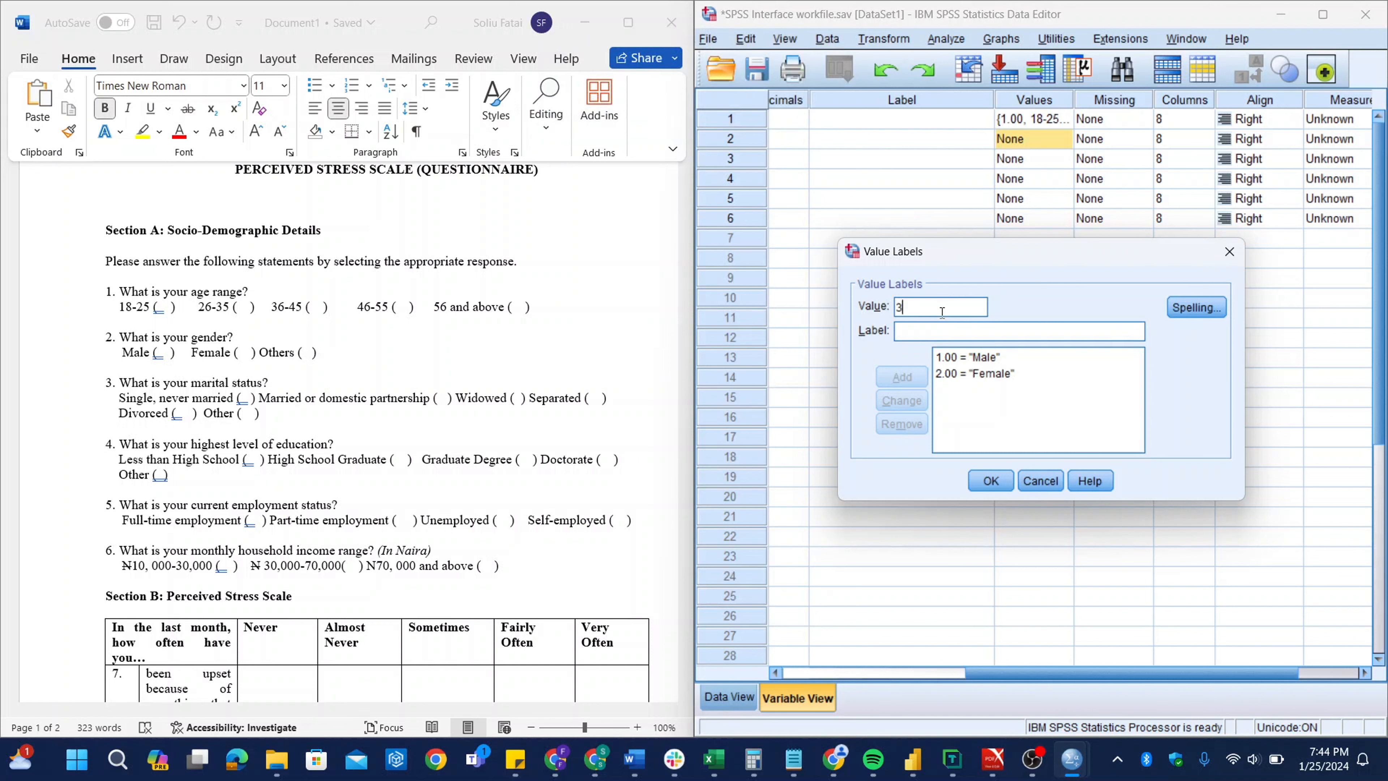
pyautogui.press('Tab')
pyautogui.press('capslock')
pyautogui.write('O')
pyautogui.press('capslock')
pyautogui.write('ther')
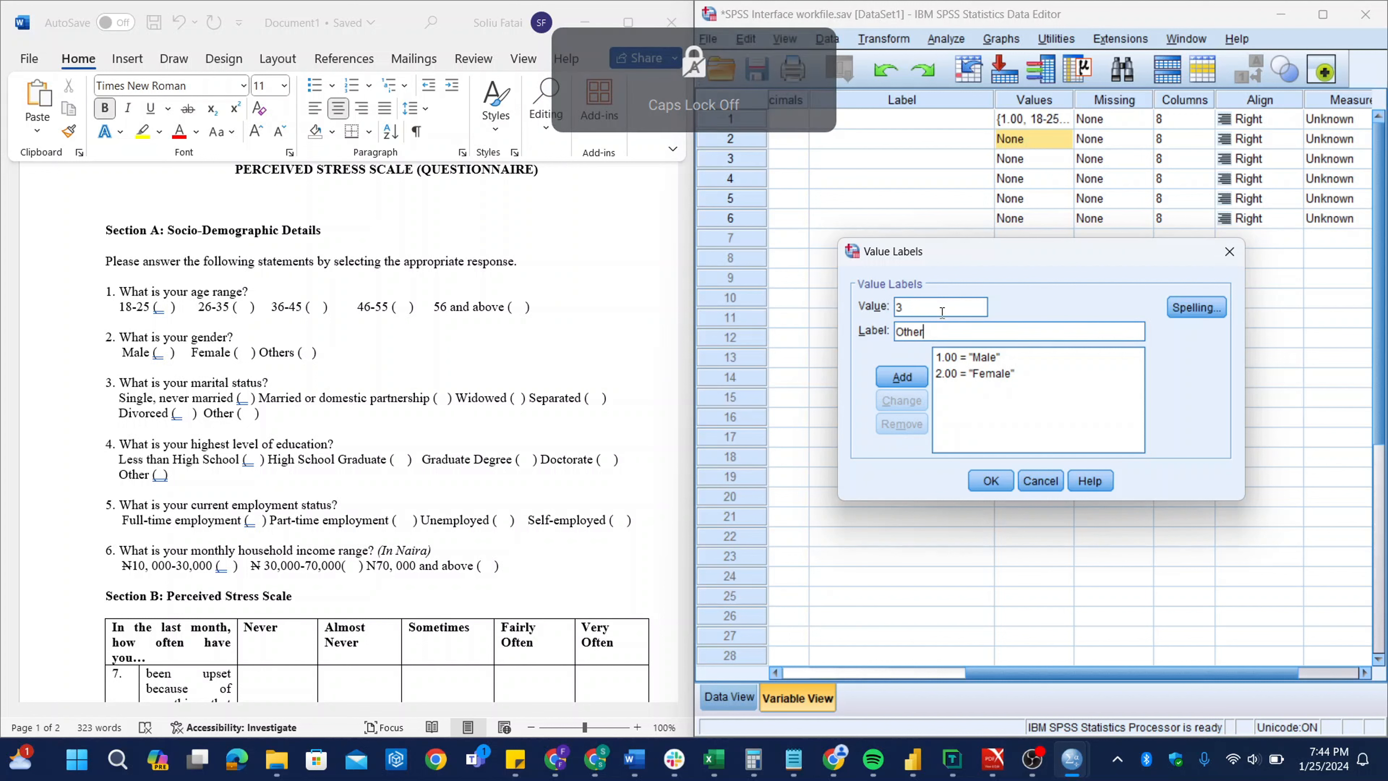
pyautogui.write('s')
pyautogui.click(908, 380)
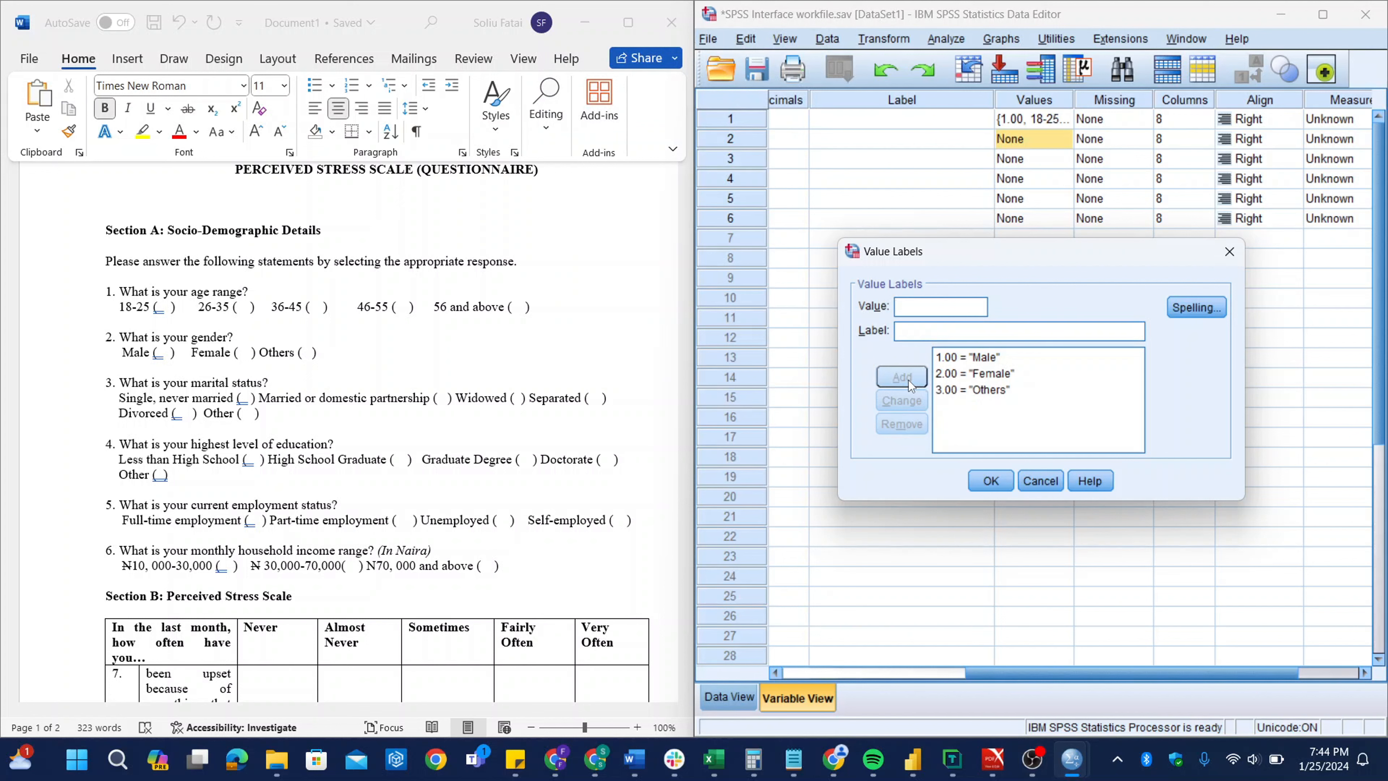
pyautogui.click(982, 482)
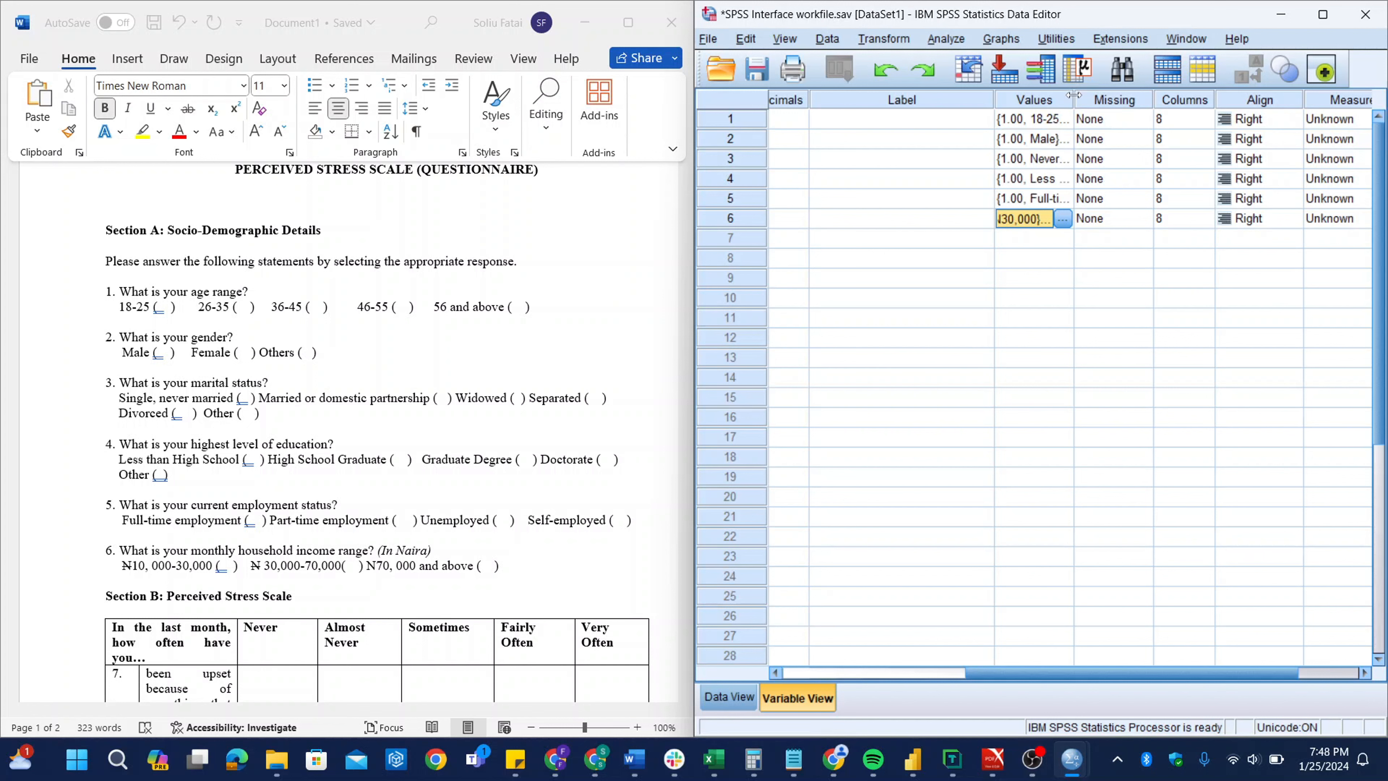
# Step: Widen the Values column and review the value labels defined for Monthly_income
pyautogui.moveTo(1074, 99); pyautogui.dragTo(1225, 88)
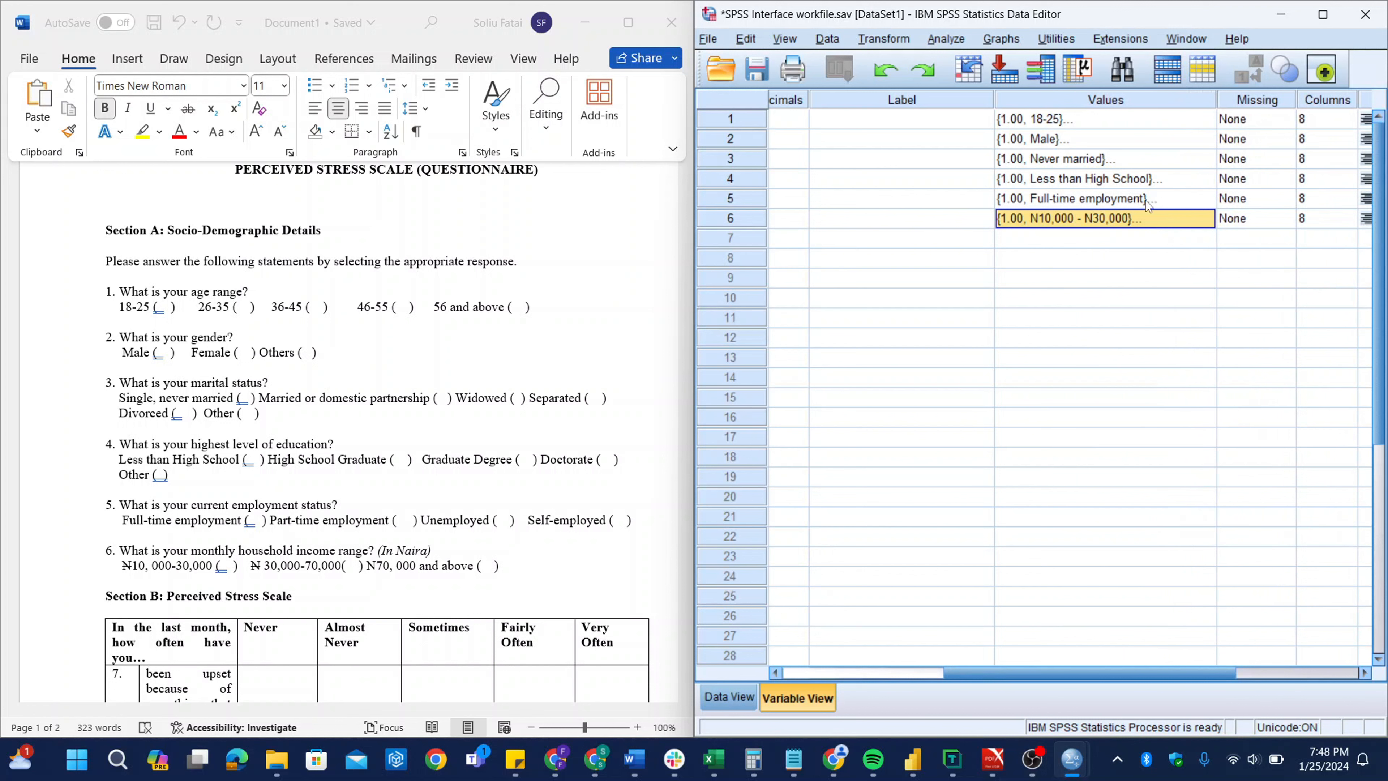
pyautogui.click(1200, 220)
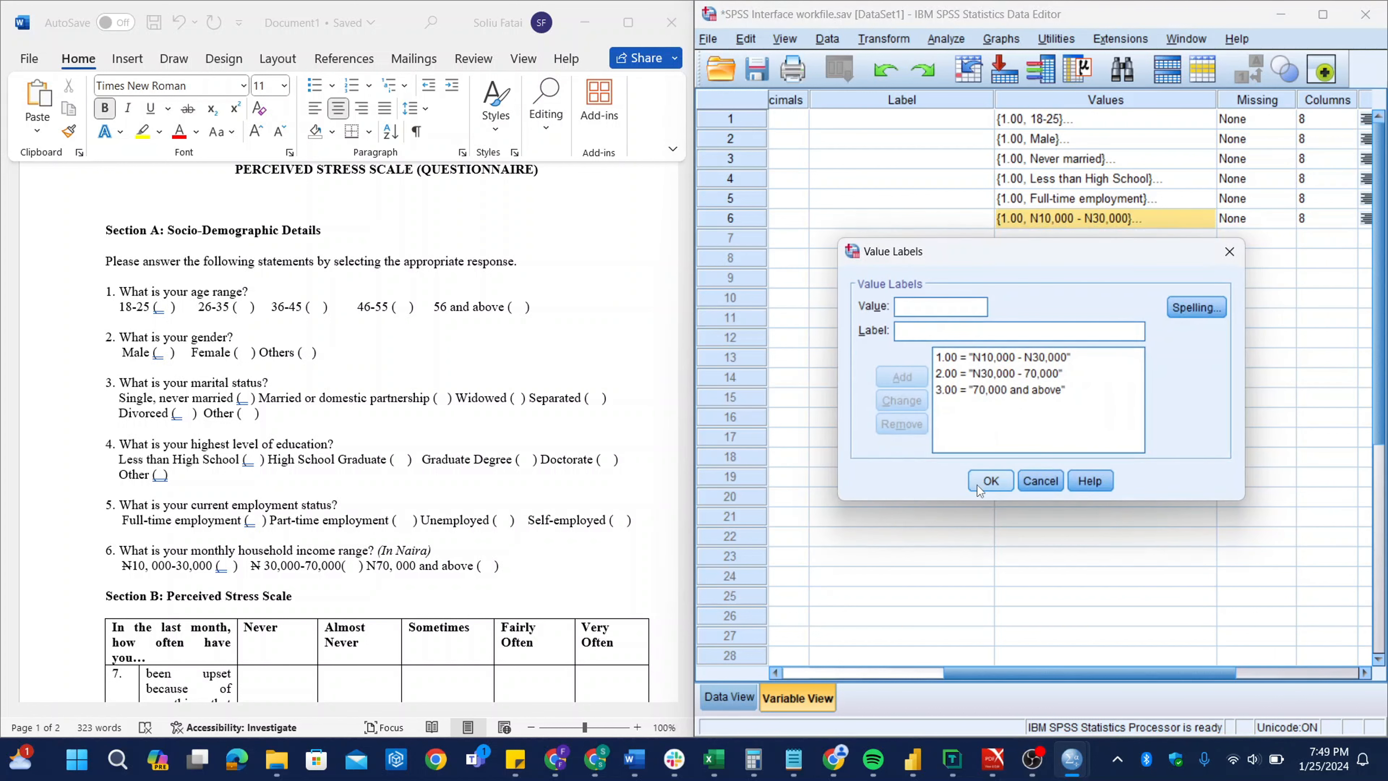
pyautogui.click(989, 481)
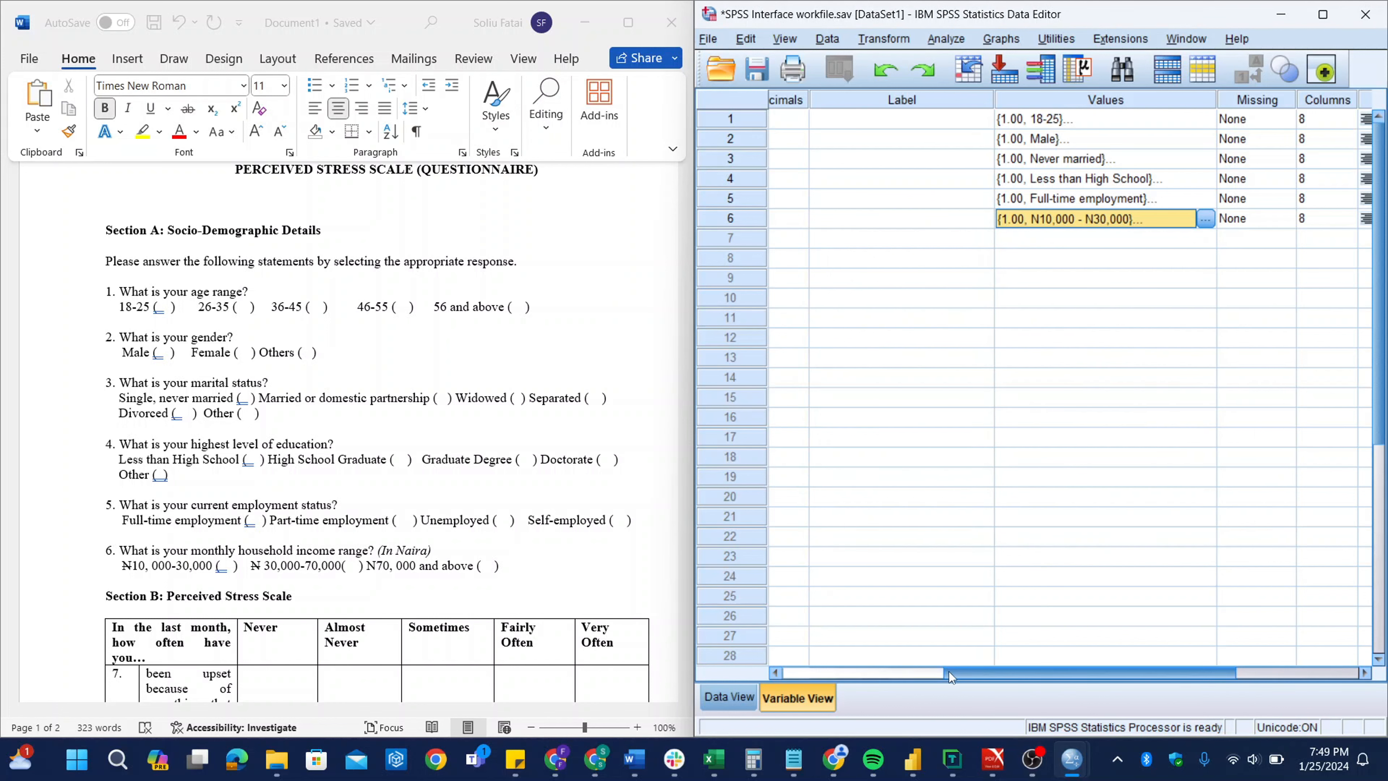
# Step: Set the decimals of the Age and Gender variables to 0
pyautogui.click(783, 674)
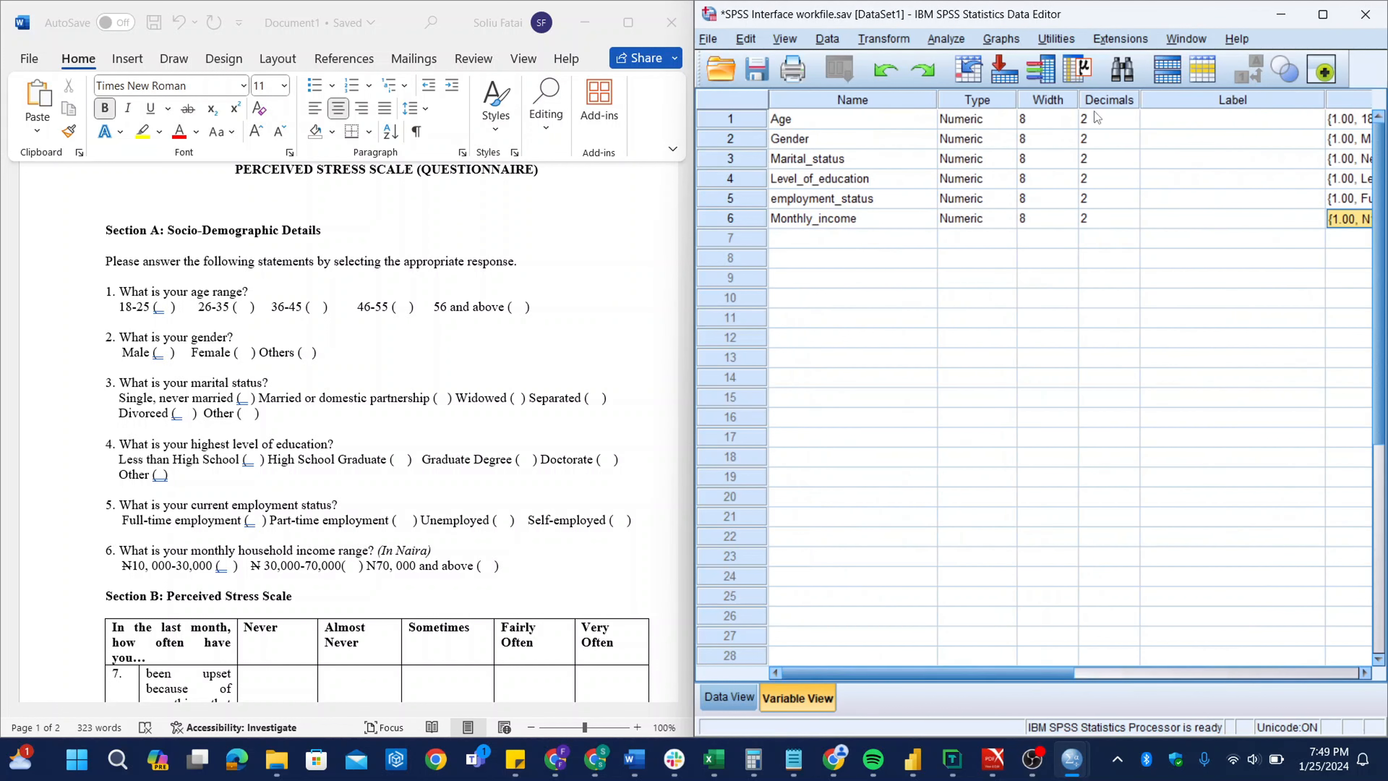
pyautogui.click(1118, 119)
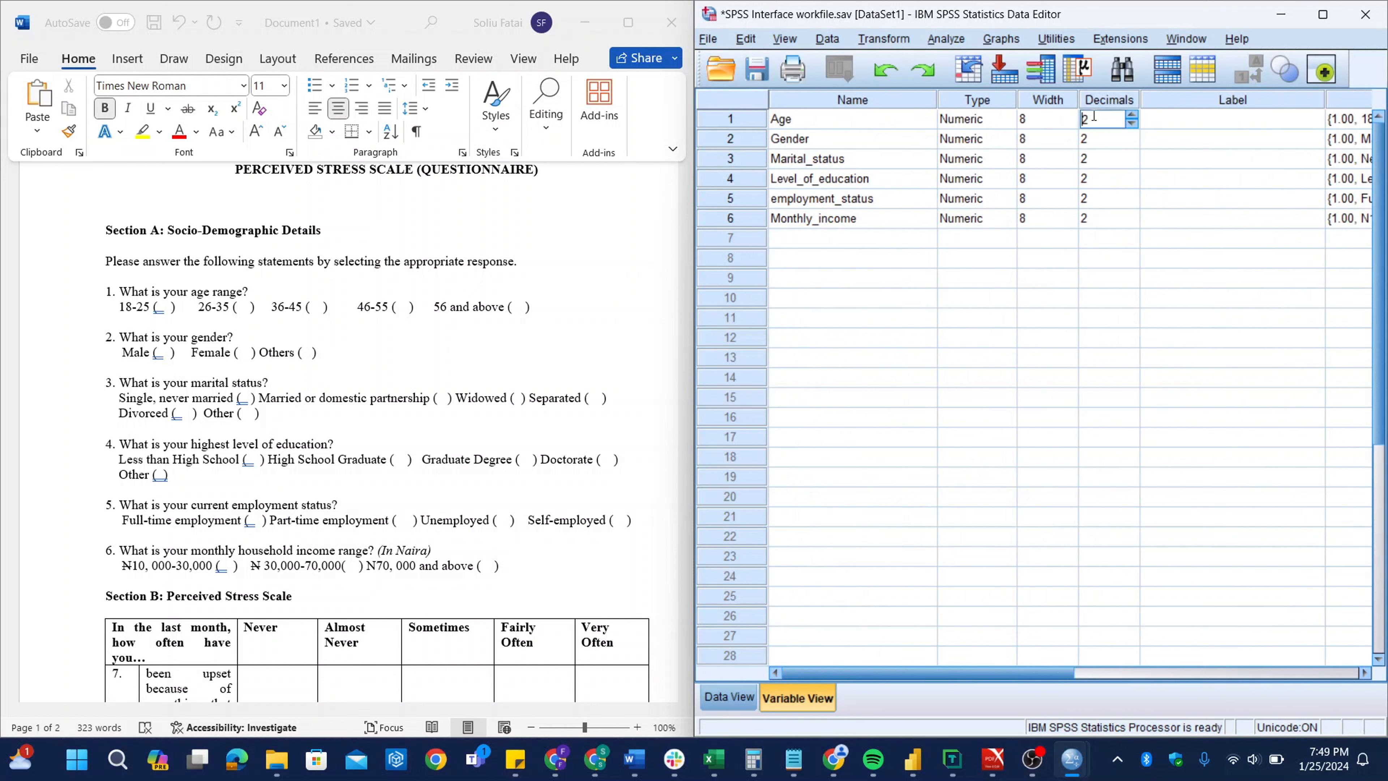
pyautogui.click(1135, 125)
pyautogui.click(1135, 125)
pyautogui.click(1122, 138)
pyautogui.click(1131, 144)
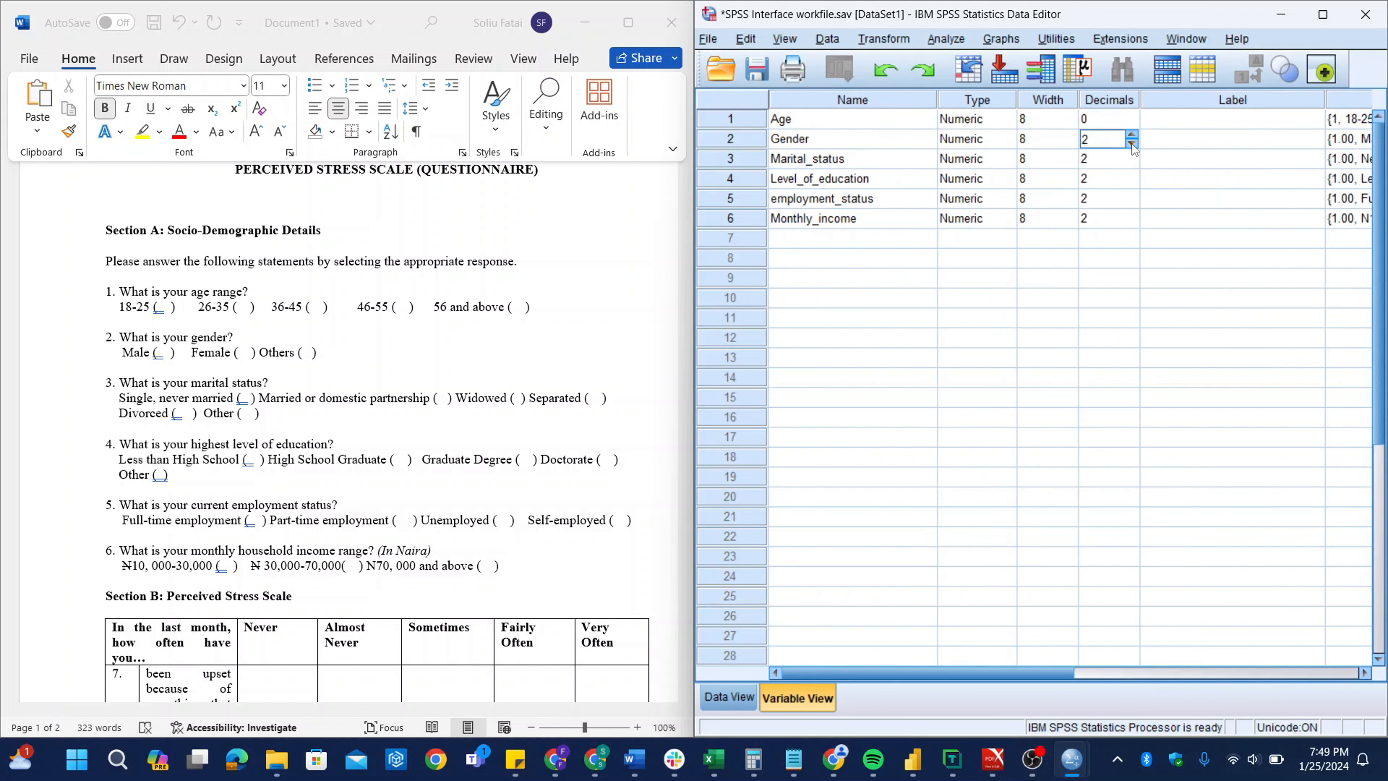
pyautogui.click(1131, 145)
# Step: Set the decimals of Marital_status, Level_of_education, employment_status and Monthly_income to 0
pyautogui.click(1110, 166)
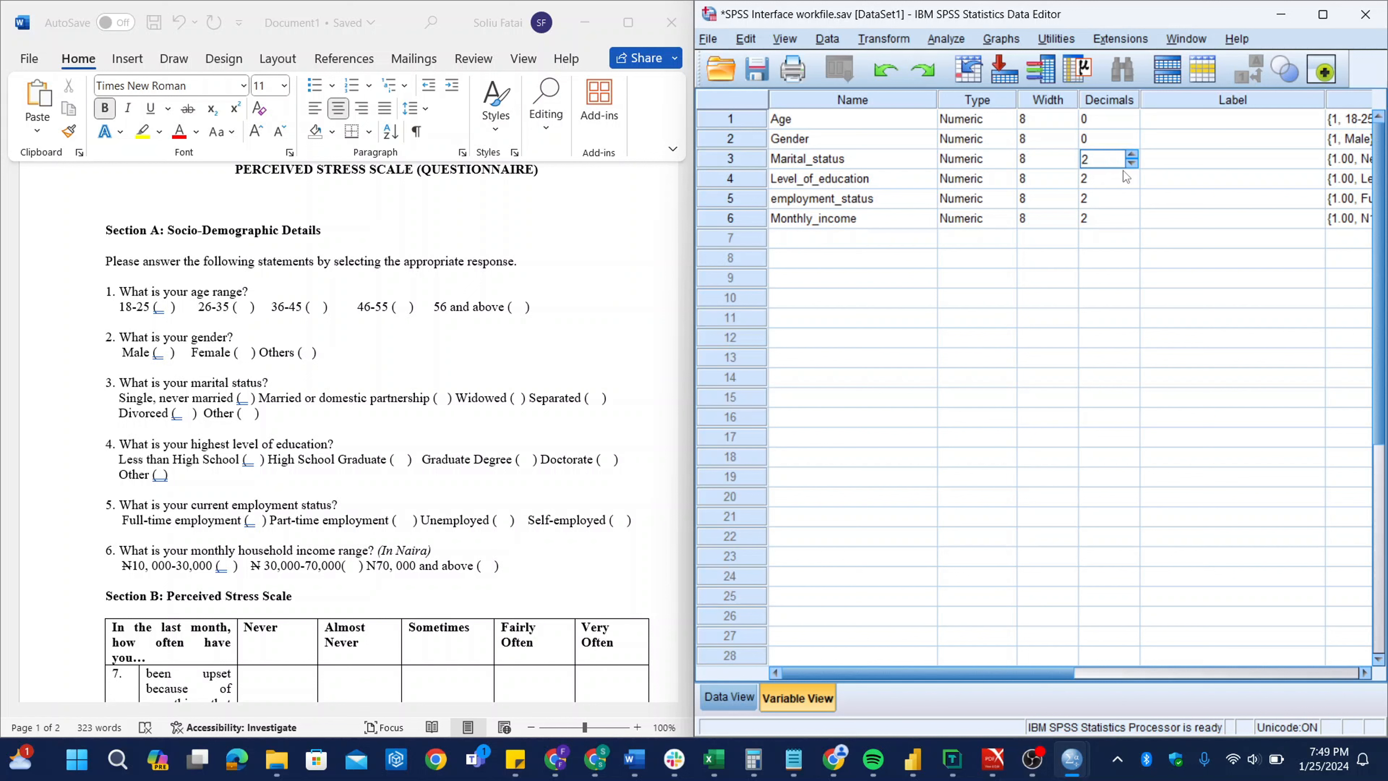
pyautogui.click(1133, 165)
pyautogui.click(1133, 165)
pyautogui.click(1131, 183)
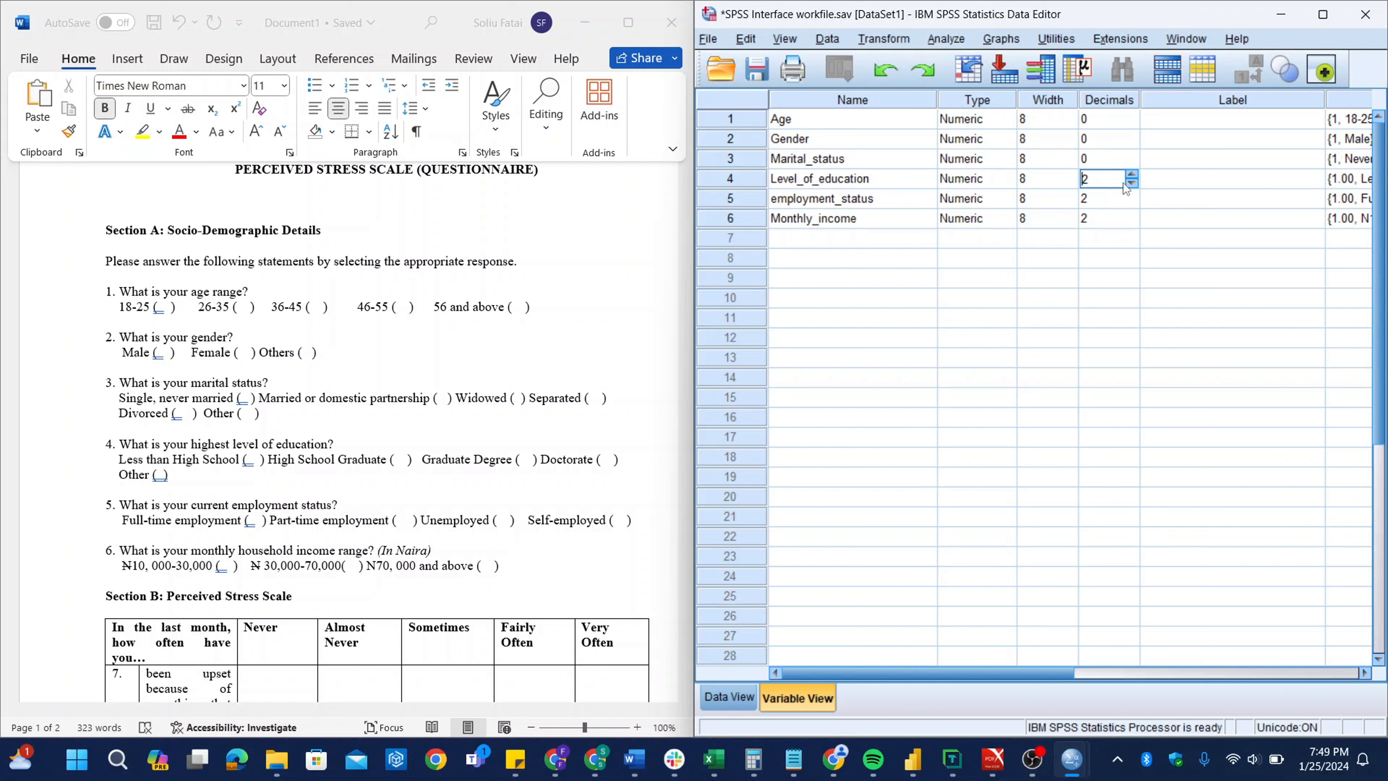
pyautogui.click(1132, 187)
pyautogui.click(1132, 185)
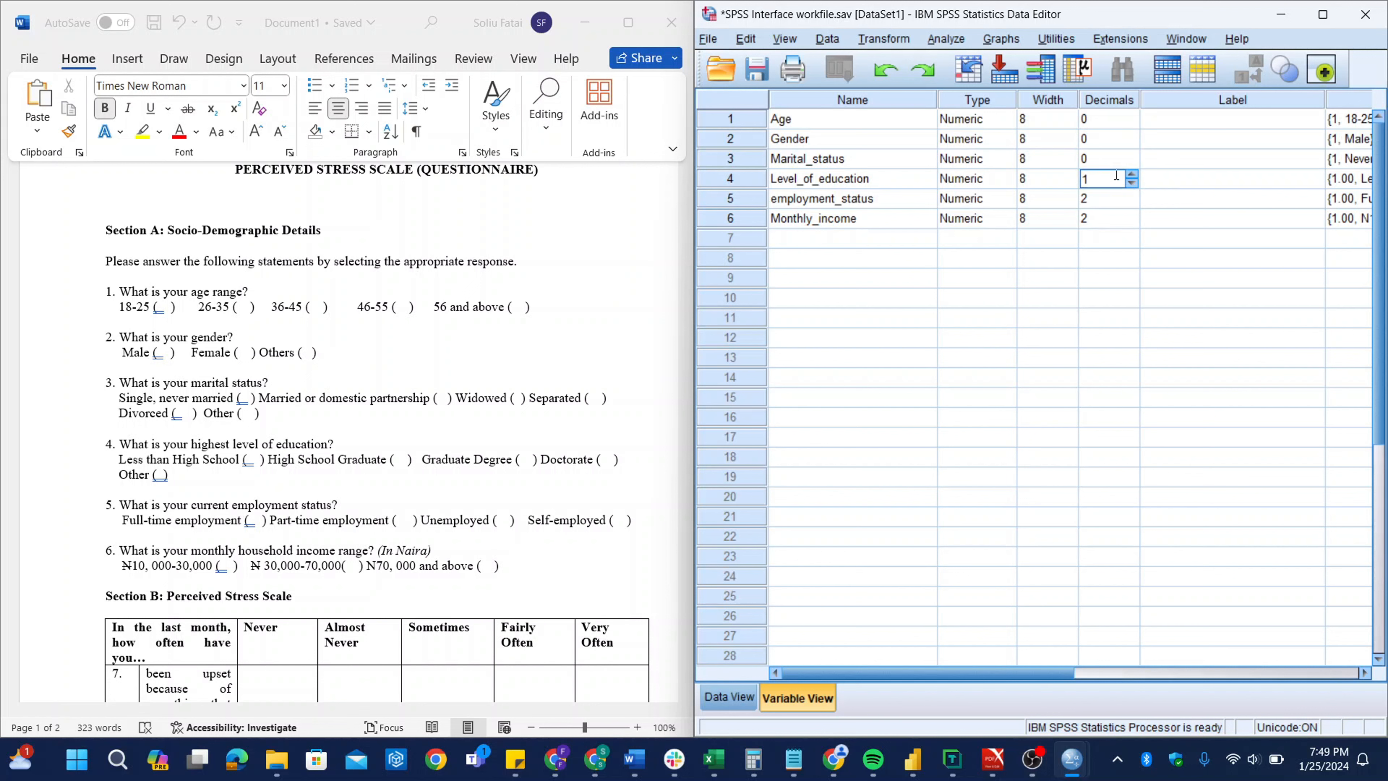
pyautogui.click(1135, 184)
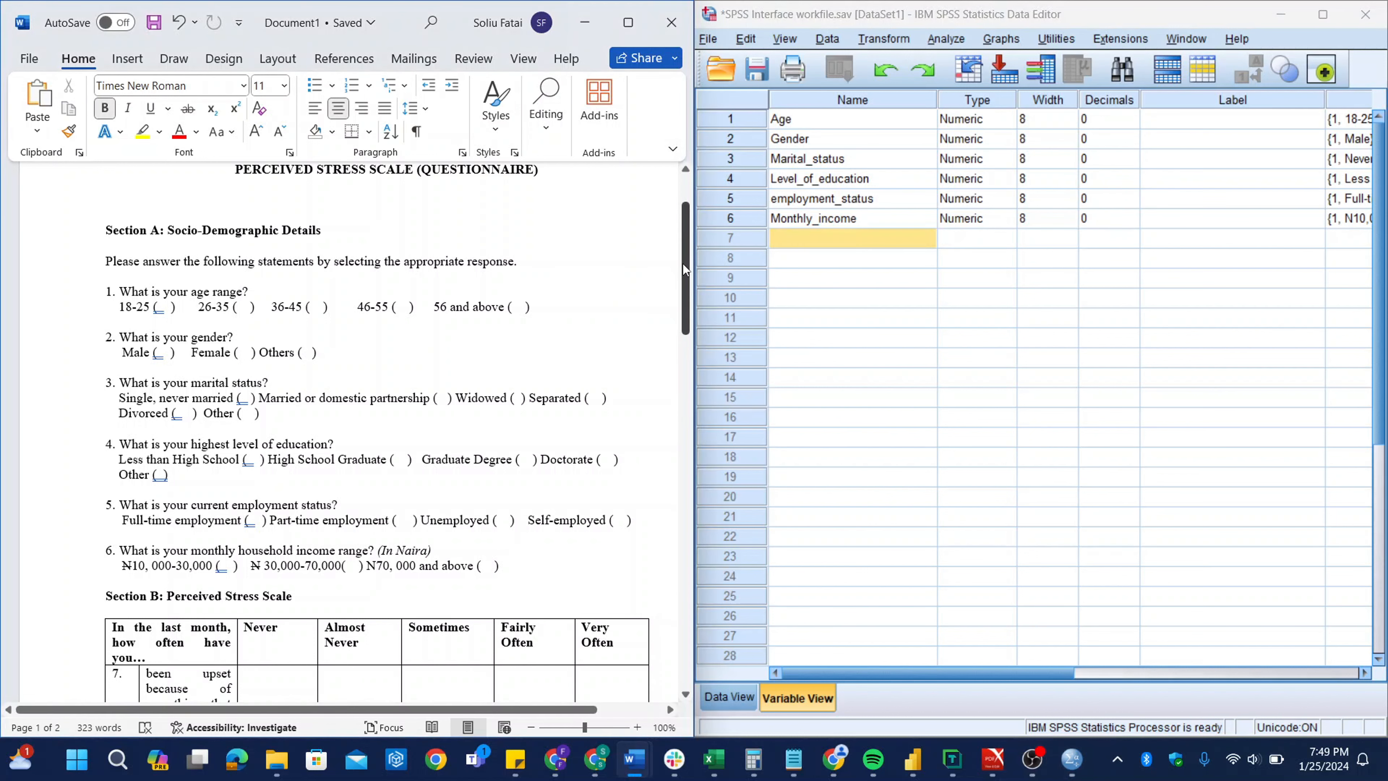
# Step: In the Word questionnaire's Section B table, add Strongly Agree, Agreed and Disagree beneath the Never, Almost Never and Sometimes headings
pyautogui.moveTo(684, 263); pyautogui.dragTo(683, 354)
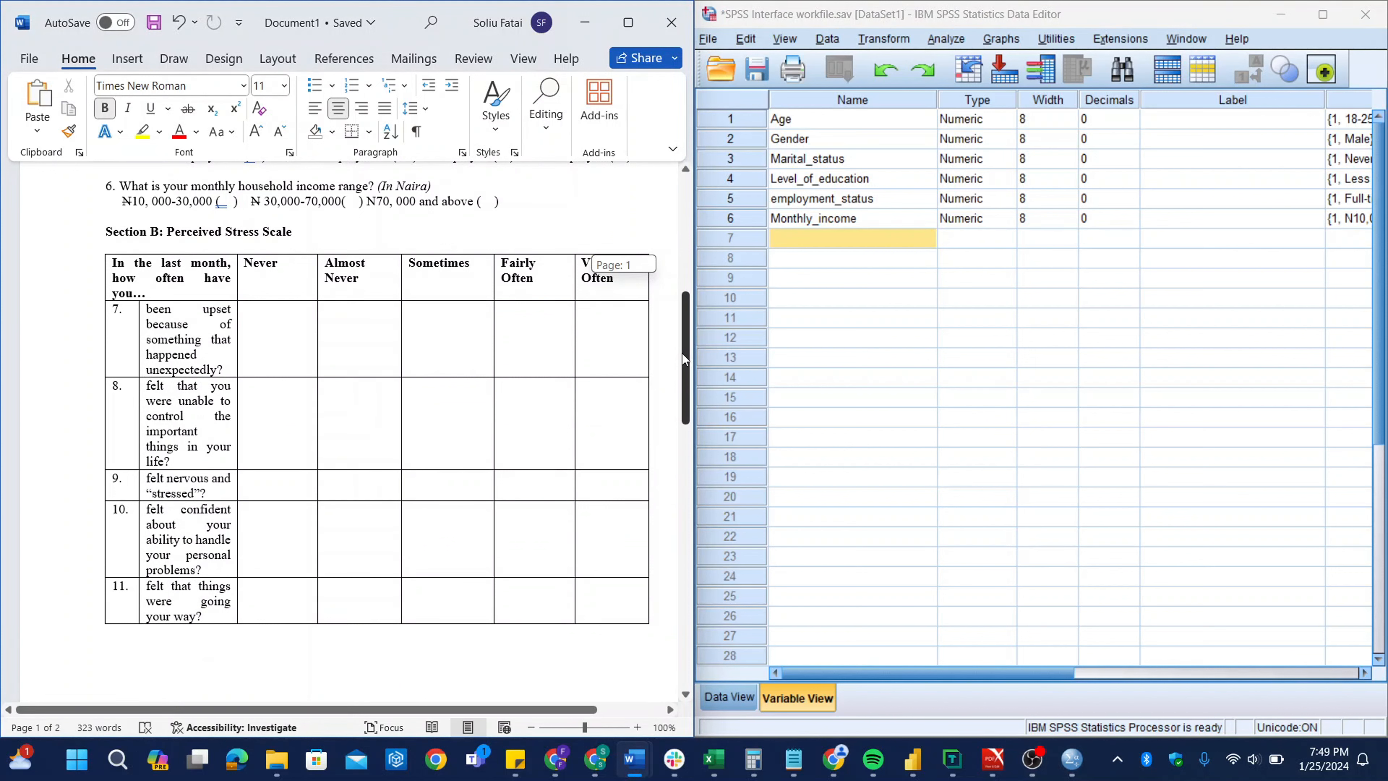
pyautogui.moveTo(682, 354)
pyautogui.mouseDown()
pyautogui.moveTo(682, 389)
pyautogui.moveTo(682, 358)
pyautogui.mouseUp()
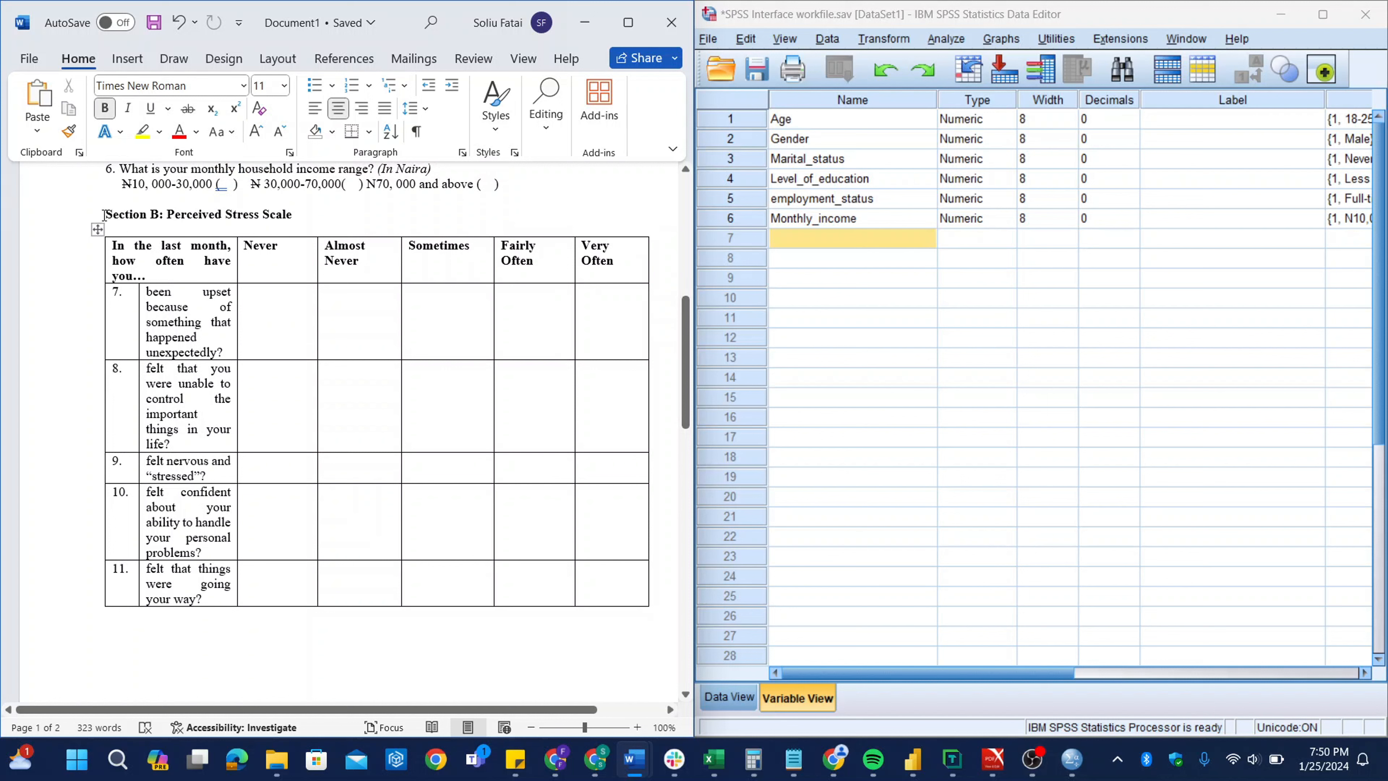
pyautogui.moveTo(104, 215); pyautogui.dragTo(515, 545)
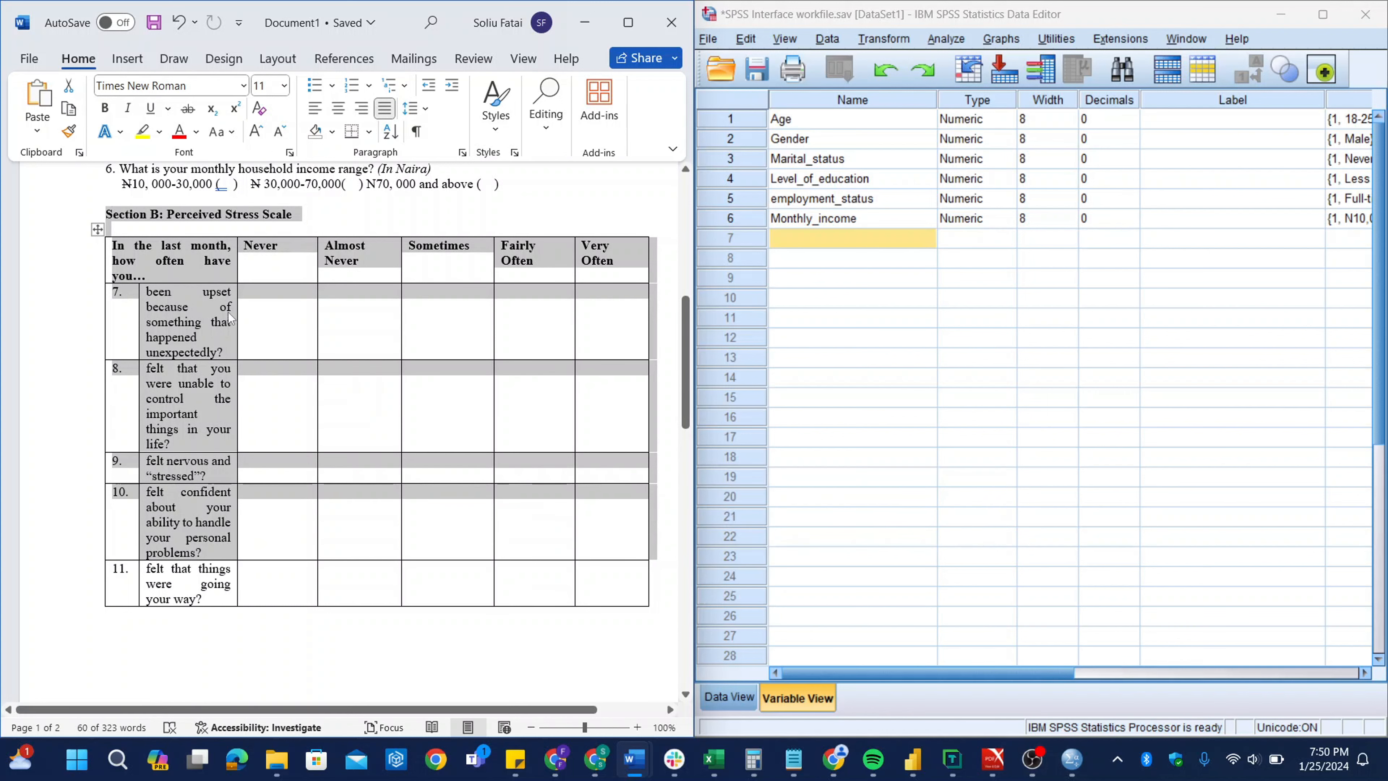
pyautogui.click(284, 263)
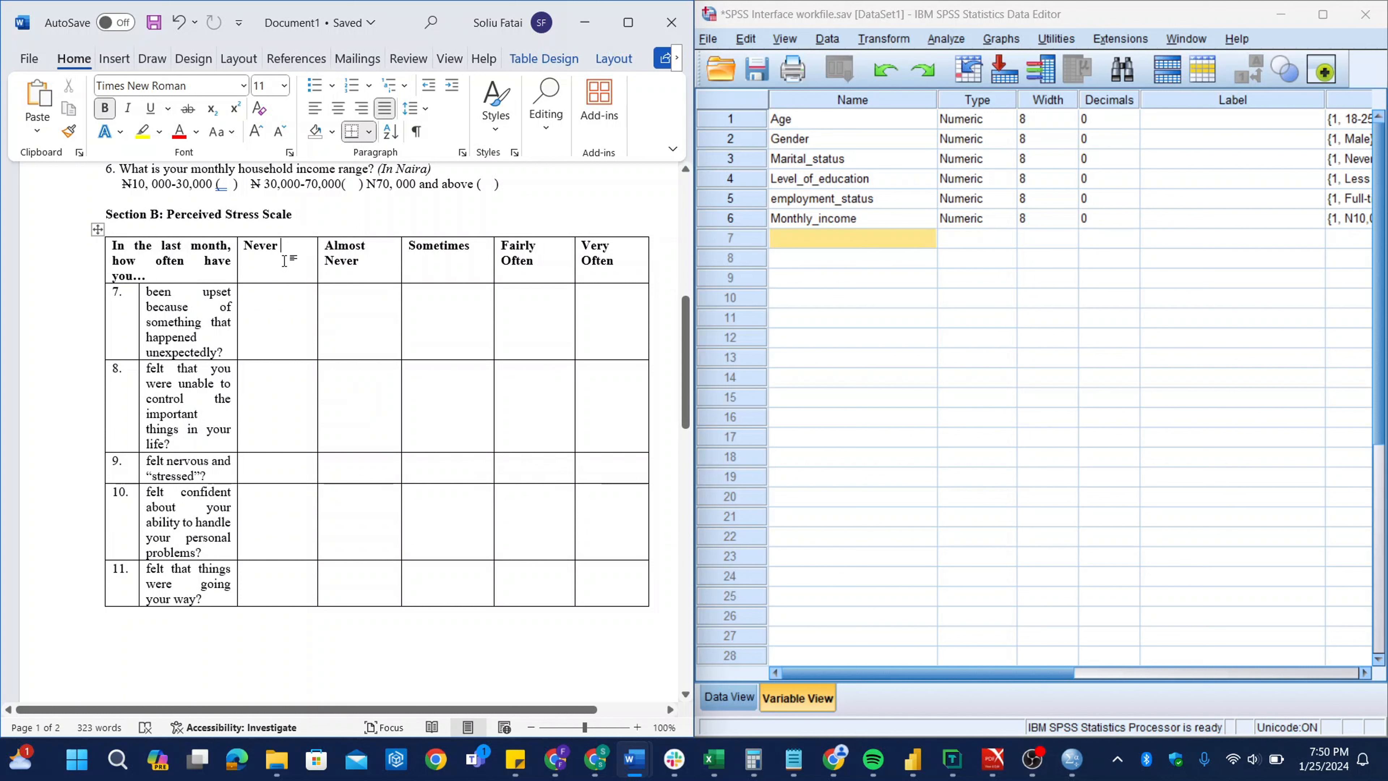
pyautogui.press('Return')
pyautogui.press('capslock')
pyautogui.write('S')
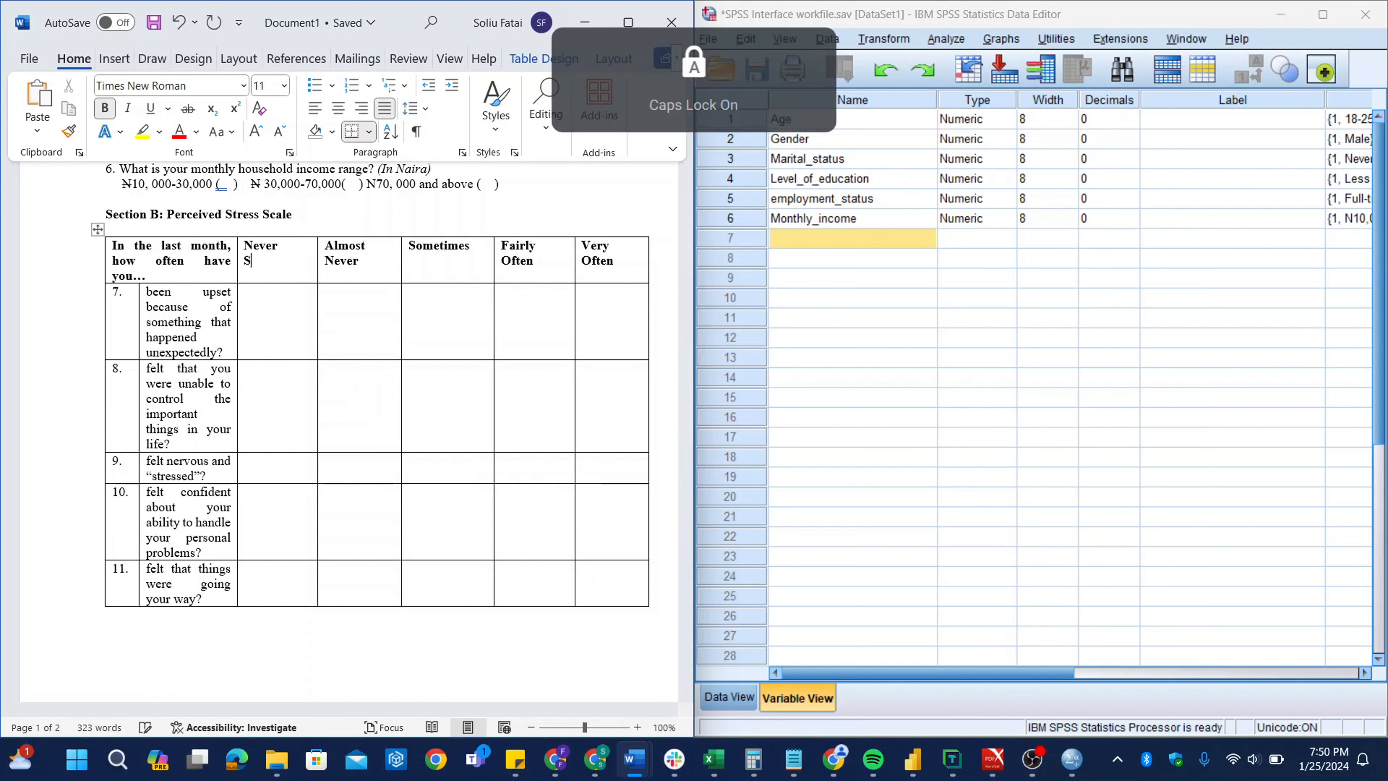
pyautogui.press('capslock')
pyautogui.write('trongly')
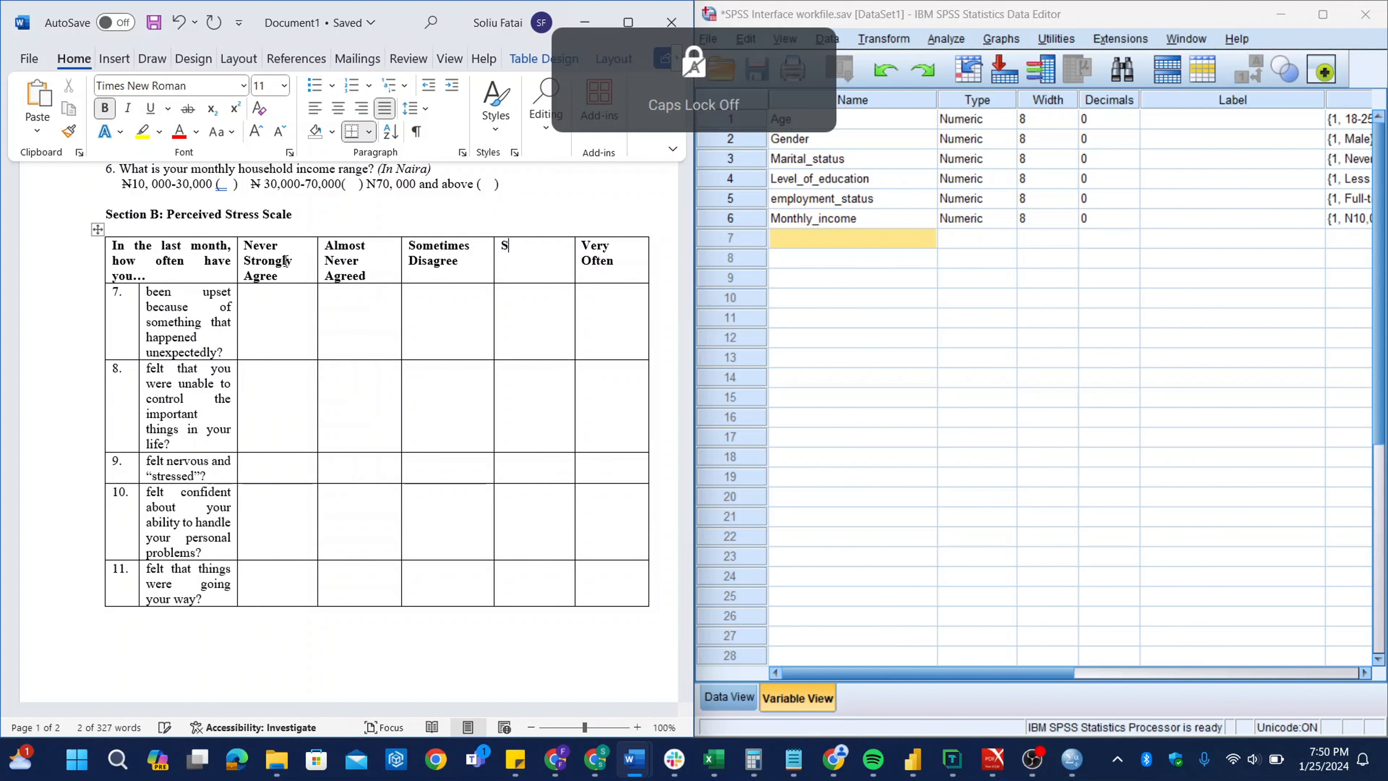
# Step: Replace the Fairly Often heading in the Section B table with Strongly Disagree
pyautogui.write('trongly')
pyautogui.press('capslock')
pyautogui.write('D')
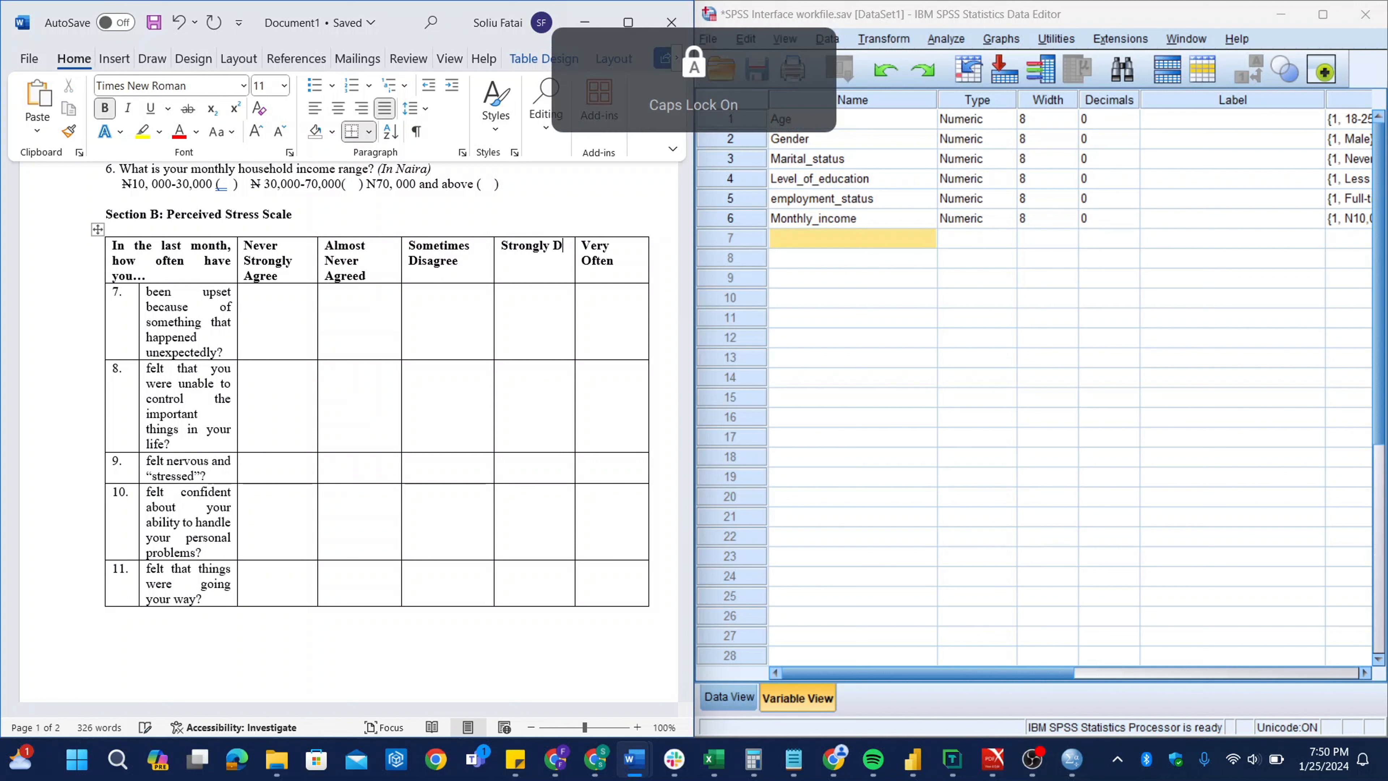
pyautogui.press('capslock')
pyautogui.write('isagree')
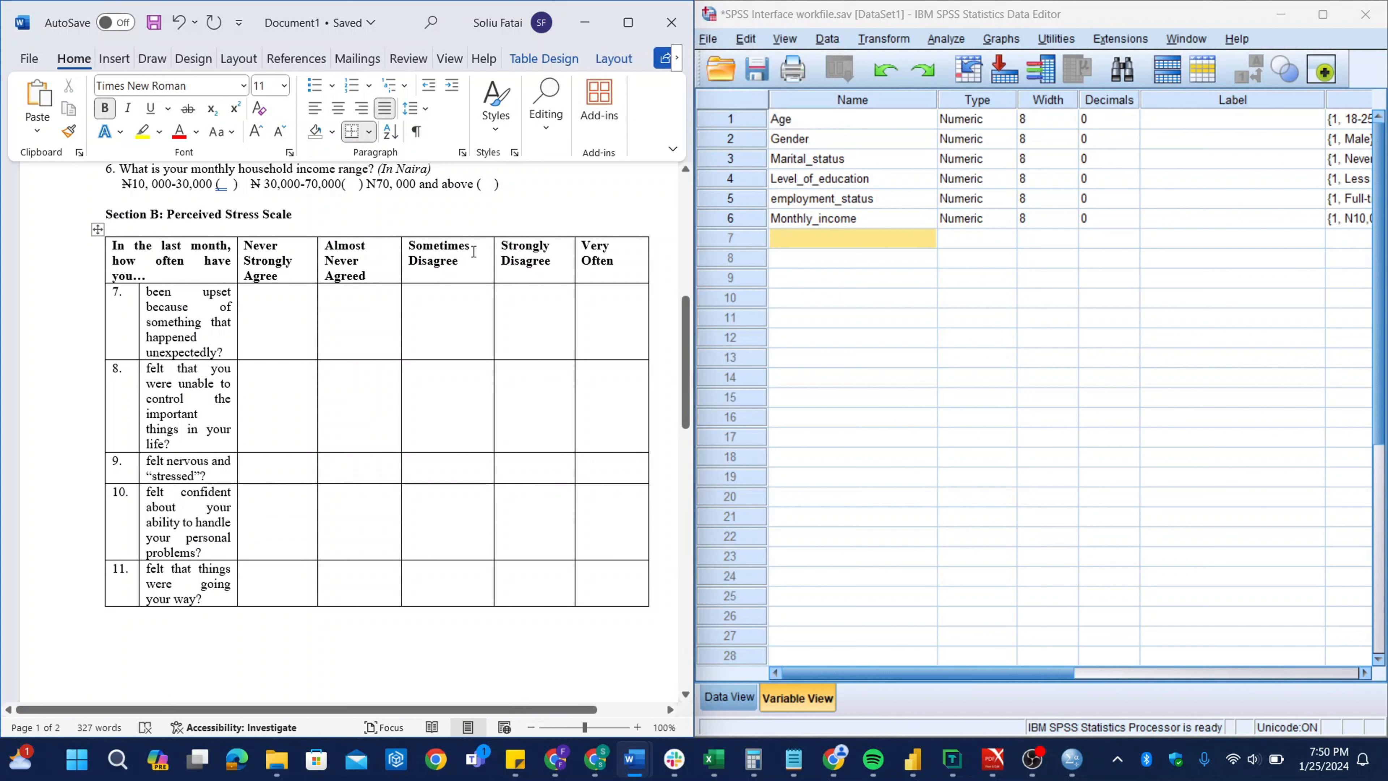
# Step: Delete Sometimes, Almost, the first column's Never and Very Often from the Section B table headings
pyautogui.moveTo(474, 252); pyautogui.dragTo(320, 250)
pyautogui.press('BackSpace')
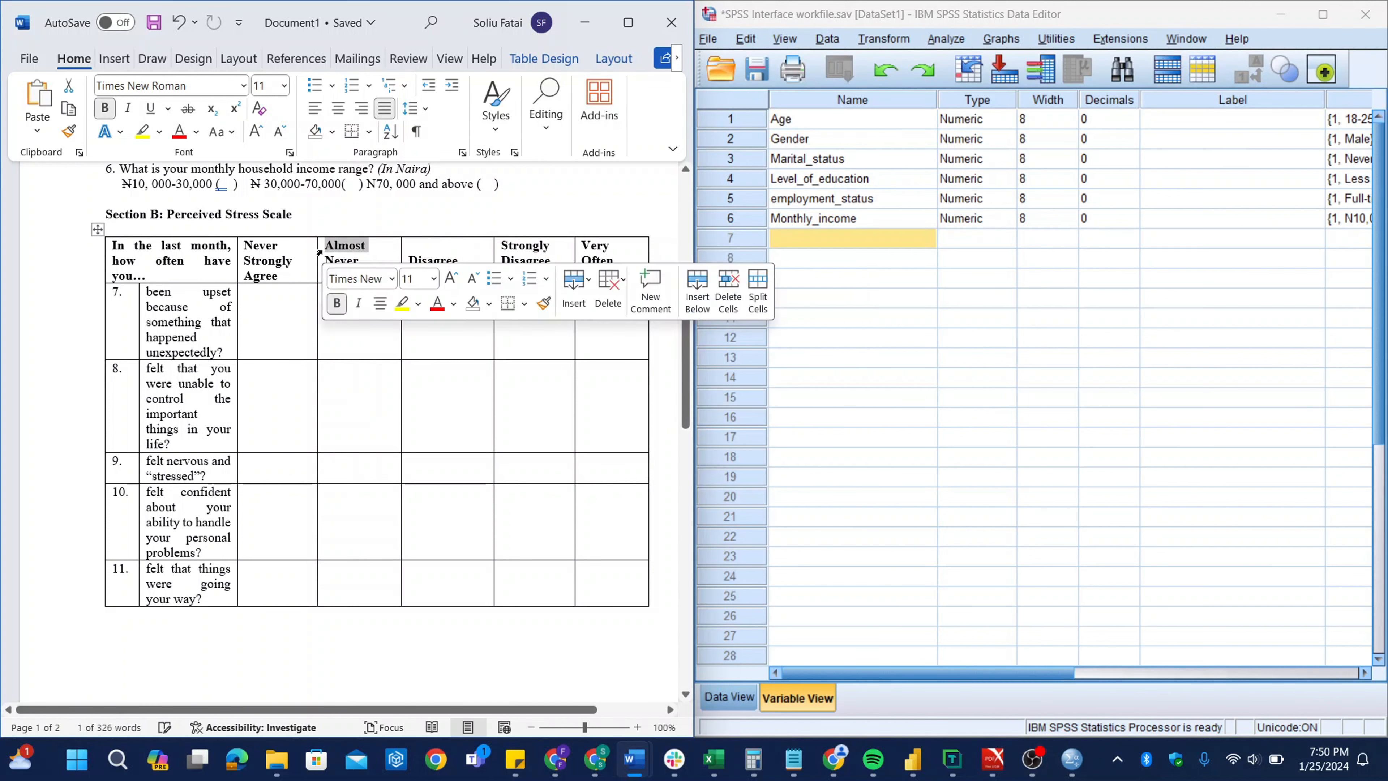
pyautogui.press('BackSpace')
pyautogui.moveTo(279, 246); pyautogui.dragTo(243, 245)
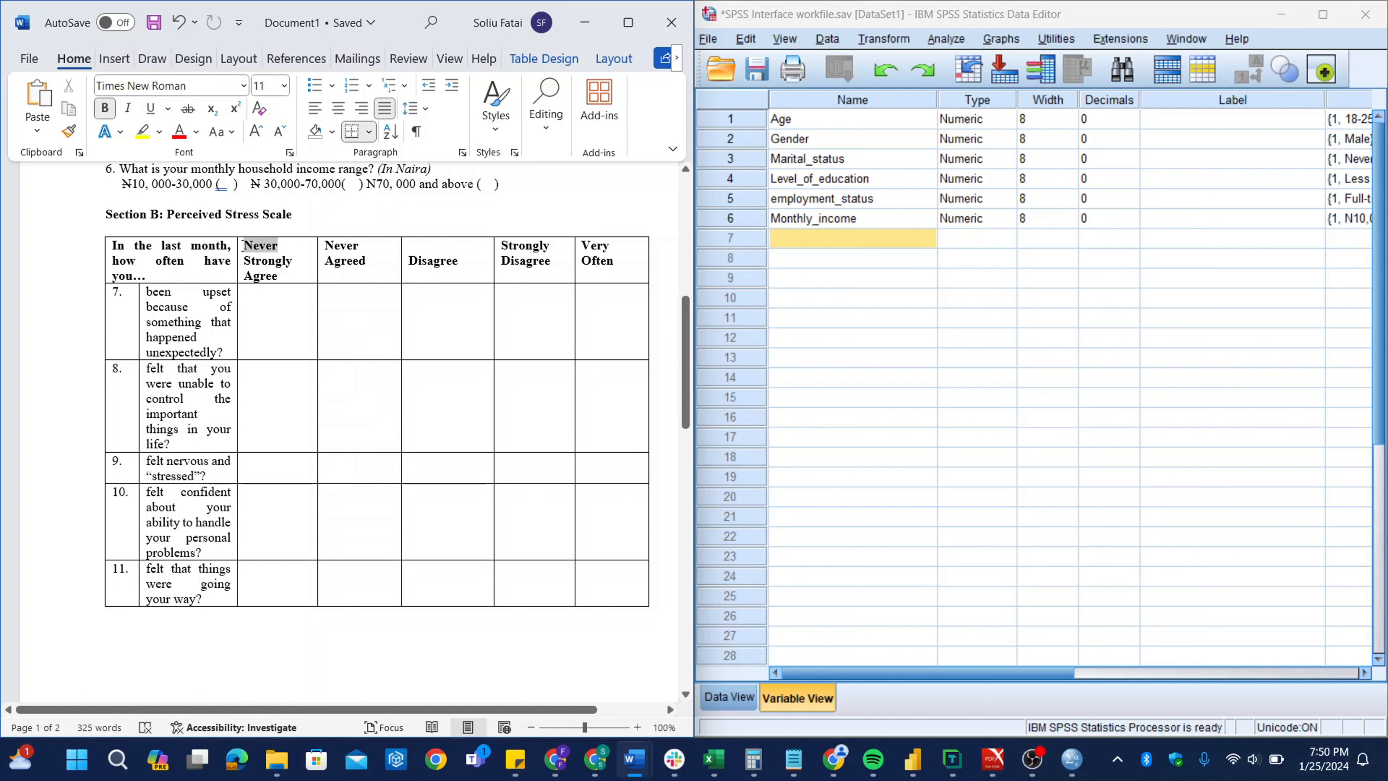
pyautogui.press('BackSpace')
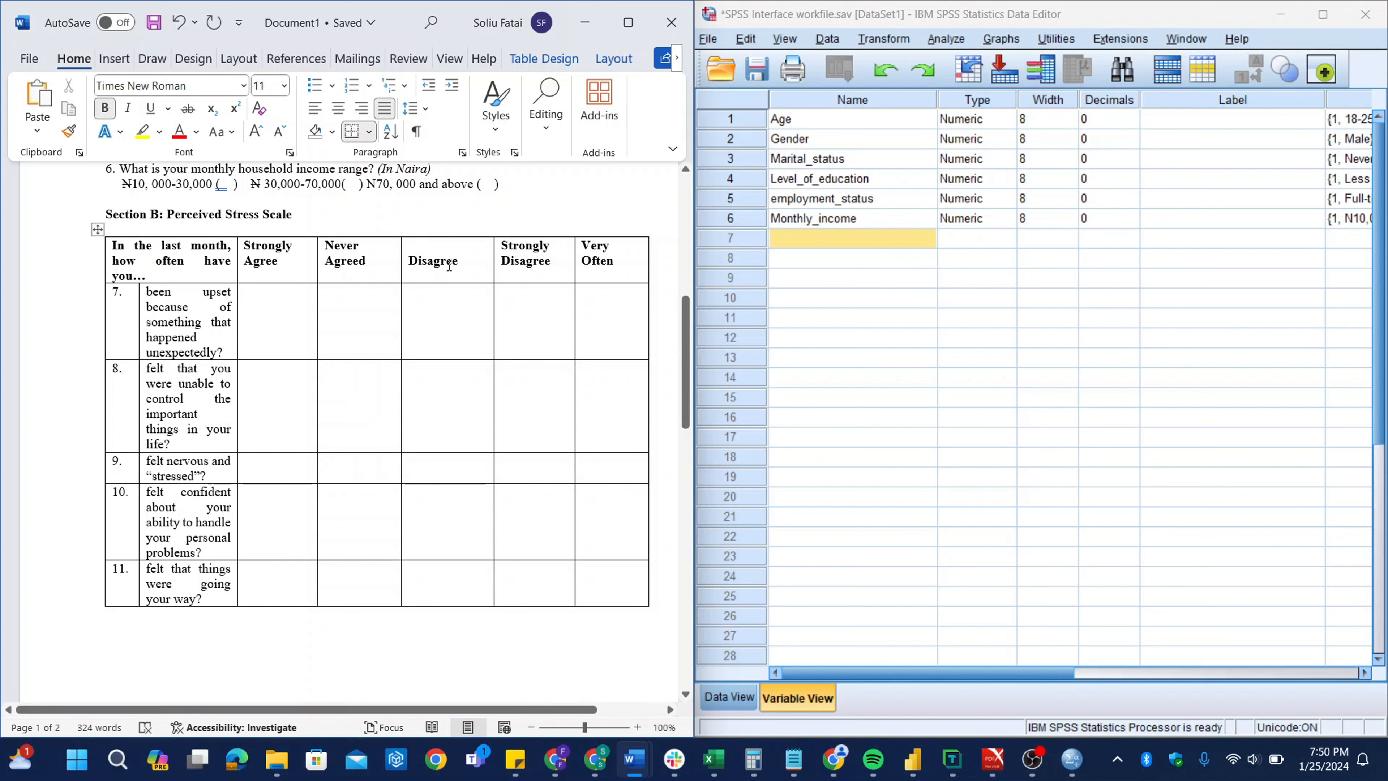
pyautogui.click(414, 264)
pyautogui.press('BackSpace')
pyautogui.moveTo(582, 246); pyautogui.dragTo(621, 262)
pyautogui.press('BackSpace')
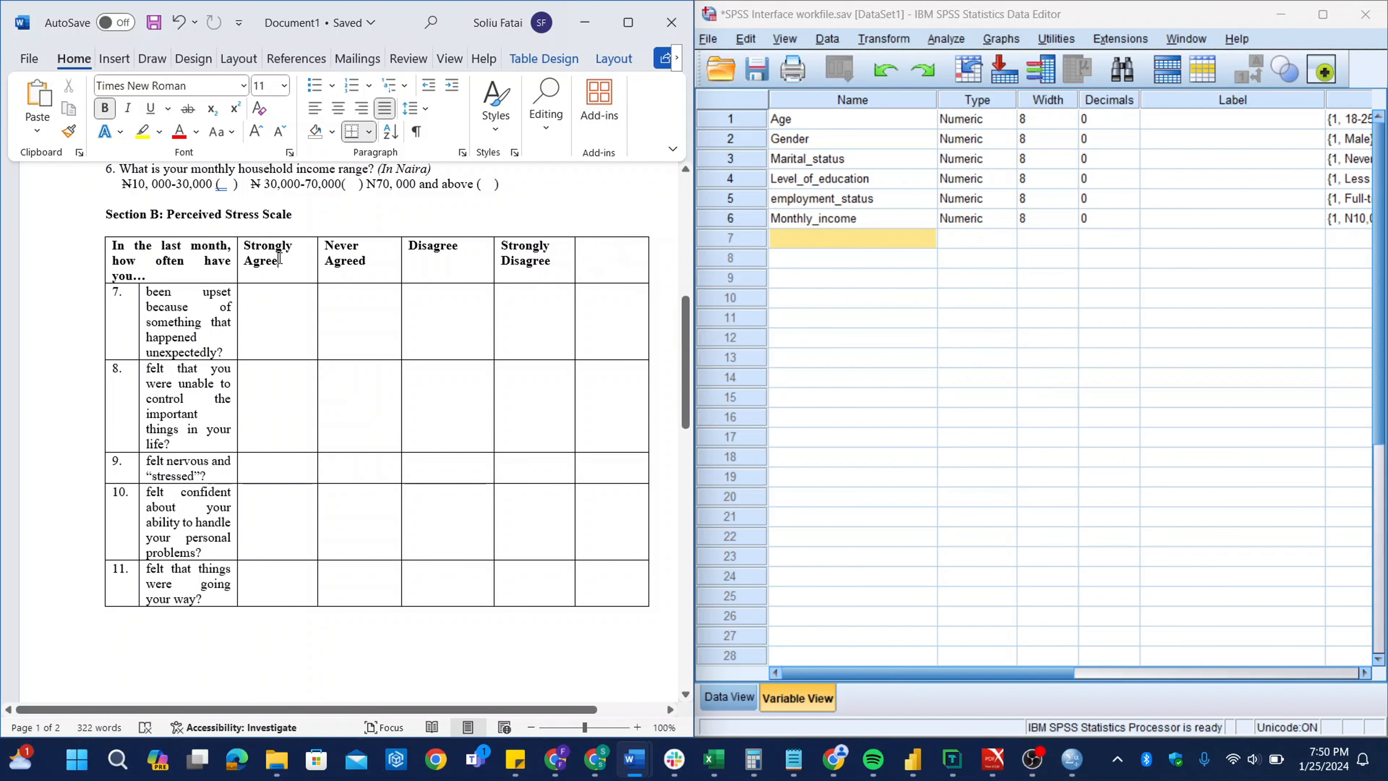
# Step: Clear the leftover Never and add codes to the response headings: Strongly Agree (4), Agreed (3), Disagree (2), Strongly Disagree (1)
pyautogui.click(307, 279)
pyautogui.write('(')
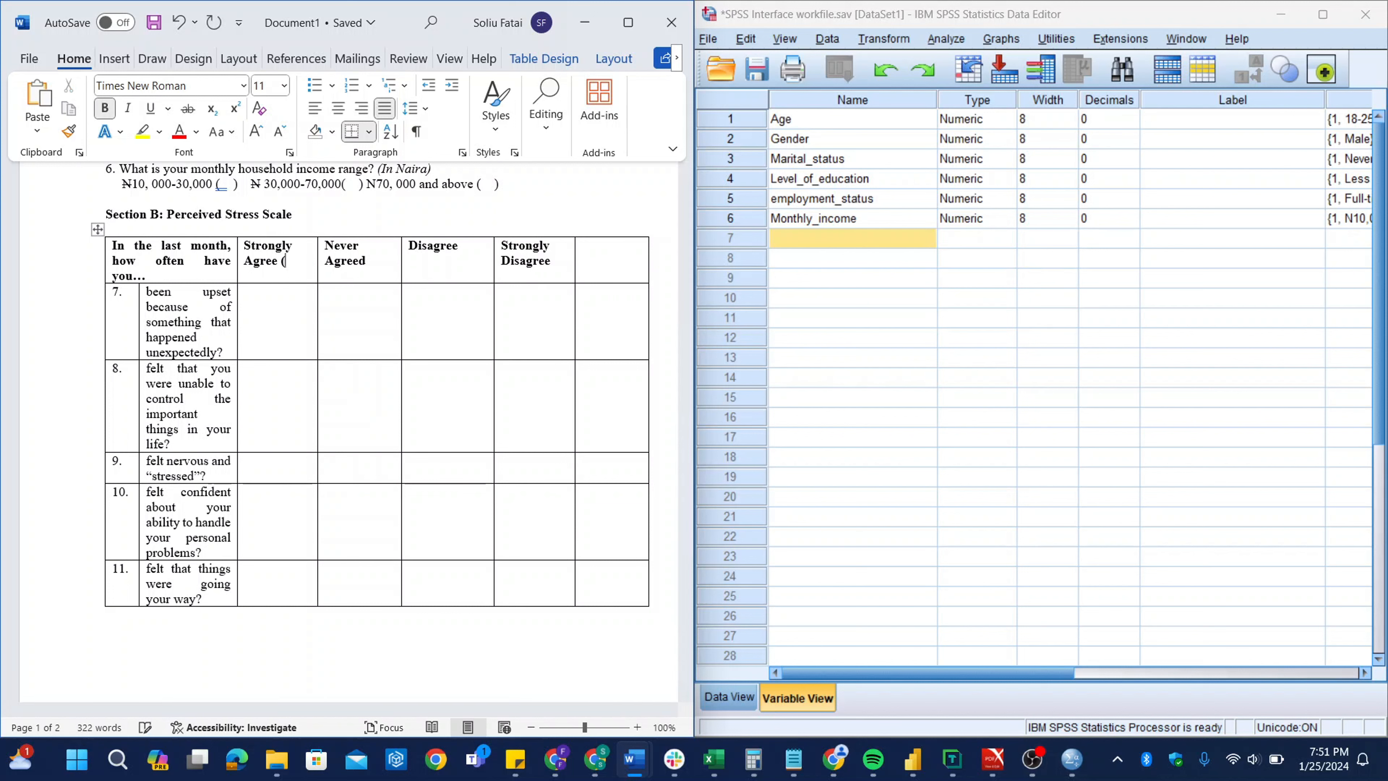
pyautogui.write('4)')
pyautogui.press('Tab')
pyautogui.press('Right')
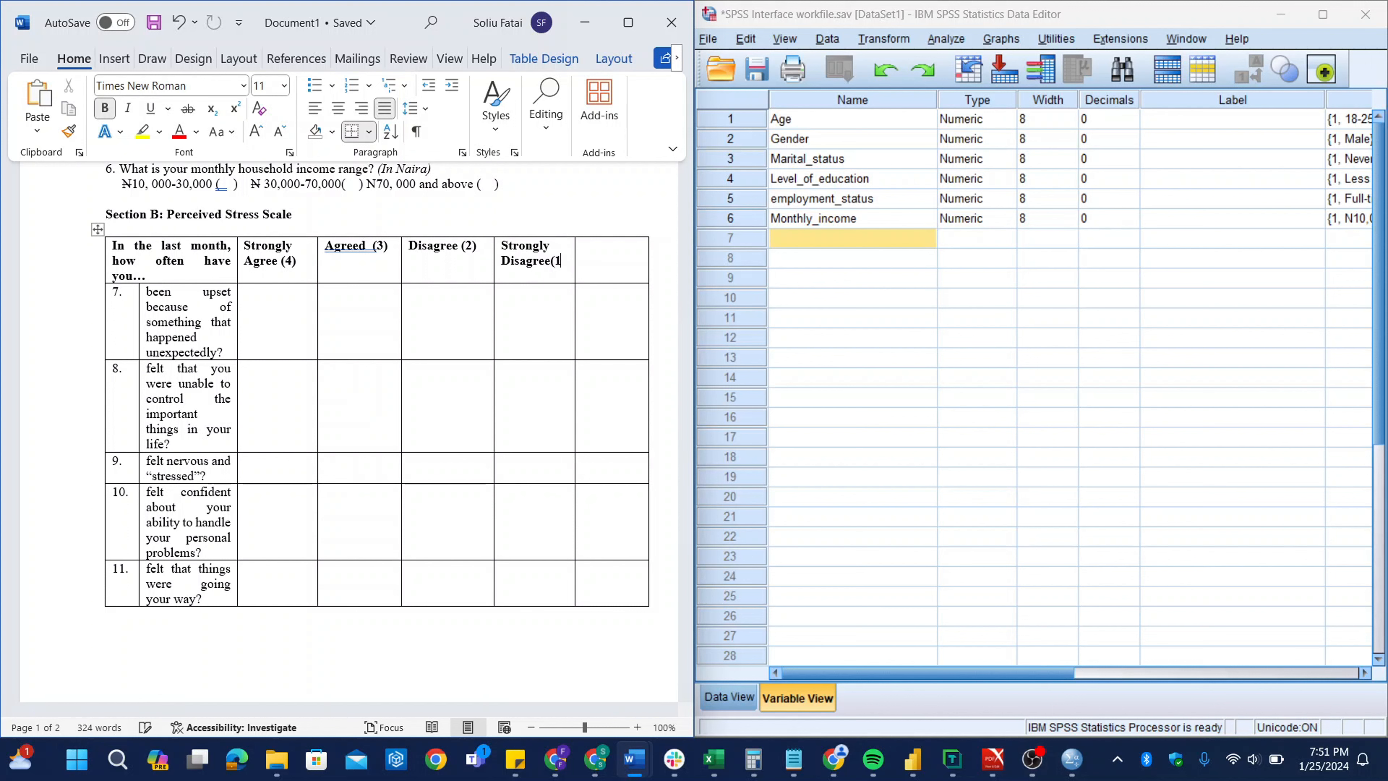
pyautogui.write('1)')
pyautogui.click(552, 260)
pyautogui.click(834, 234)
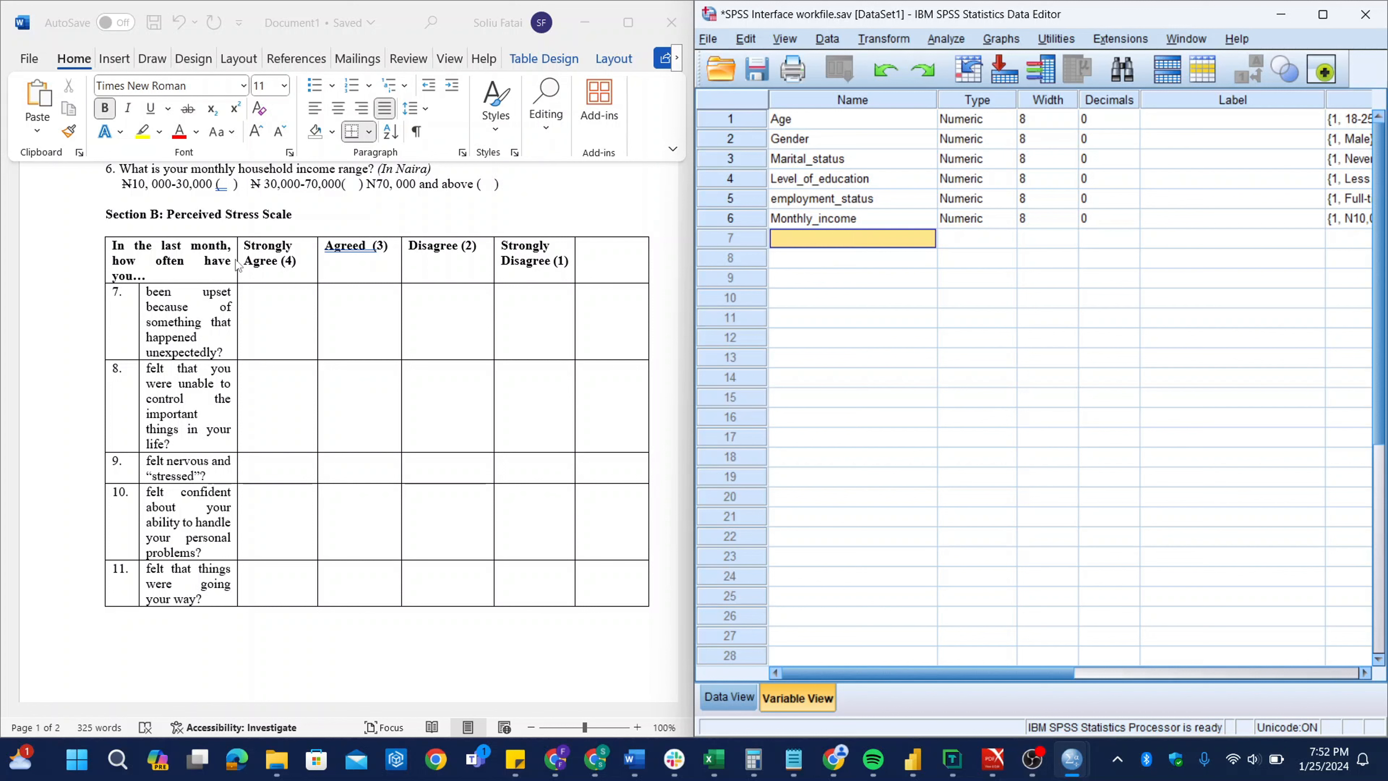
pyautogui.click(176, 293)
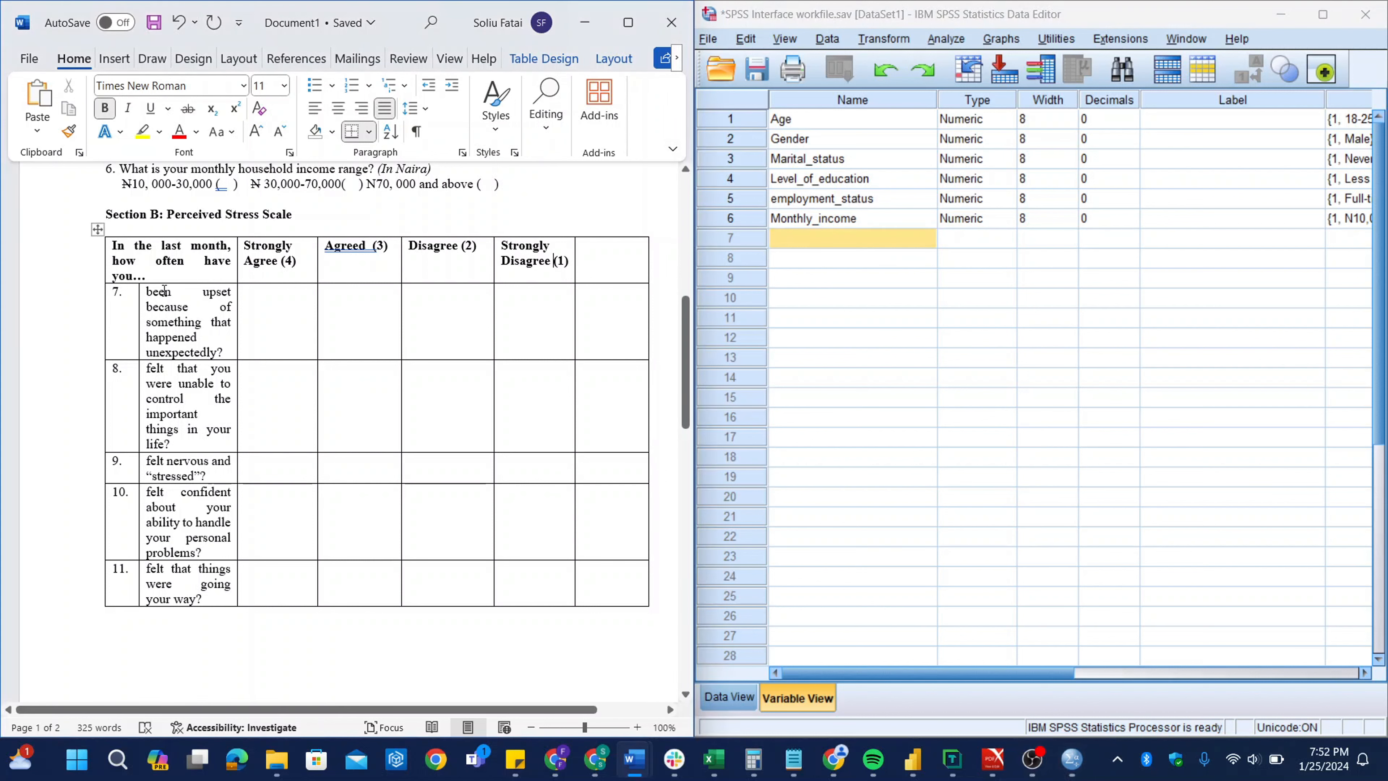
pyautogui.moveTo(146, 295); pyautogui.dragTo(213, 582)
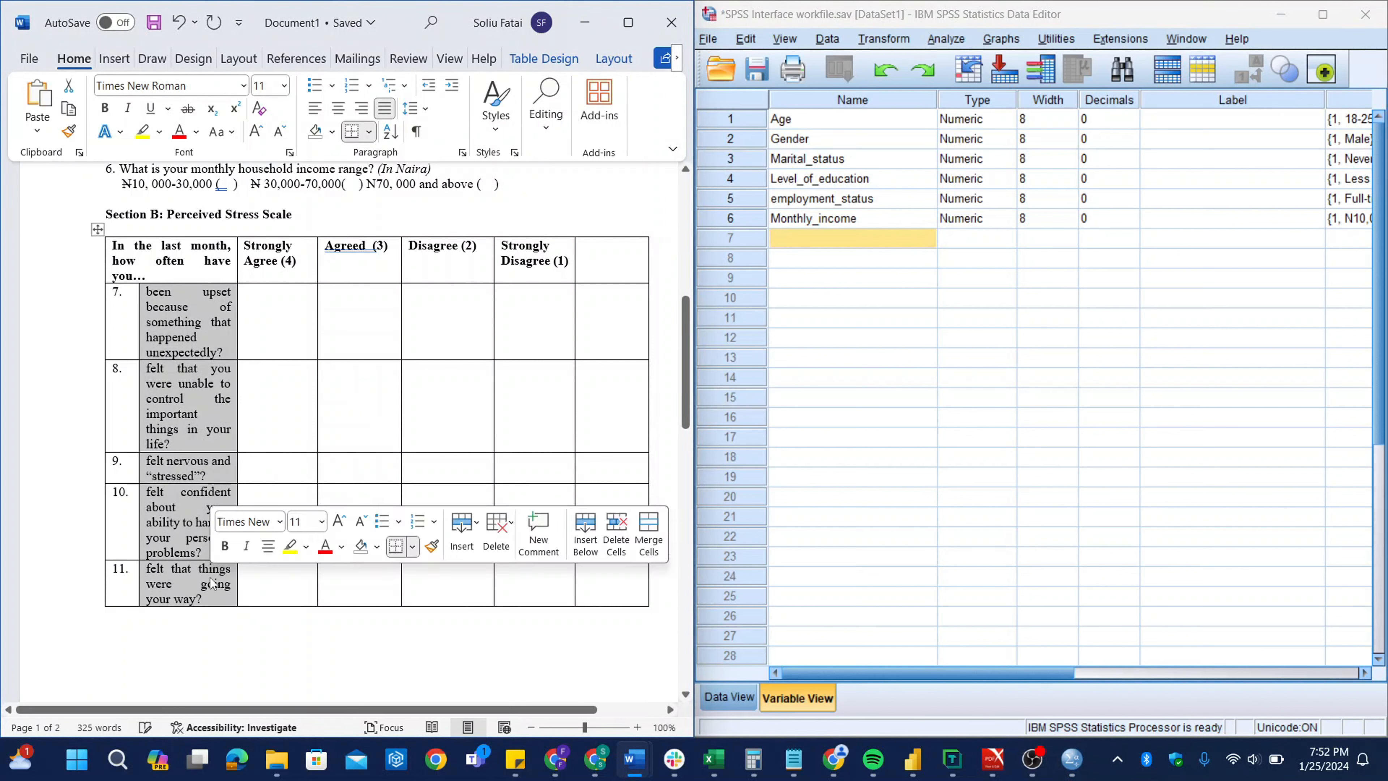
pyautogui.click(858, 239)
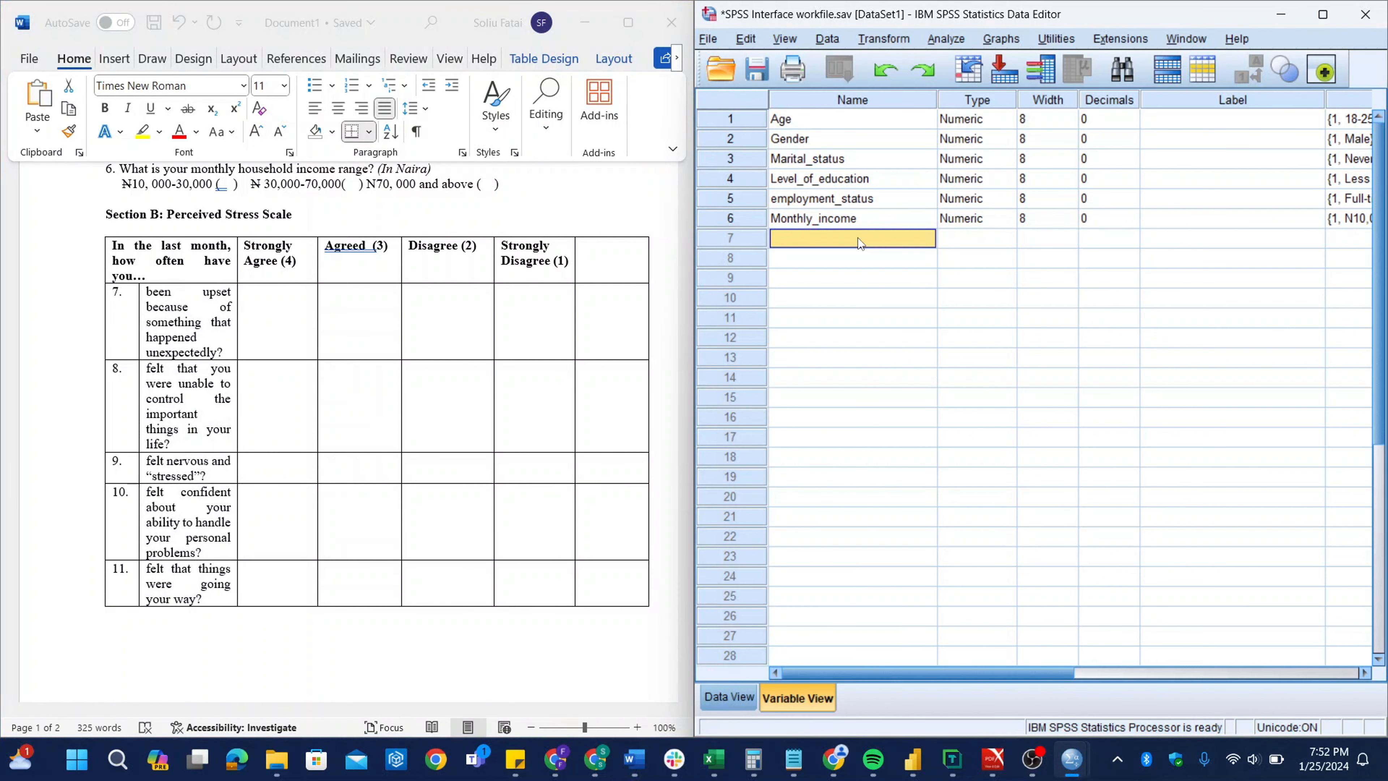
pyautogui.click(1178, 239)
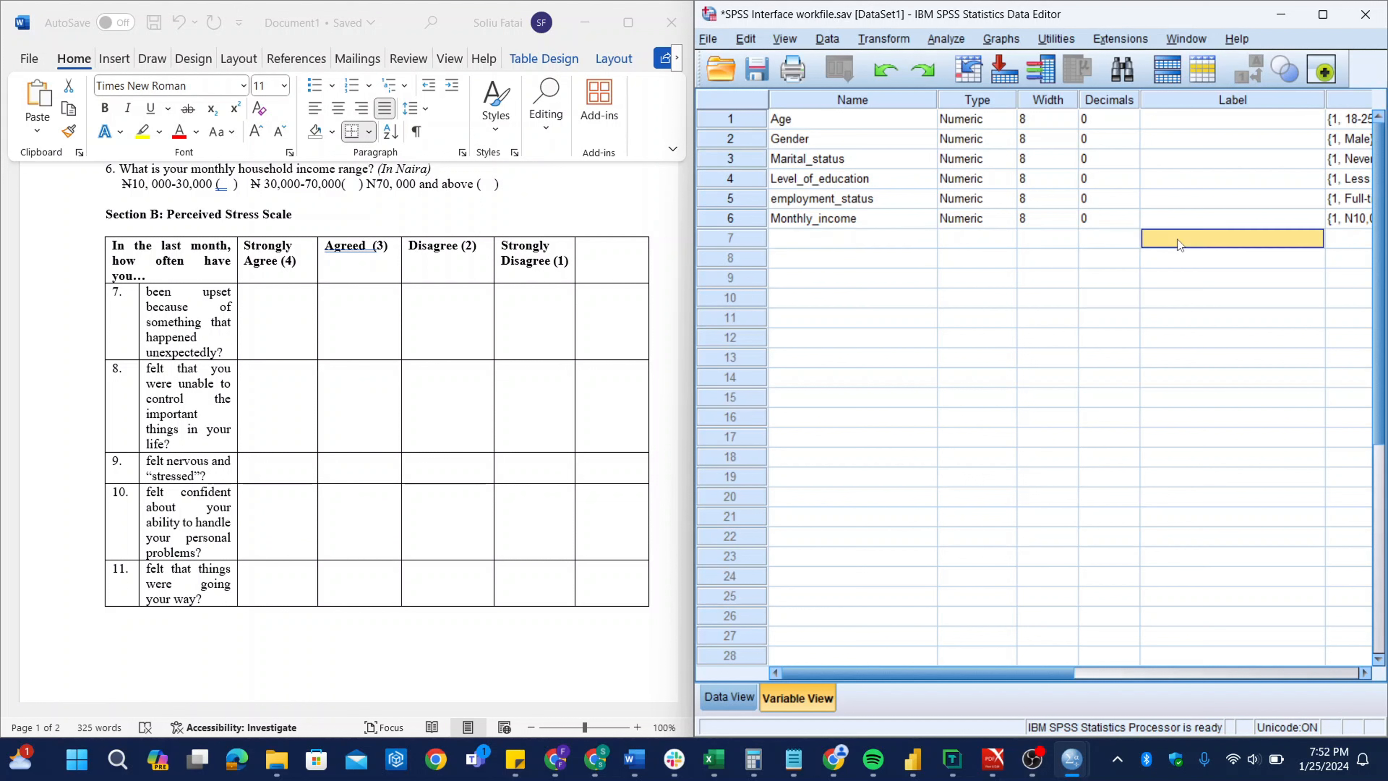
# Step: Copy statement 7, "been upset because of something that happened unexpectedly?", from the questionnaire into the label of SPSS variable row 7
pyautogui.click(224, 351)
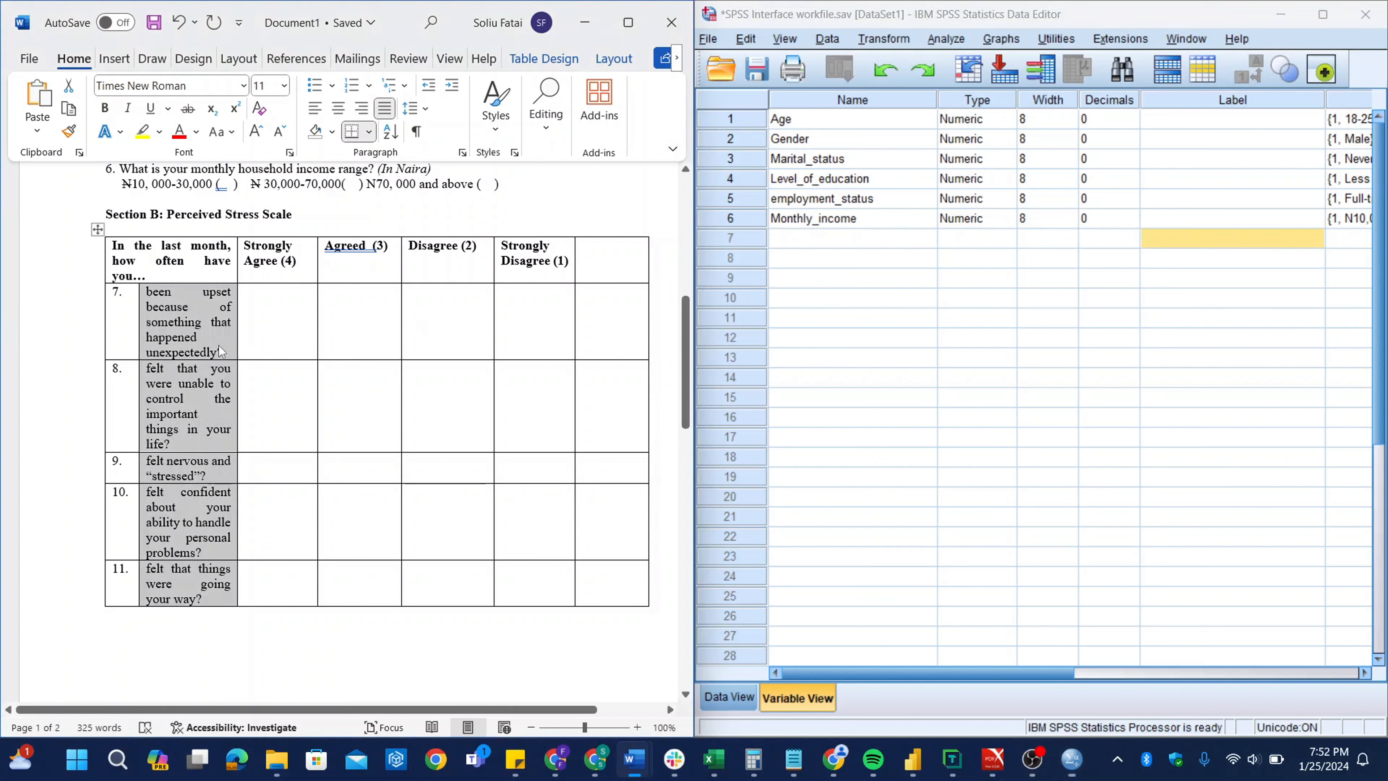
pyautogui.moveTo(228, 354); pyautogui.dragTo(149, 299)
pyautogui.rightClick(149, 300)
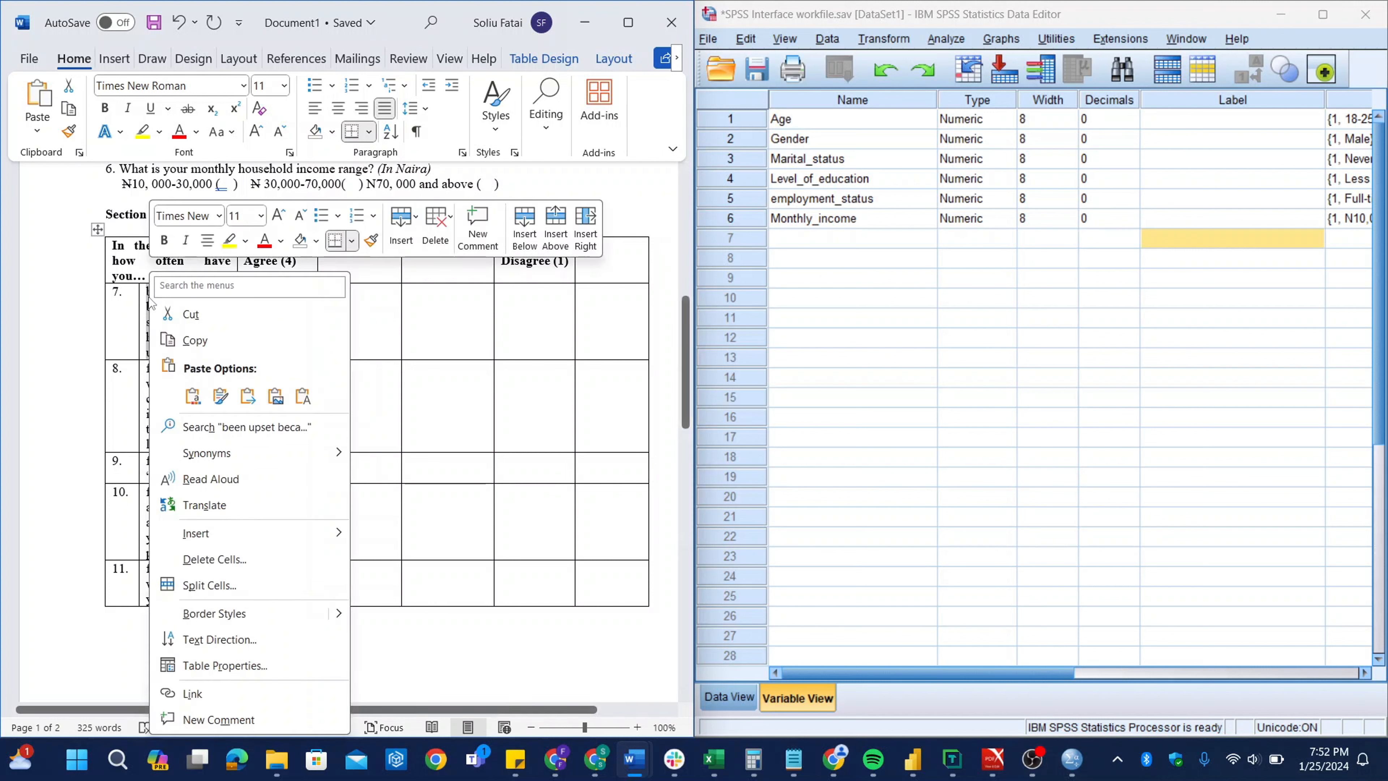
pyautogui.click(208, 333)
pyautogui.click(1234, 244)
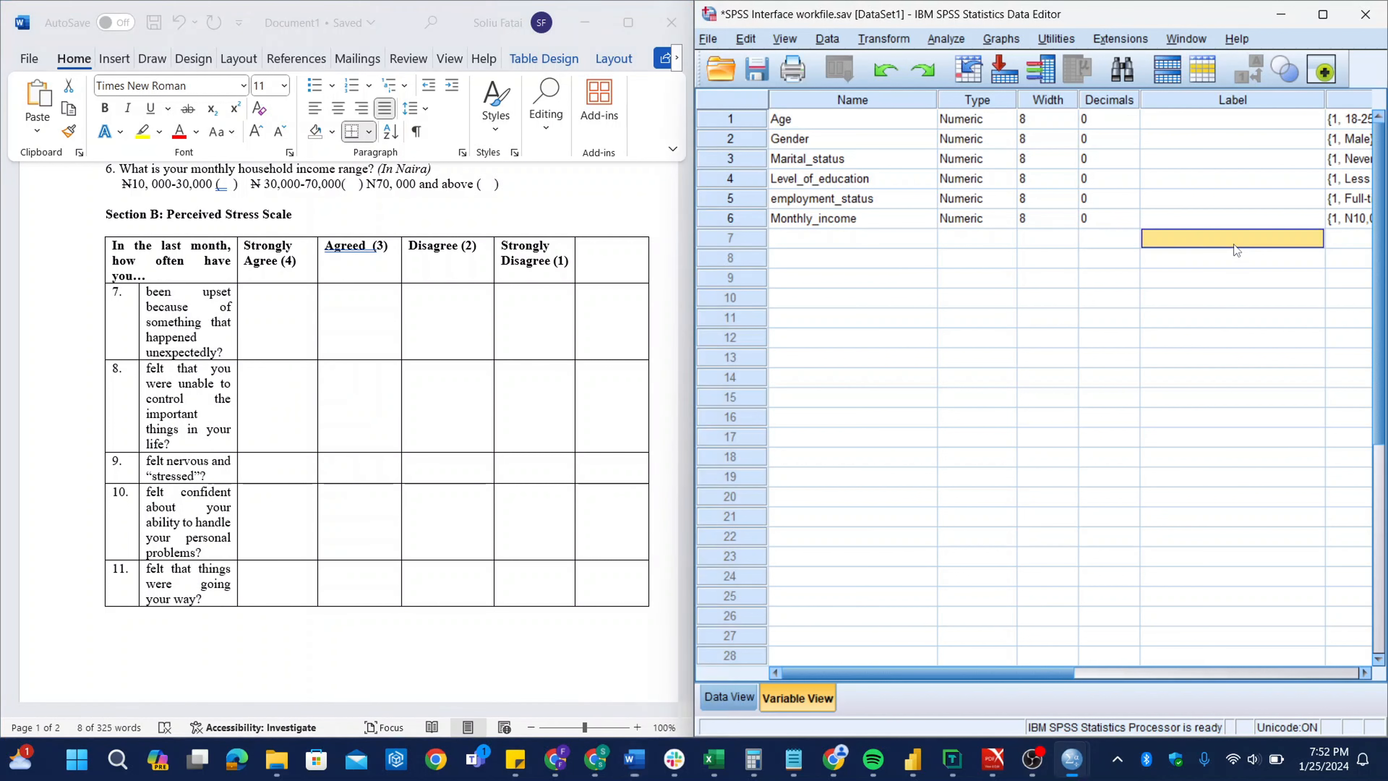
pyautogui.click(1235, 244)
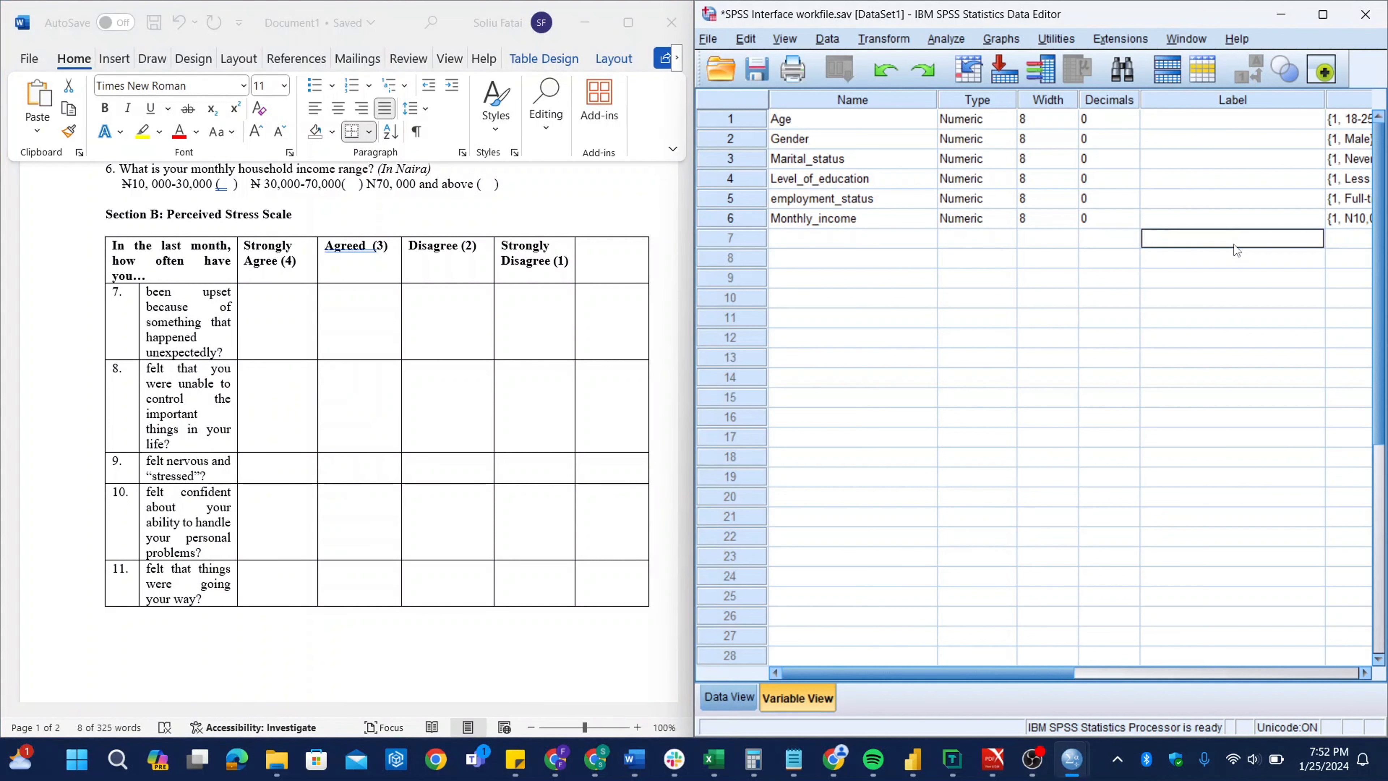
pyautogui.hotkey('ctrl', 'v')
pyautogui.press('Return')
# Step: Rename the variable in row 7 as Que7
pyautogui.click(859, 241)
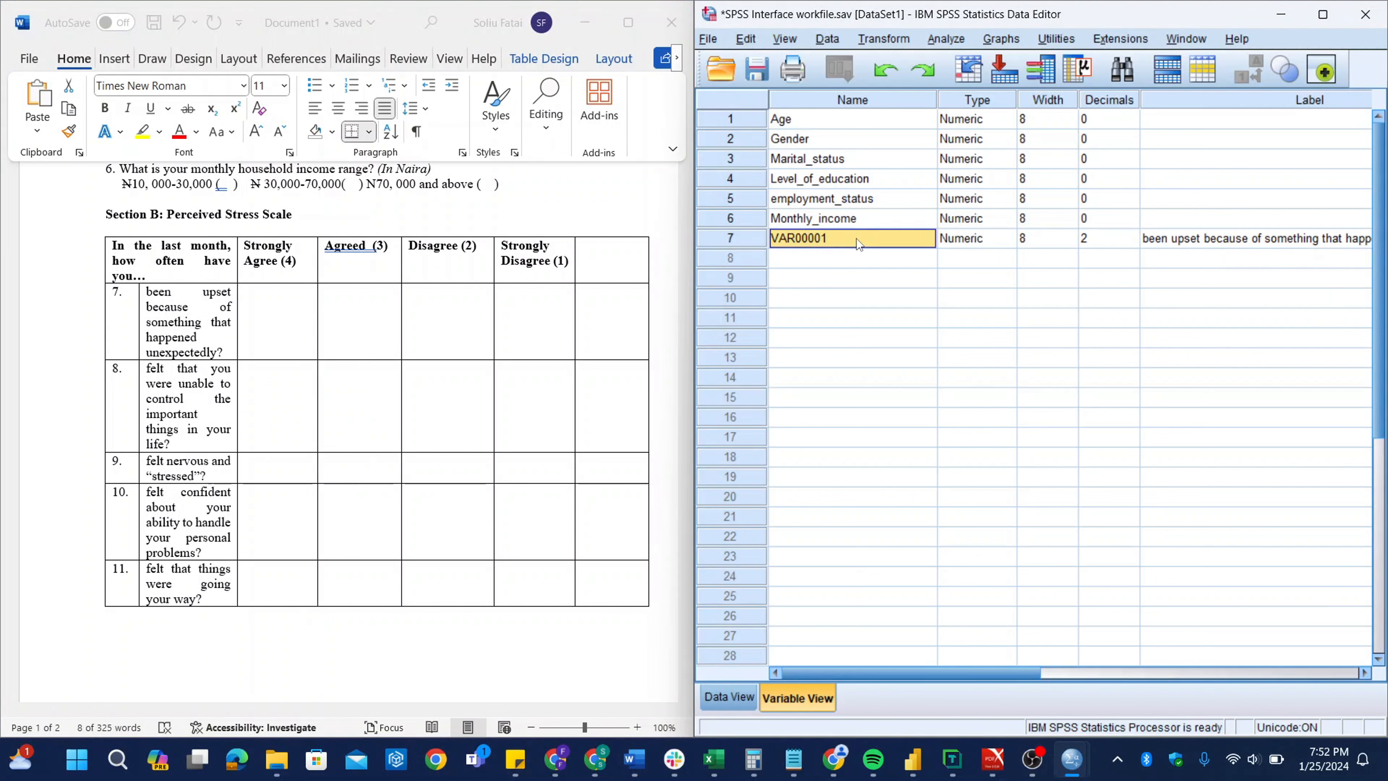
pyautogui.click(1183, 238)
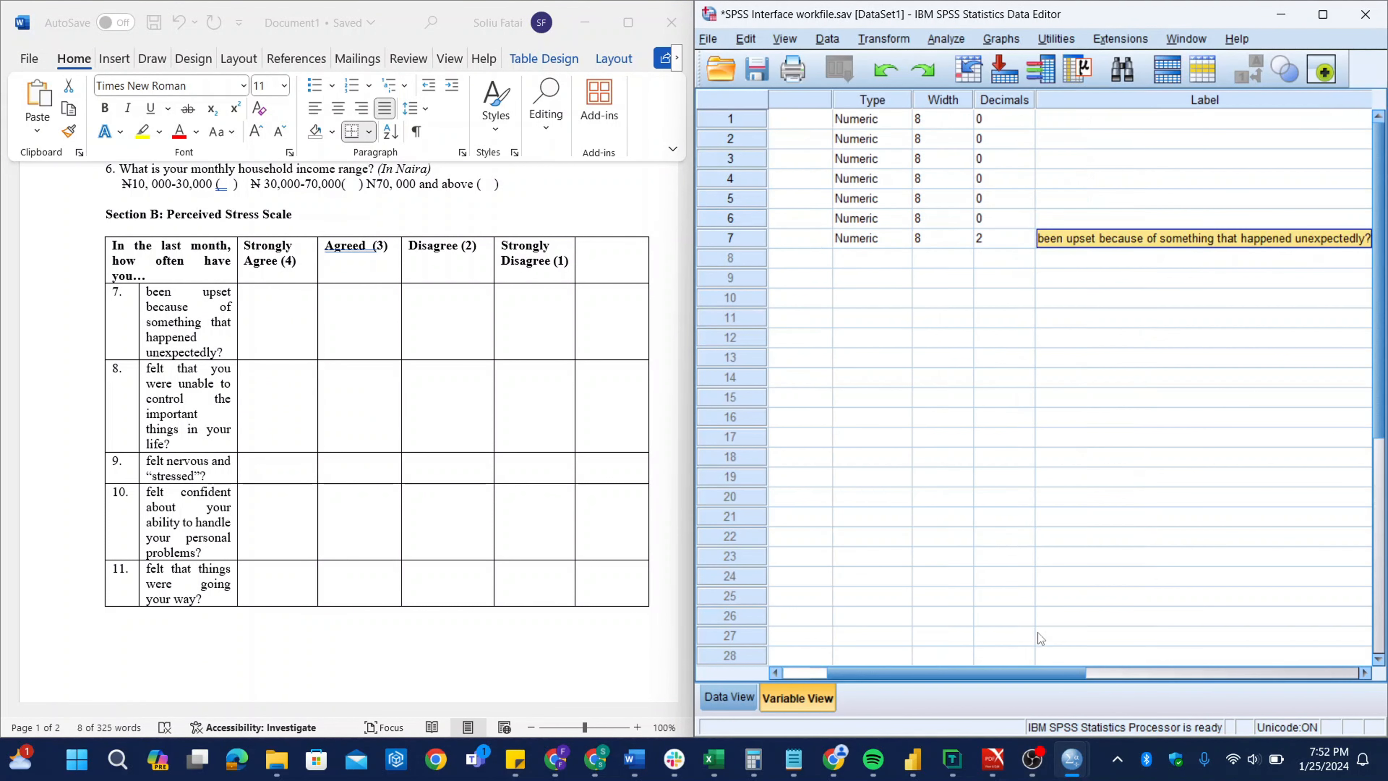
pyautogui.moveTo(957, 674); pyautogui.dragTo(807, 690)
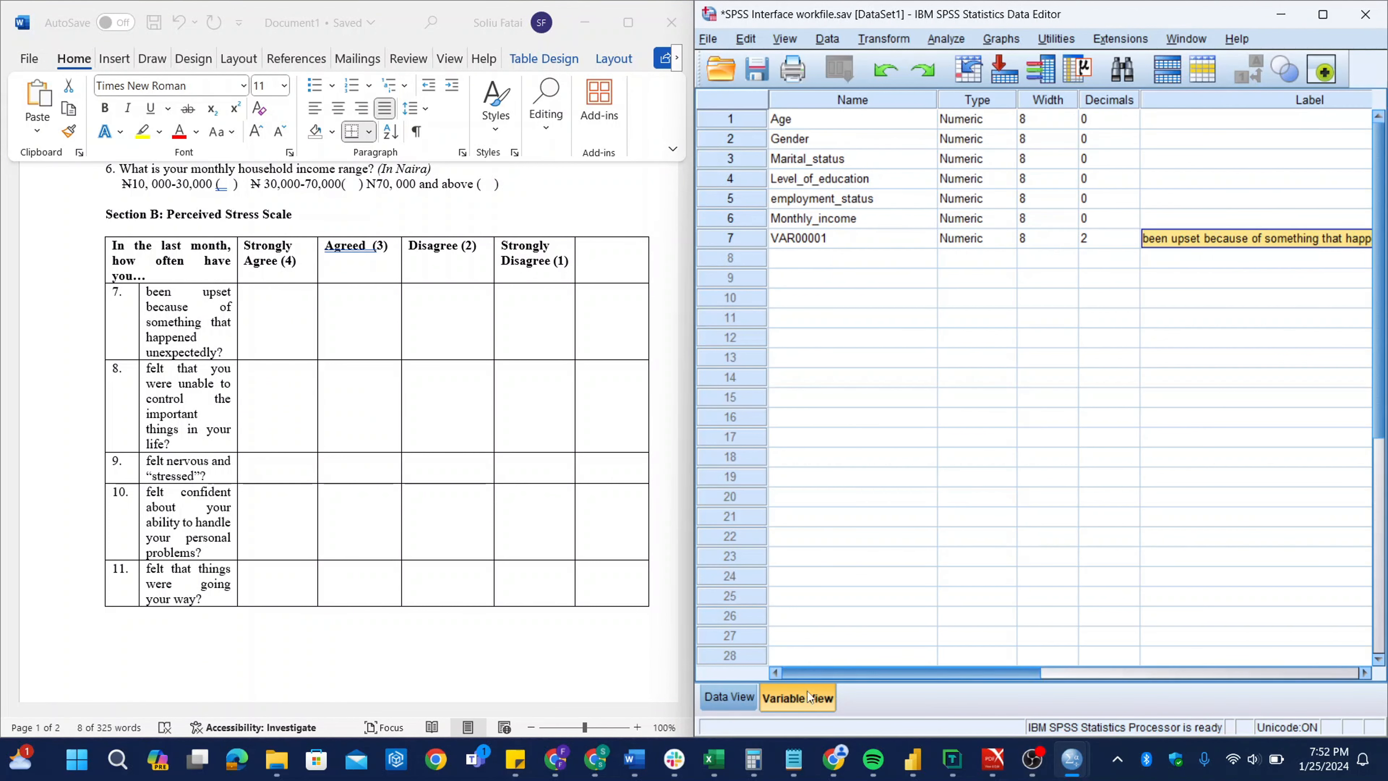
pyautogui.doubleClick(818, 246)
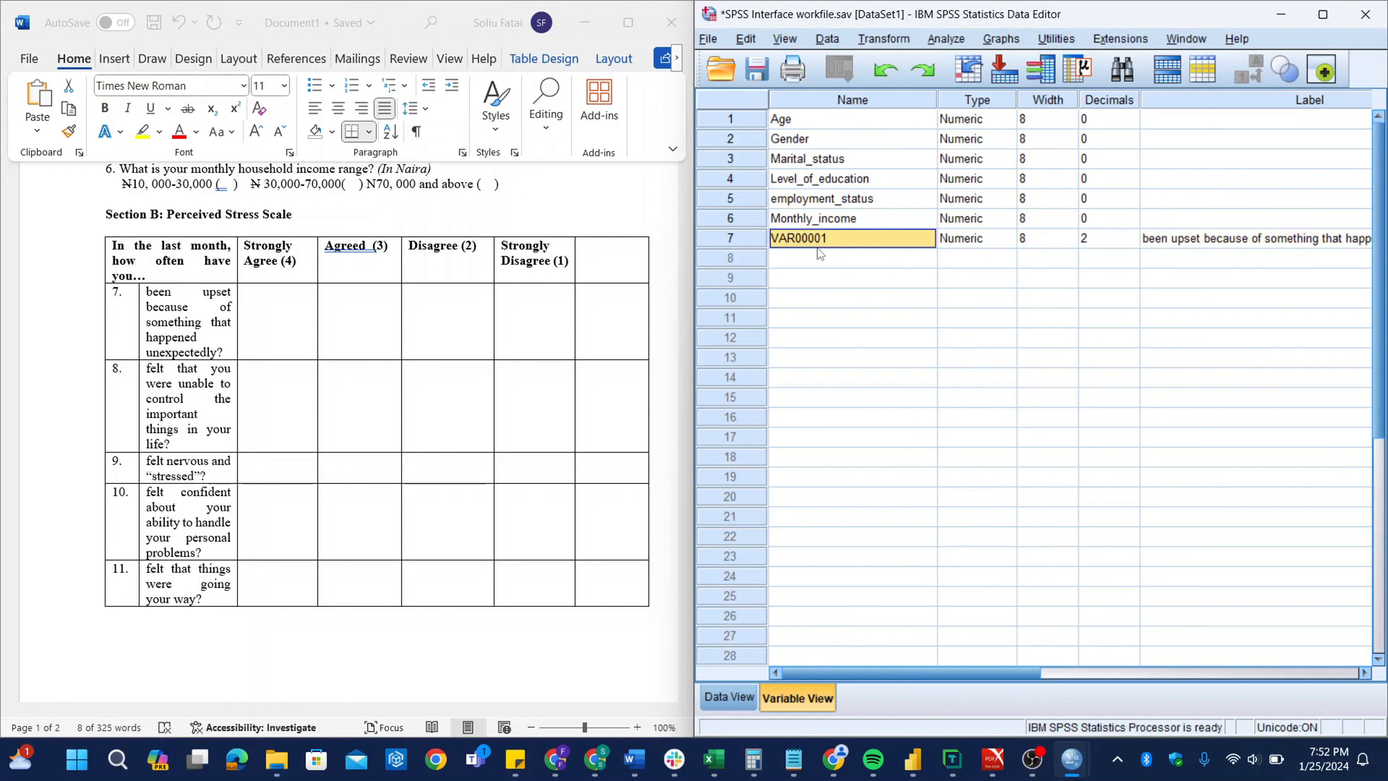
pyautogui.doubleClick(836, 241)
pyautogui.press('capslock')
pyautogui.write('Q')
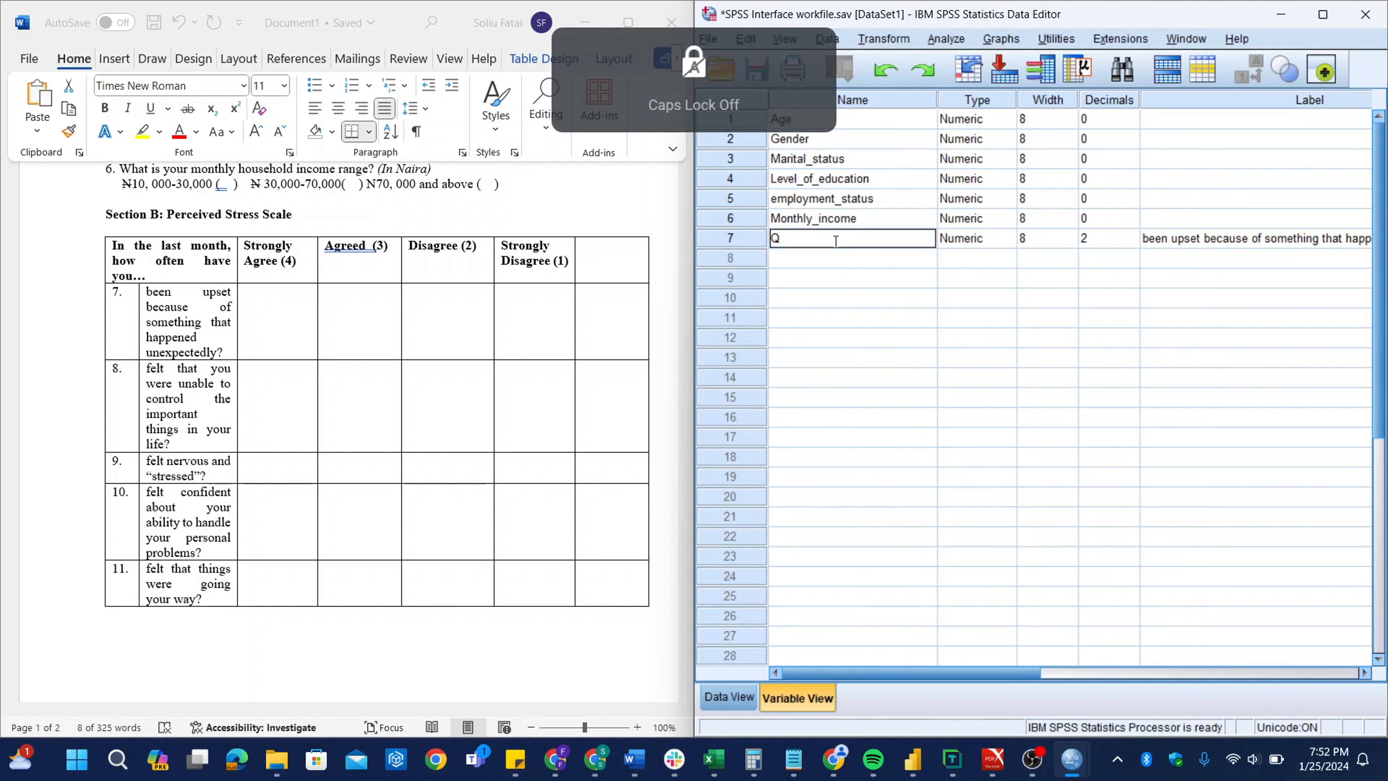
pyautogui.write('ue 7')
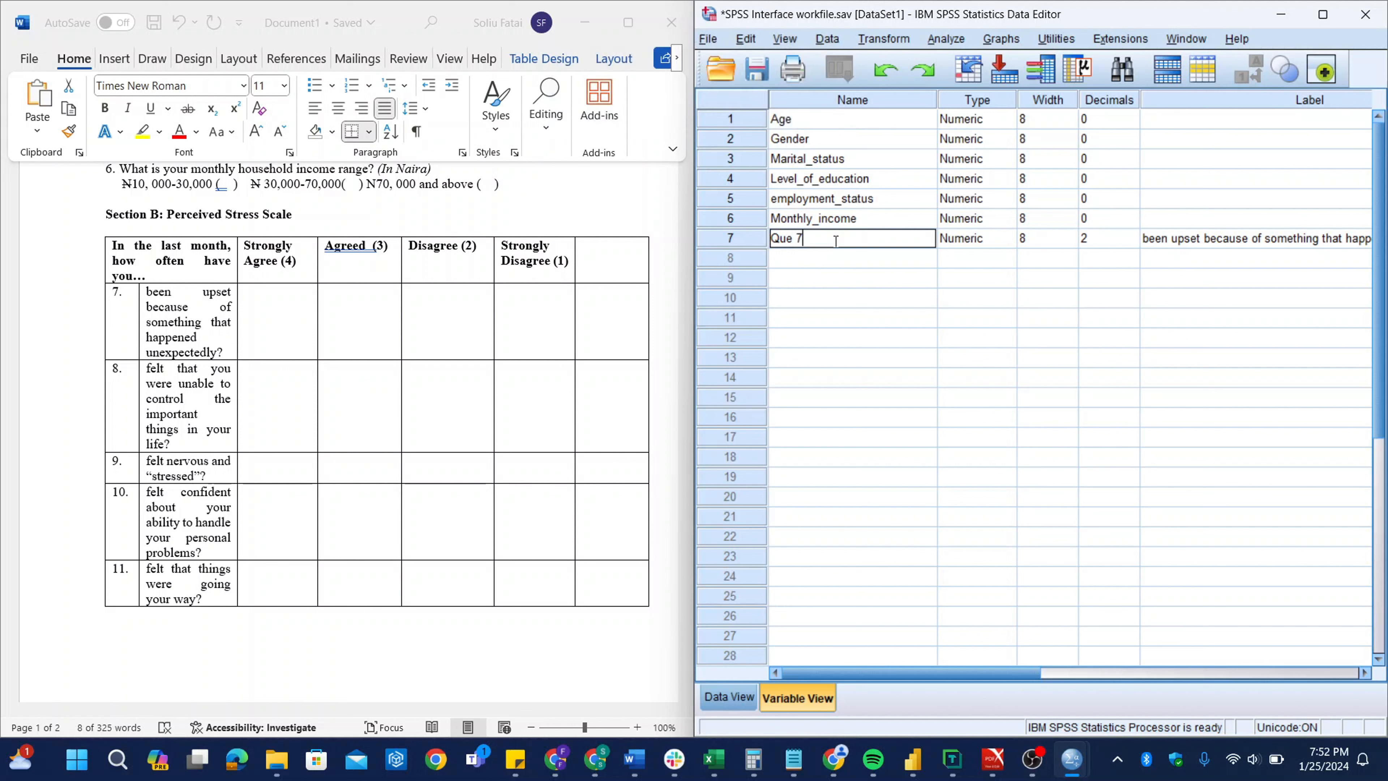
pyautogui.press('Left')
pyautogui.press('BackSpace')
pyautogui.press('Return')
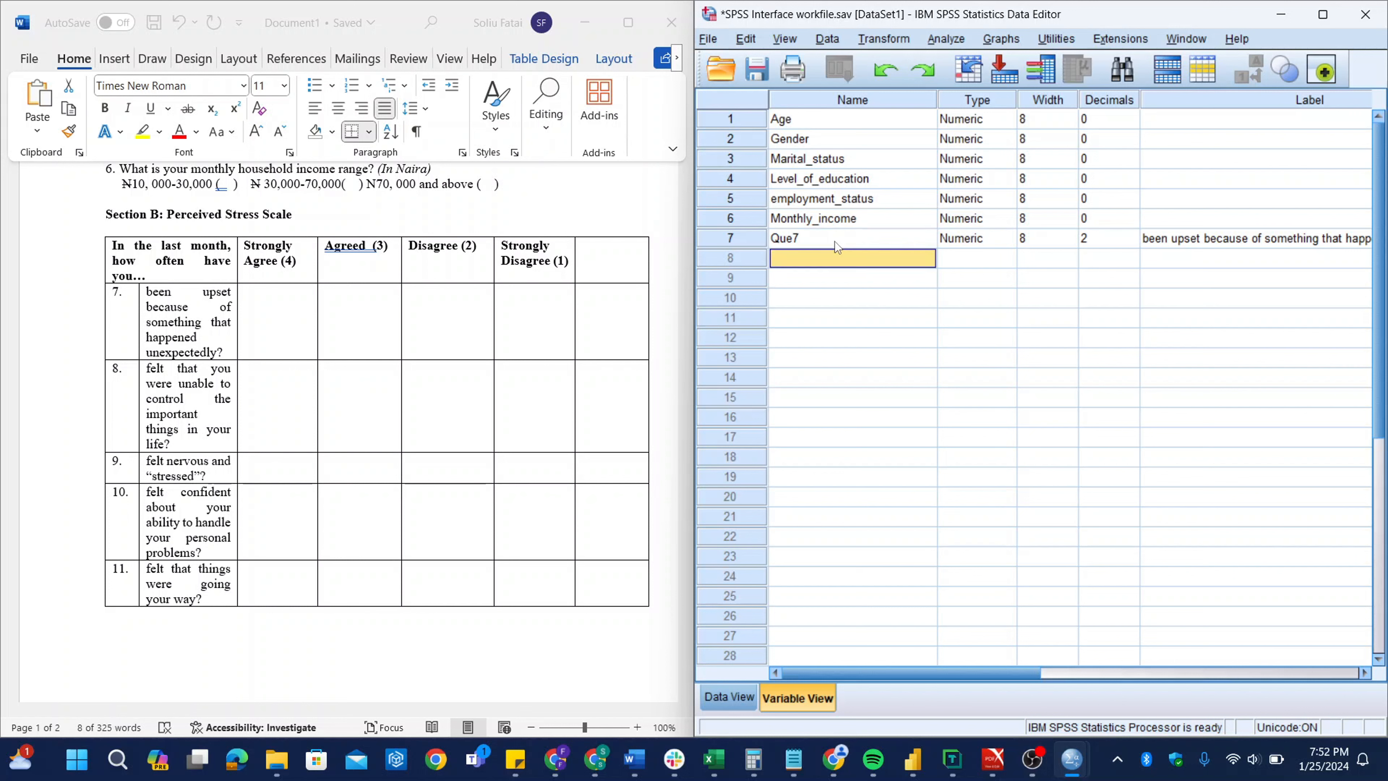
# Step: Add two new variables named Que8 and Que9 in rows 8 and 9
pyautogui.write('Que8')
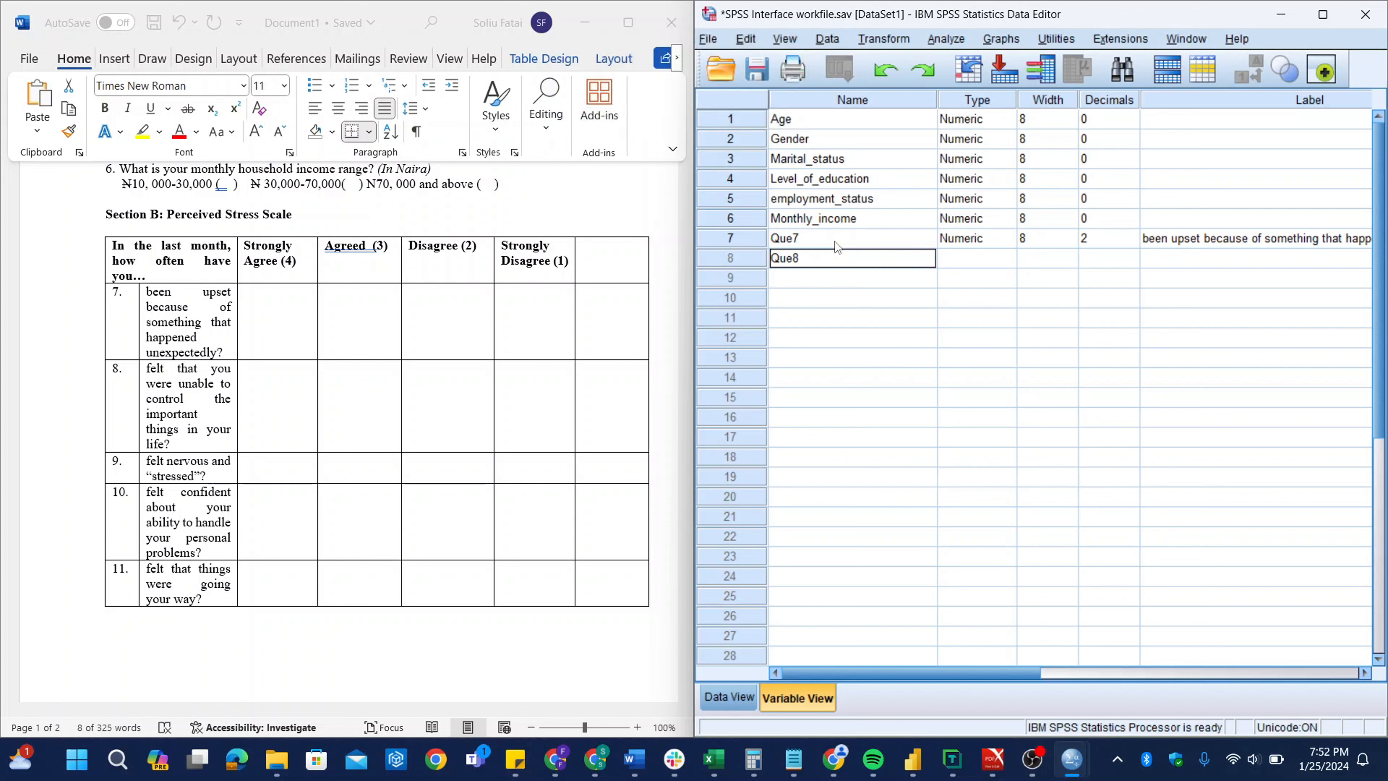
pyautogui.press('Return')
pyautogui.press('capslock')
pyautogui.write('Q')
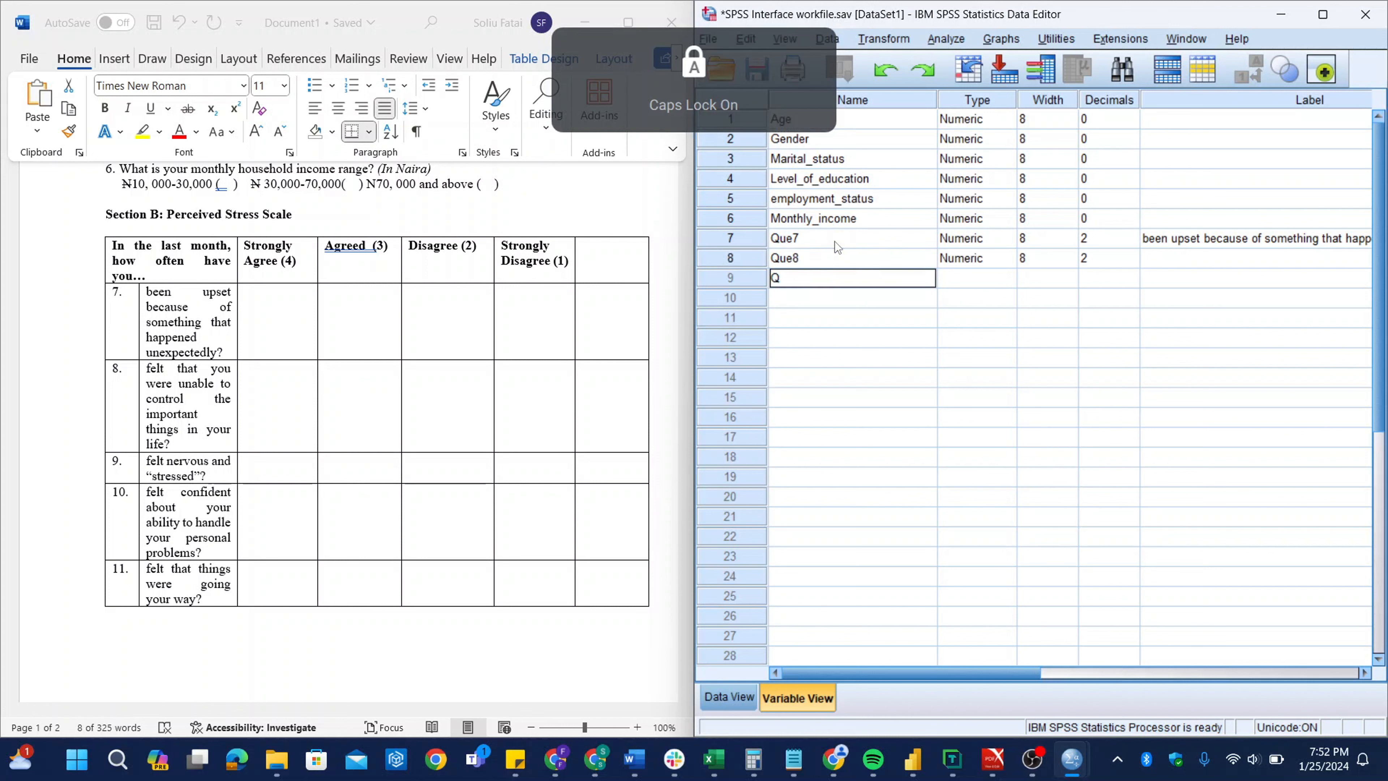
pyautogui.press('capslock')
pyautogui.write('ue9')
pyautogui.press('Return')
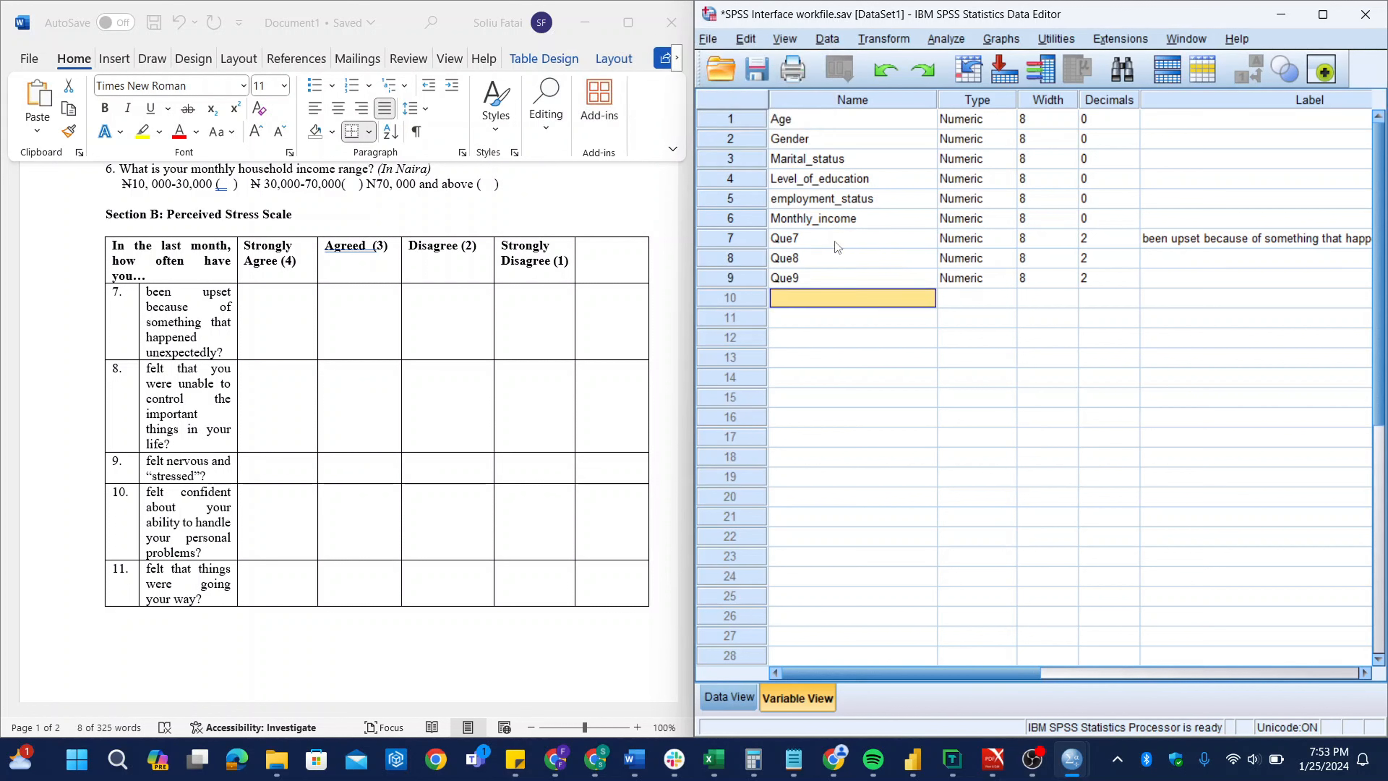
# Step: Add two more variables named Que10 and Que11 in rows 10 and 11
pyautogui.press('capslock')
pyautogui.write('Q')
pyautogui.press('capslock')
pyautogui.write('ue')
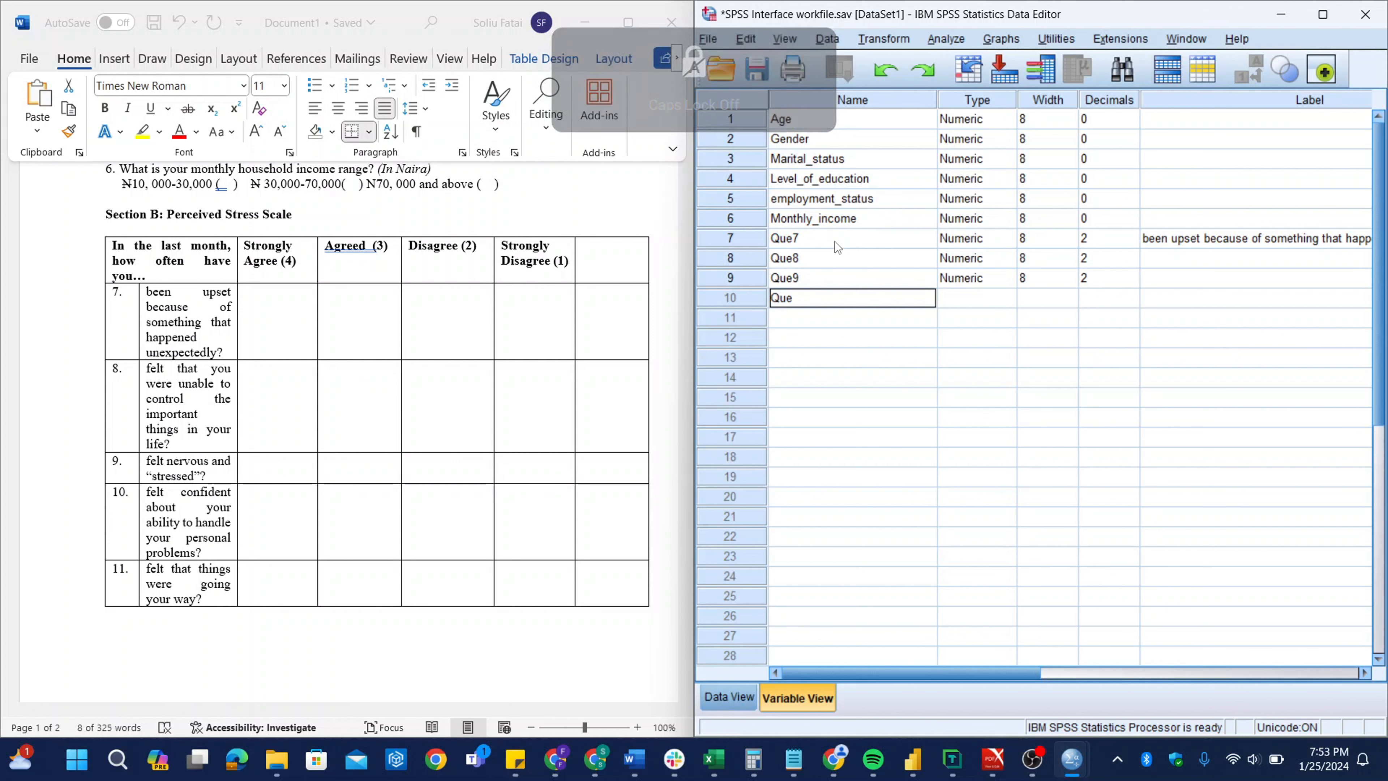
pyautogui.write('10')
pyautogui.press('Return')
pyautogui.press('capslock')
pyautogui.write('Q')
pyautogui.press('capslock')
pyautogui.write('u')
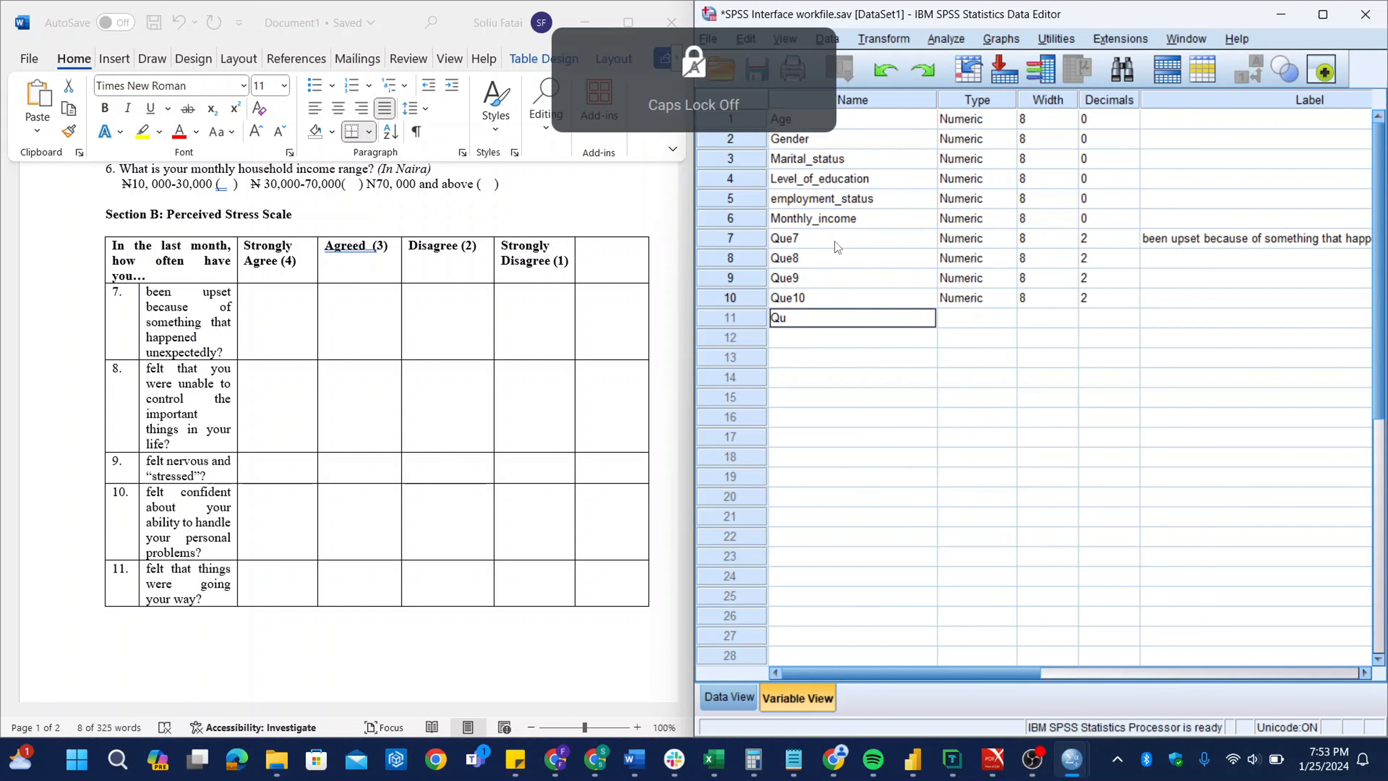
pyautogui.write('e11')
pyautogui.press('Return')
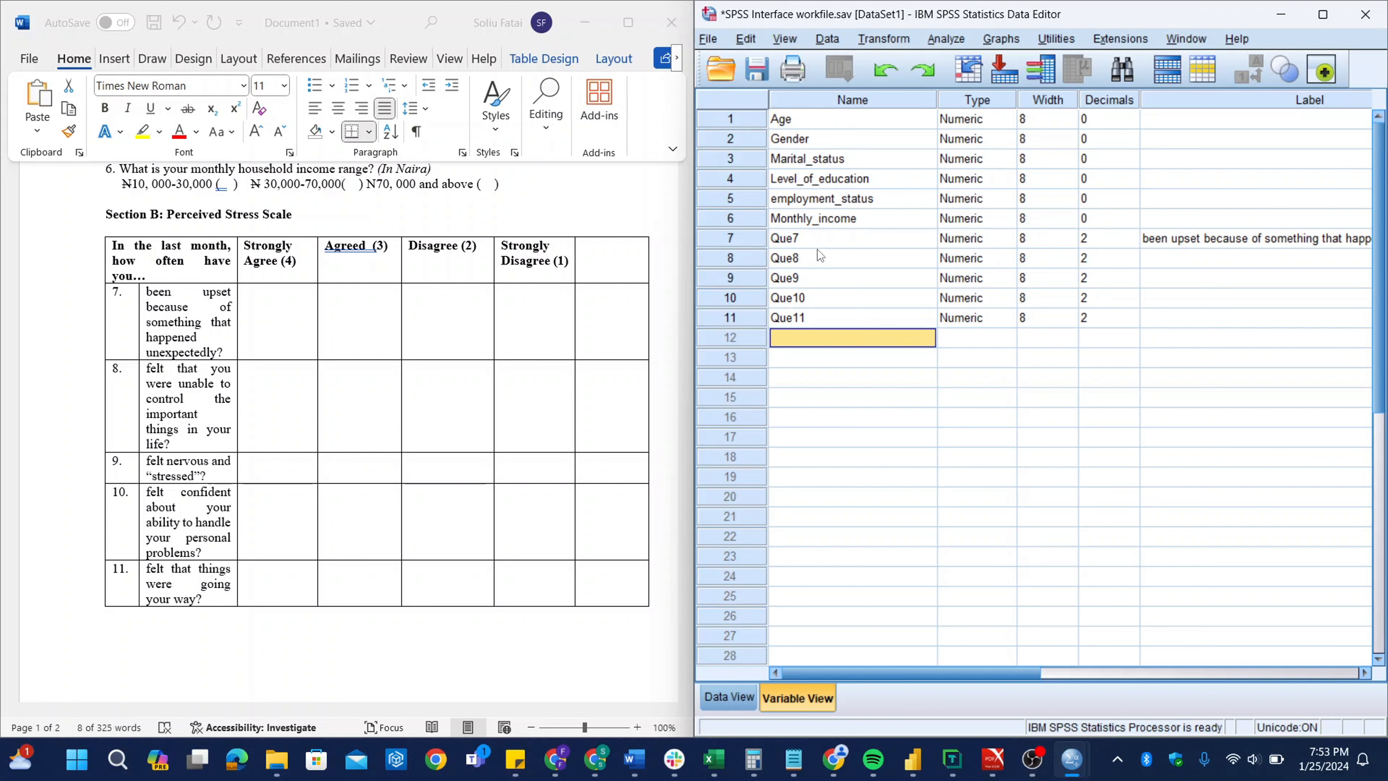
# Step: Set the measurement level of variables Que7 to Que11 to Scale
pyautogui.moveTo(819, 244); pyautogui.dragTo(820, 318)
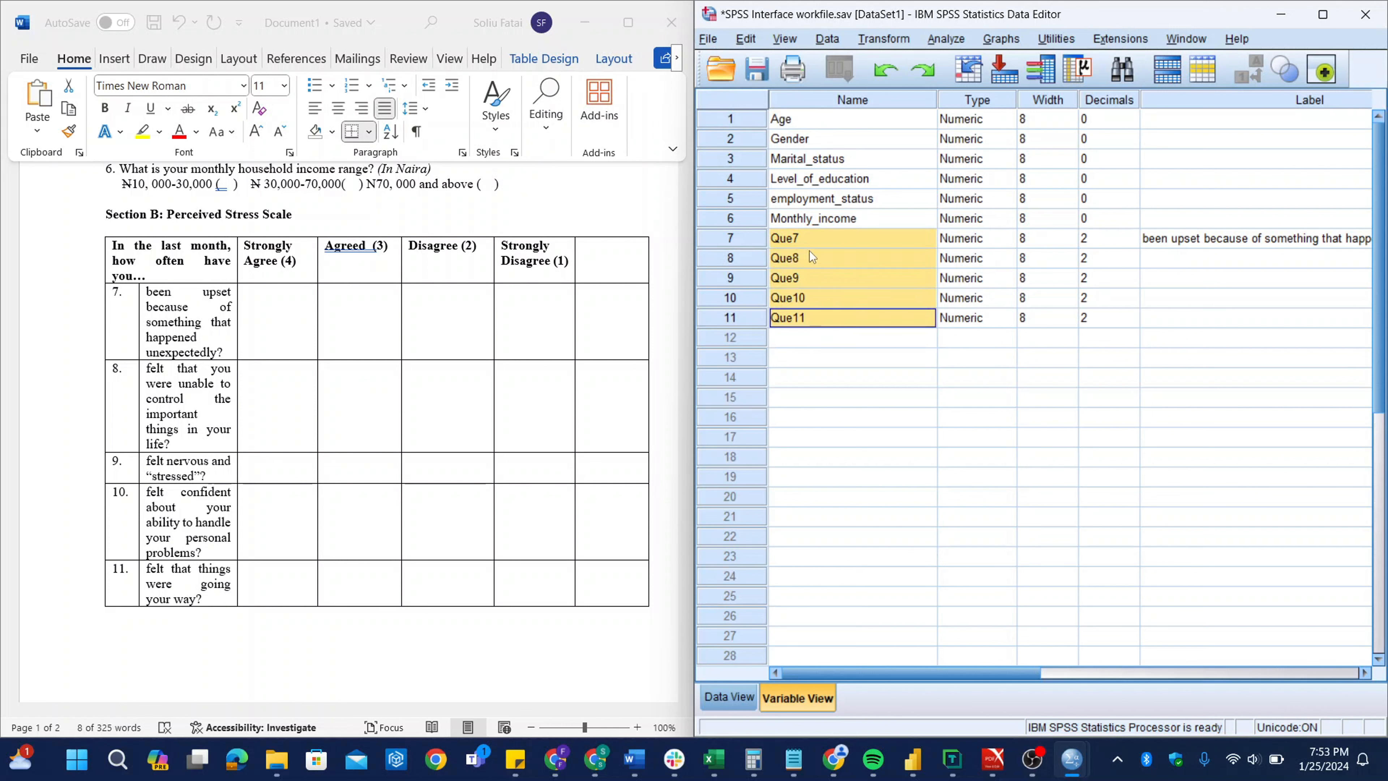
pyautogui.moveTo(833, 672); pyautogui.dragTo(1150, 674)
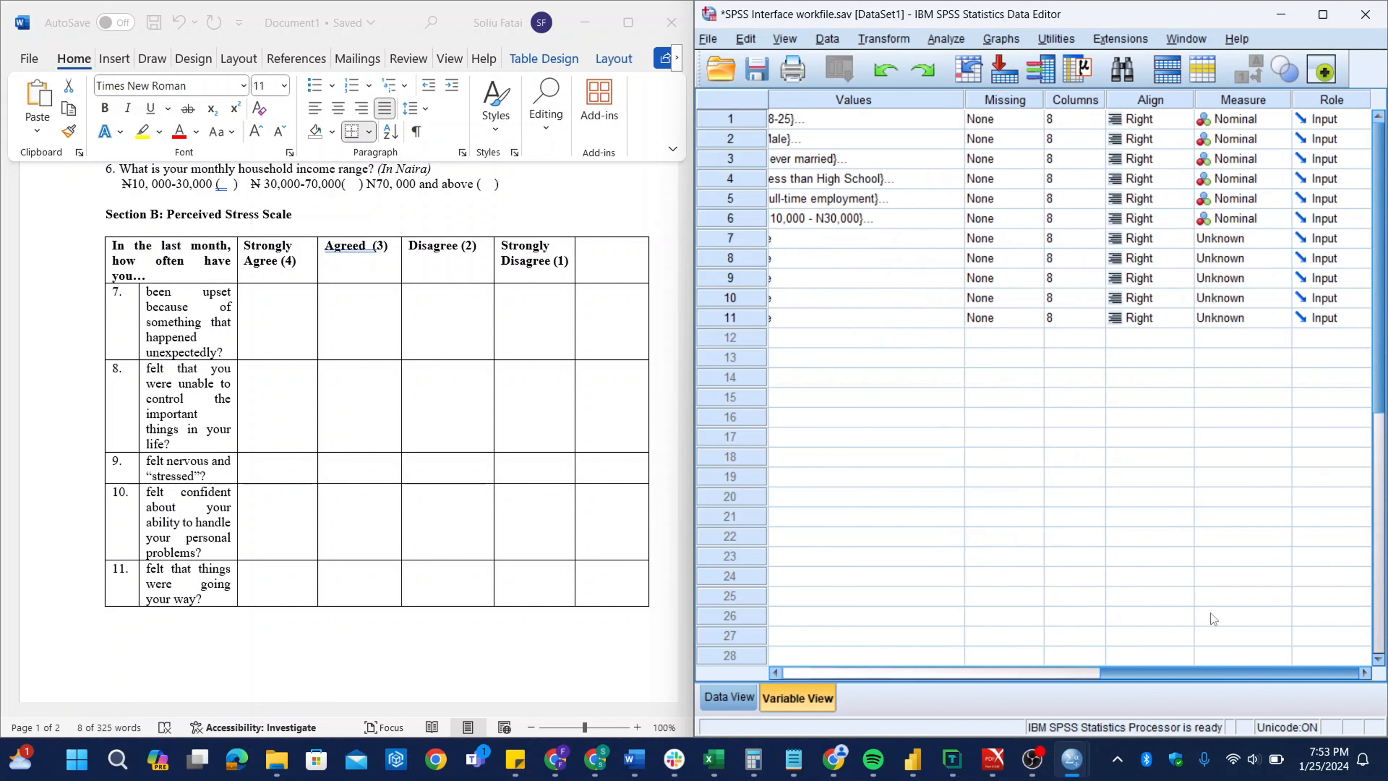
pyautogui.click(1244, 239)
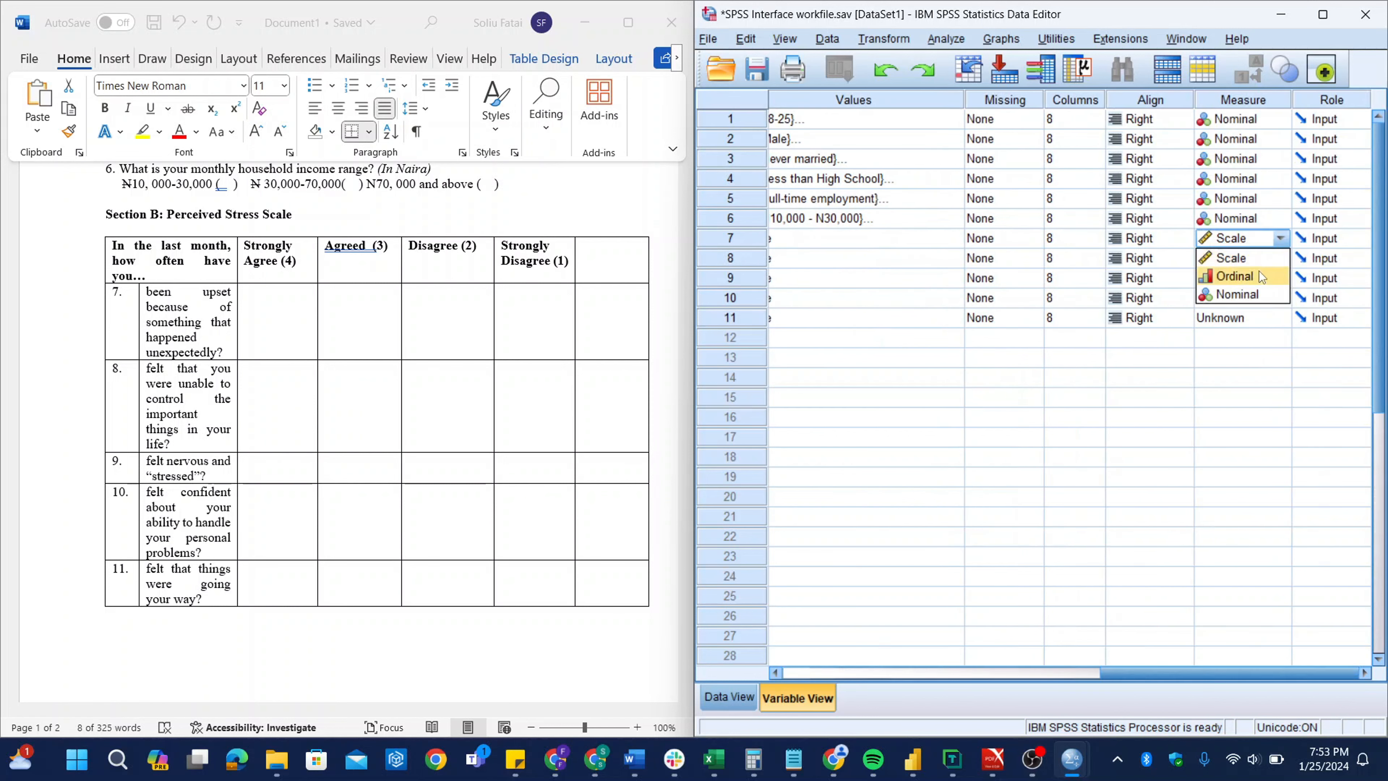
pyautogui.click(1260, 262)
pyautogui.click(1247, 258)
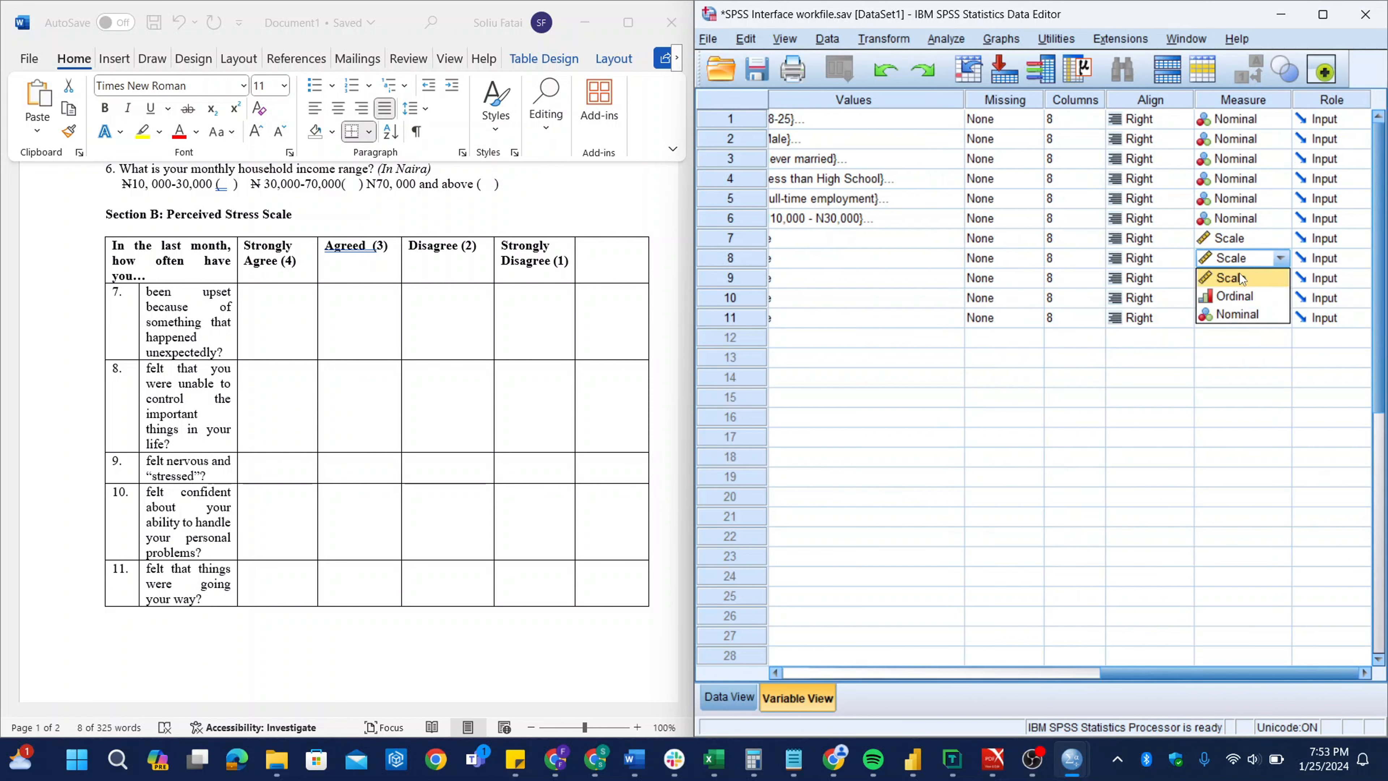
pyautogui.click(1243, 279)
pyautogui.click(1238, 280)
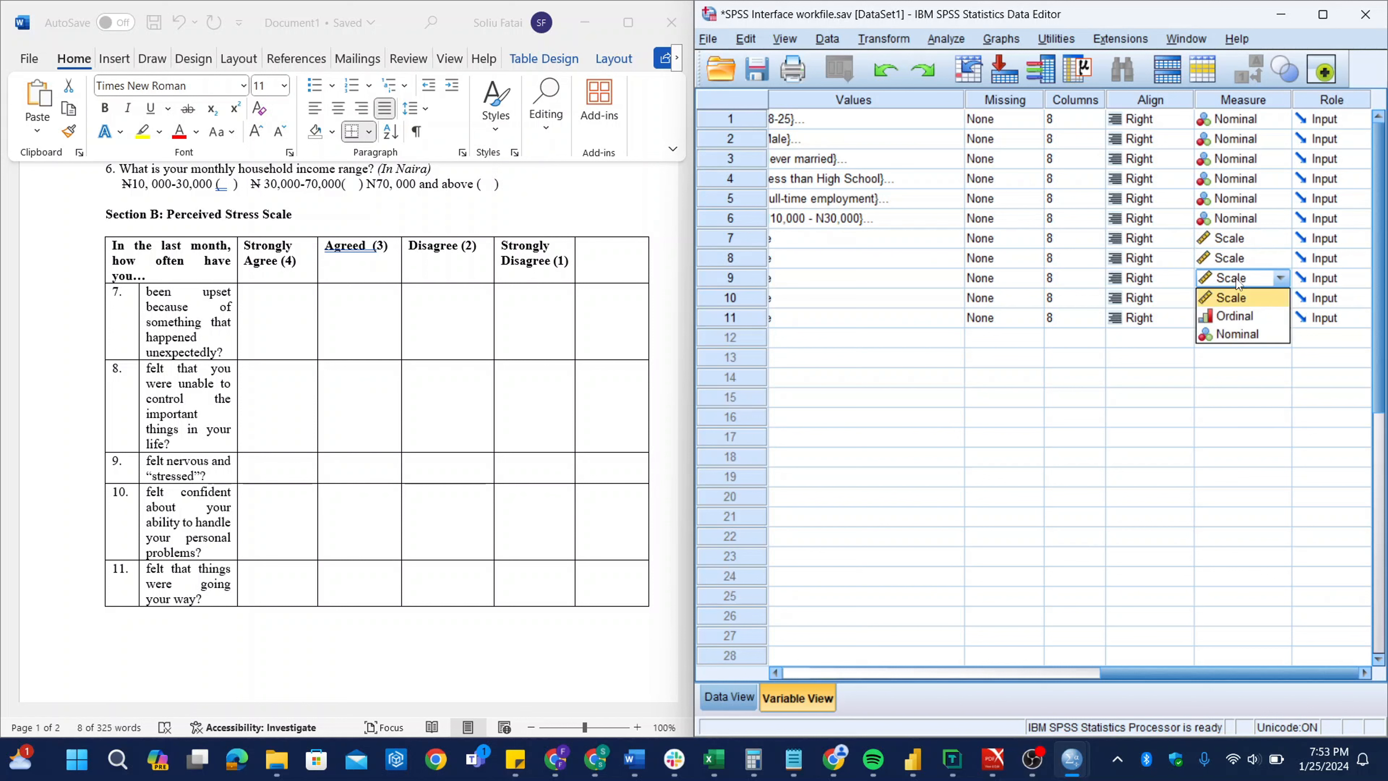
pyautogui.click(1238, 299)
pyautogui.click(1228, 302)
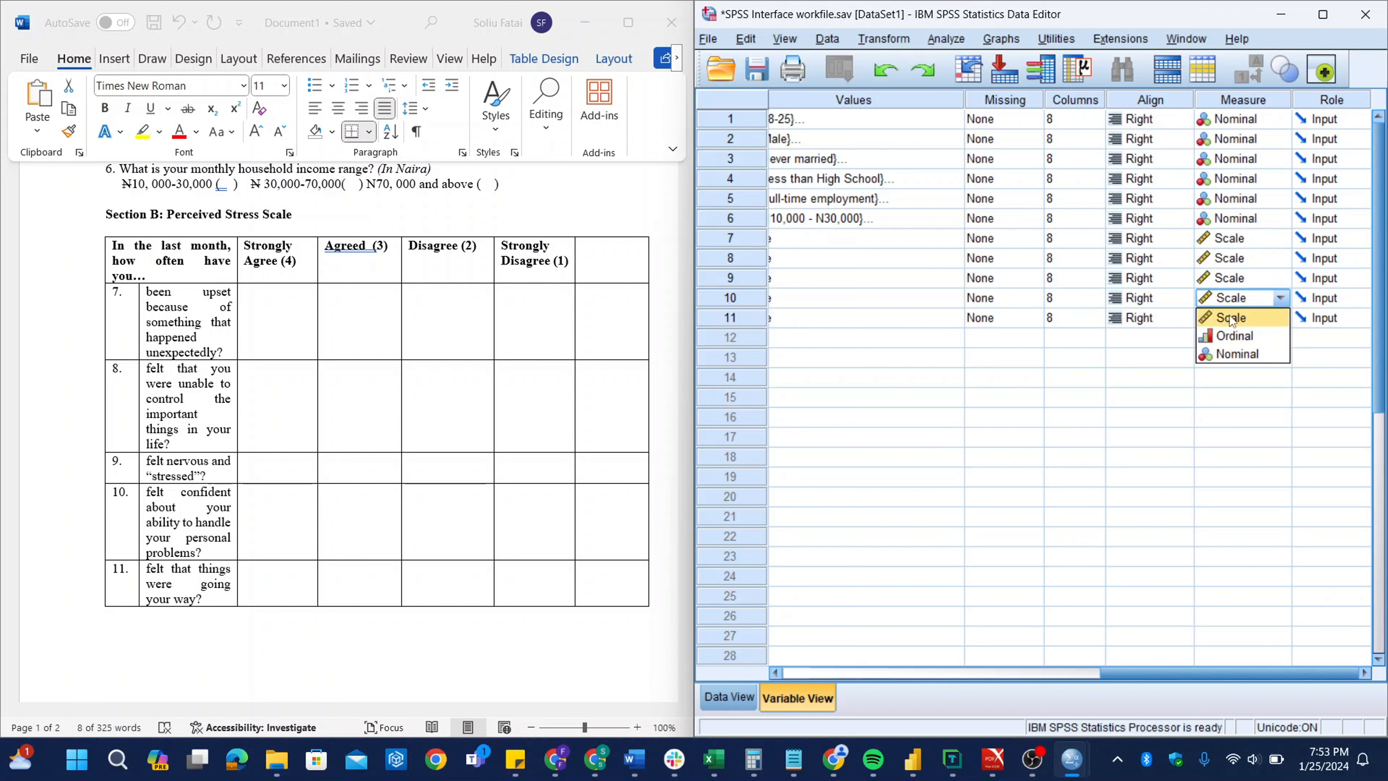
pyautogui.click(1230, 317)
pyautogui.click(1223, 322)
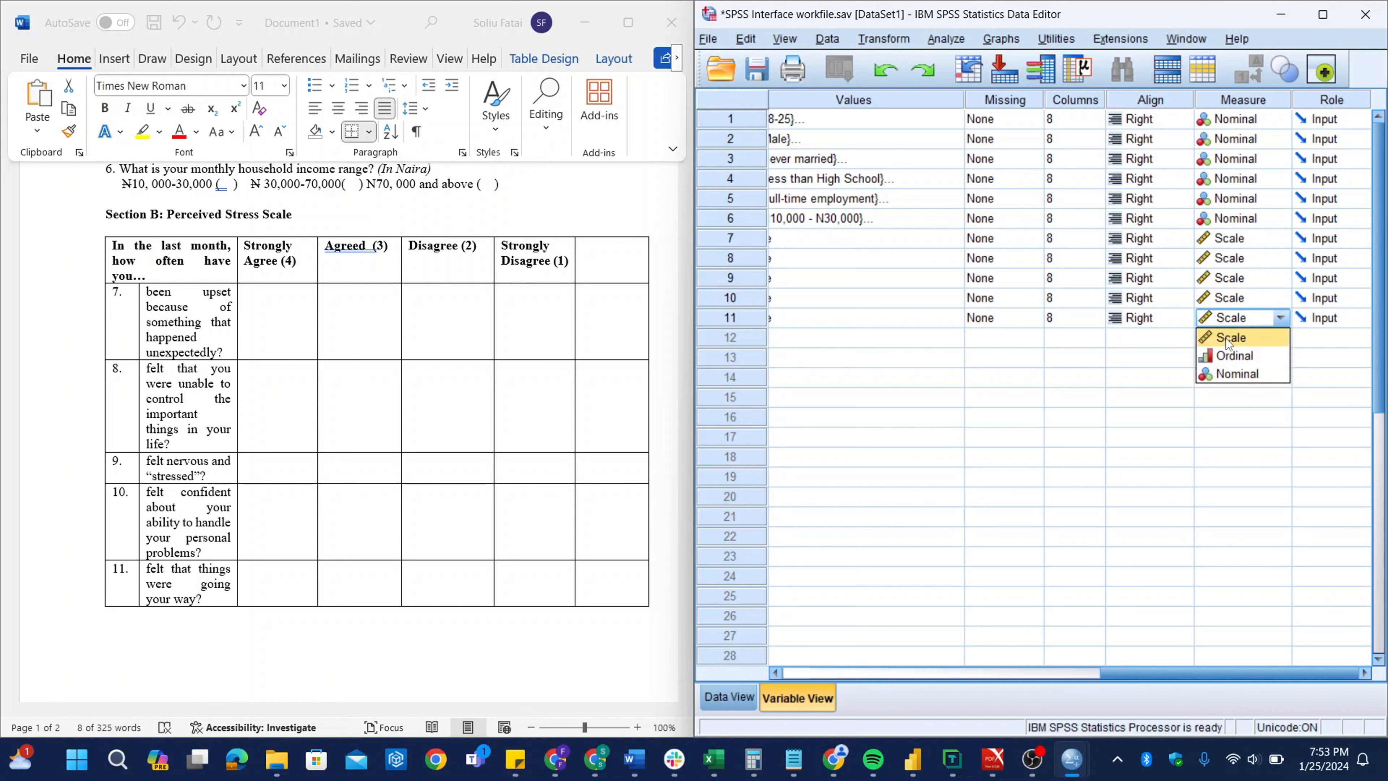
pyautogui.click(1227, 338)
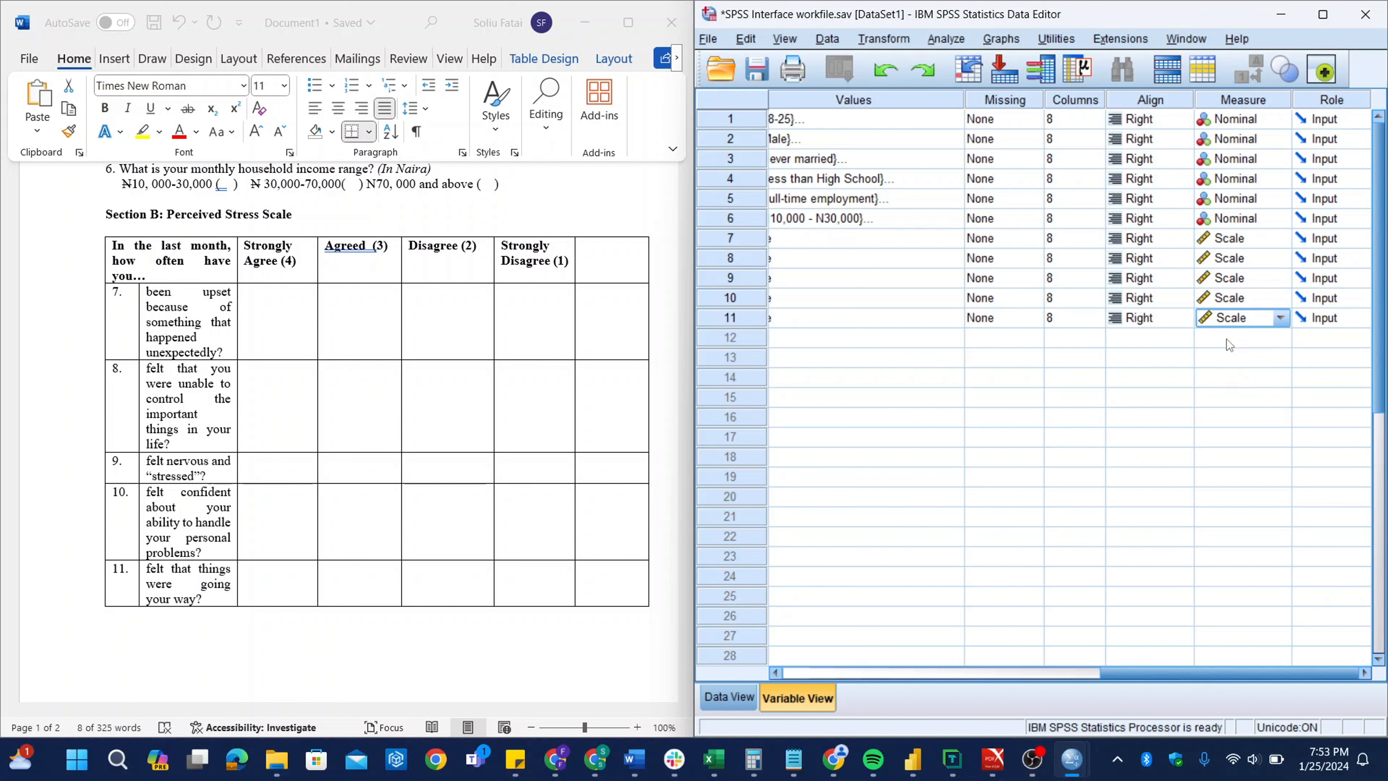
# Step: Change the measurement level of variables Que7 to Que11 to Ordinal
pyautogui.click(1239, 241)
pyautogui.click(1243, 278)
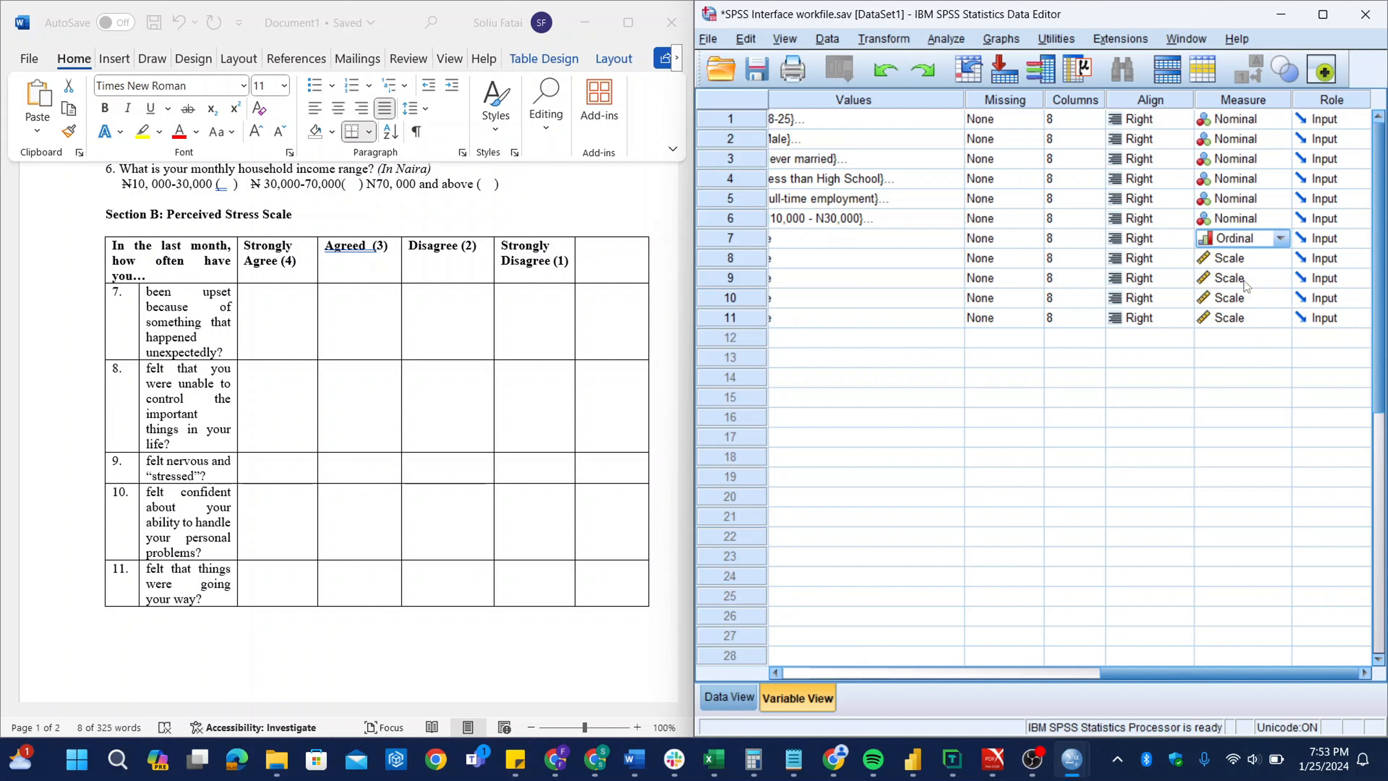
pyautogui.click(1236, 259)
pyautogui.click(1230, 297)
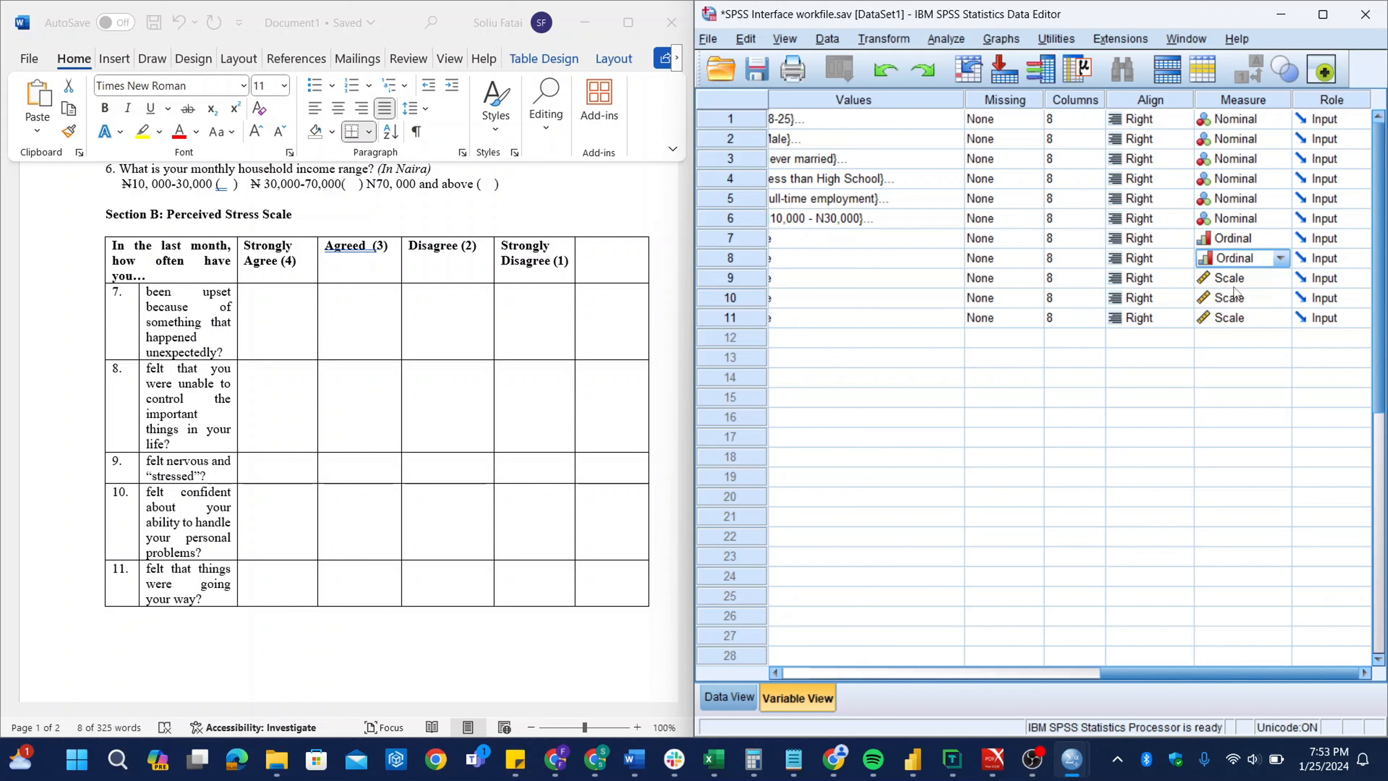
pyautogui.click(1239, 280)
pyautogui.click(1243, 317)
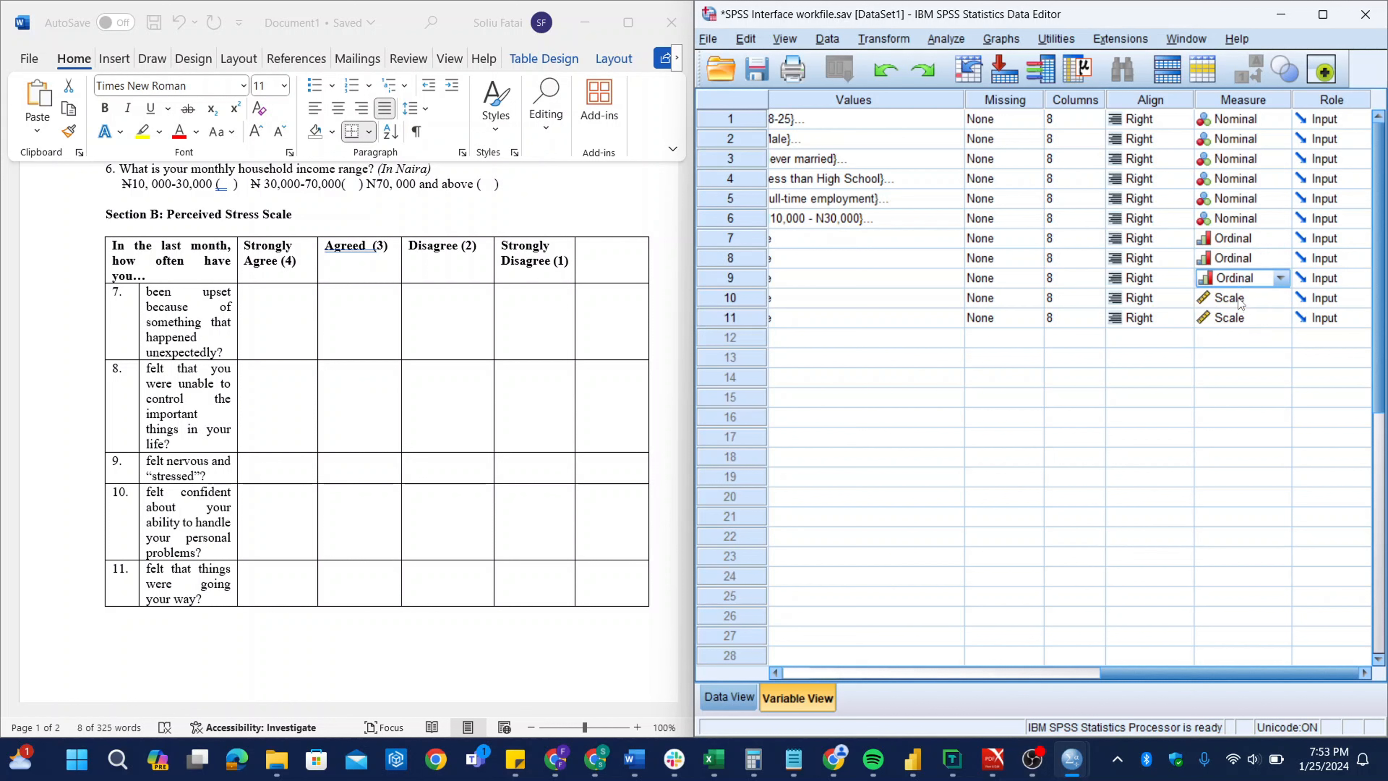
pyautogui.click(1240, 300)
pyautogui.click(1239, 334)
pyautogui.click(1246, 316)
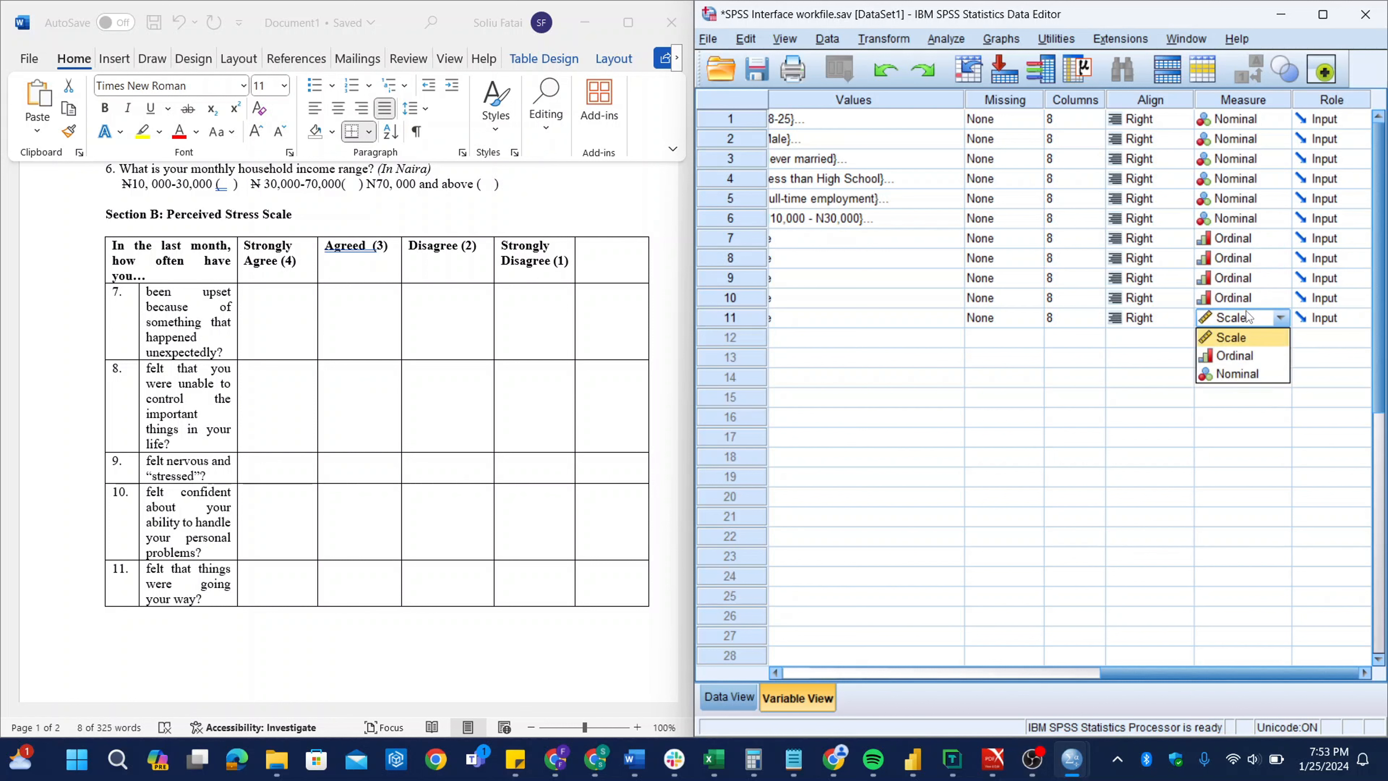
pyautogui.click(1244, 356)
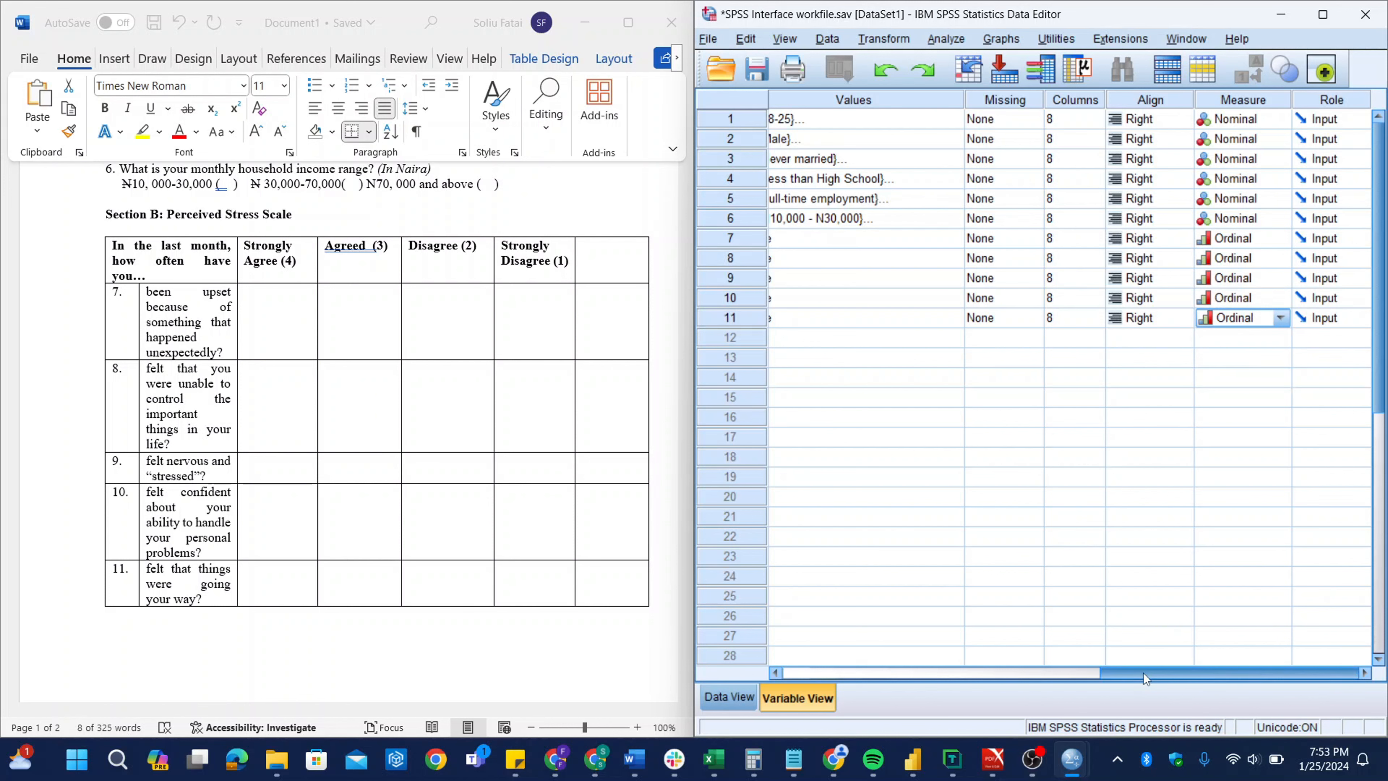
# Step: Open the value labels of Que7 and enter value 4 with the label Strongly Agree
pyautogui.moveTo(1144, 673); pyautogui.dragTo(746, 732)
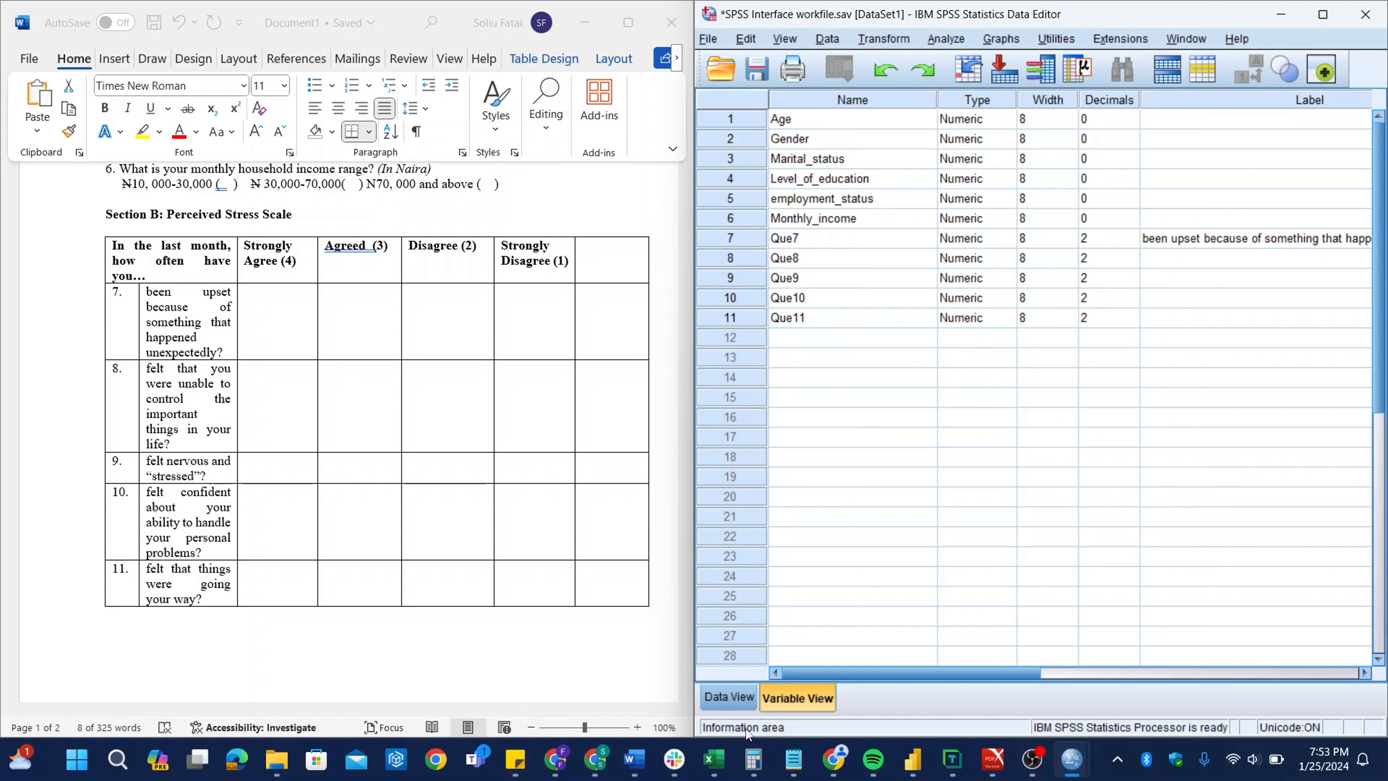
pyautogui.moveTo(1005, 675); pyautogui.dragTo(1165, 653)
pyautogui.click(1206, 241)
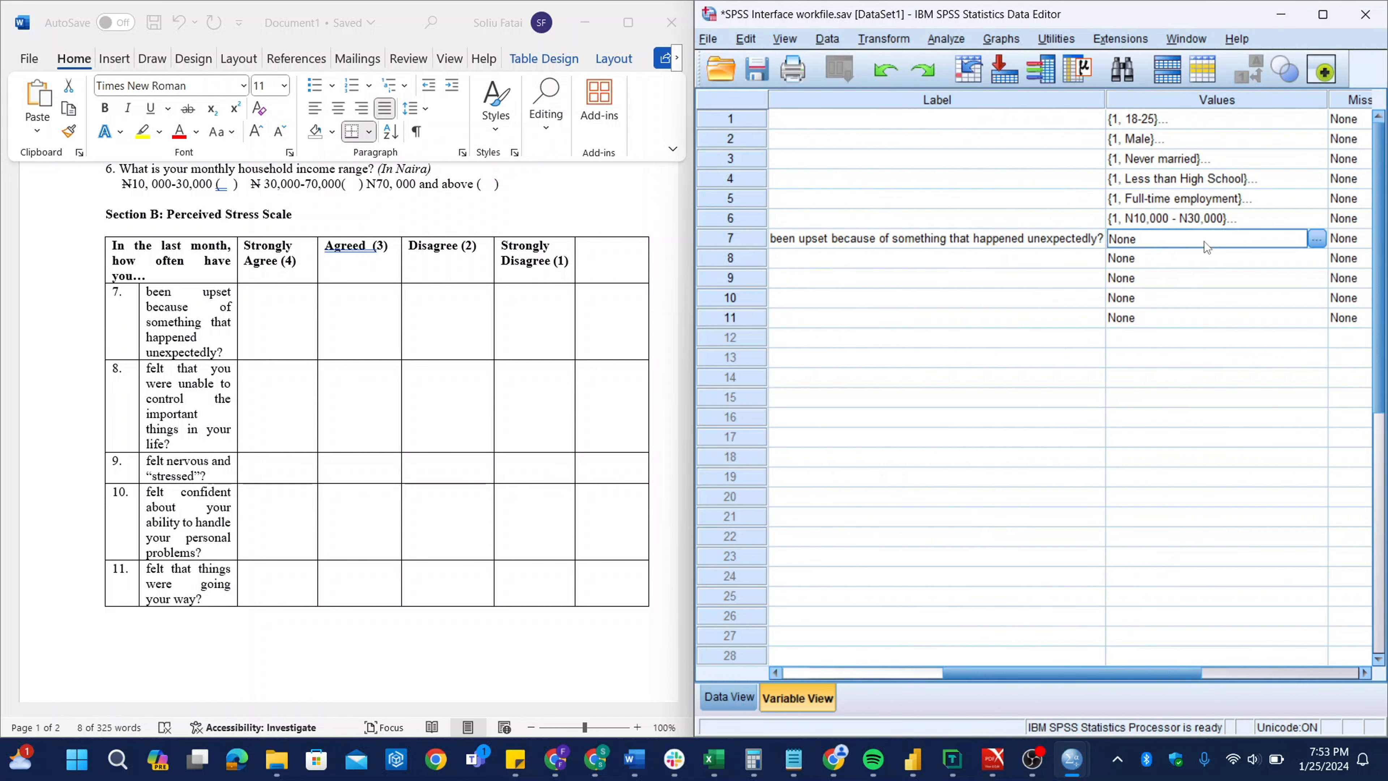
pyautogui.click(1317, 239)
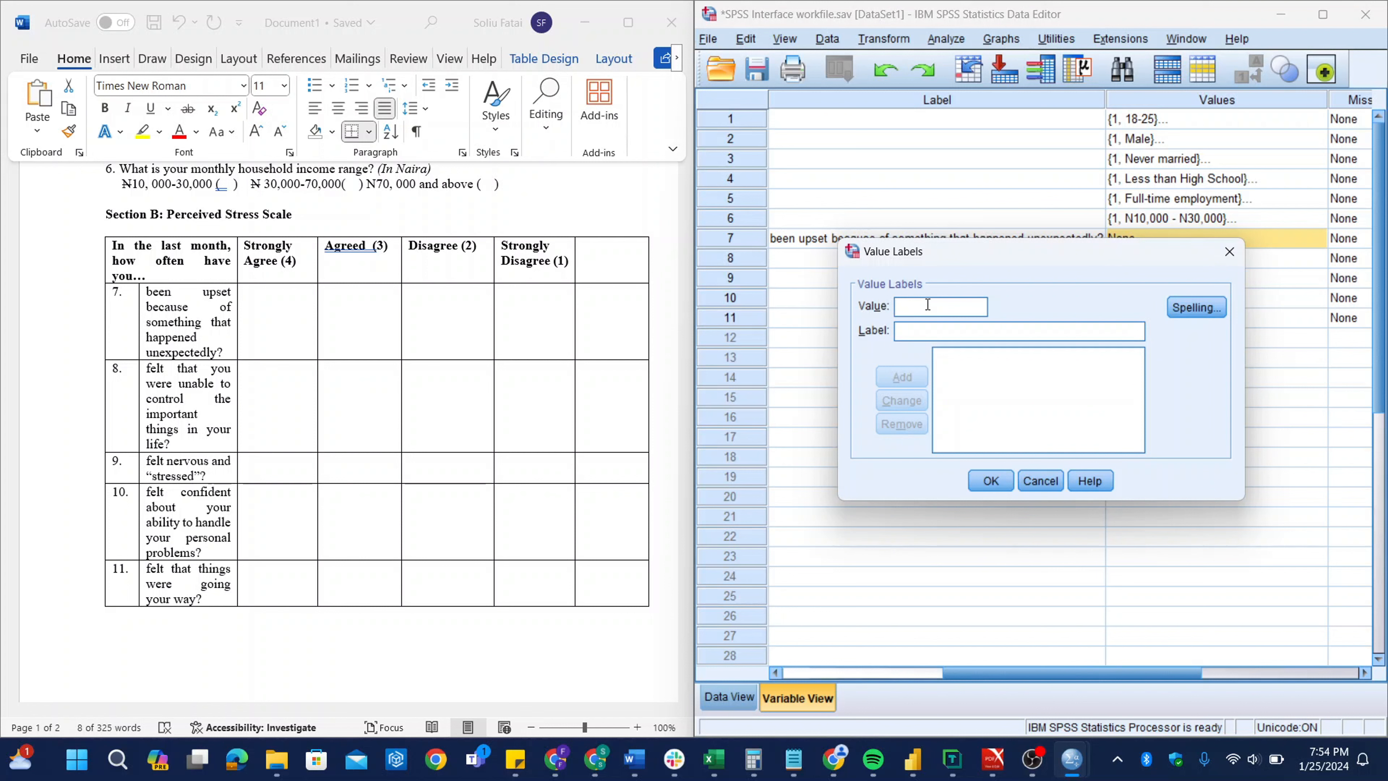
pyautogui.write('4')
pyautogui.press('Tab')
pyautogui.press('capslock')
pyautogui.write('S')
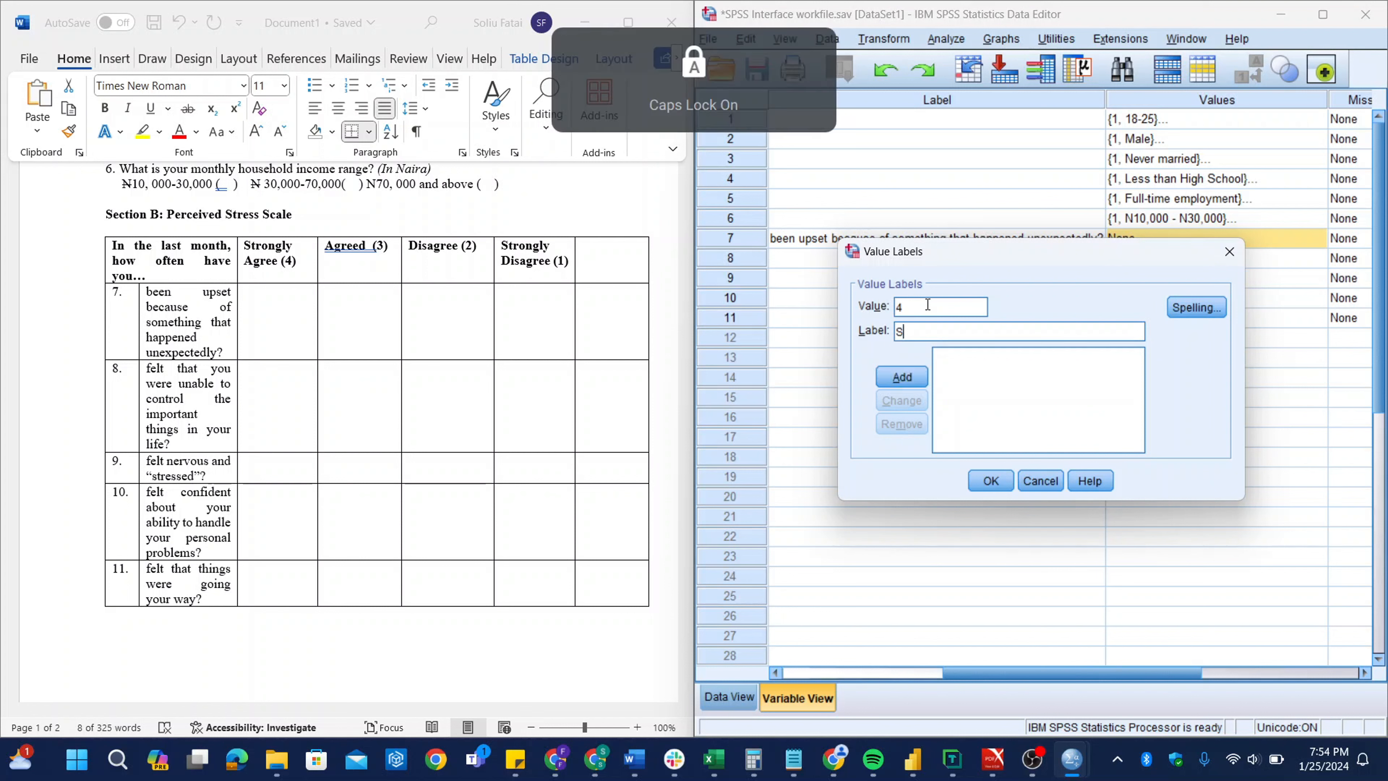
pyautogui.press('capslock')
pyautogui.write('trong')
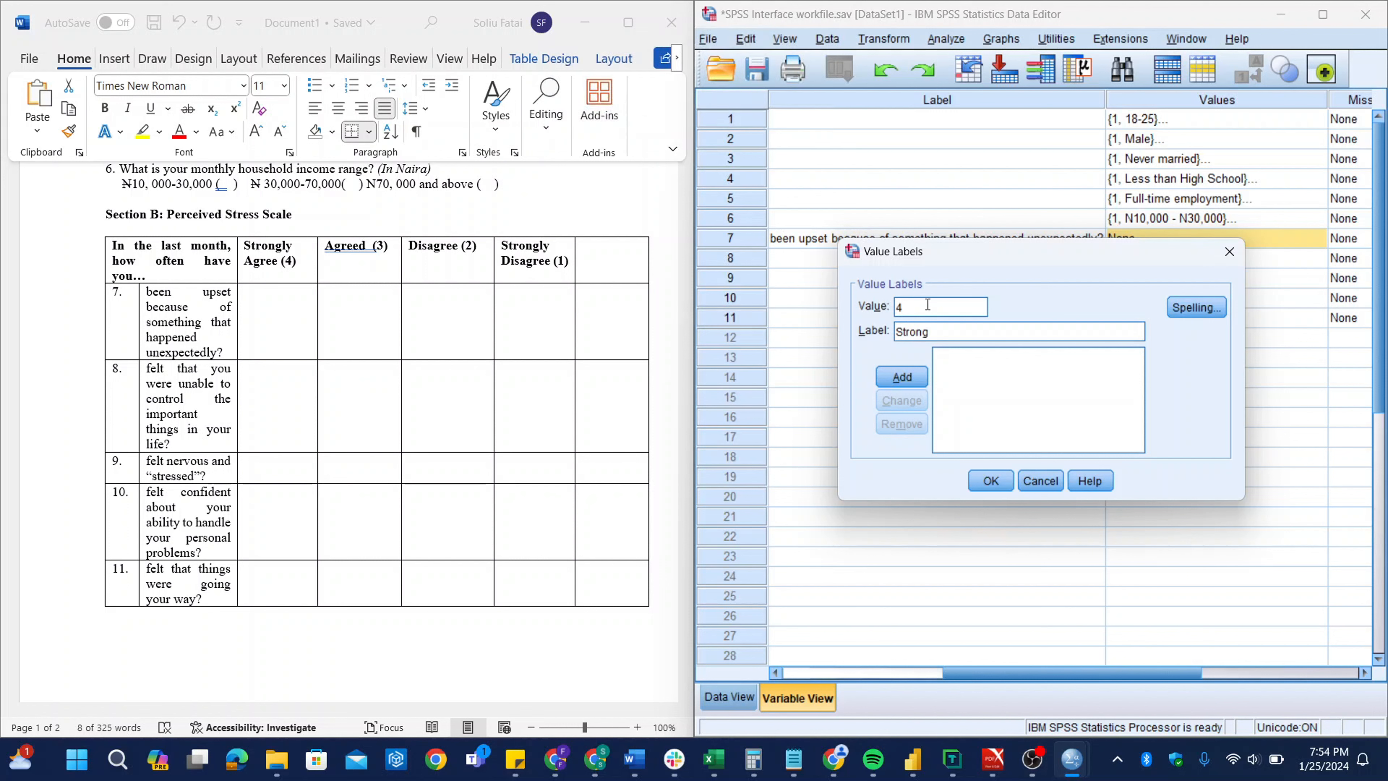
pyautogui.write('ly')
pyautogui.press('capslock')
pyautogui.write('A')
pyautogui.press('capslock')
pyautogui.write('gree')
# Step: Replace the label text for value 4 with SA and add the pair to Que7's value labels
pyautogui.hotkey('ctrl', 'a')
pyautogui.press('capslock')
pyautogui.press('BackSpace')
pyautogui.write('SA')
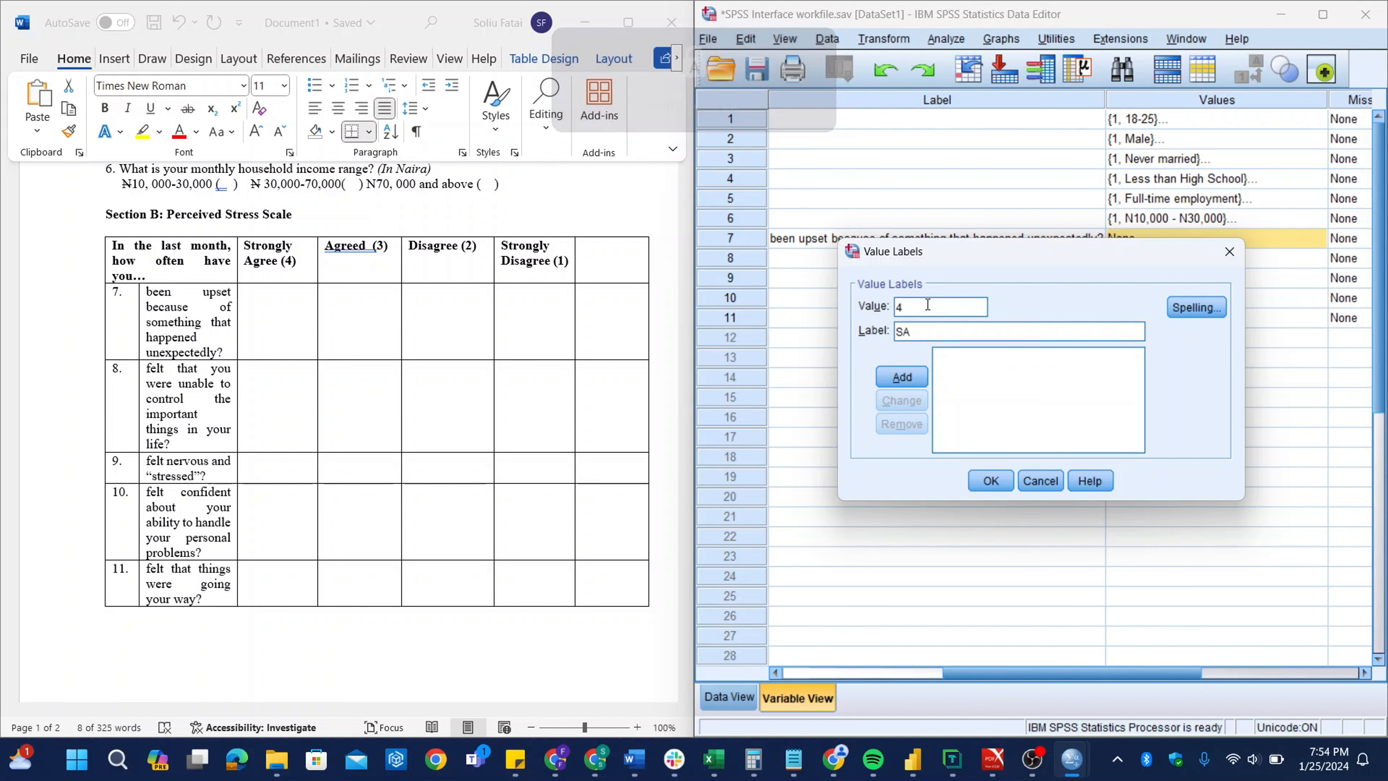
pyautogui.click(918, 376)
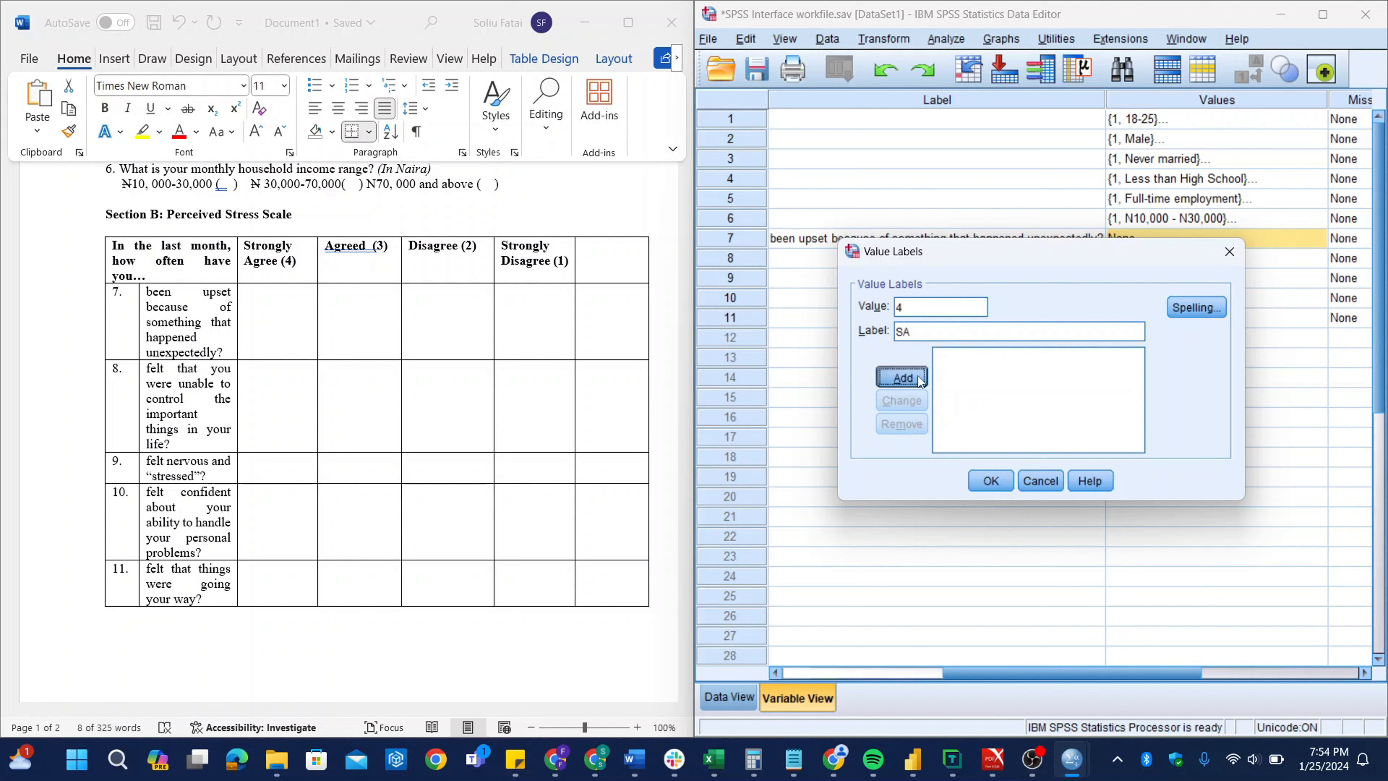
# Step: Add the value labels 3 = A and 2 = D for Que7
pyautogui.write('3')
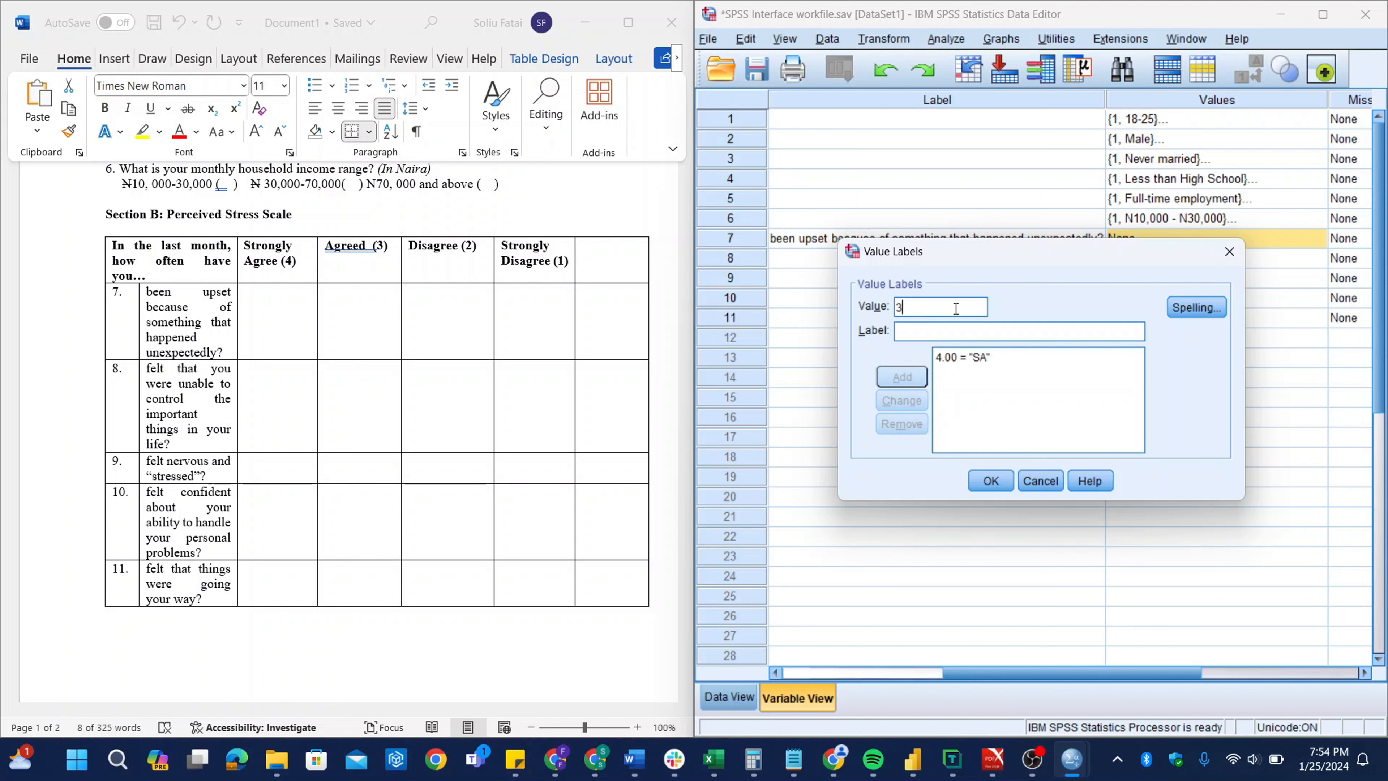
pyautogui.press('Tab')
pyautogui.write('A')
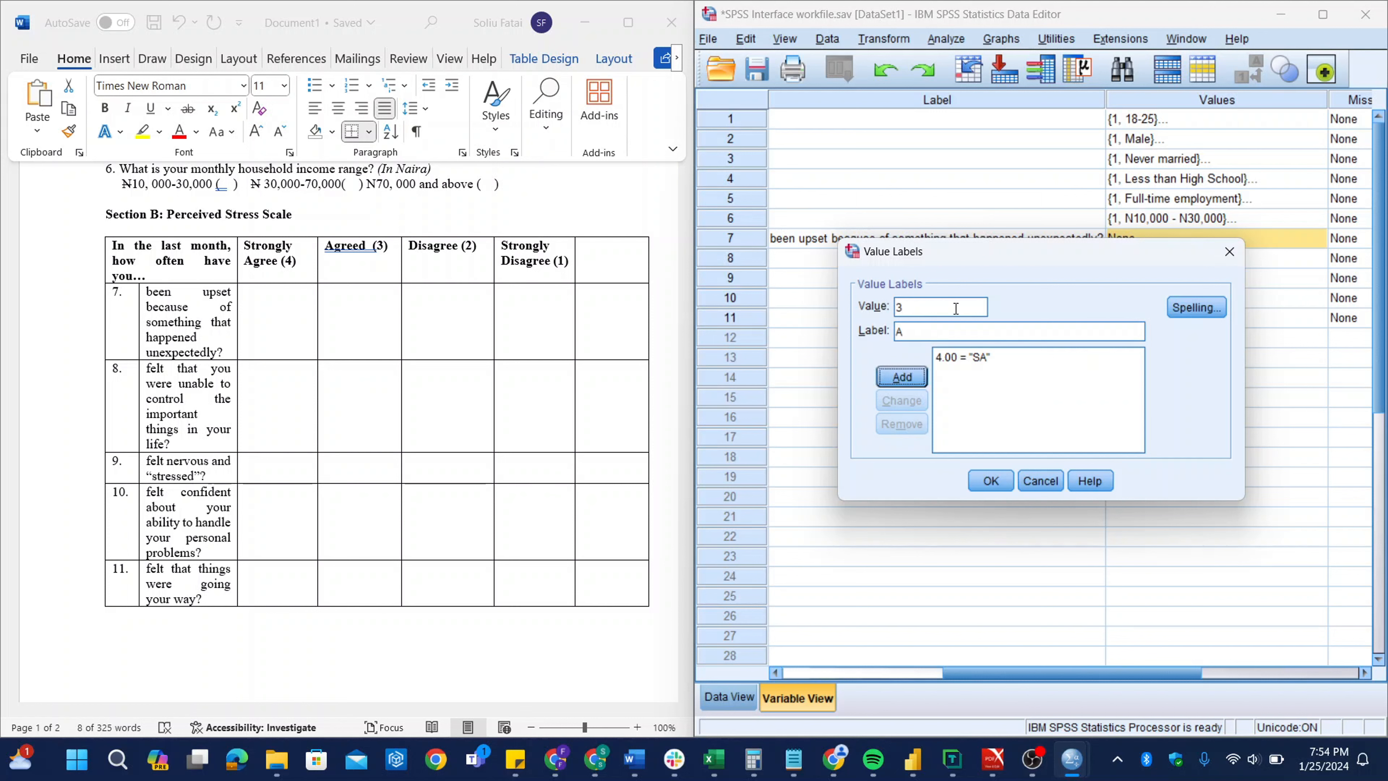
pyautogui.click(919, 376)
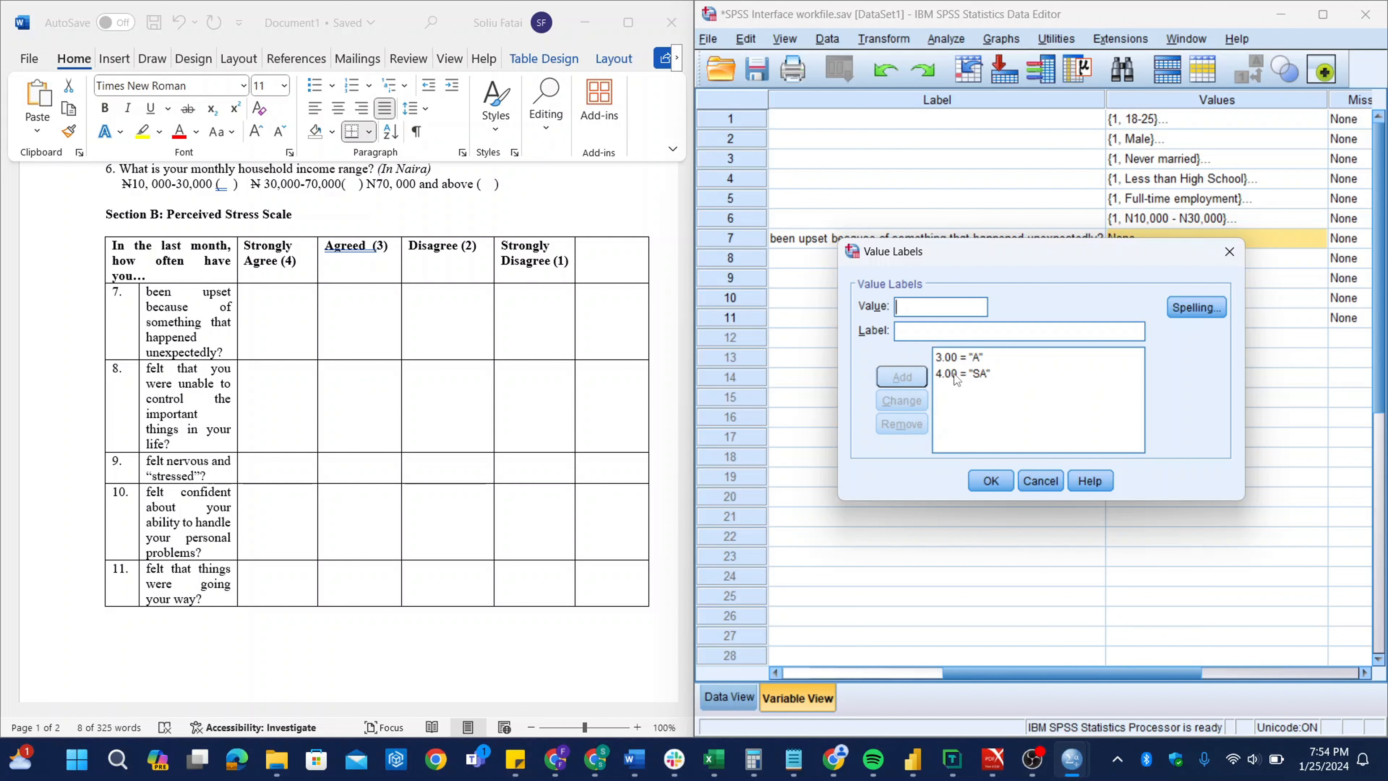
pyautogui.write('2')
pyautogui.click(930, 336)
pyautogui.write('D')
pyautogui.click(904, 377)
# Step: Add the value label 1 = SD for Que7 and apply the complete set of value labels
pyautogui.write('1')
pyautogui.click(911, 337)
pyautogui.write('SD')
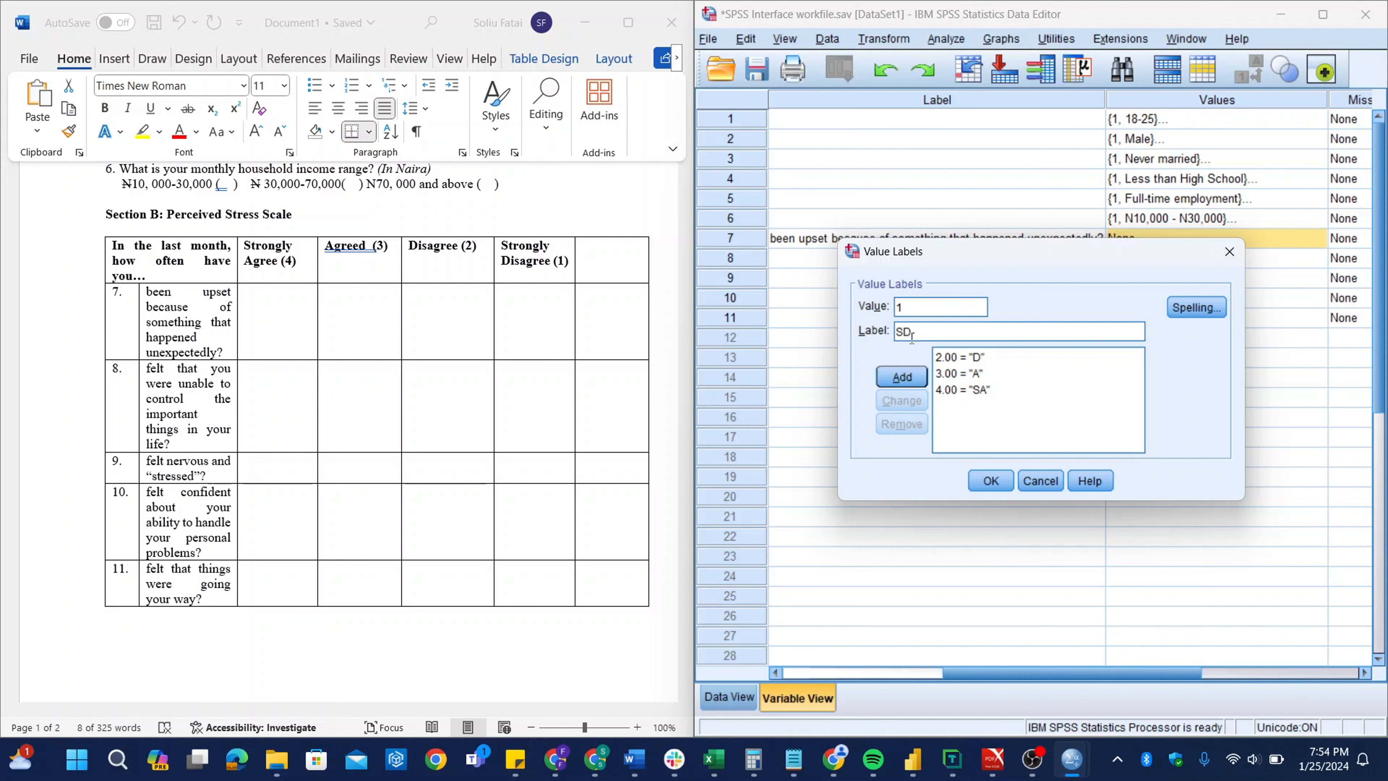
pyautogui.click(903, 377)
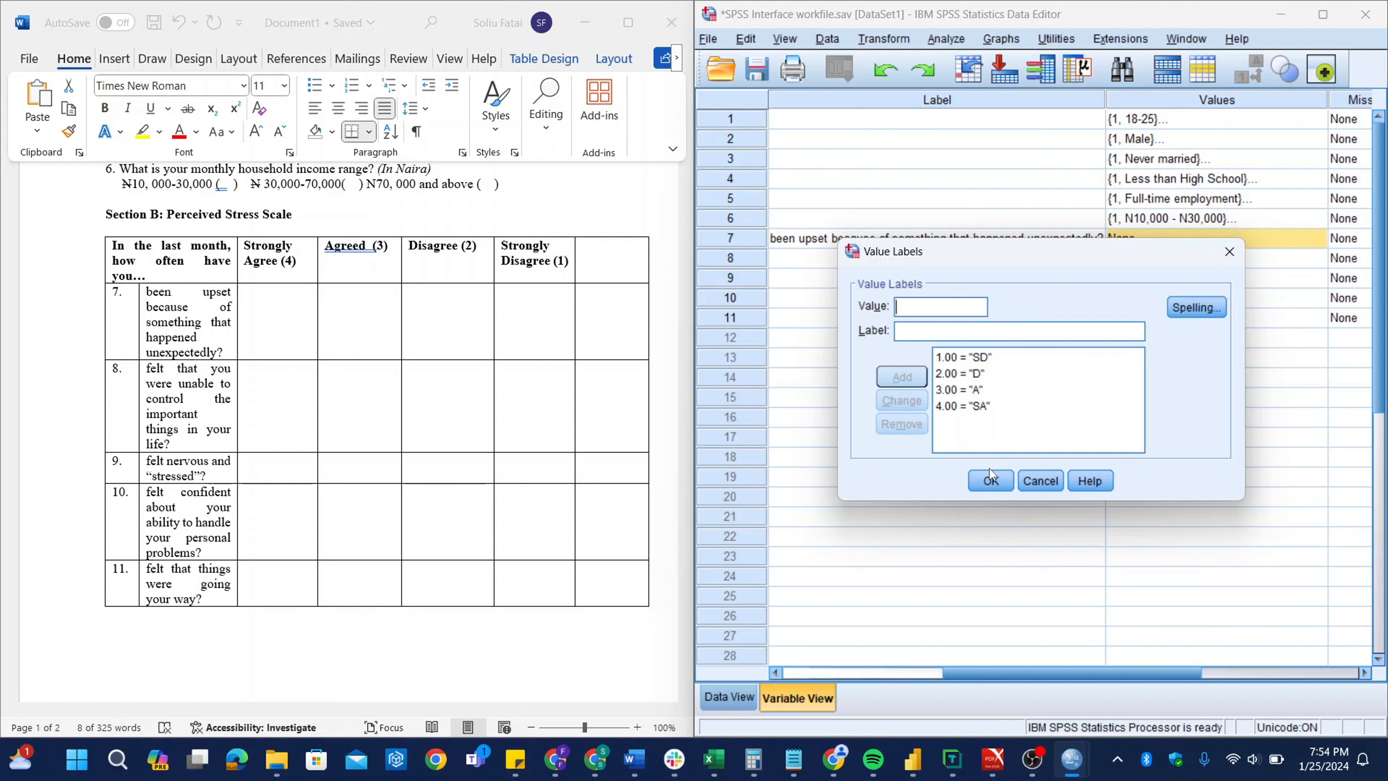
pyautogui.click(989, 482)
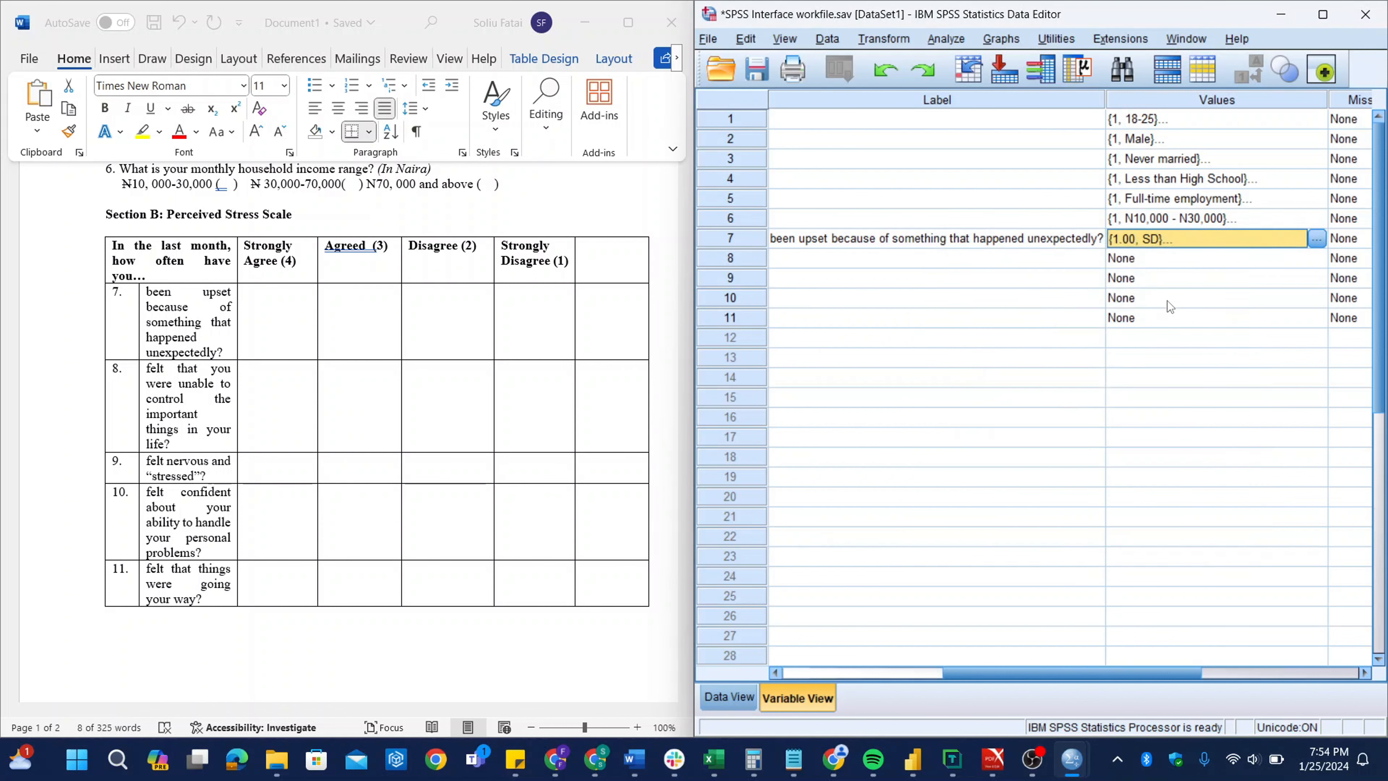
# Step: Copy the value labels of Que7 and paste them onto the values of Que8 through Que11
pyautogui.rightClick(1153, 242)
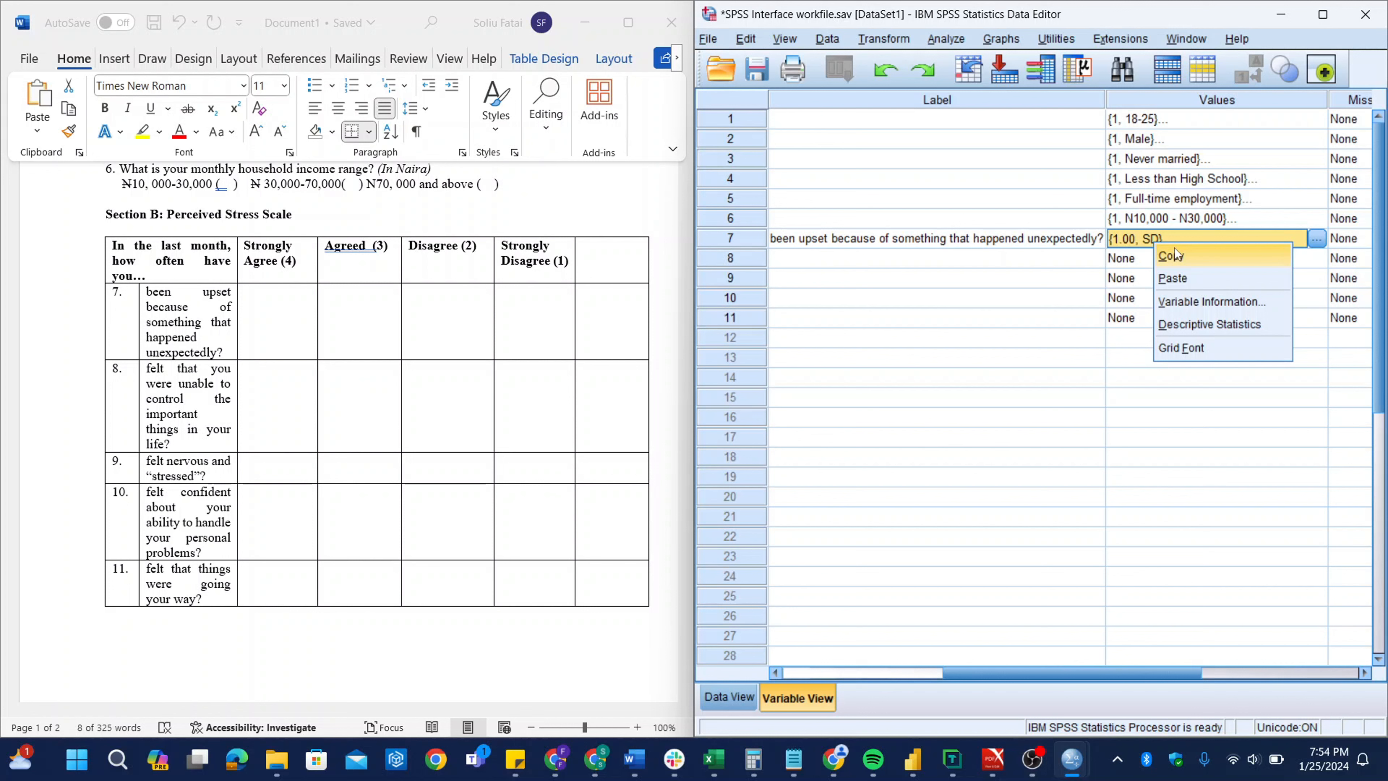
pyautogui.click(1175, 248)
pyautogui.click(1140, 256)
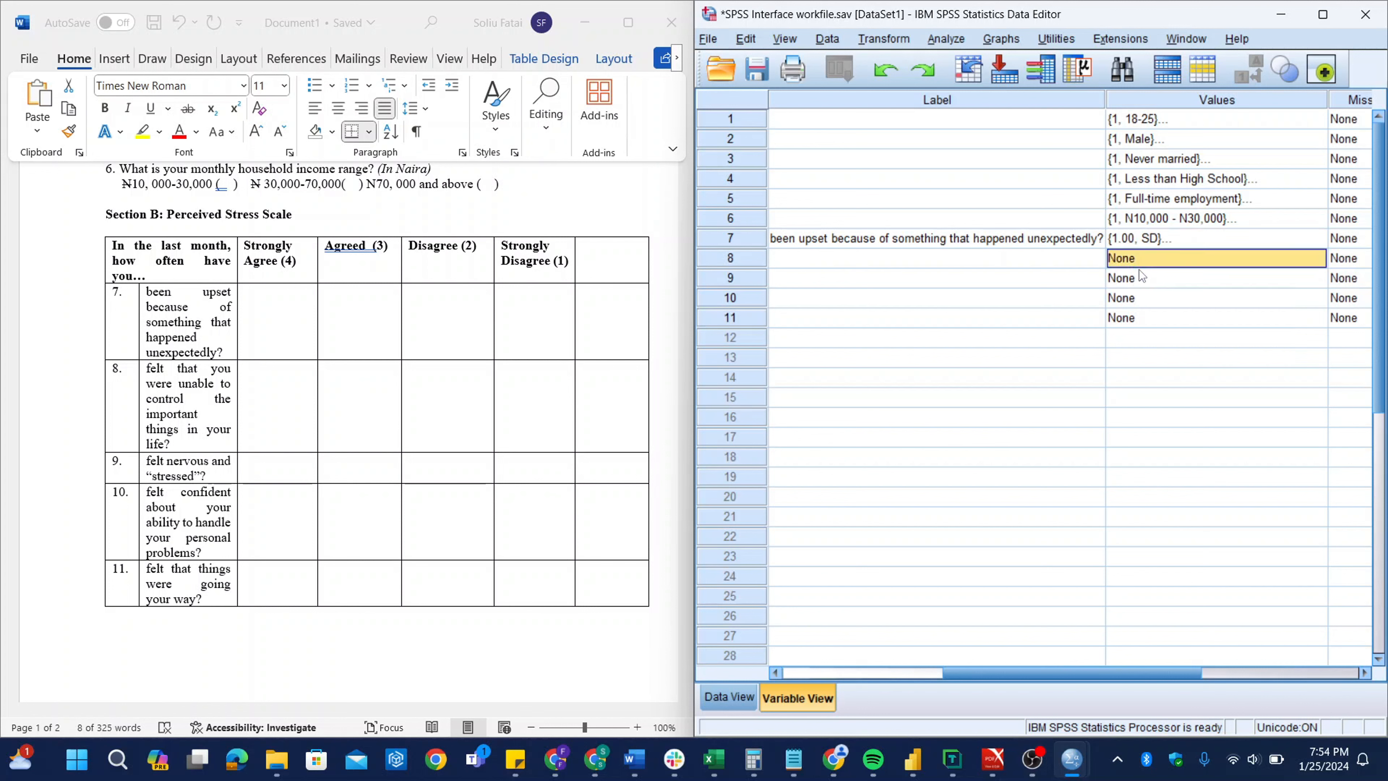
pyautogui.moveTo(1143, 276); pyautogui.dragTo(1139, 321)
pyautogui.click(1169, 239)
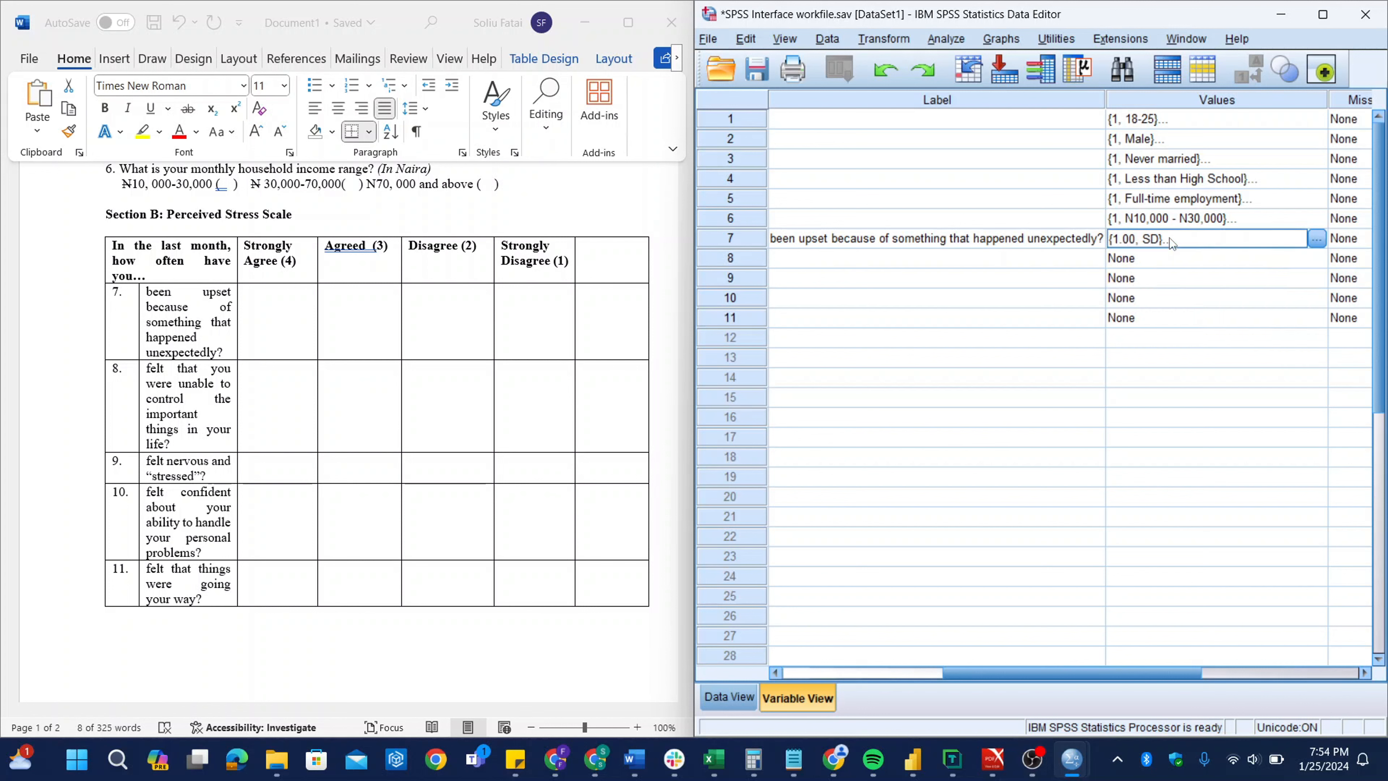
pyautogui.rightClick(1169, 237)
pyautogui.click(1187, 250)
pyautogui.moveTo(1161, 260); pyautogui.dragTo(1150, 318)
pyautogui.rightClick(1149, 318)
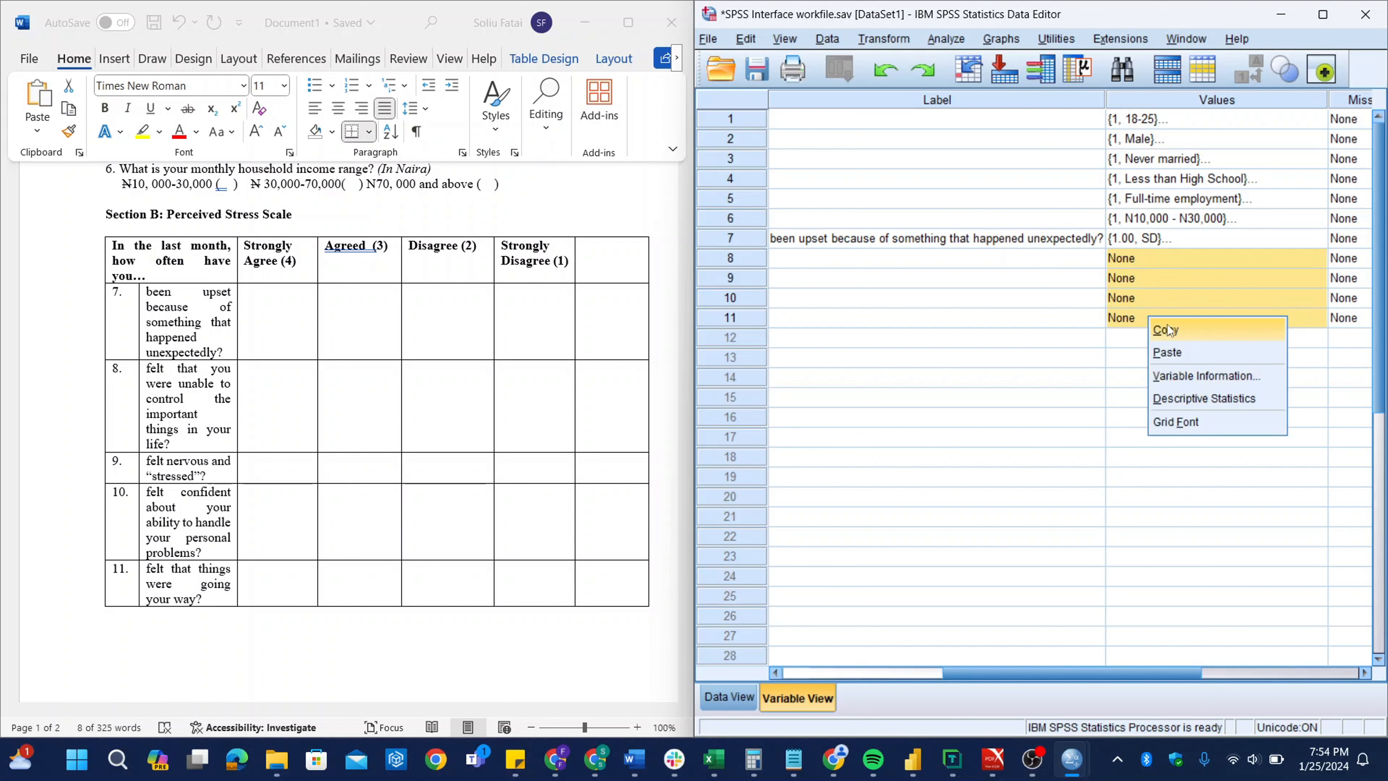
pyautogui.click(1185, 352)
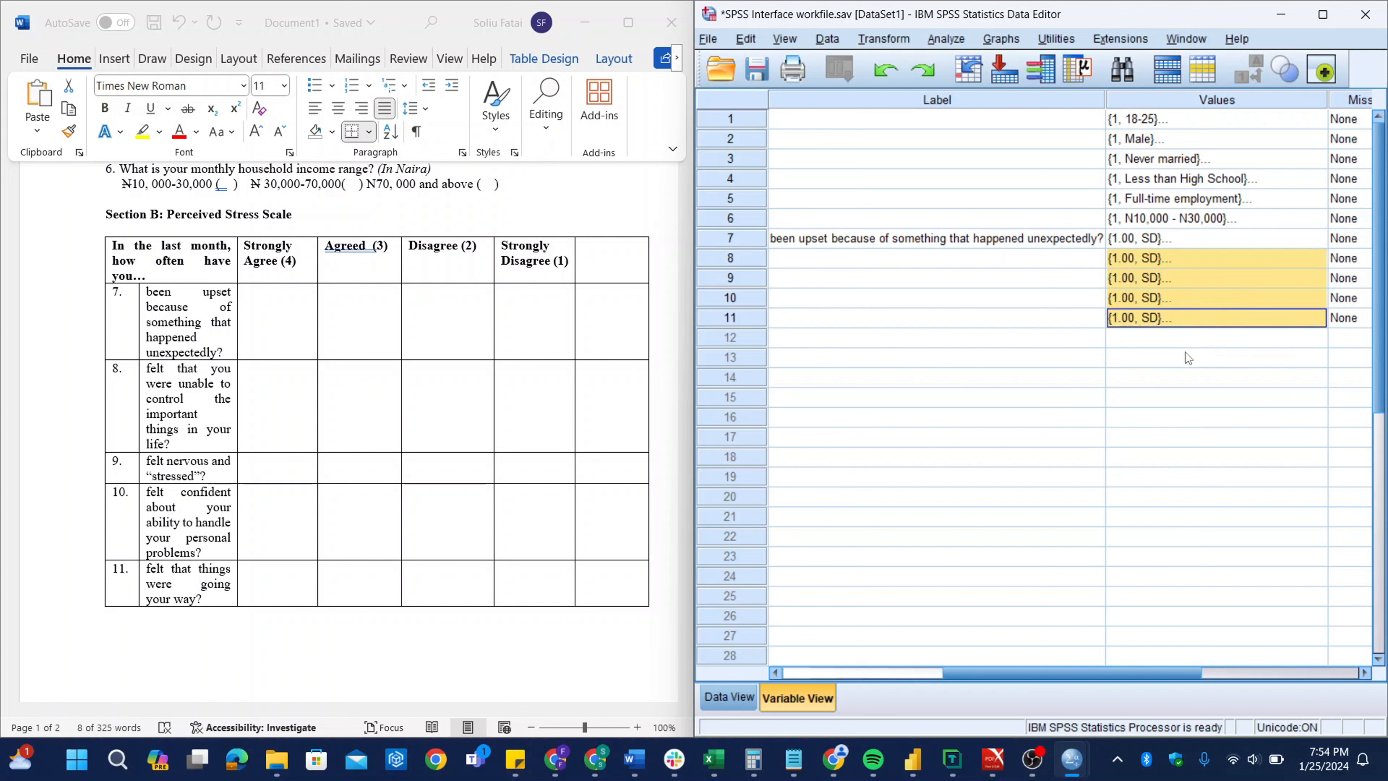
pyautogui.click(1146, 243)
pyautogui.click(1146, 278)
# Step: Copy statements 8 to 11 of the questionnaire table in Word and paste them as the labels of Que8 through Que11 in SPSS
pyautogui.moveTo(977, 673); pyautogui.dragTo(920, 673)
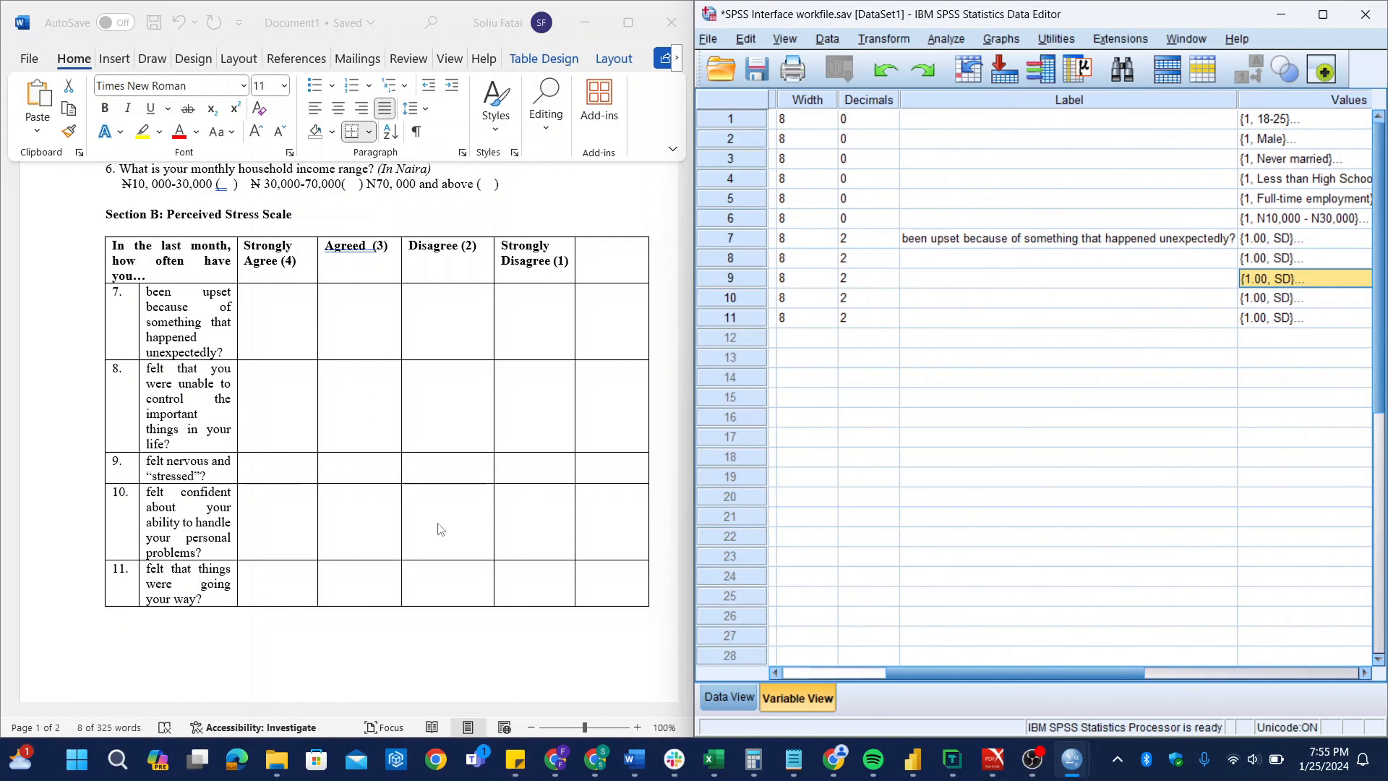
pyautogui.click(142, 371)
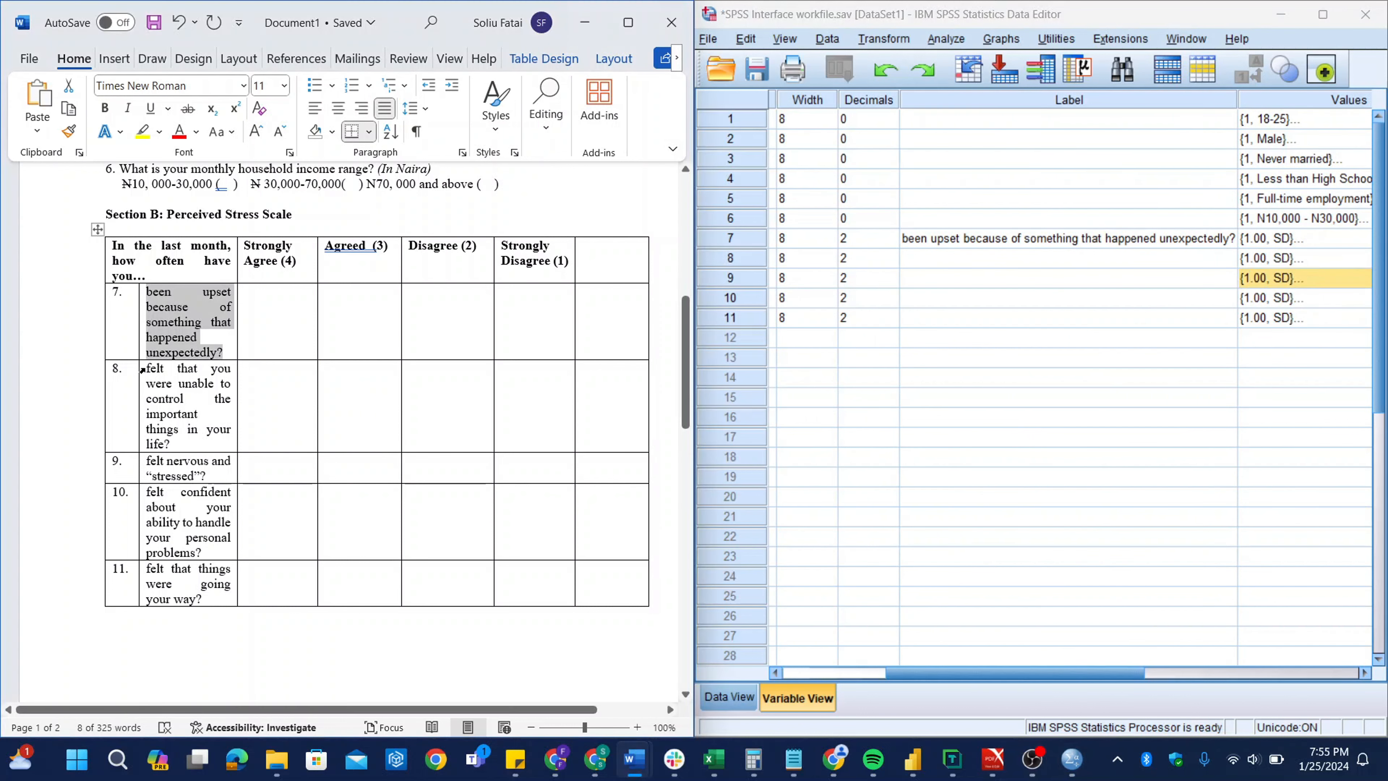
pyautogui.moveTo(143, 371); pyautogui.dragTo(169, 585)
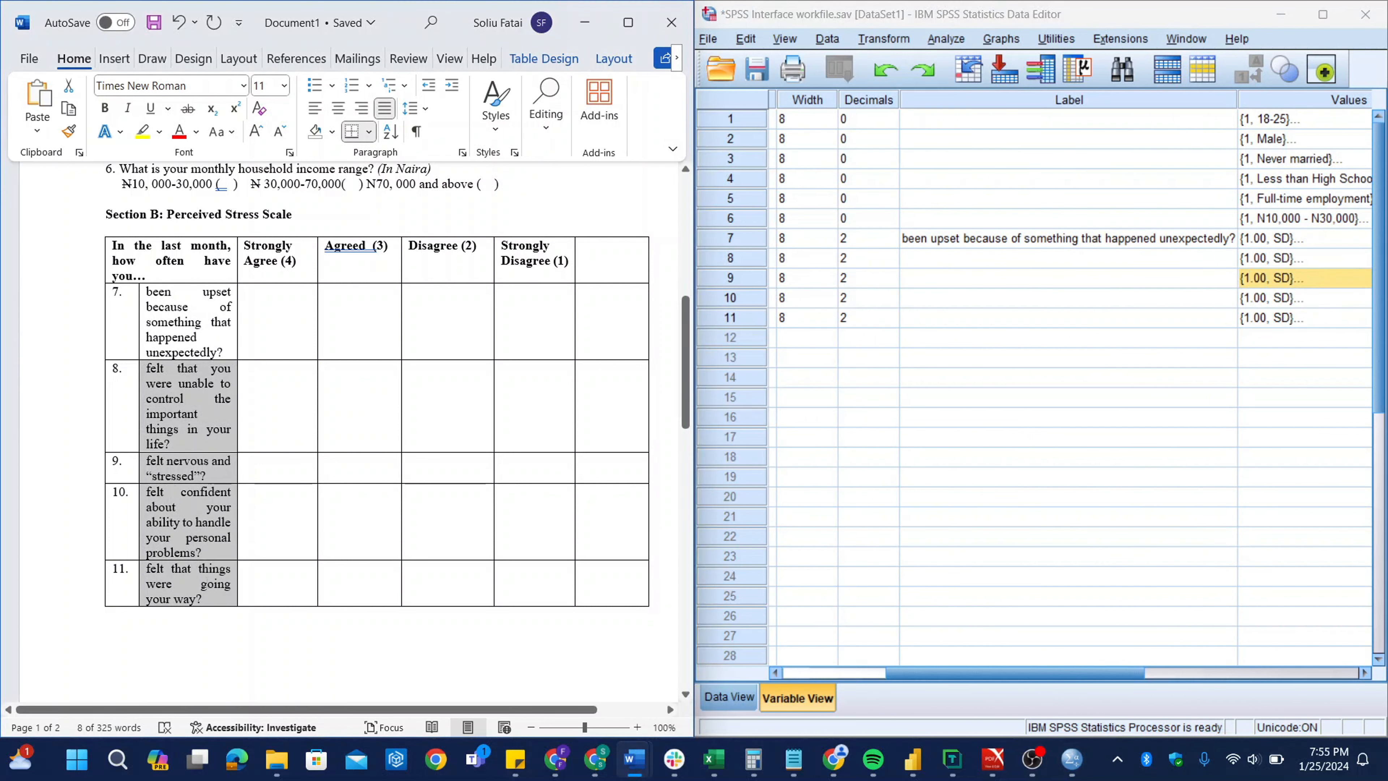
pyautogui.rightClick(208, 588)
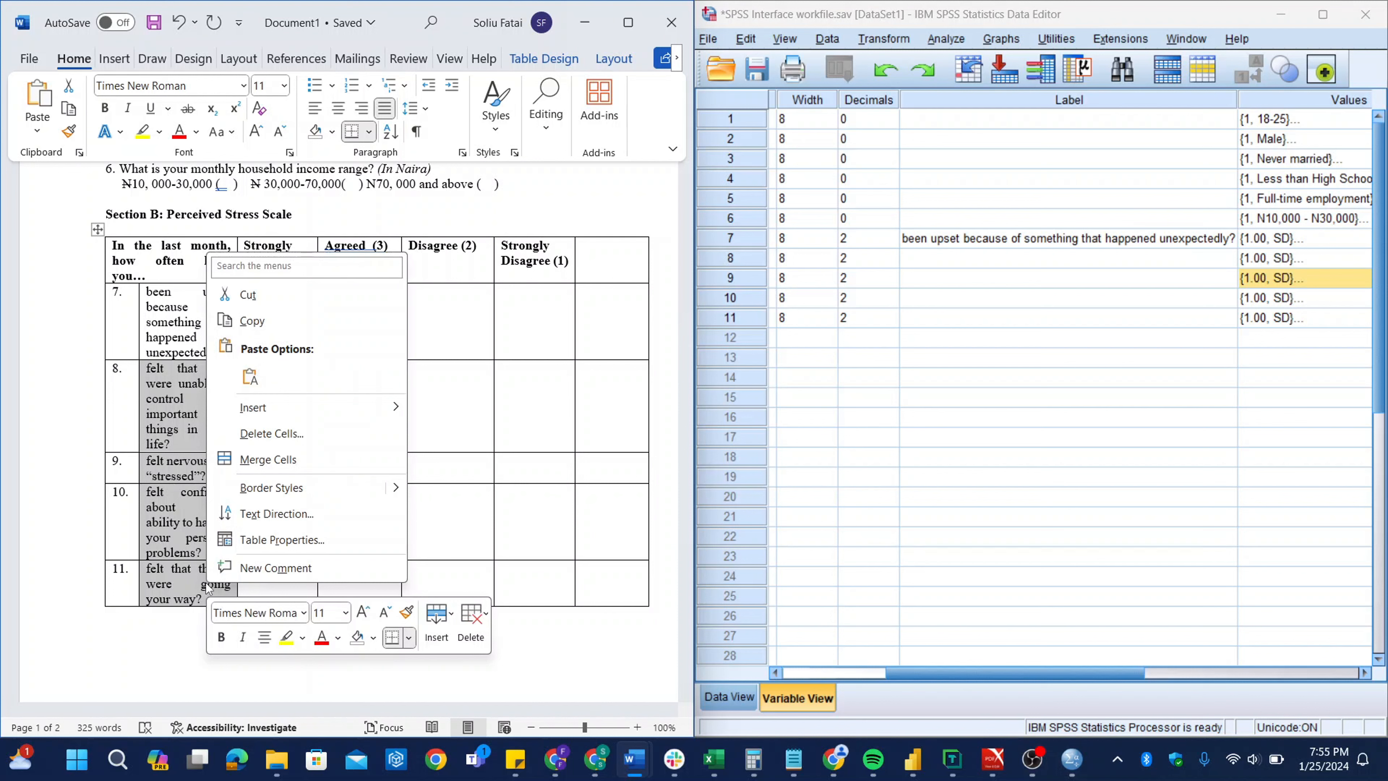
pyautogui.click(304, 327)
pyautogui.moveTo(964, 669); pyautogui.dragTo(1052, 660)
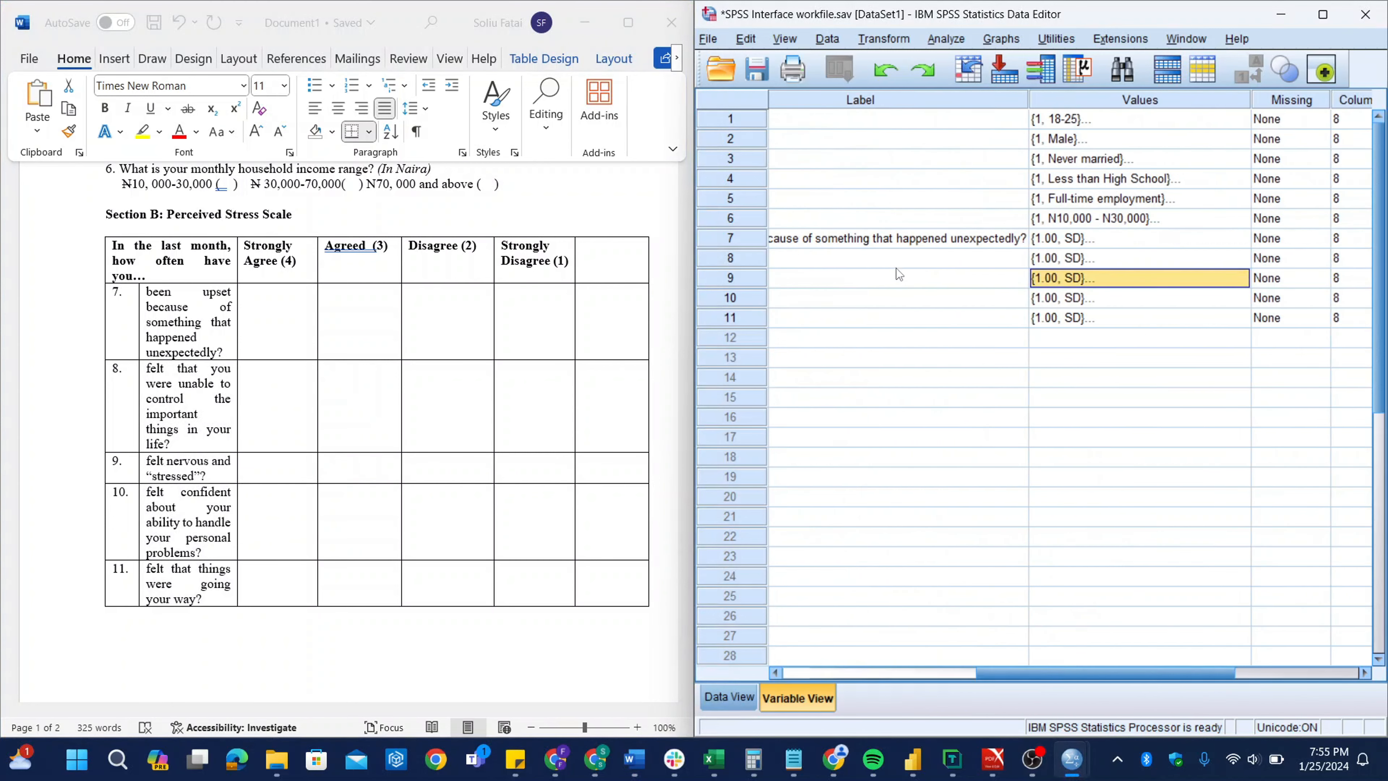
pyautogui.moveTo(854, 256); pyautogui.dragTo(857, 318)
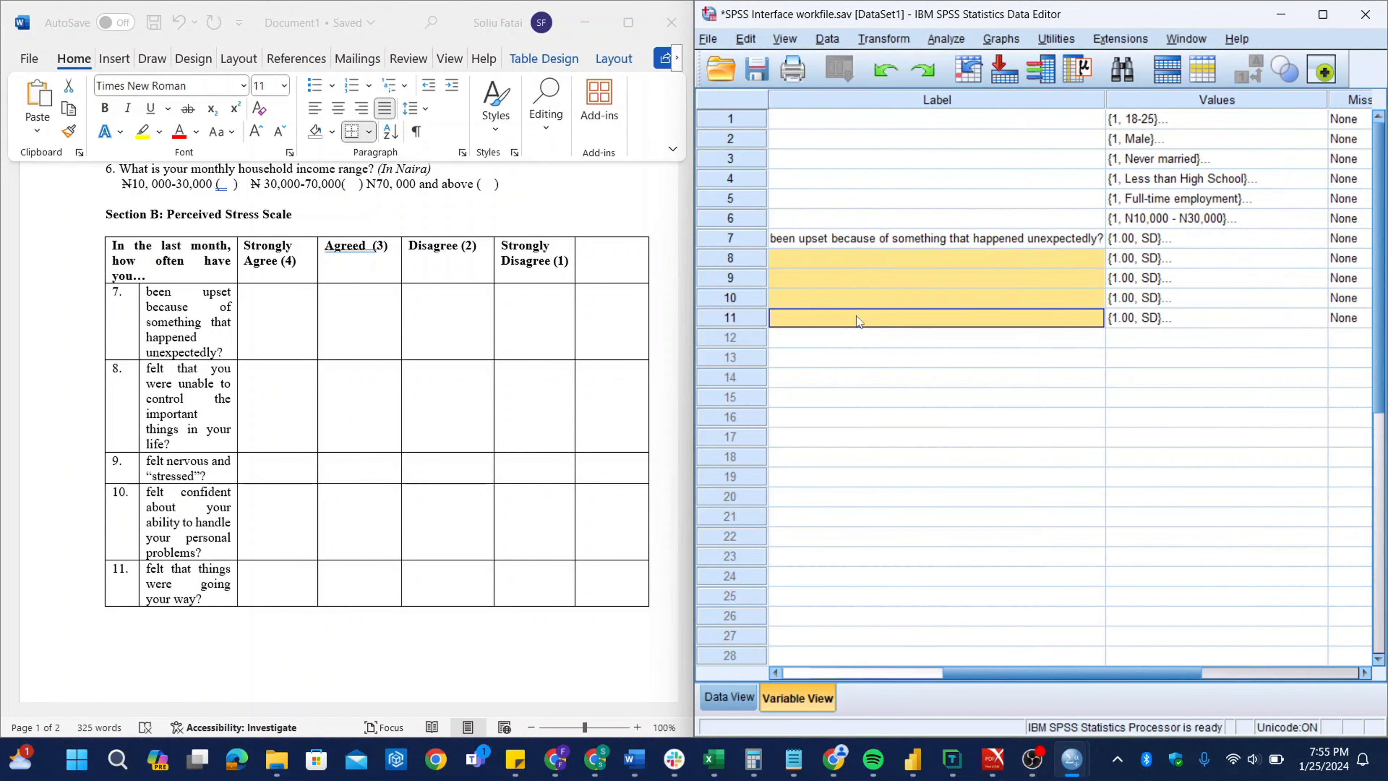
pyautogui.rightClick(857, 321)
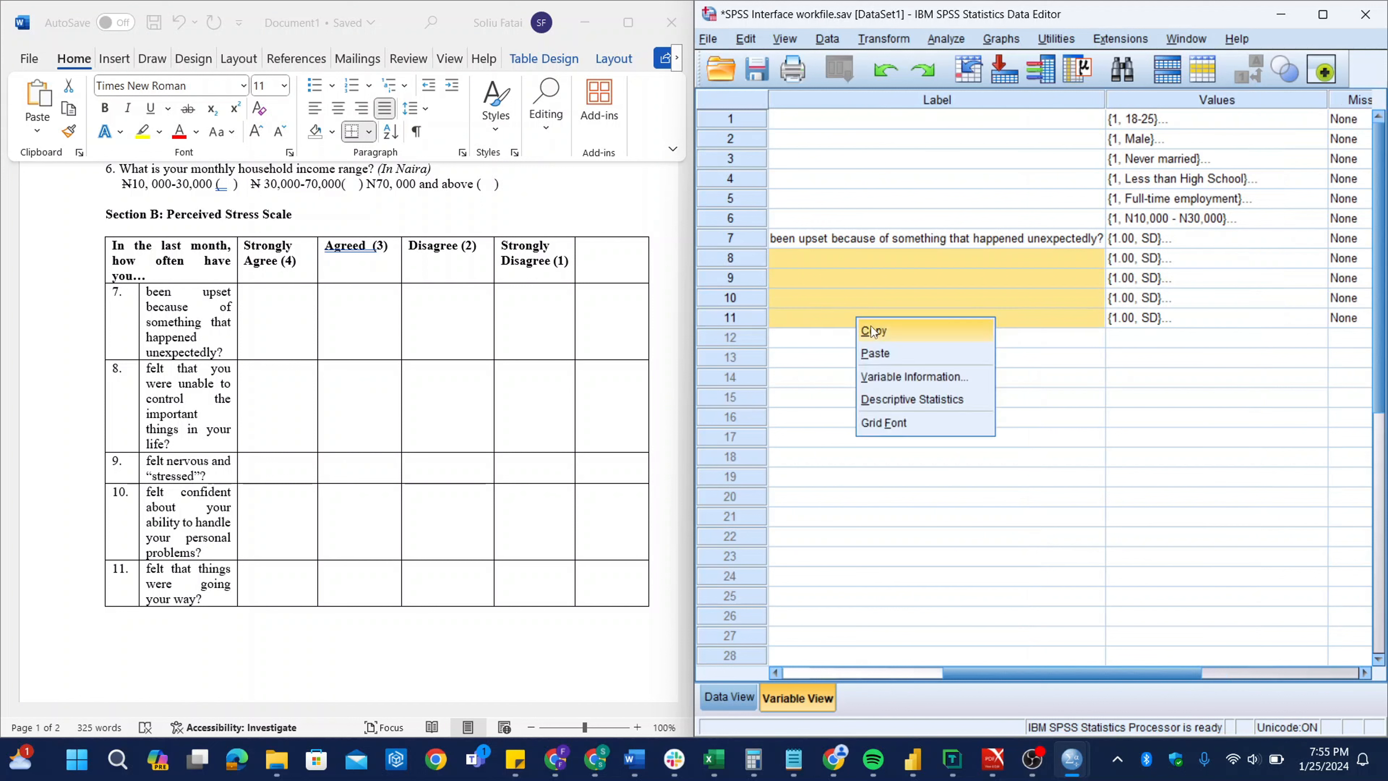
pyautogui.click(880, 355)
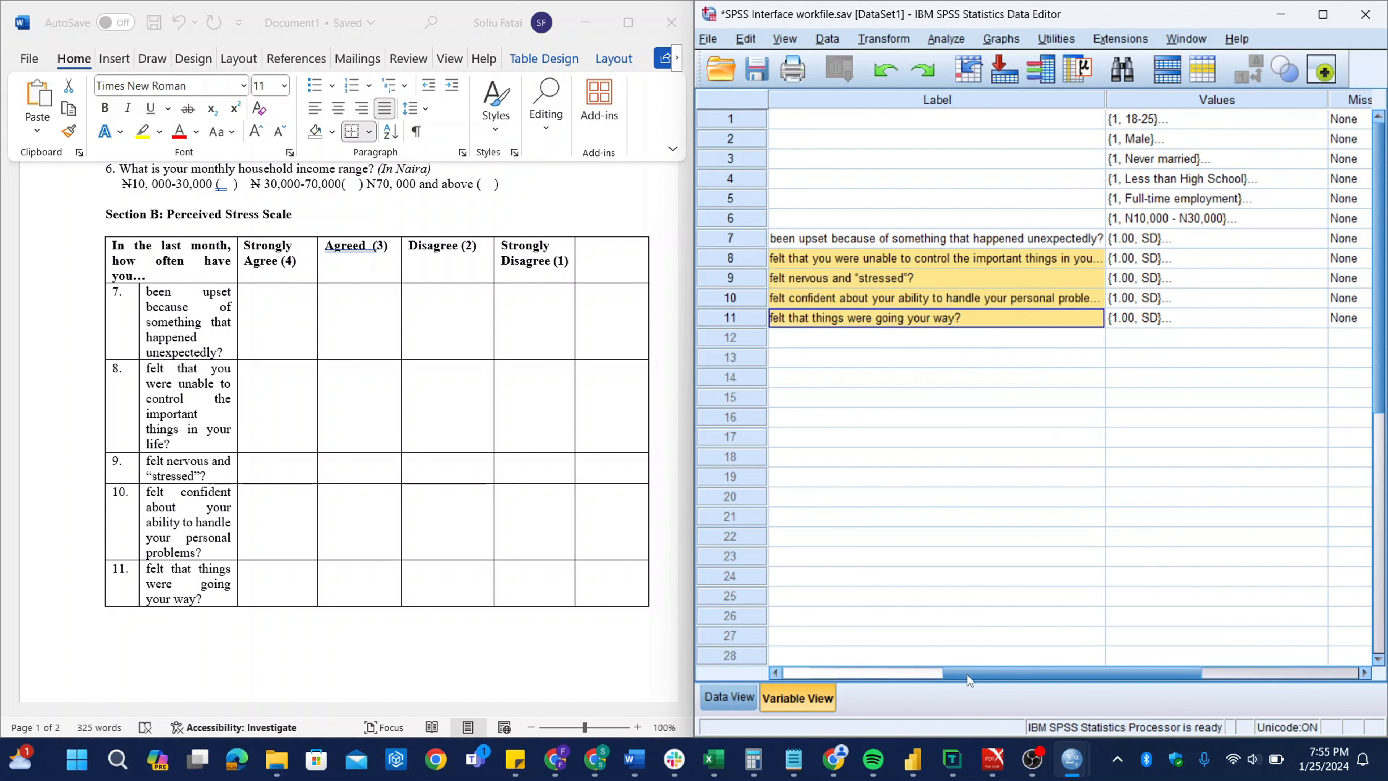
# Step: Set the decimals of Que7 through Que11 to 0 by copying the decimals setting of Monthly_income
pyautogui.moveTo(970, 677); pyautogui.dragTo(776, 692)
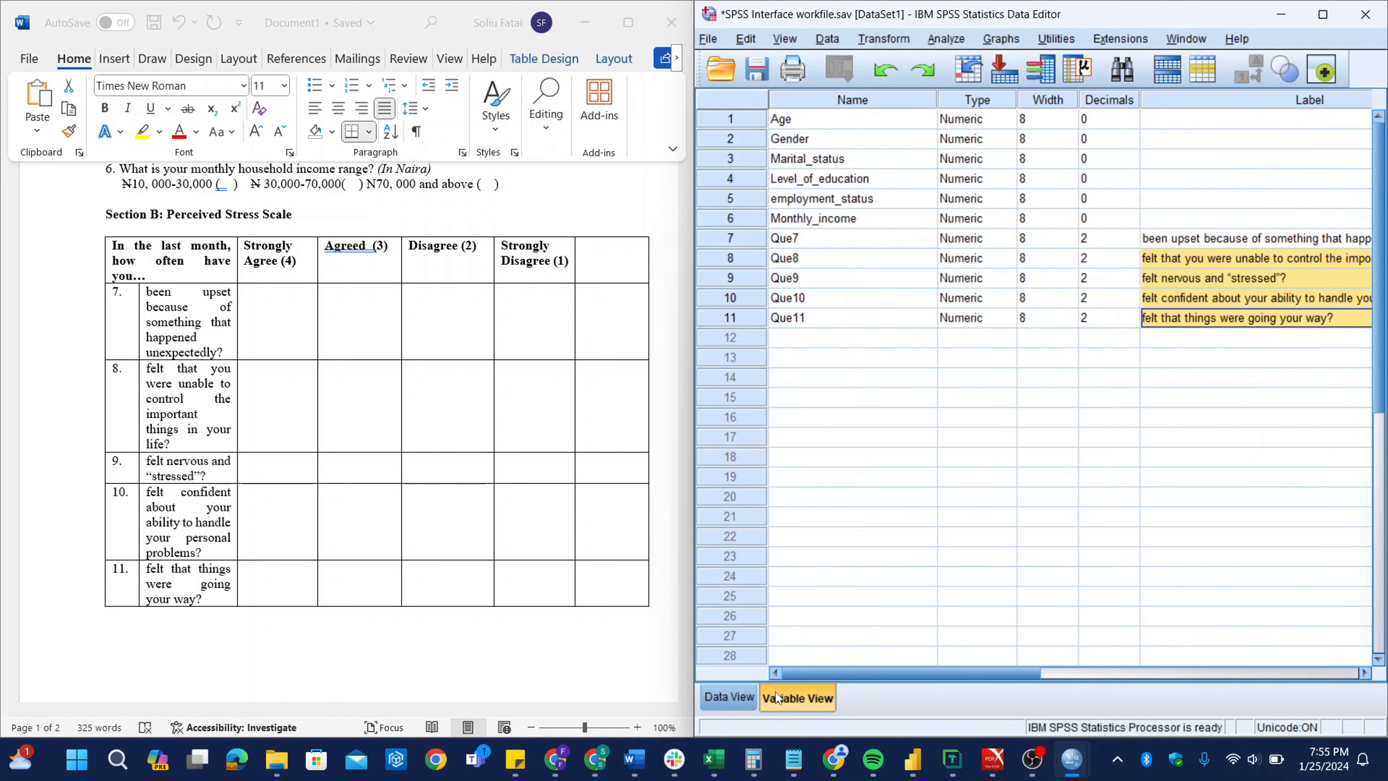
pyautogui.click(1097, 220)
pyautogui.rightClick(1098, 220)
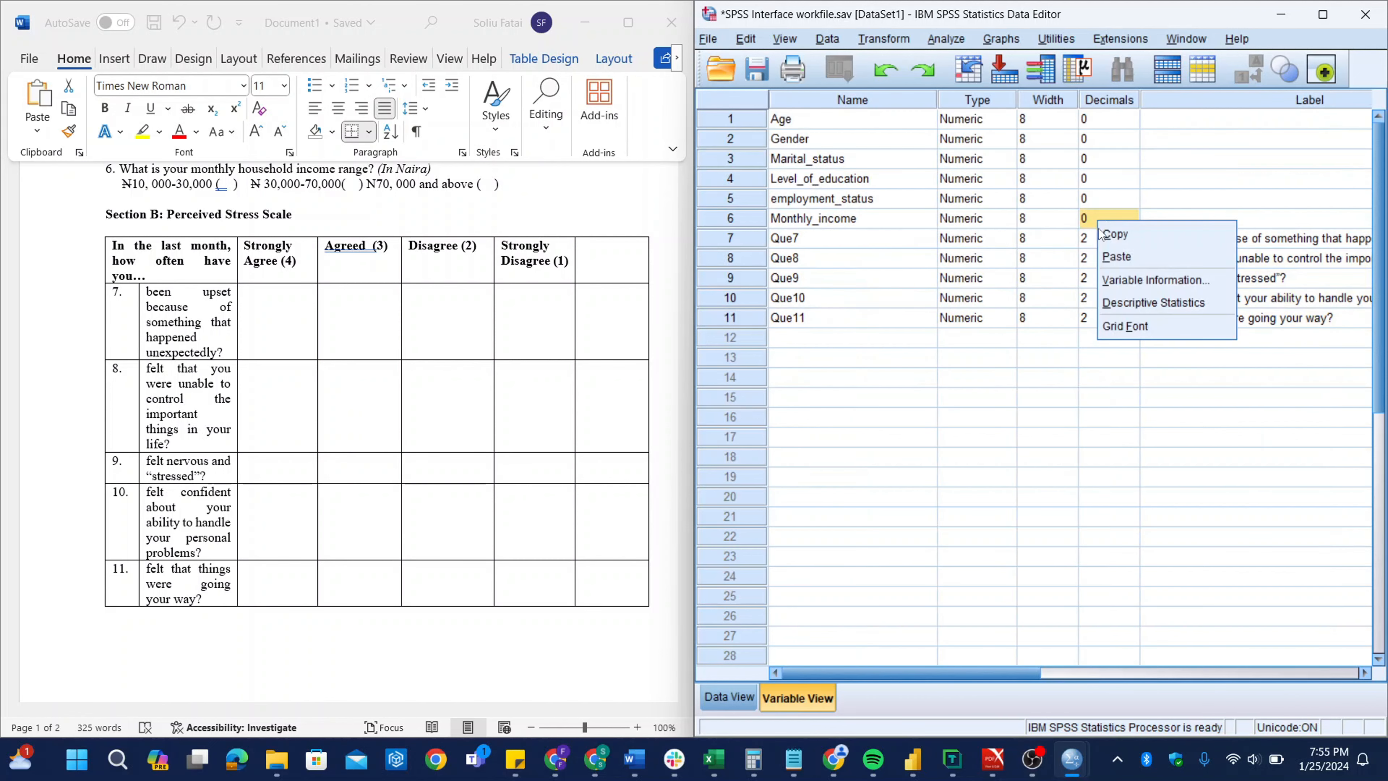
pyautogui.click(1104, 234)
pyautogui.moveTo(1097, 241); pyautogui.dragTo(1095, 315)
pyautogui.click(1095, 317)
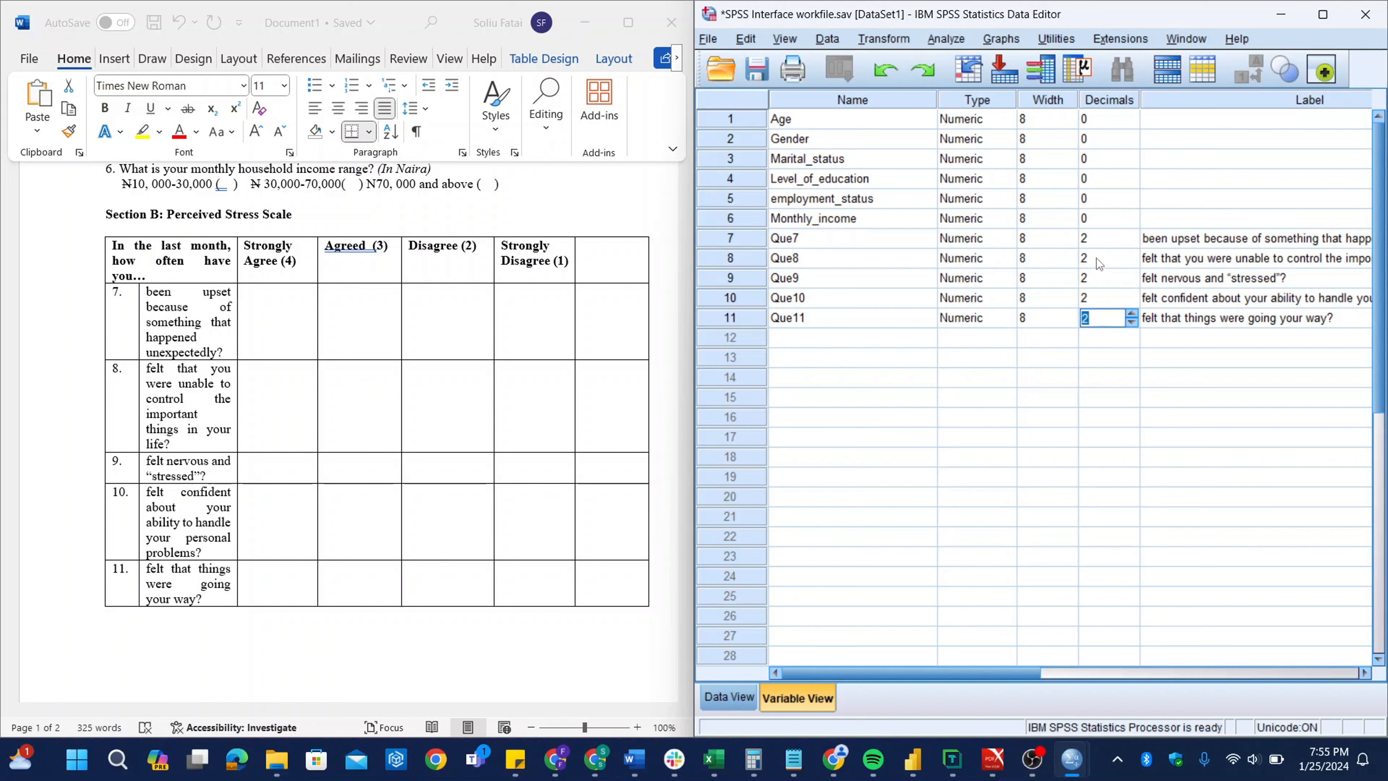
pyautogui.moveTo(1097, 236); pyautogui.dragTo(1092, 314)
pyautogui.rightClick(1093, 317)
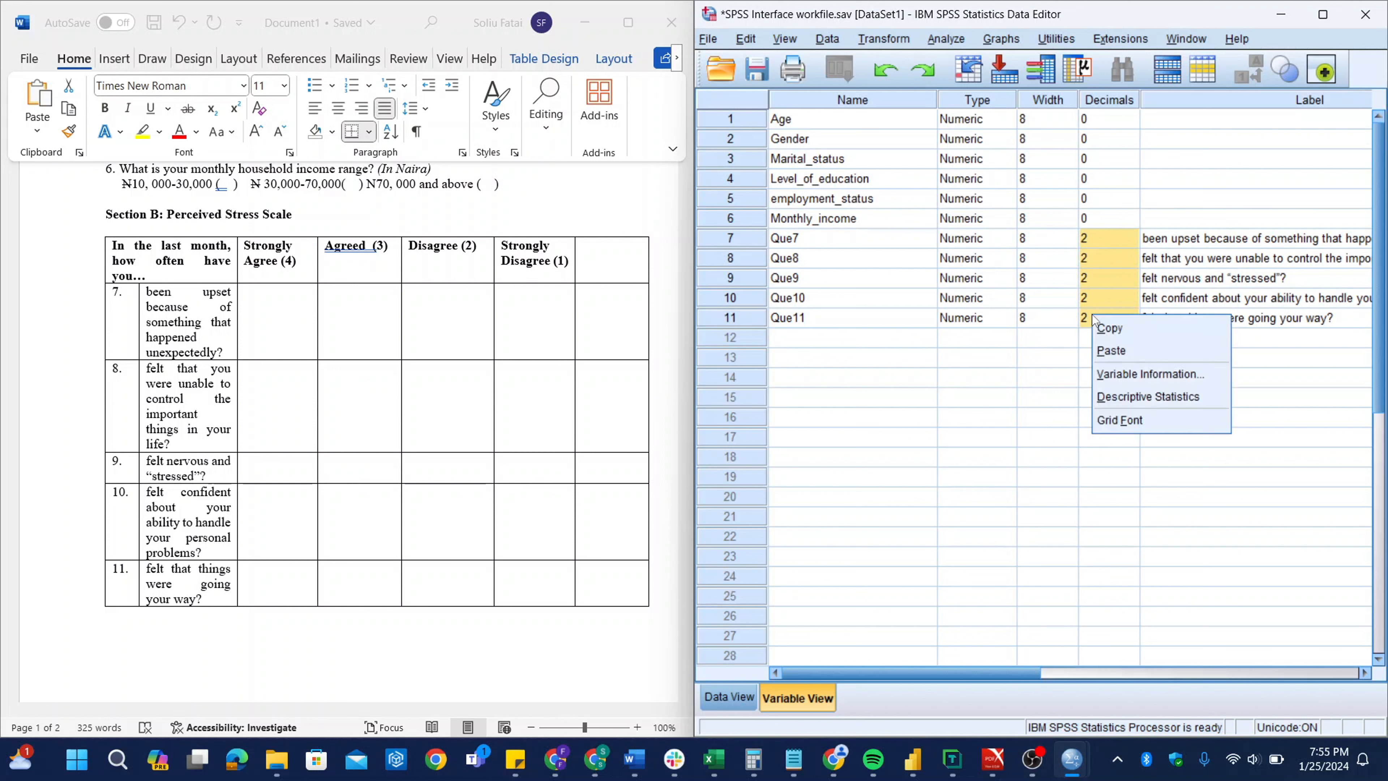
pyautogui.click(1113, 349)
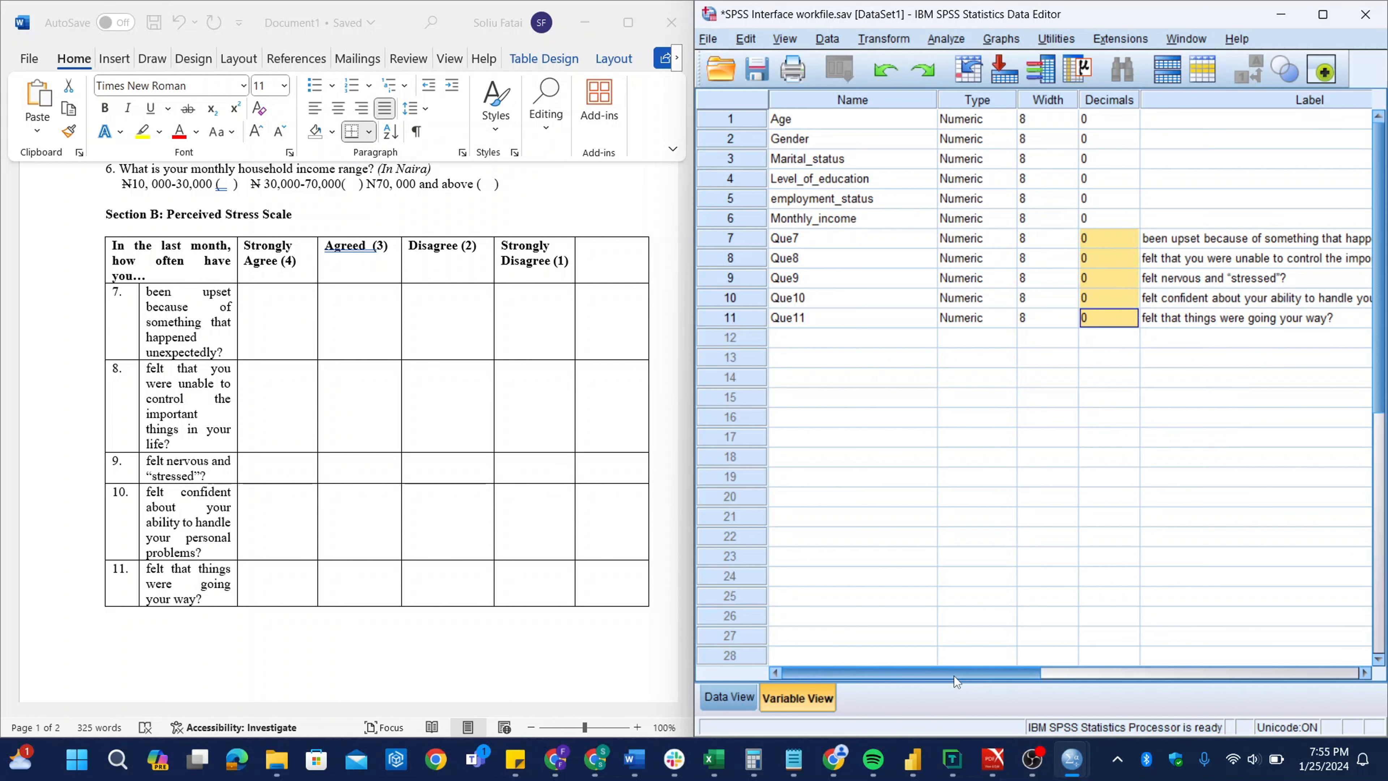
# Step: Maximize the SPSS window and delete the ten empty cases, rows 1 to 10, from the data sheet
pyautogui.moveTo(951, 673)
pyautogui.mouseDown()
pyautogui.moveTo(1317, 604)
pyautogui.moveTo(970, 678)
pyautogui.mouseUp()
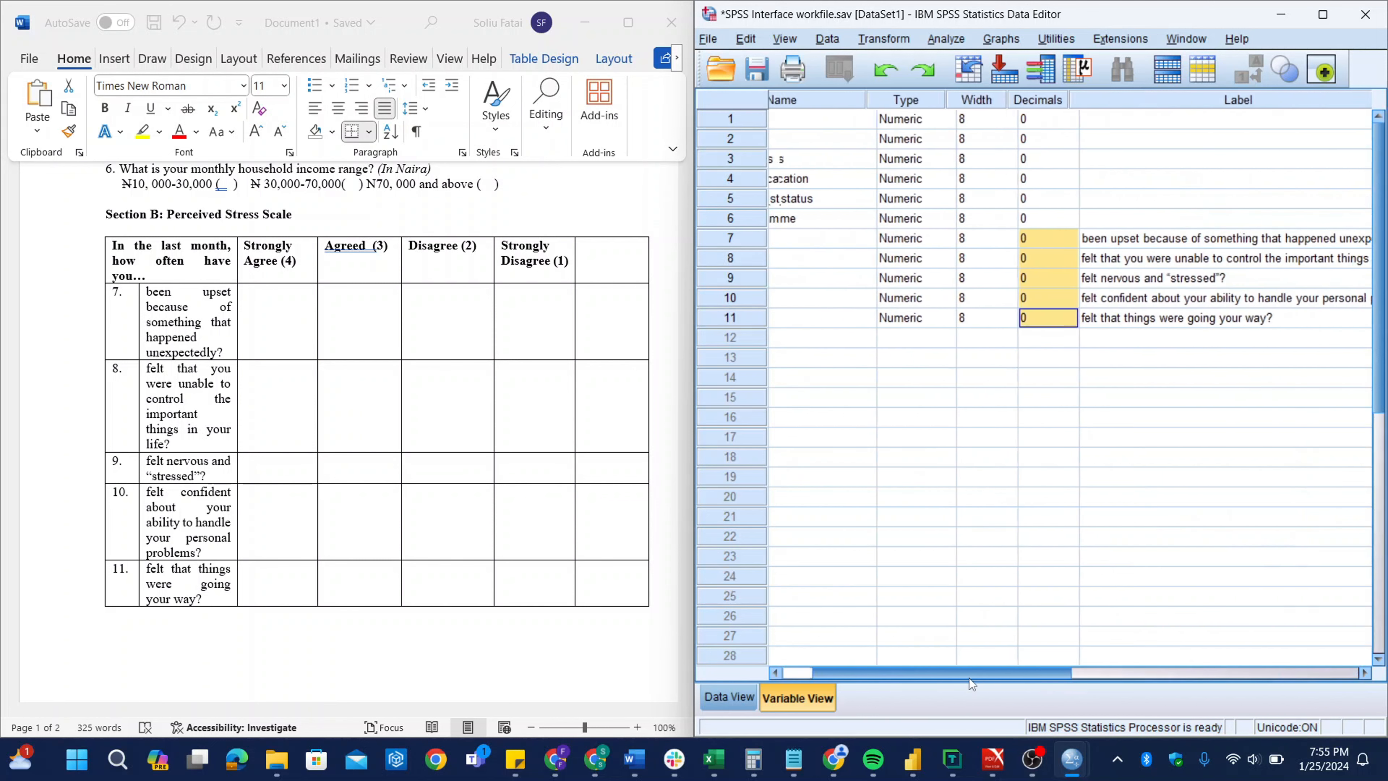
pyautogui.click(1323, 14)
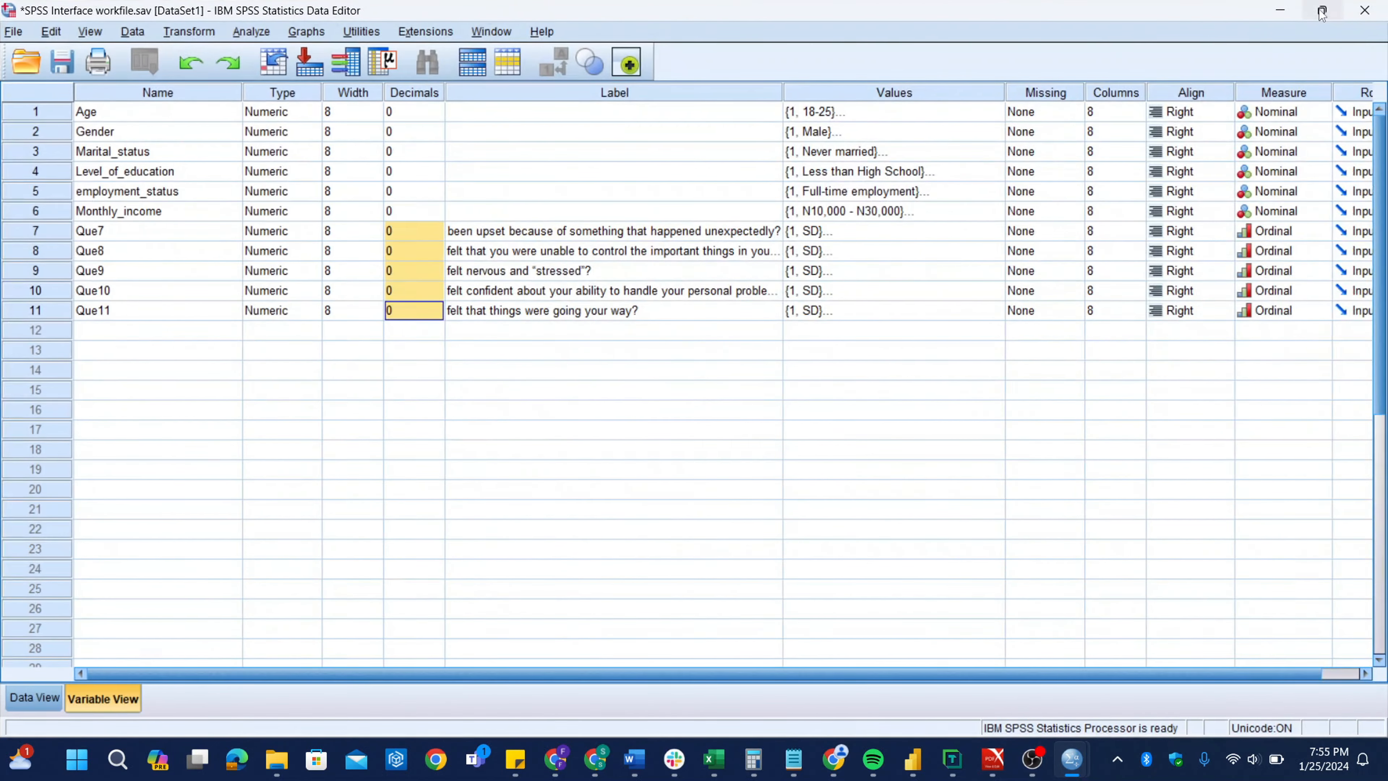
pyautogui.click(24, 703)
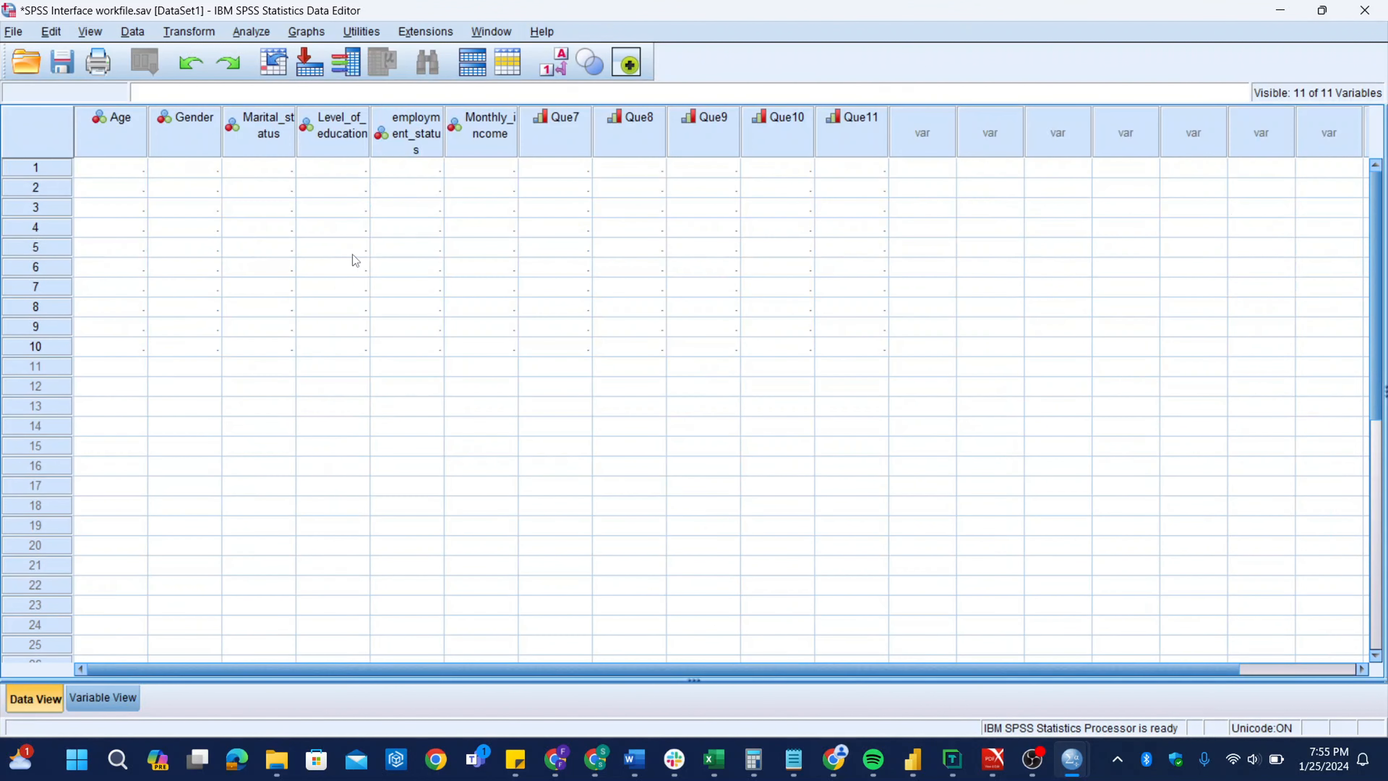
pyautogui.moveTo(43, 172); pyautogui.dragTo(39, 347)
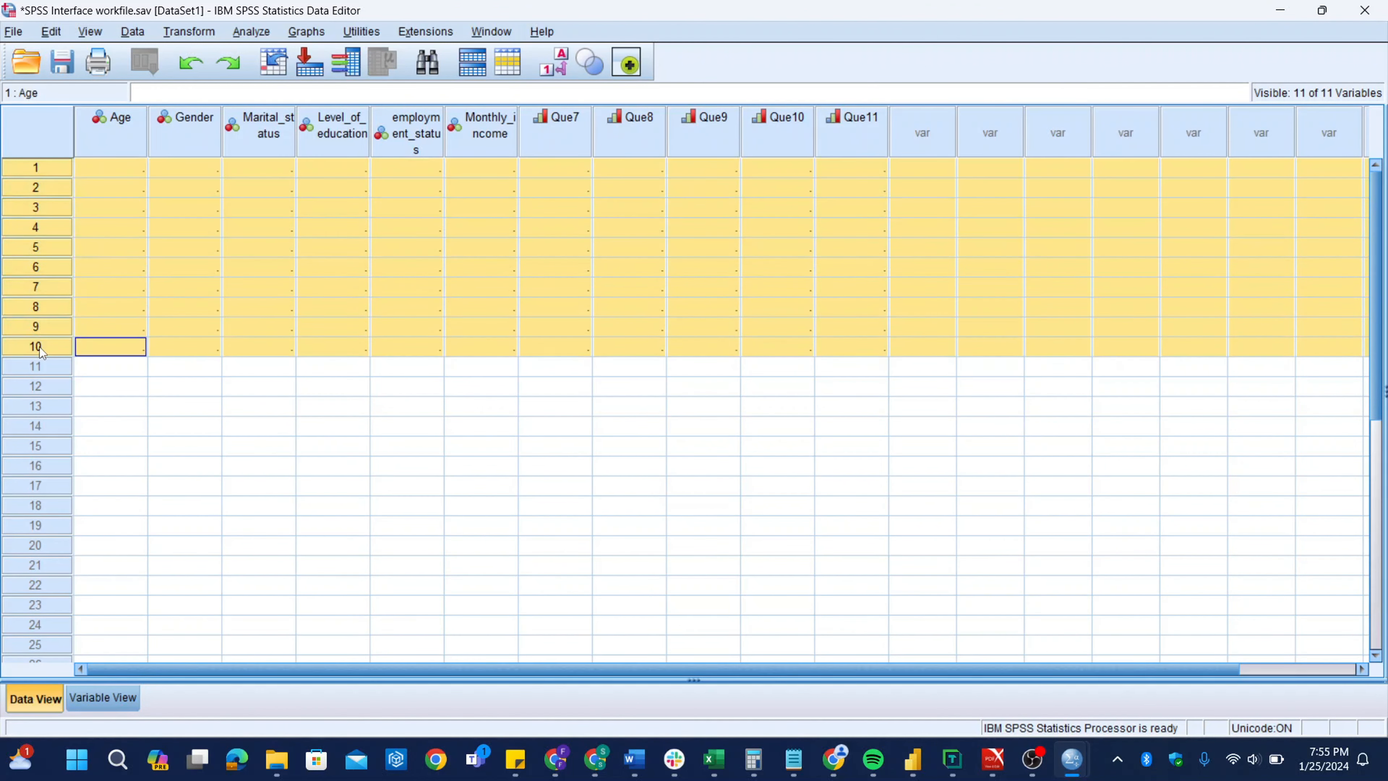
pyautogui.press('Delete')
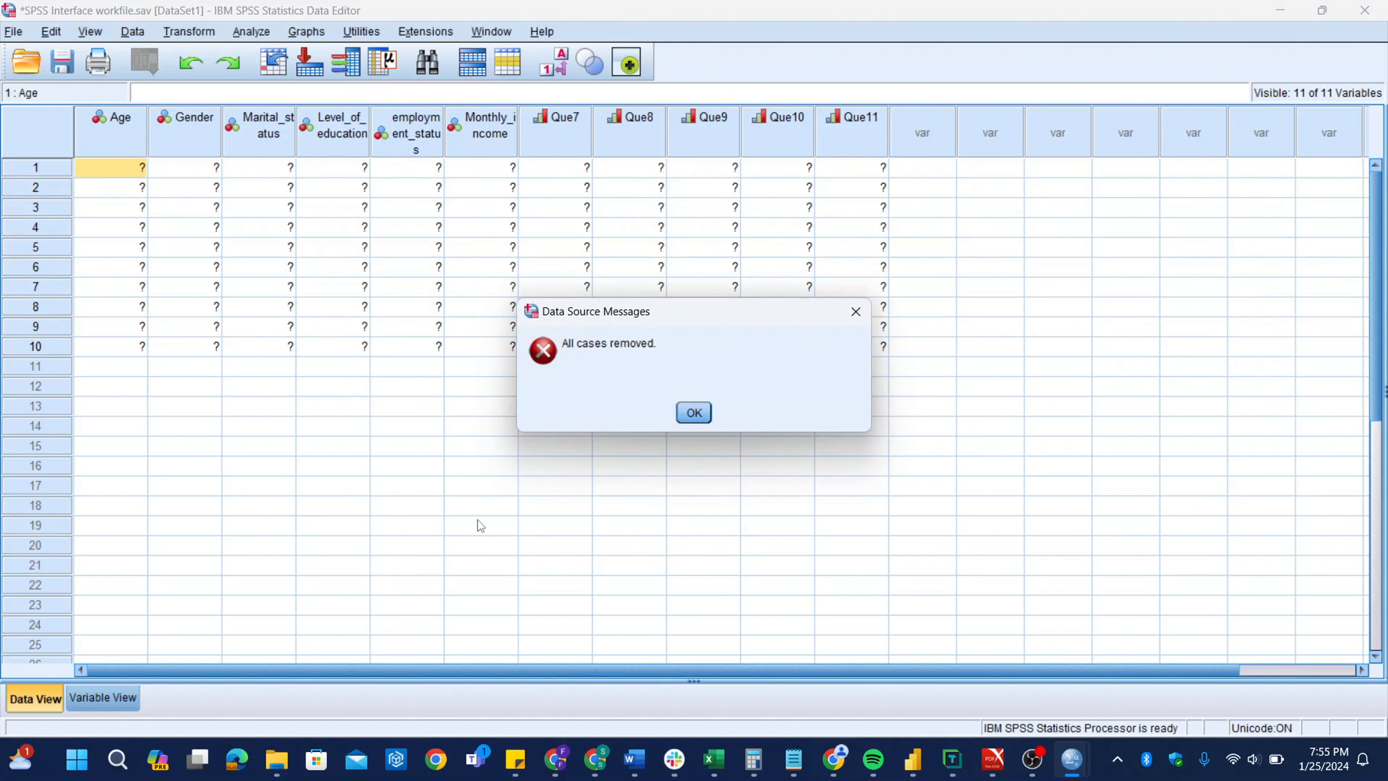
pyautogui.click(694, 413)
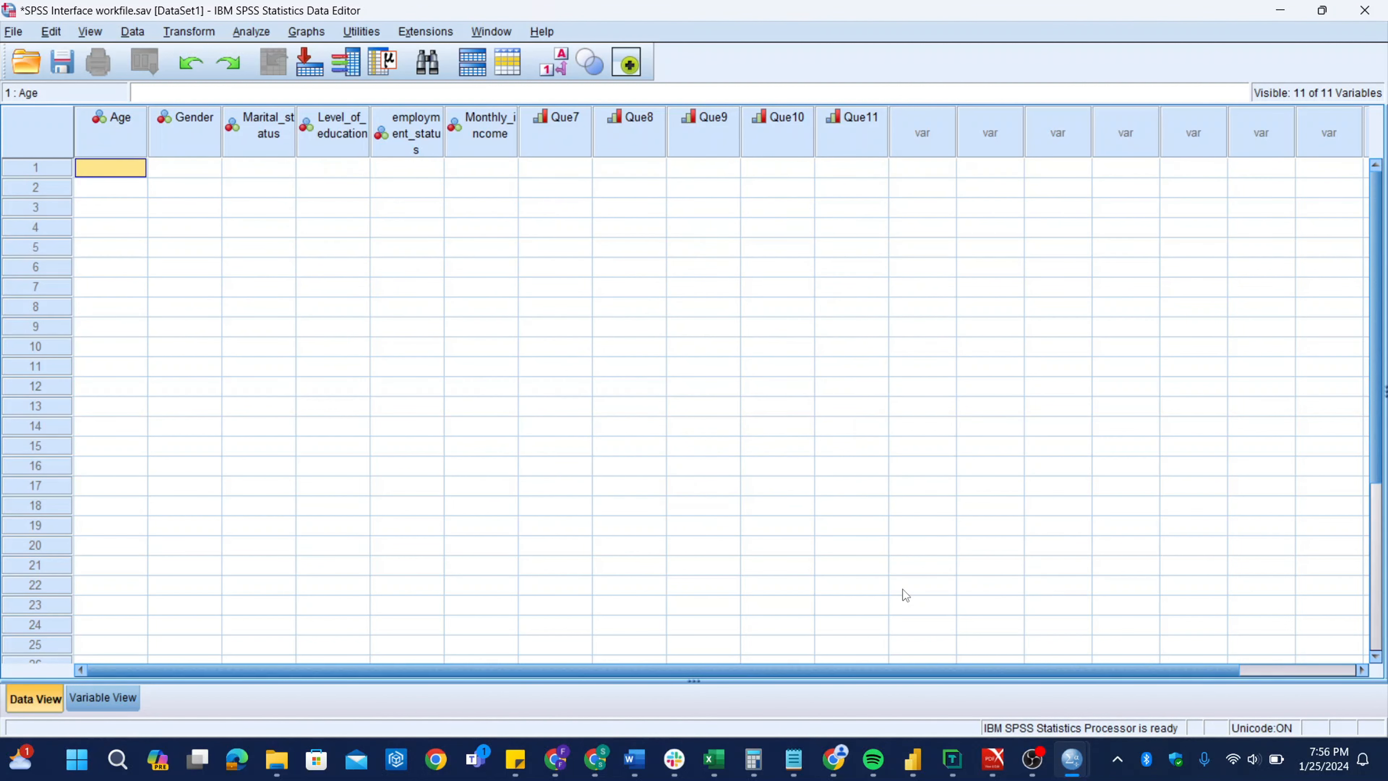